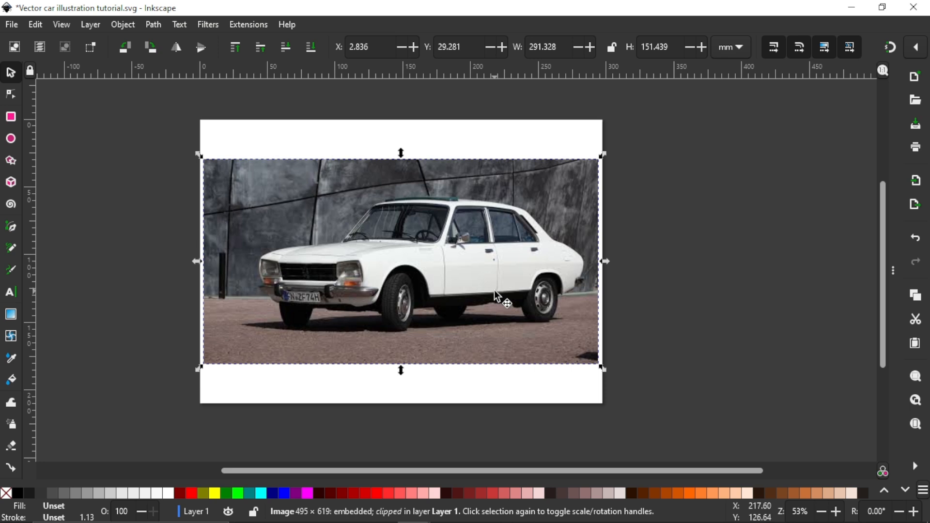
Draw a narrow ellipse about 4.4 mm wide and 27.4 mm tall over the front wheel's rim
scroll(435, 260, "up", 1, "ctrl")
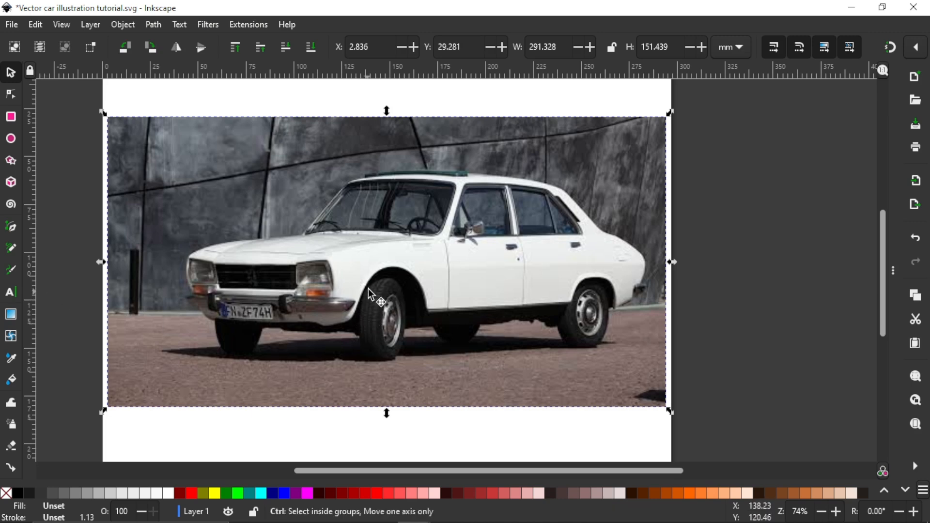
scroll(306, 266, "up", 3, "ctrl")
scroll(305, 266, "down", 1, "ctrl")
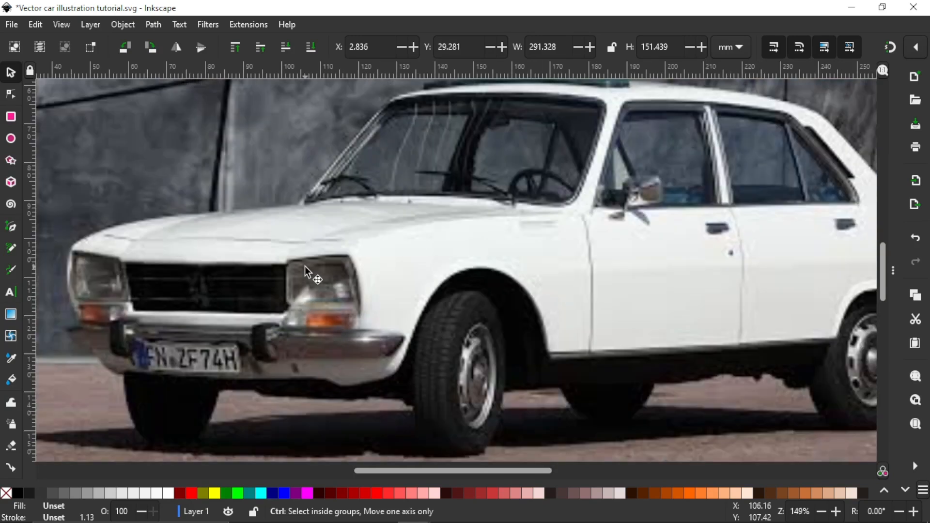
scroll(511, 243, "down", 1, "ctrl")
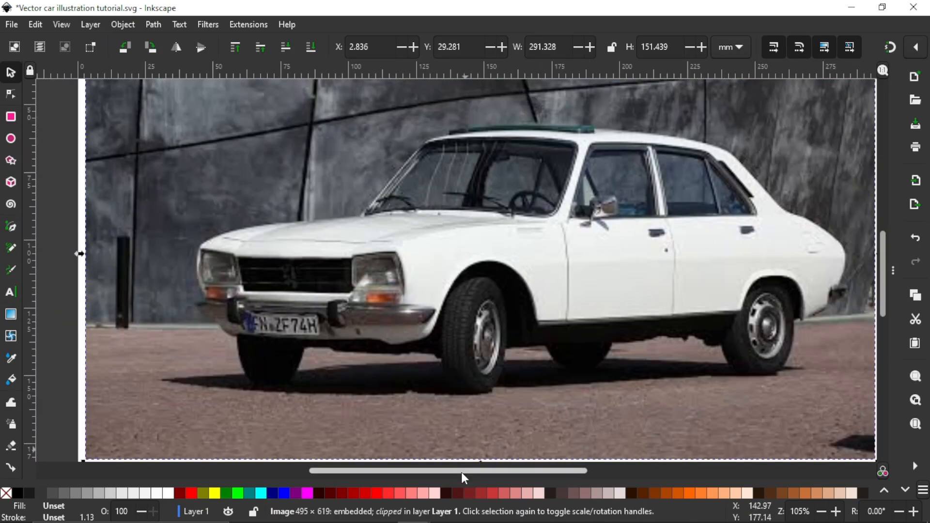
mouse_move(527, 469)
left_mouse_down()
mouse_move(534, 469)
mouse_move(444, 476)
mouse_move(511, 465)
left_mouse_up()
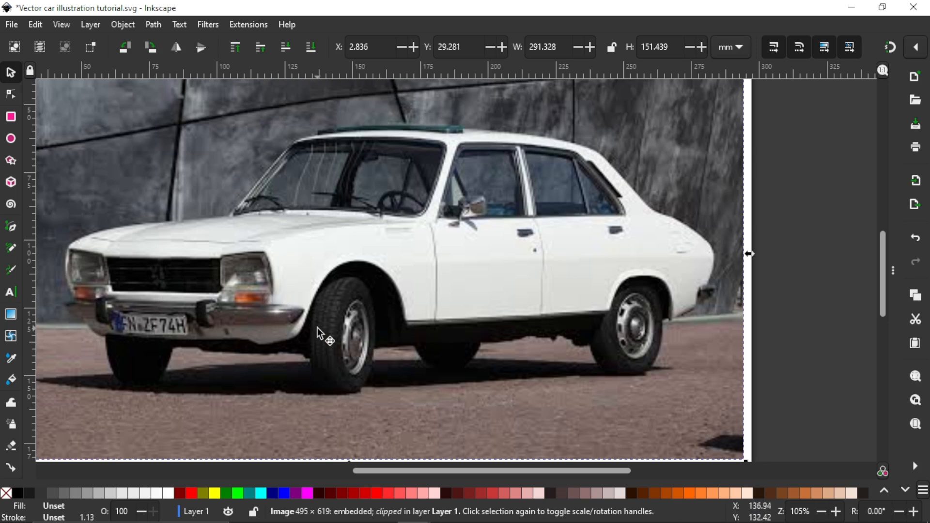
left_click(11, 139)
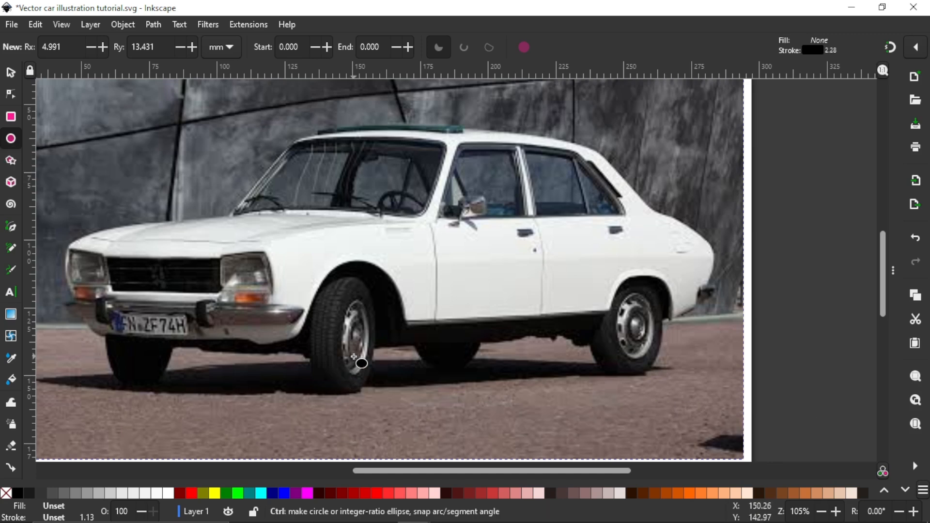
scroll(354, 358, "up", 1, "ctrl")
scroll(354, 359, "up", 3, "ctrl")
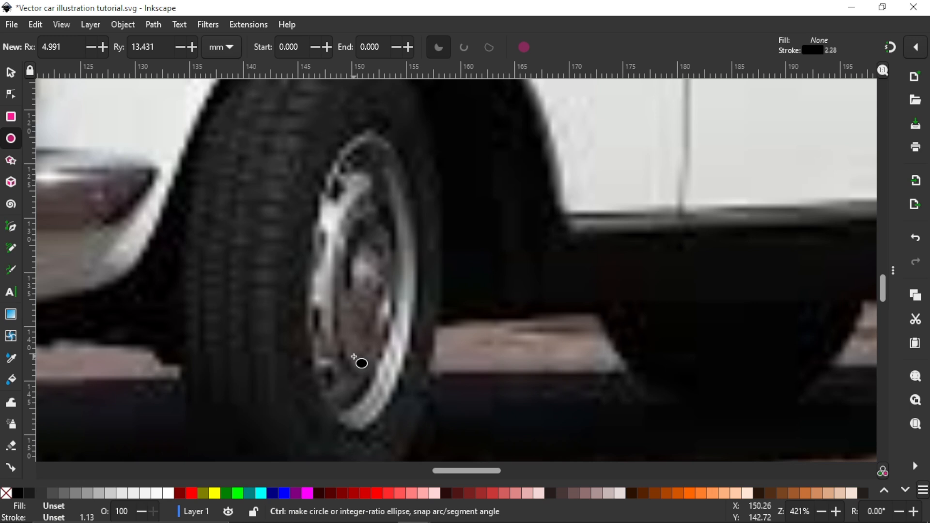
left_click_drag(346, 136, 391, 428)
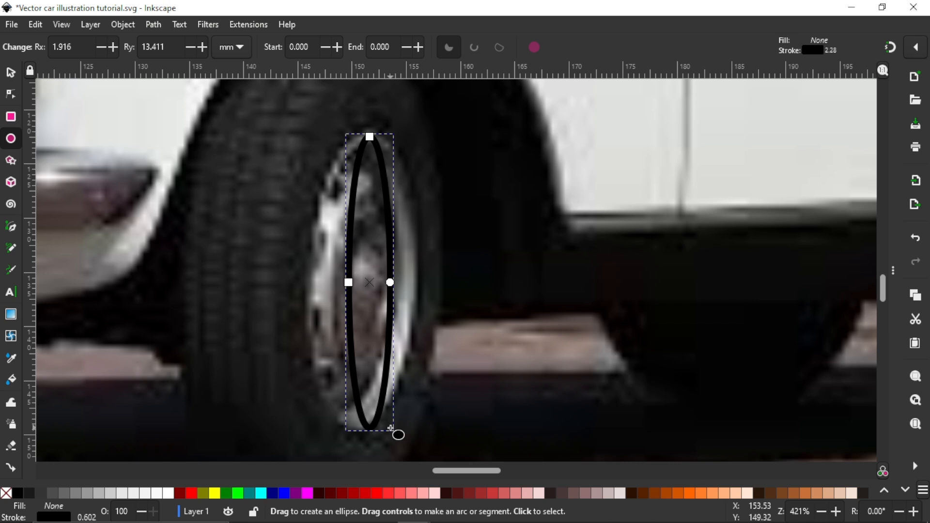
Try a yellow stroke on the rim ellipse and a second ellipse beside the wheel, undoing the second one
left_click(319, 492, "shift")
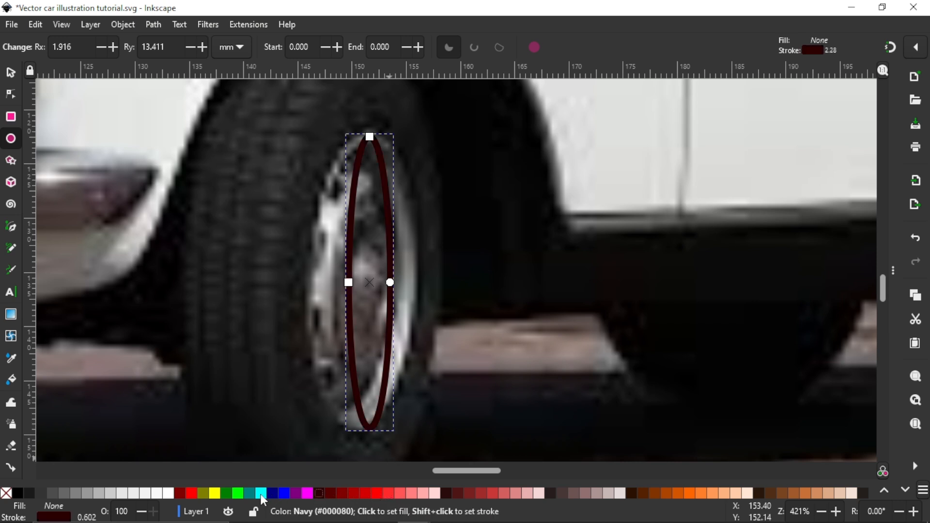
left_click(214, 493, "shift")
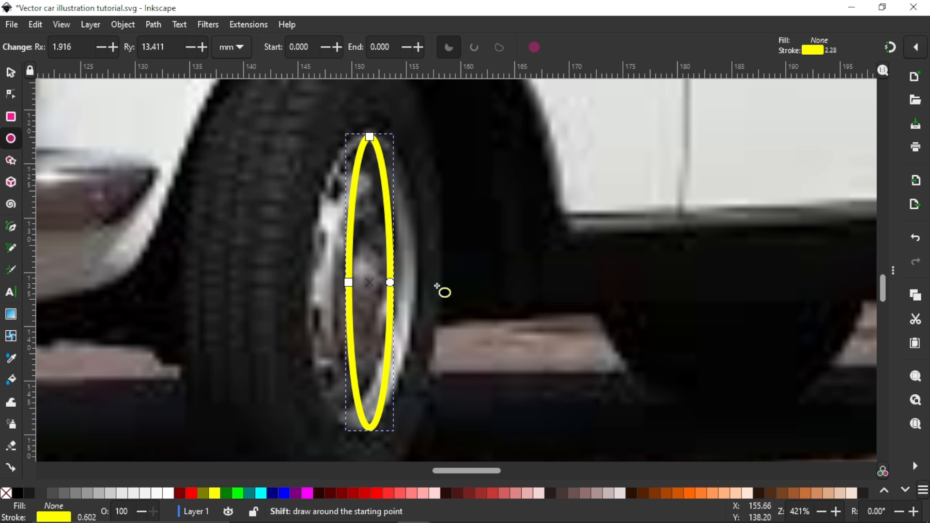
left_click_drag(495, 220, 553, 364)
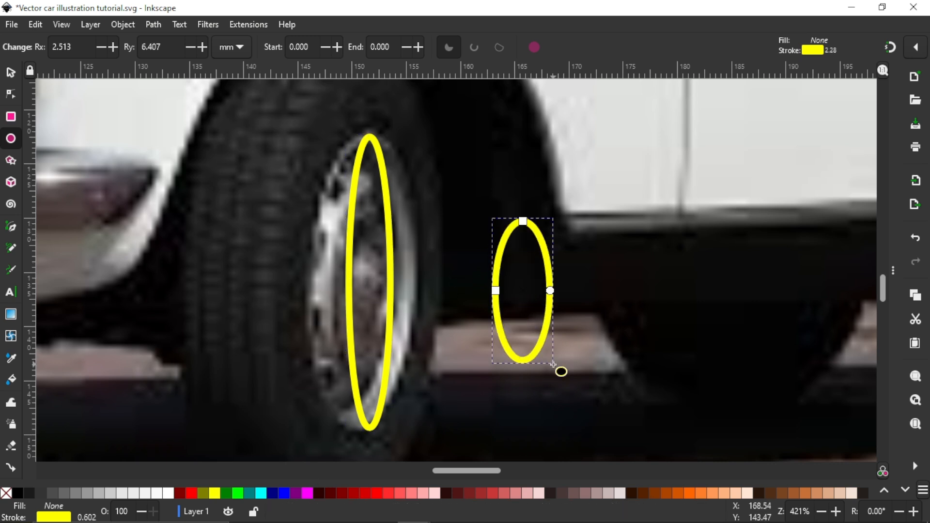
key("ctrl")
key("ctrl+z")
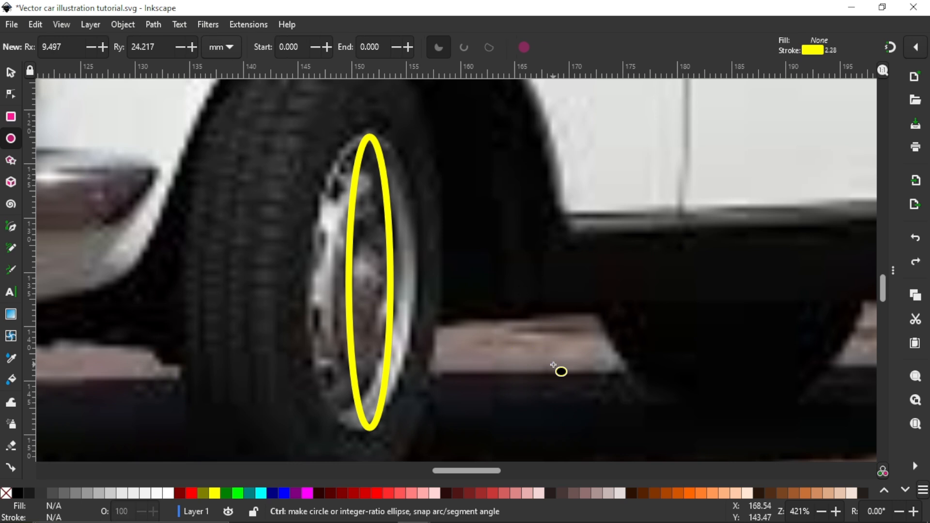
Set the stroke of the front rim ellipse to black
left_click(18, 491, "shift")
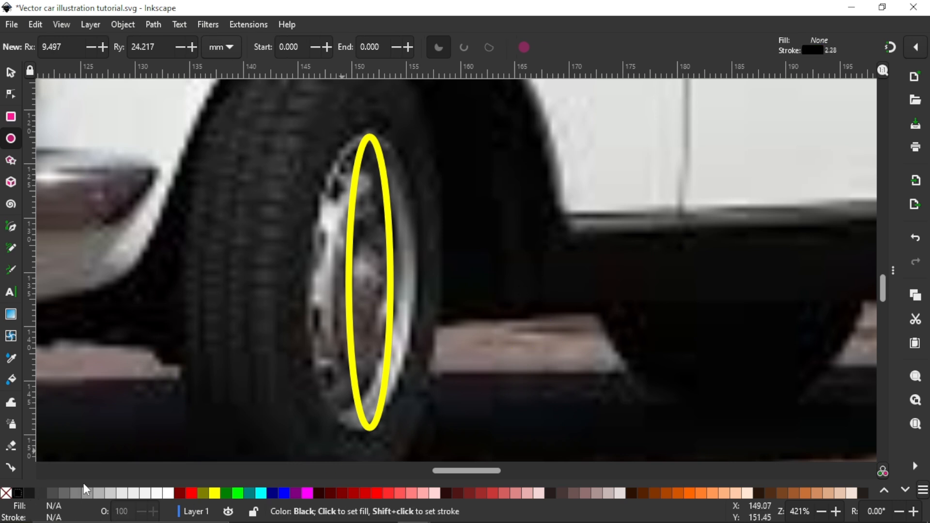
left_click(12, 71)
left_click(347, 269)
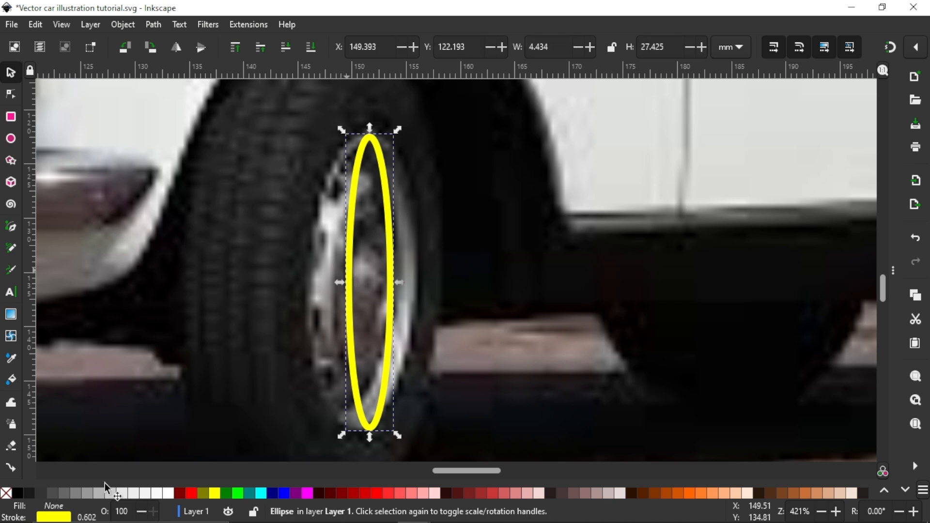
left_click(18, 493, "shift")
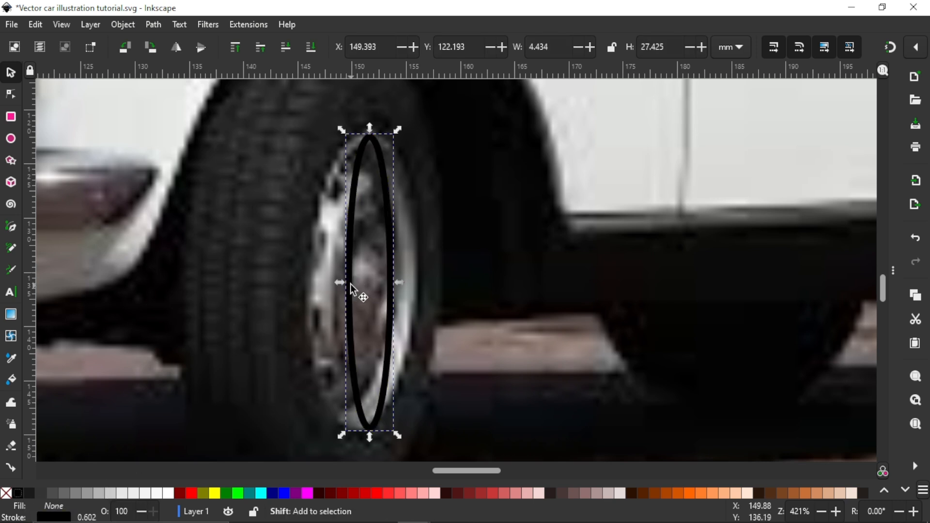
Resize the front rim ellipse to about 11.2 mm wide and 27.7 mm tall to fit the rim
left_click_drag(338, 283, 300, 285)
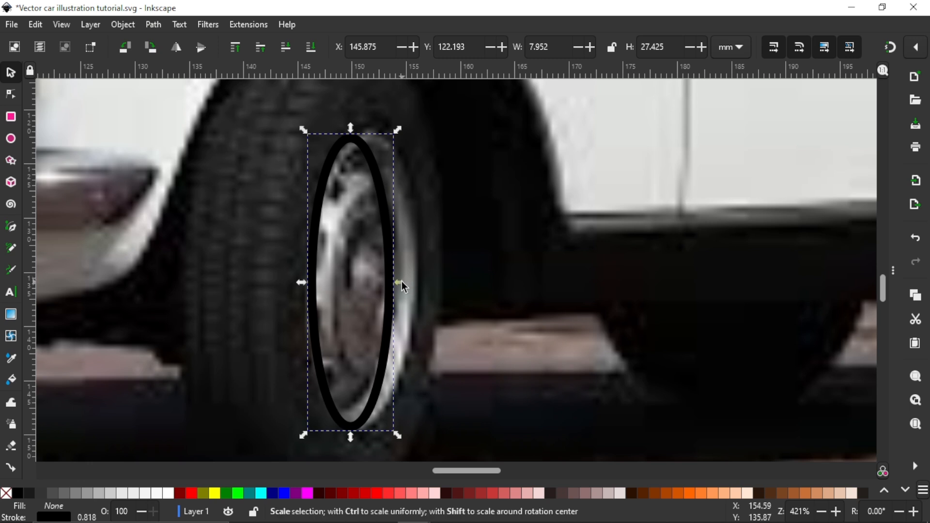
left_click_drag(399, 281, 430, 269)
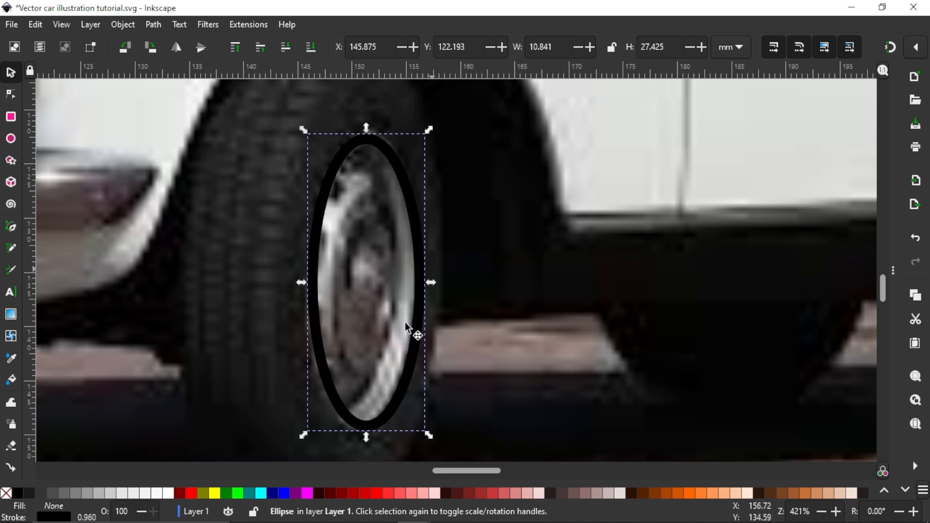
left_click_drag(363, 440, 355, 439)
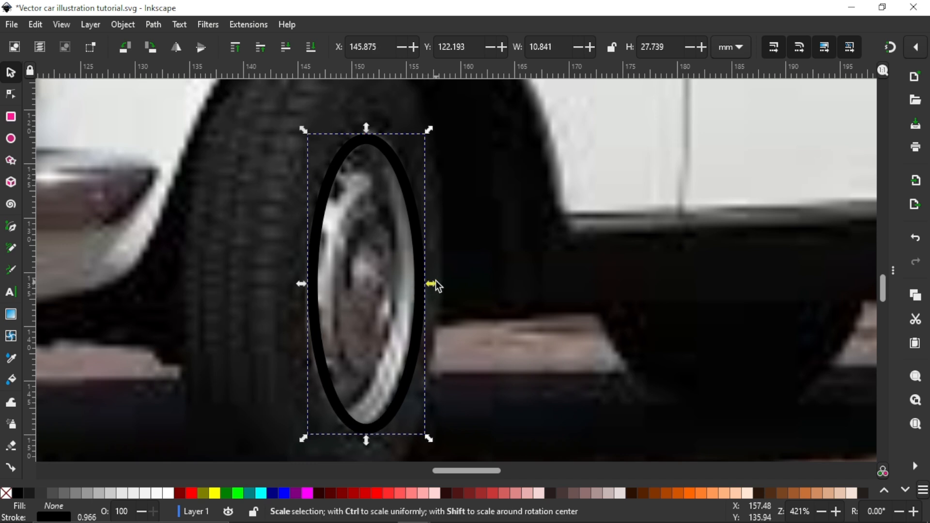
left_click_drag(432, 281, 436, 280)
scroll(396, 307, "down", 1)
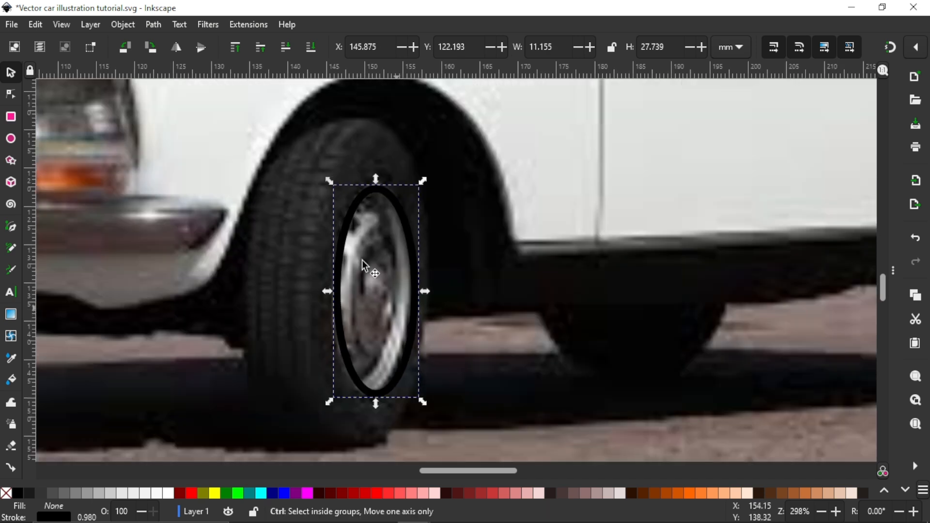
left_click_drag(456, 227, 506, 256)
key("ctrl+z")
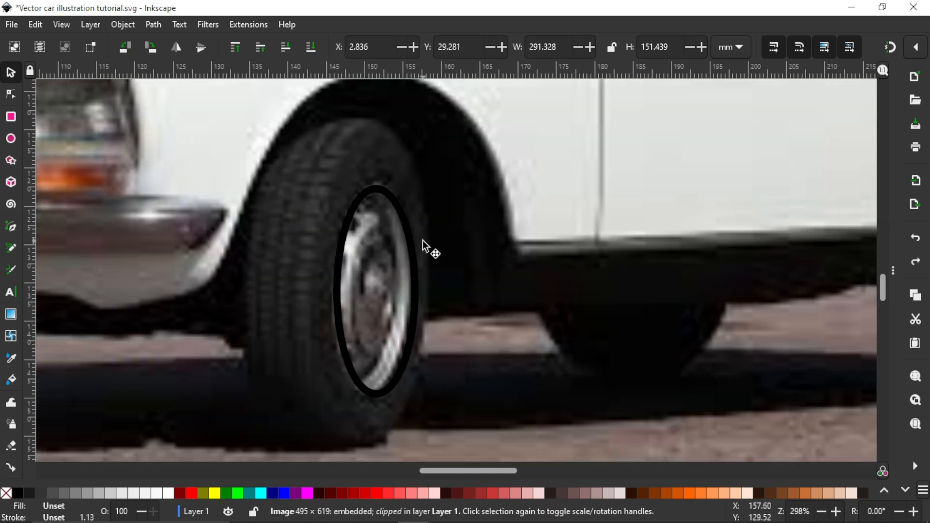
Draw an ellipse about 24 mm wide and 40 mm tall around the front tyre with a yellow stroke
left_click(11, 140)
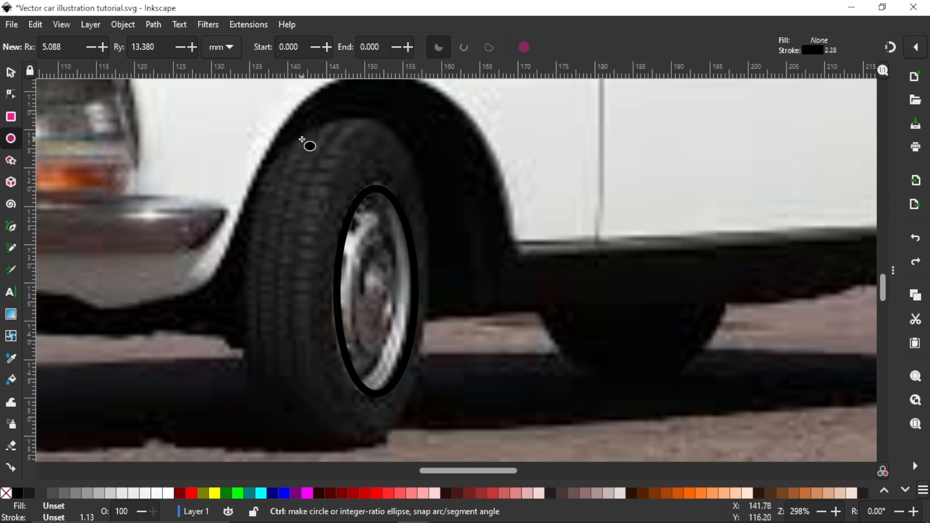
mouse_move(301, 140)
left_mouse_down()
mouse_move(322, 235)
mouse_move(356, 310)
mouse_move(456, 389)
mouse_move(482, 454)
left_mouse_up()
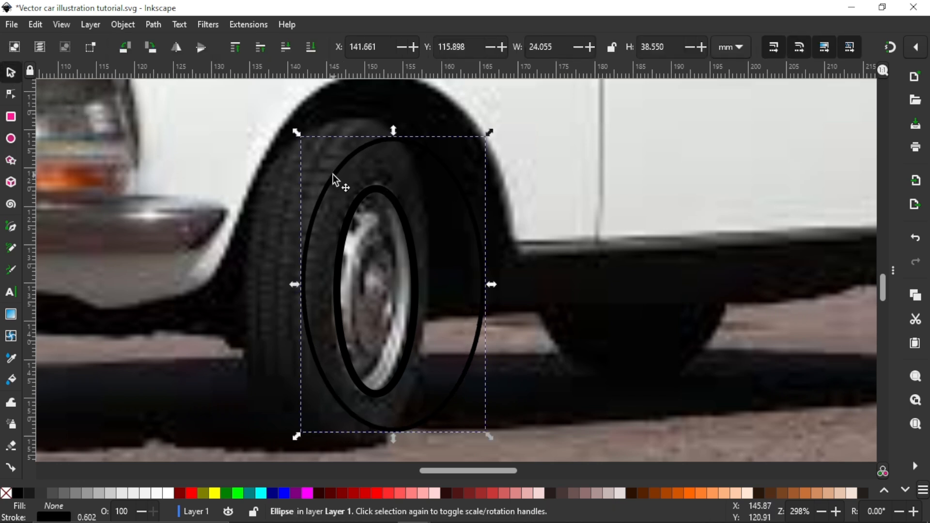
left_click_drag(332, 175, 272, 168)
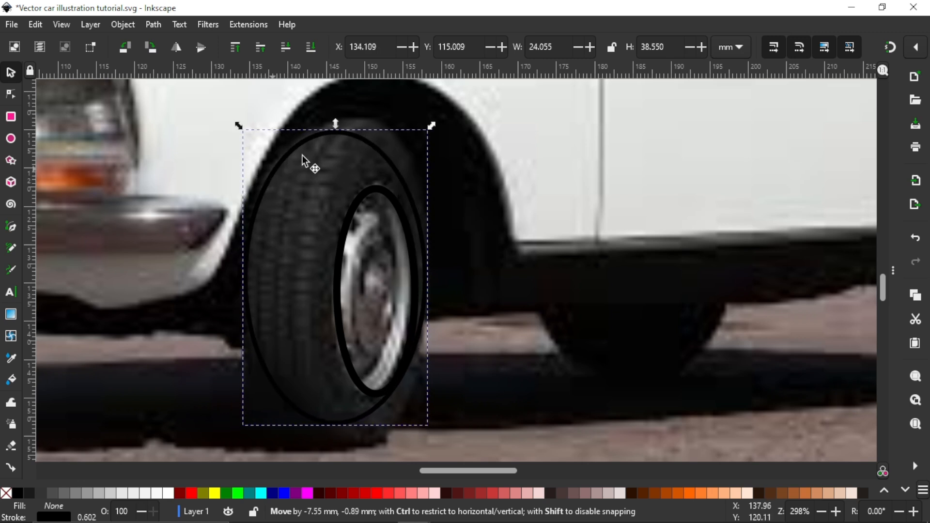
left_click_drag(336, 125, 336, 113)
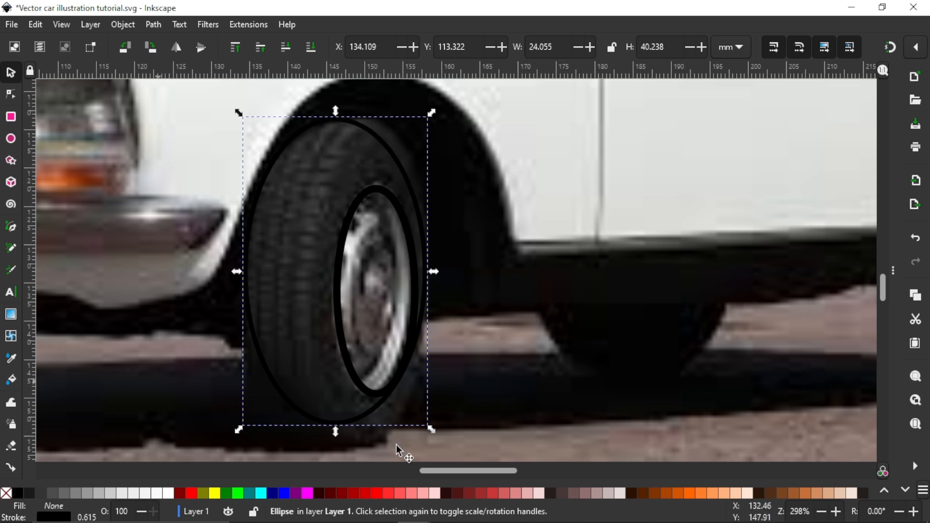
left_click(214, 492, "shift")
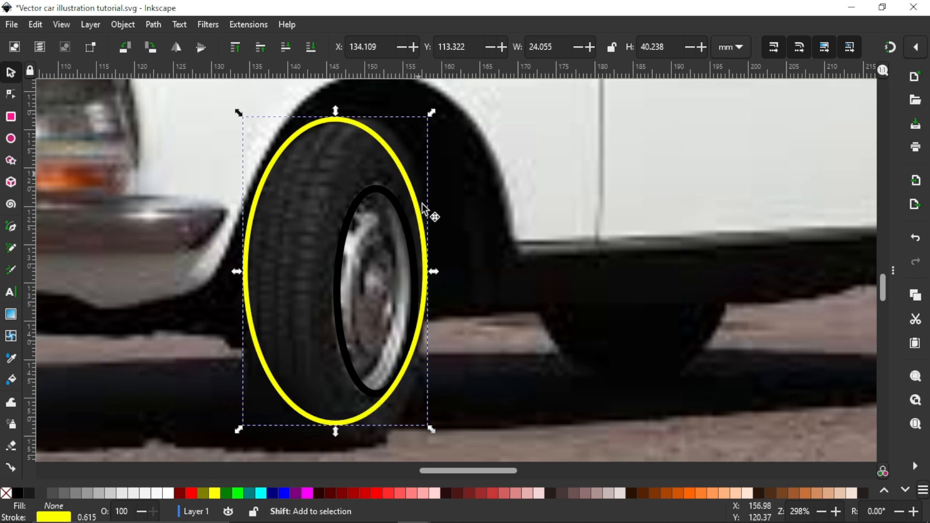
Resize the yellow ellipse to about 26.5 mm wide and 44.1 mm tall to match the front tyre's outline
scroll(423, 210, "up", 3)
scroll(452, 317, "down", 1)
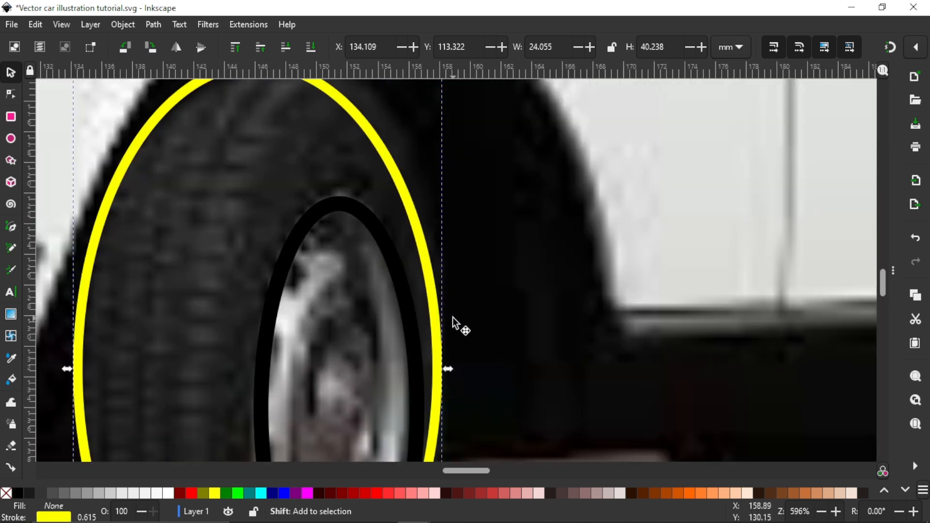
mouse_move(449, 368)
left_mouse_down()
mouse_move(525, 358)
mouse_move(463, 363)
left_mouse_up()
scroll(384, 305, "down", 10)
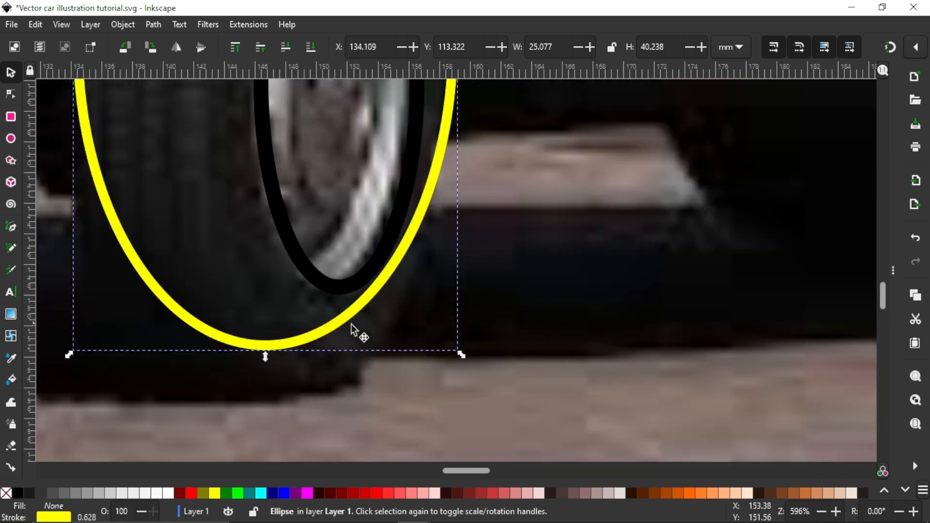
left_click_drag(265, 357, 293, 401)
scroll(303, 325, "down", 6)
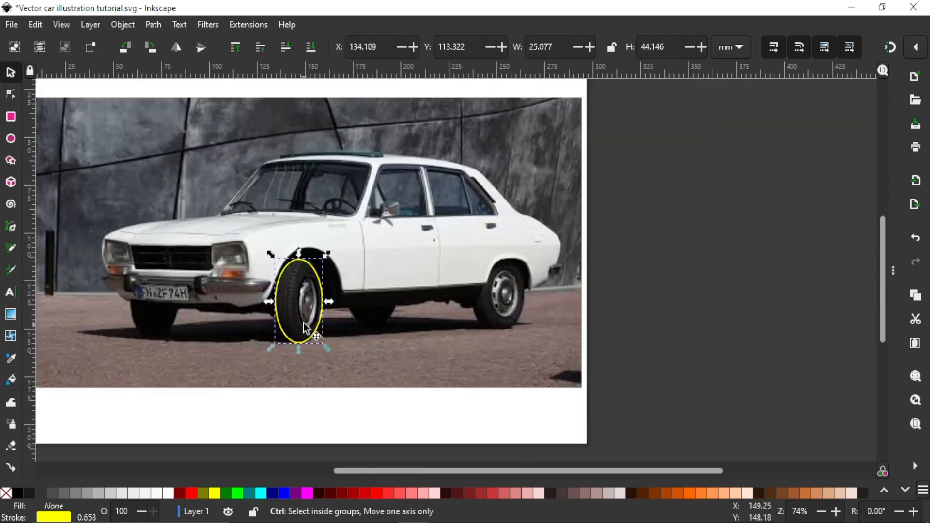
scroll(301, 316, "up", 1)
scroll(300, 316, "up", 2)
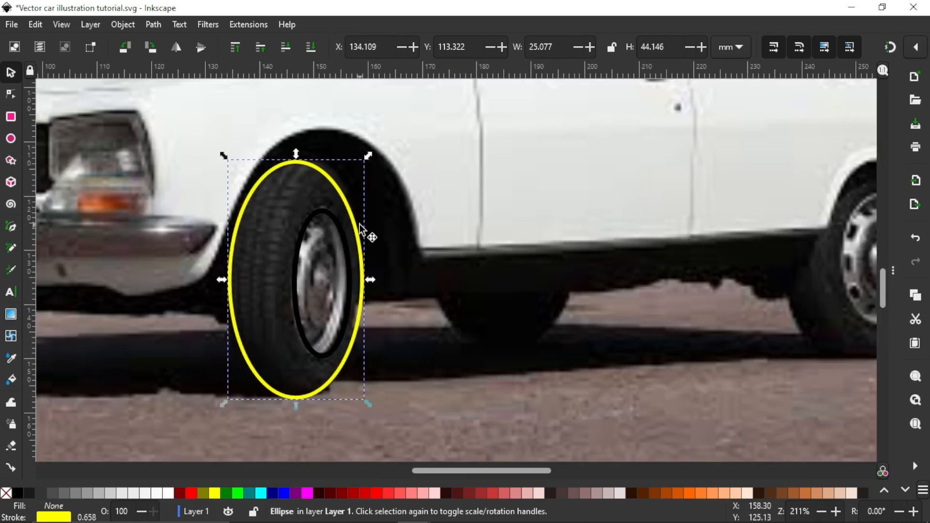
scroll(334, 181, "up", 1)
scroll(334, 181, "up", 1)
scroll(388, 294, "up", 1)
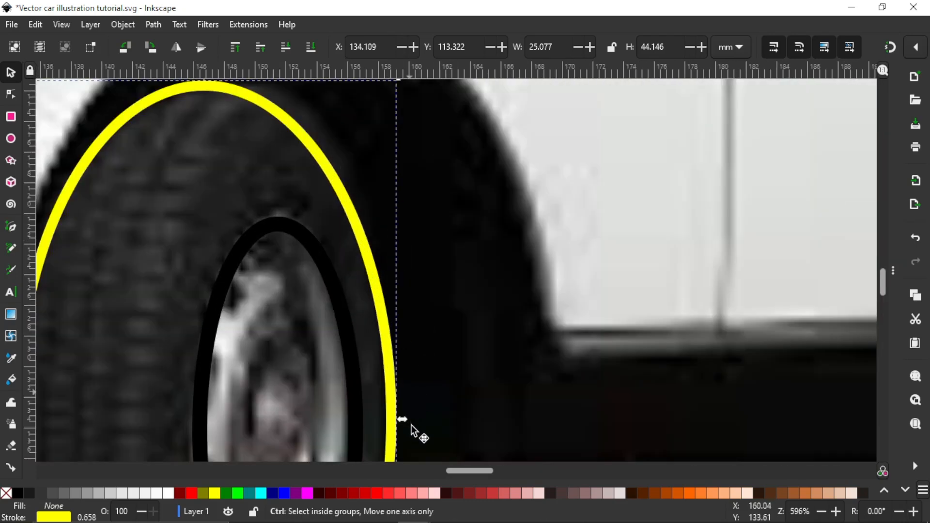
left_click_drag(403, 417, 425, 390)
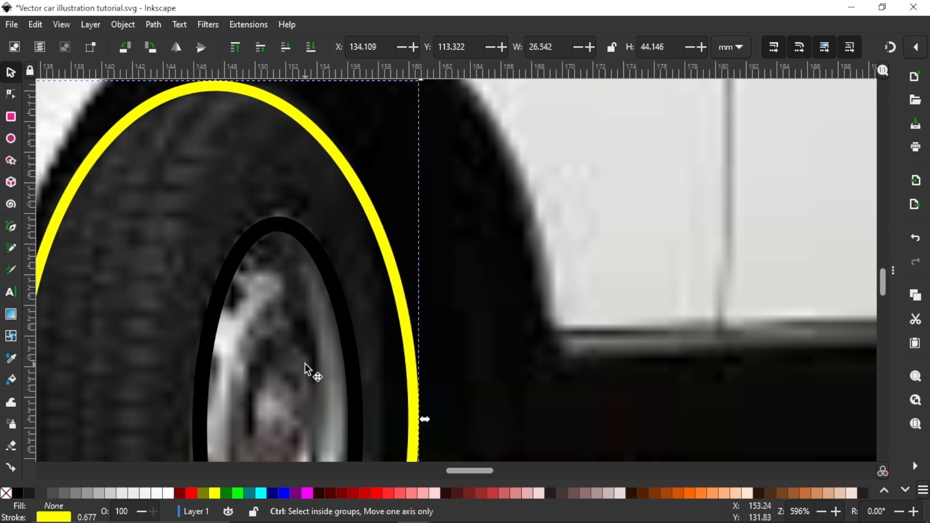
Draw an ellipse about 14 mm wide and 22.5 mm tall over the rear wheel's rim and set its stroke to black
scroll(306, 366, "down", 5)
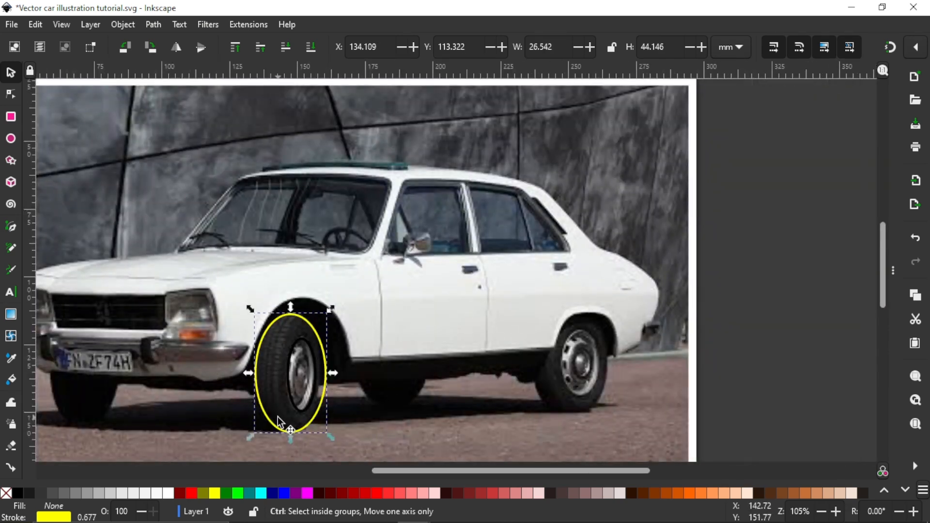
scroll(297, 379, "up", 4)
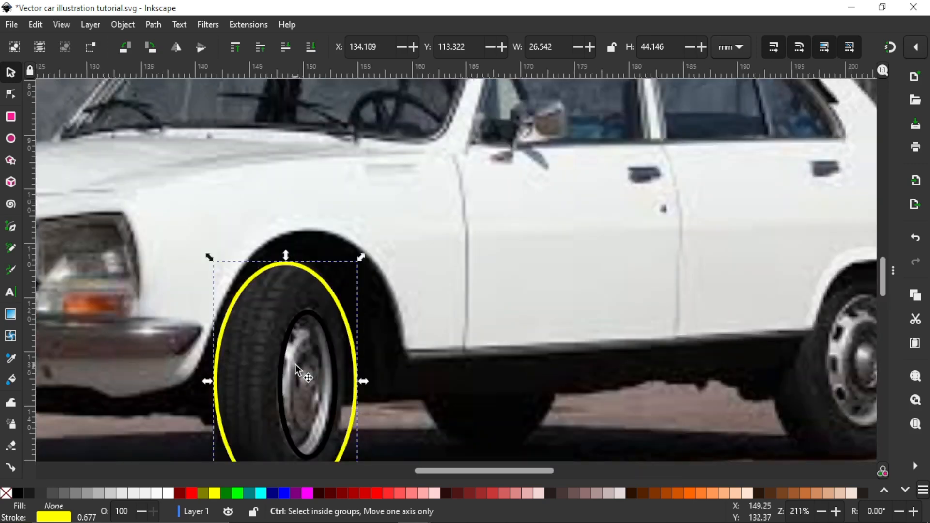
scroll(306, 334, "down", 5)
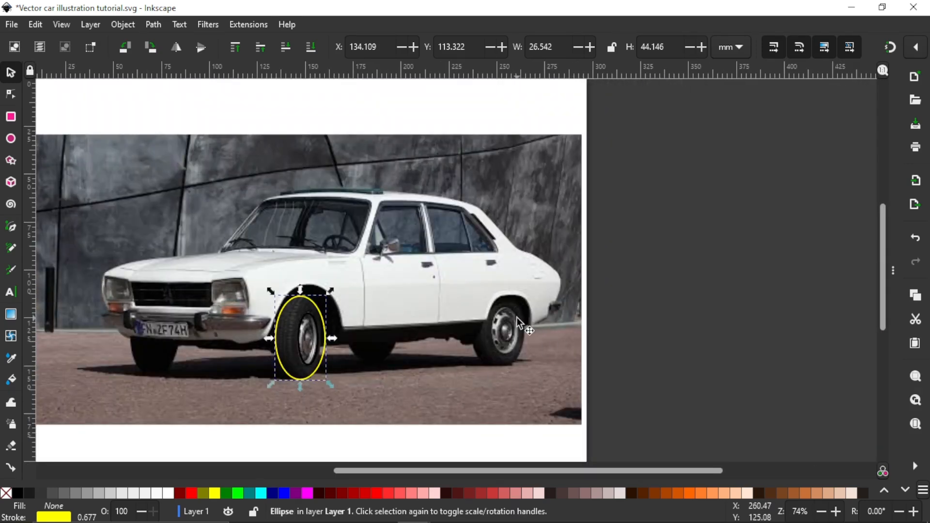
scroll(520, 337, "up", 4)
scroll(520, 336, "up", 1)
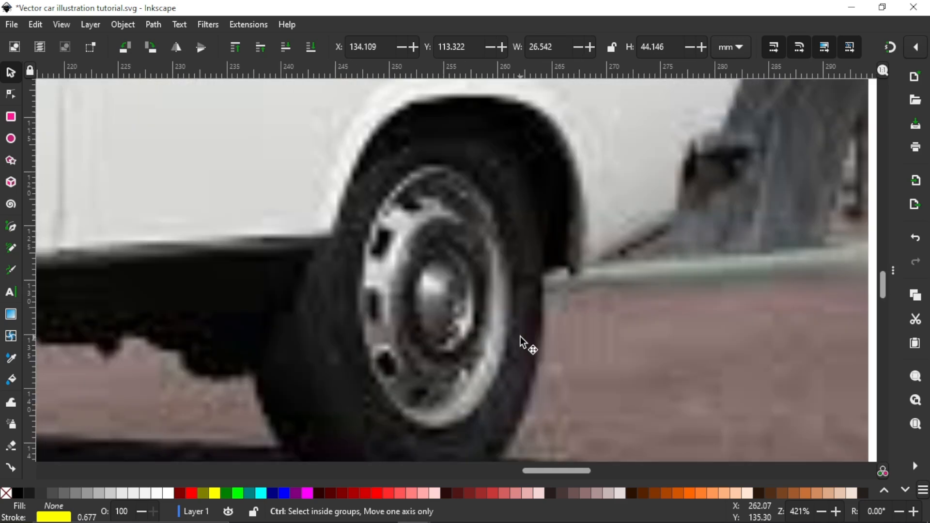
scroll(459, 332, "up", 1)
scroll(463, 332, "down", 1)
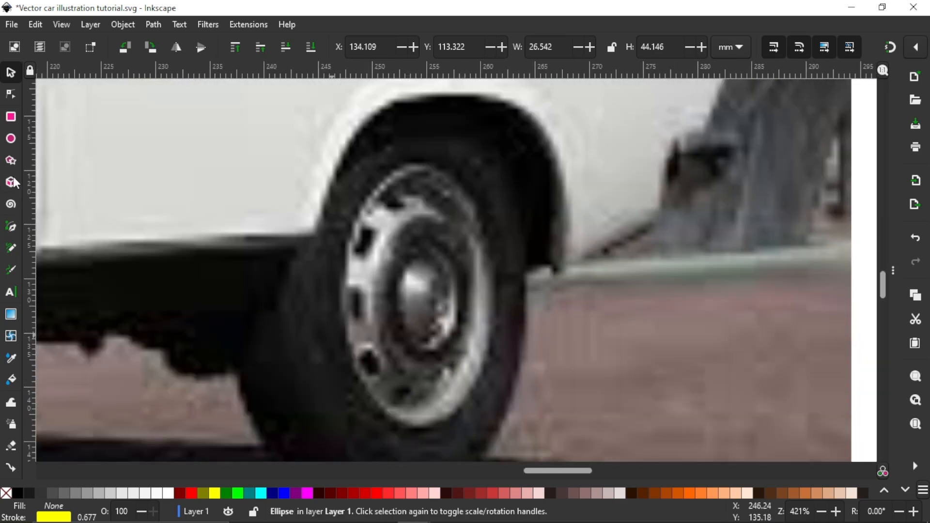
left_click(10, 139)
mouse_move(379, 186)
left_mouse_down()
mouse_move(407, 265)
mouse_move(470, 328)
mouse_move(539, 440)
mouse_move(532, 428)
left_mouse_up()
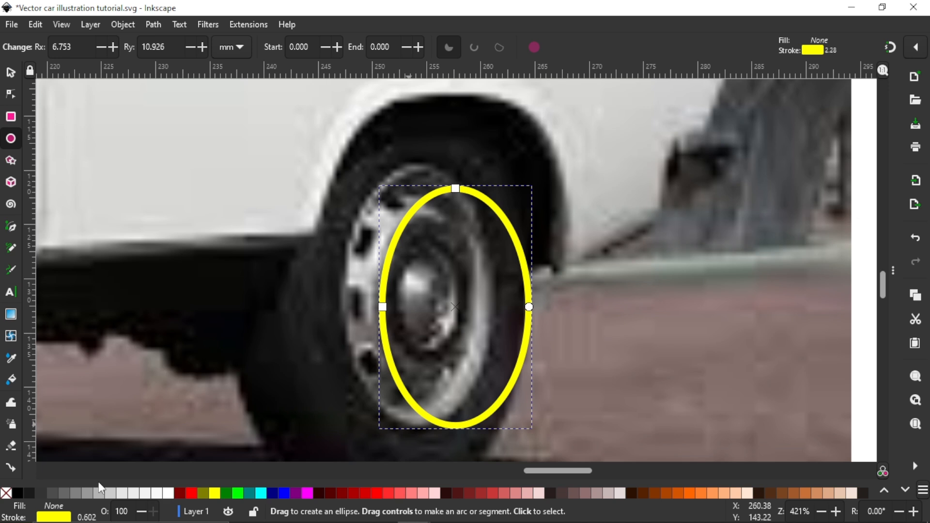
left_click(16, 493, "shift")
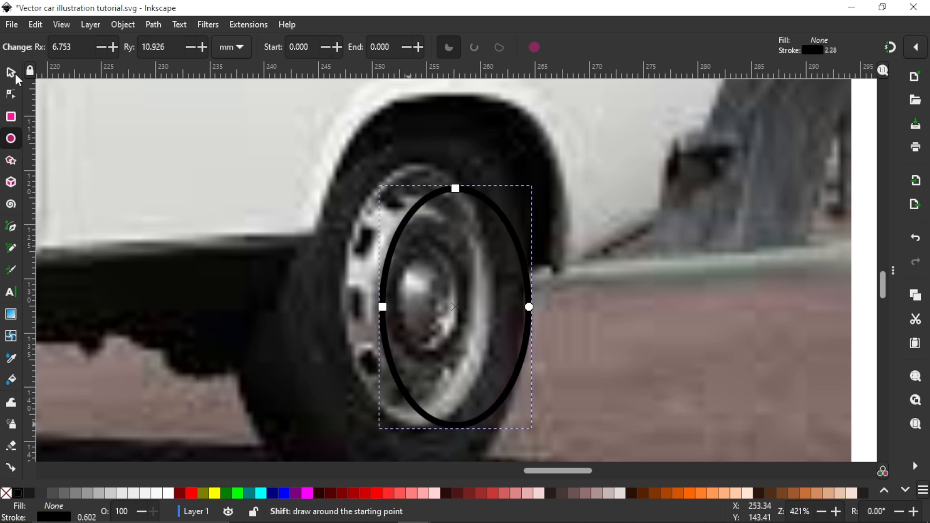
Move the black ellipse onto the rear rim, stretch it to about 24.8 mm tall and widen it slightly to fit the rim
key("s")
left_click_drag(395, 214, 357, 192)
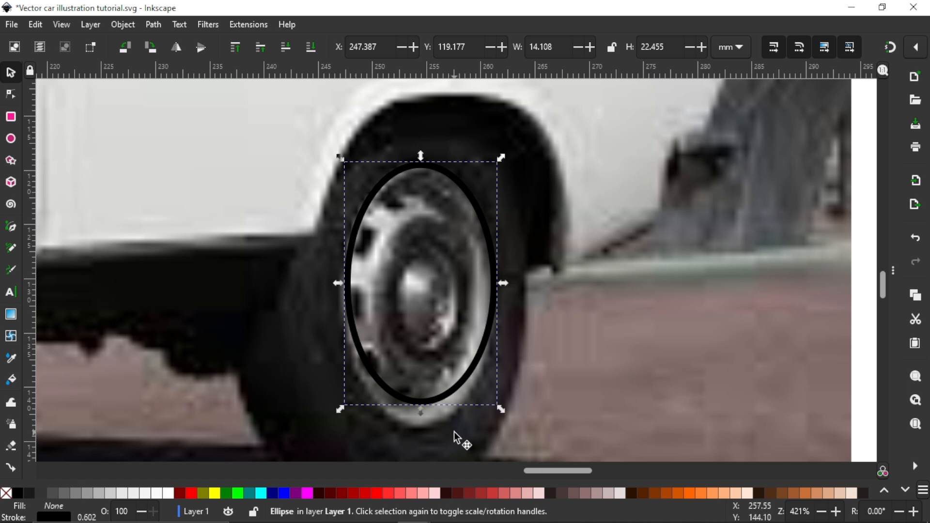
left_click_drag(422, 432, 423, 439)
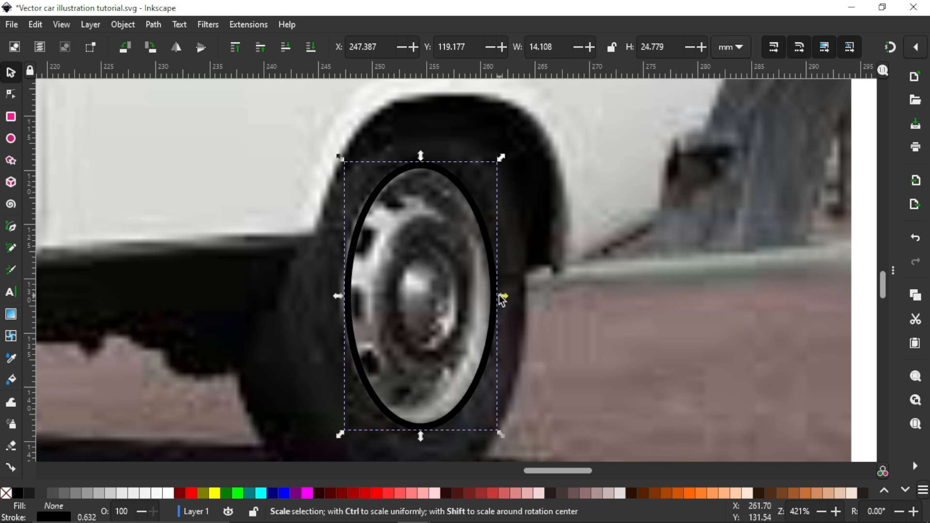
left_click_drag(504, 299, 507, 300)
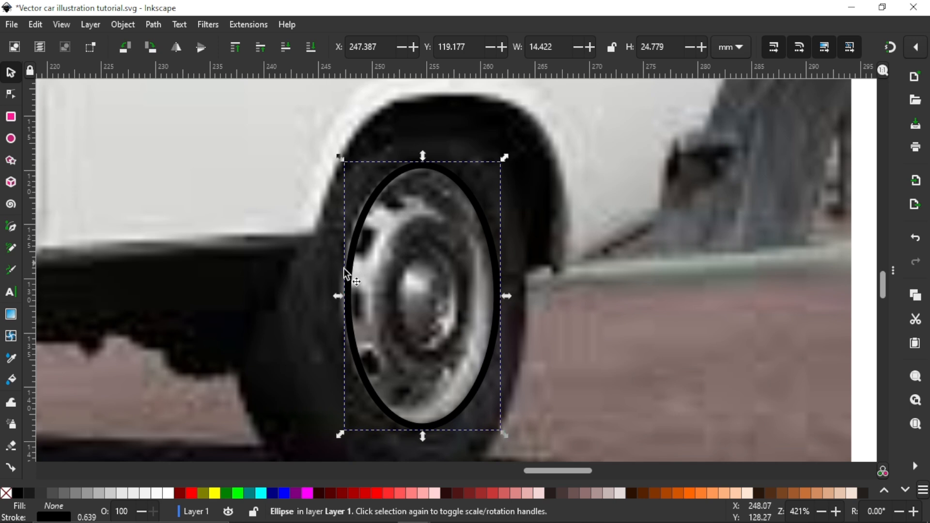
left_click_drag(337, 299, 334, 300)
Add a second black ellipse about 26 mm wide and 37 mm tall around the rear tyre and position it over the tyre
scroll(368, 284, "down", 1, "ctrl")
left_click(366, 187)
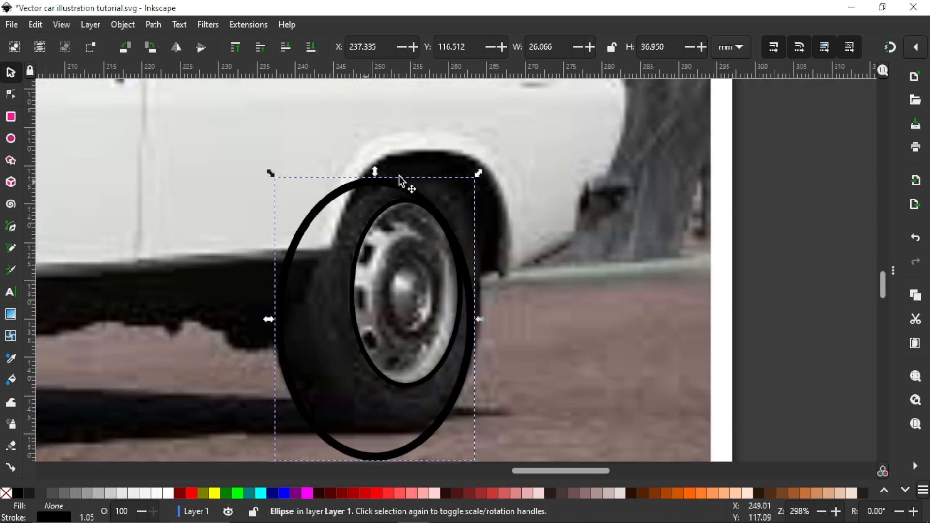
left_click_drag(427, 161, 368, 172)
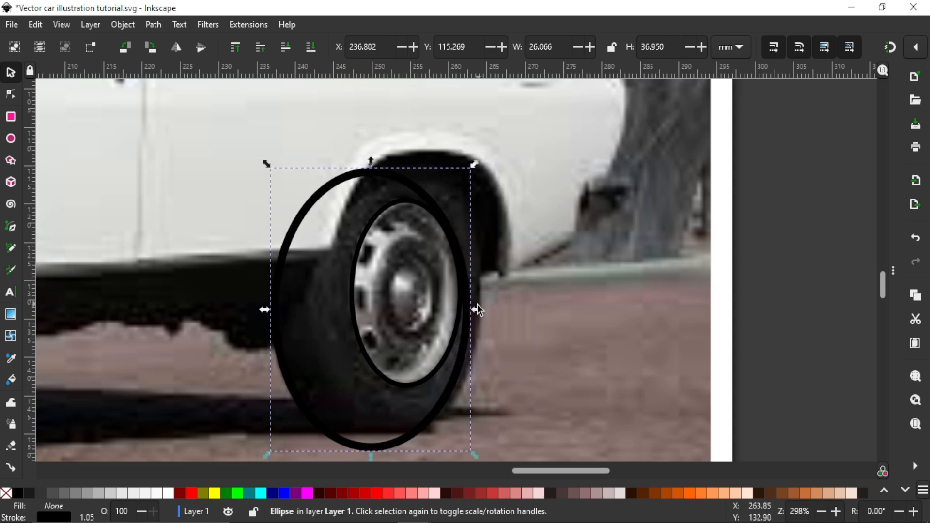
Resize the rear tyre ellipse to about 29.4 mm wide and 38 mm tall
left_click_drag(476, 309, 490, 285)
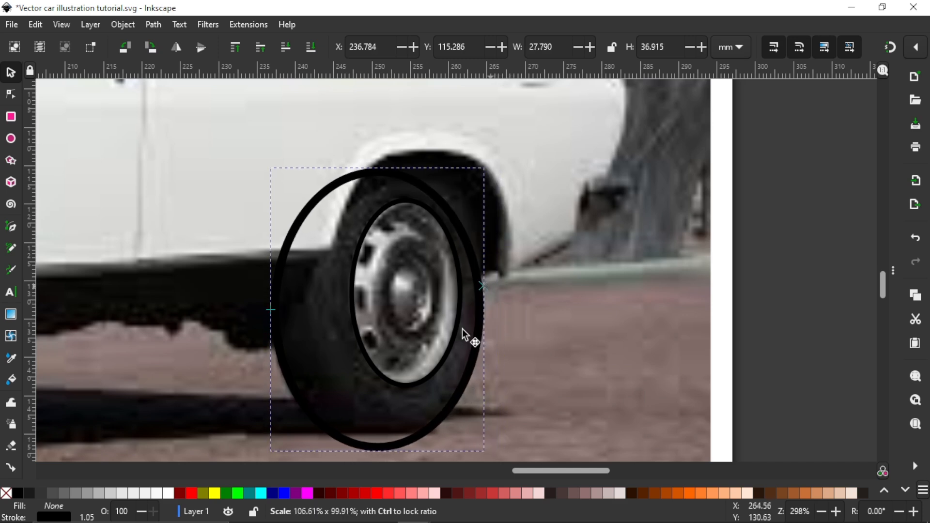
left_click_drag(378, 453, 385, 446)
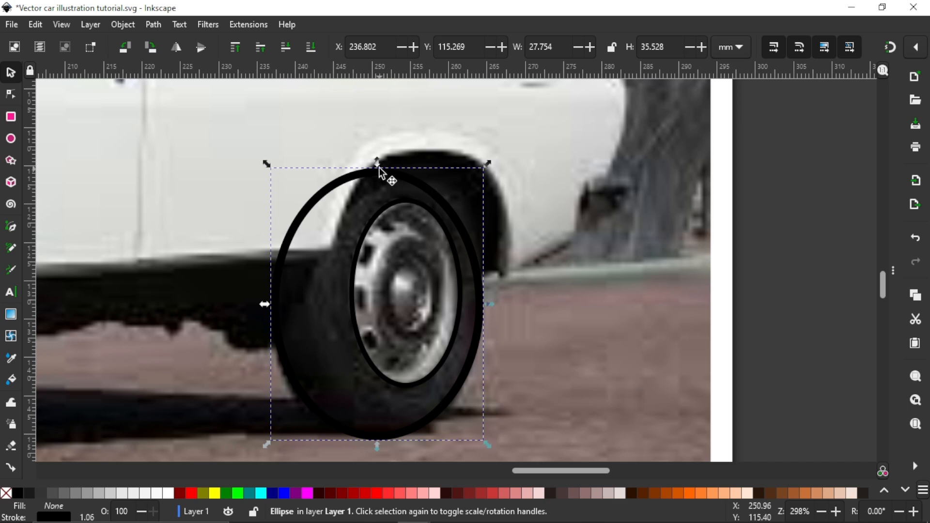
left_click_drag(381, 156, 383, 145)
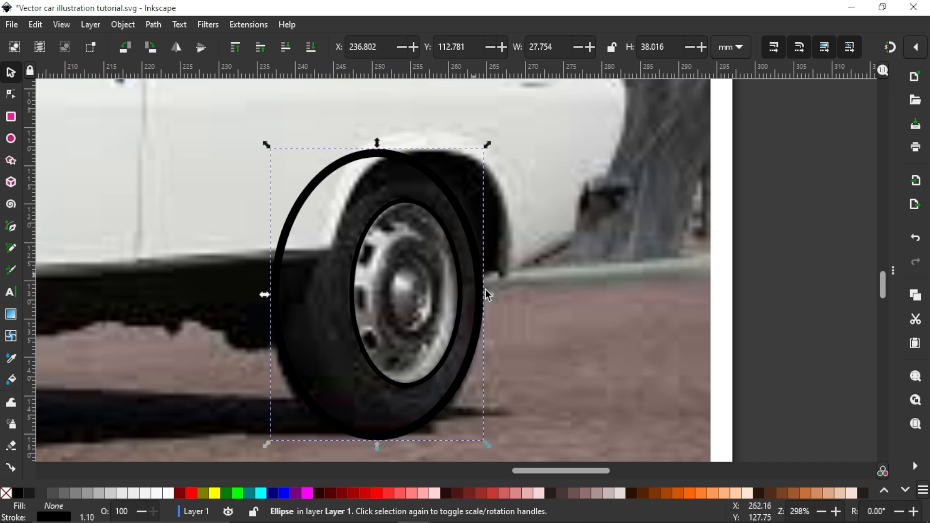
left_click_drag(486, 293, 499, 292)
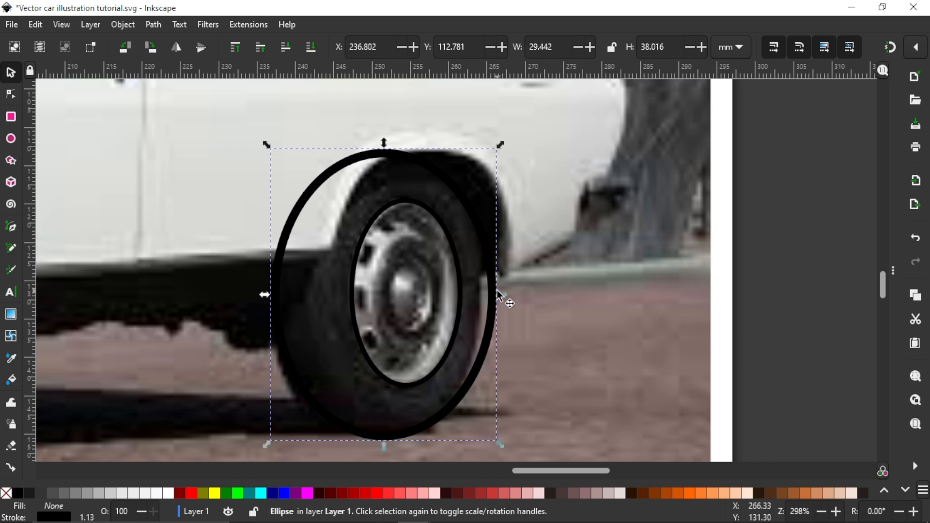
Change the stroke of the front tyre's yellow ellipse to black
scroll(498, 294, "down", 4)
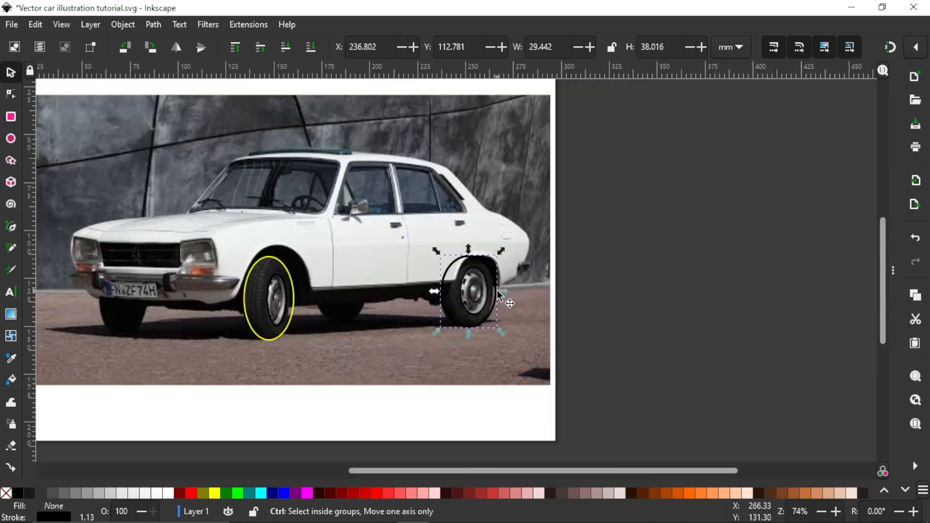
scroll(395, 312, "left", 2)
scroll(395, 312, "left", 2)
scroll(410, 257, "up", 3)
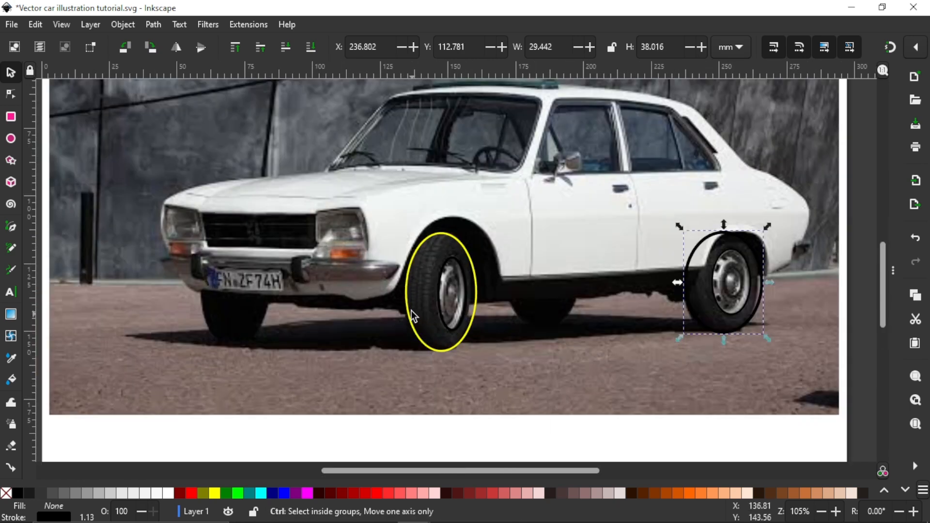
scroll(534, 213, "up", 3)
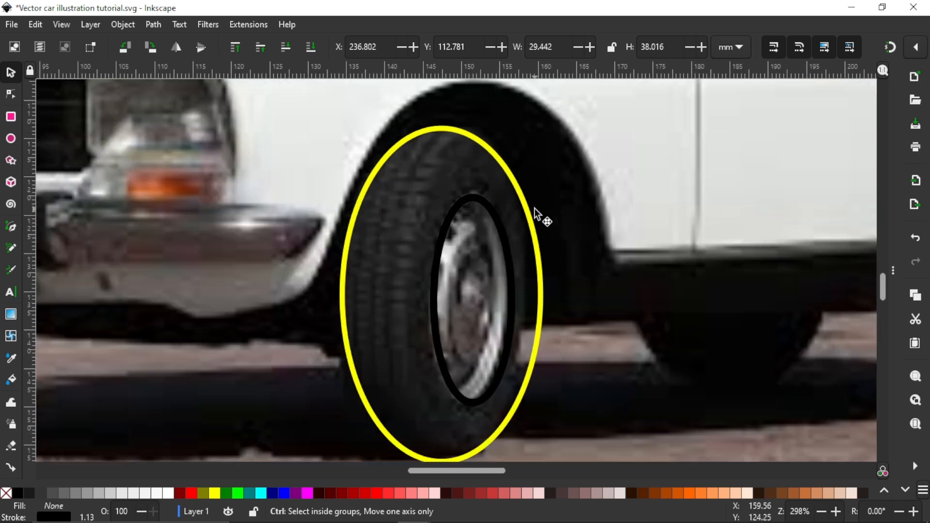
left_click(519, 216)
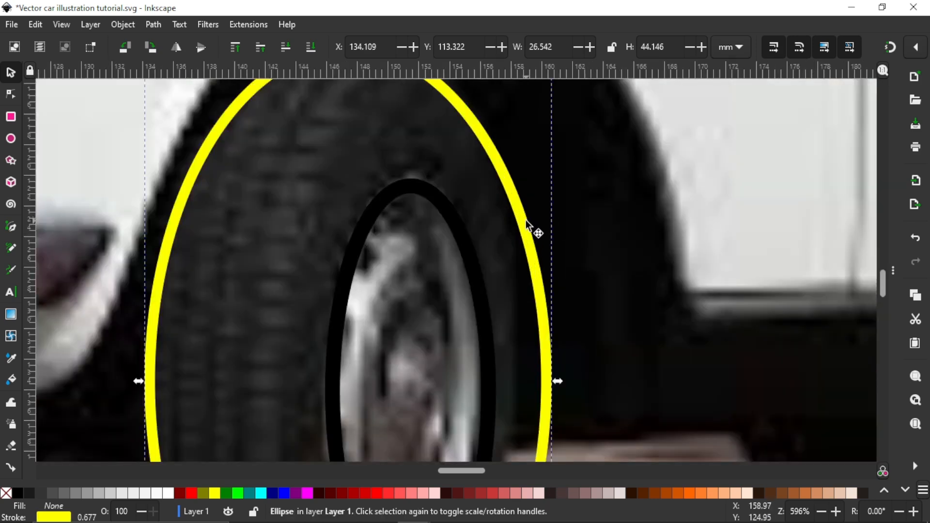
scroll(533, 230, "down", 2)
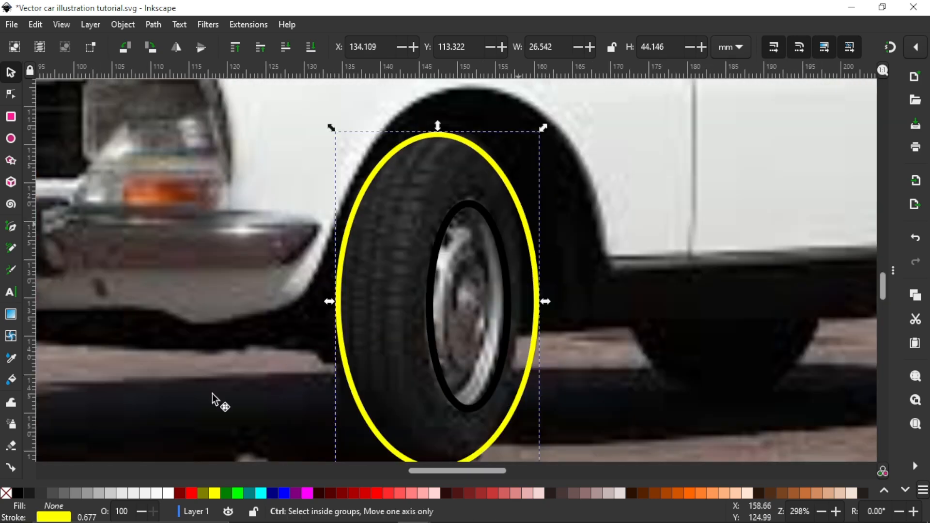
left_click(17, 492, "shift")
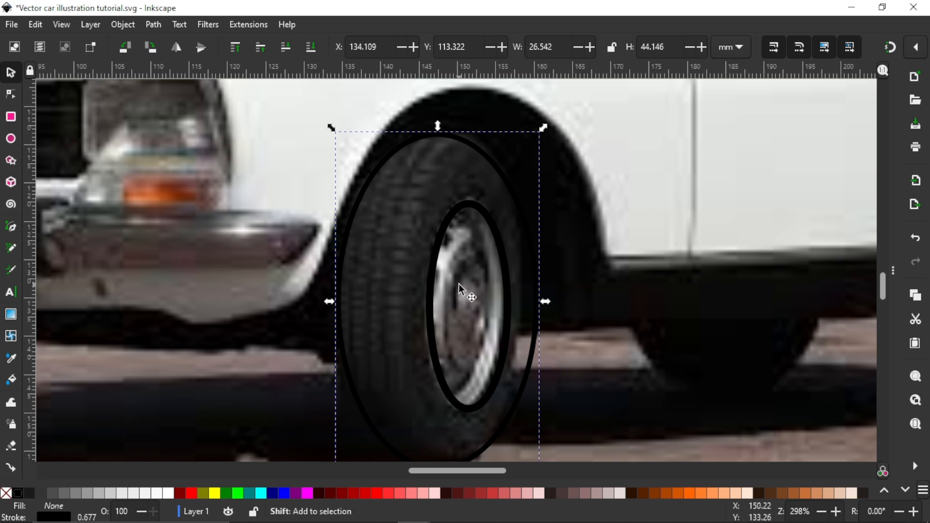
Draw a short curved path with the Pen tool around the upper grille-side corner of the headlight nearest the front wheel
scroll(458, 284, "down", 3)
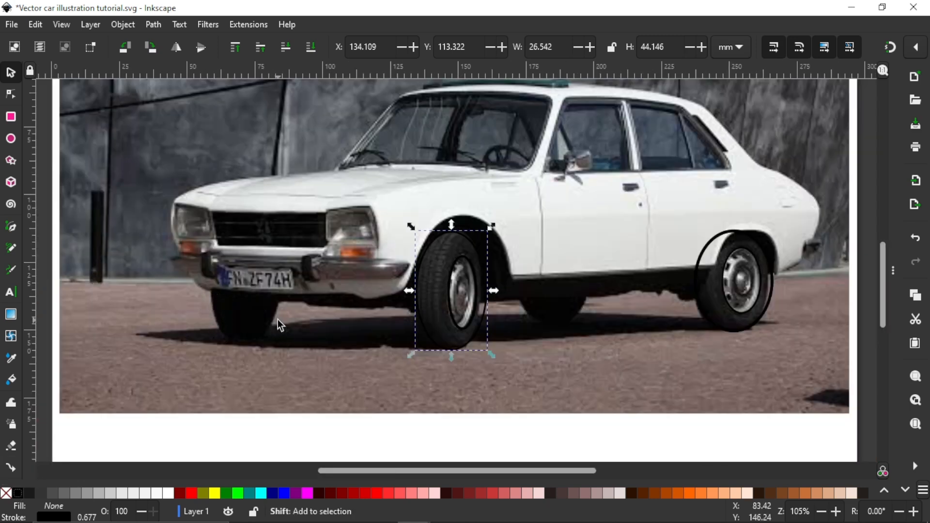
scroll(277, 318, "up", 2)
scroll(340, 358, "down", 2)
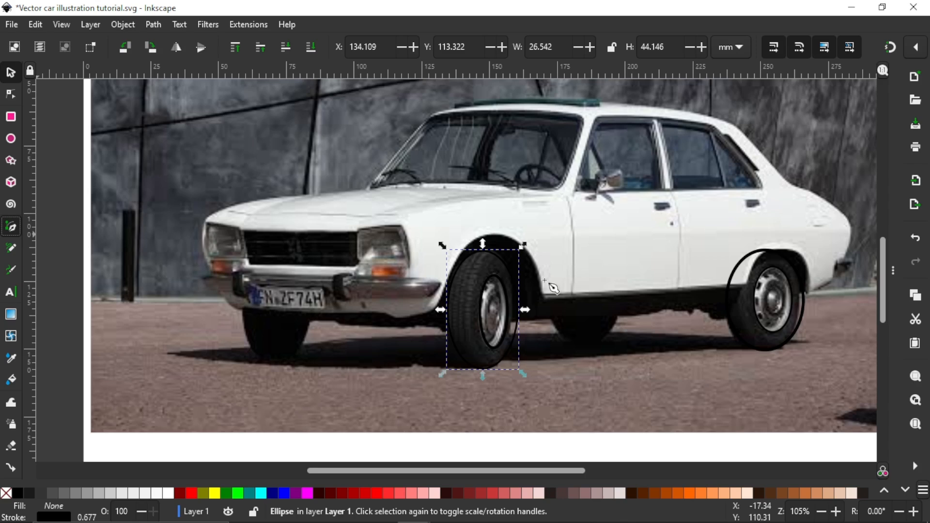
scroll(377, 300, "up", 3)
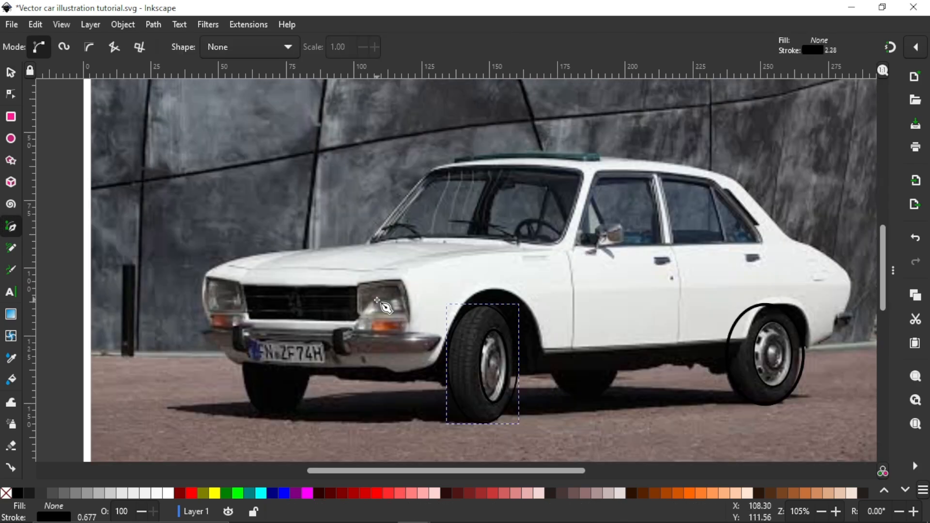
scroll(378, 300, "up", 1)
scroll(377, 300, "up", 3)
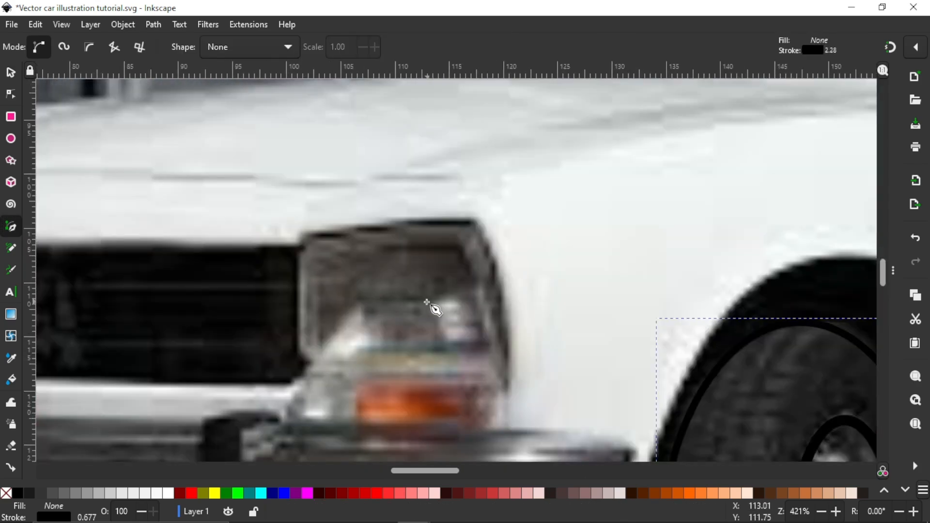
scroll(423, 304, "down", 1)
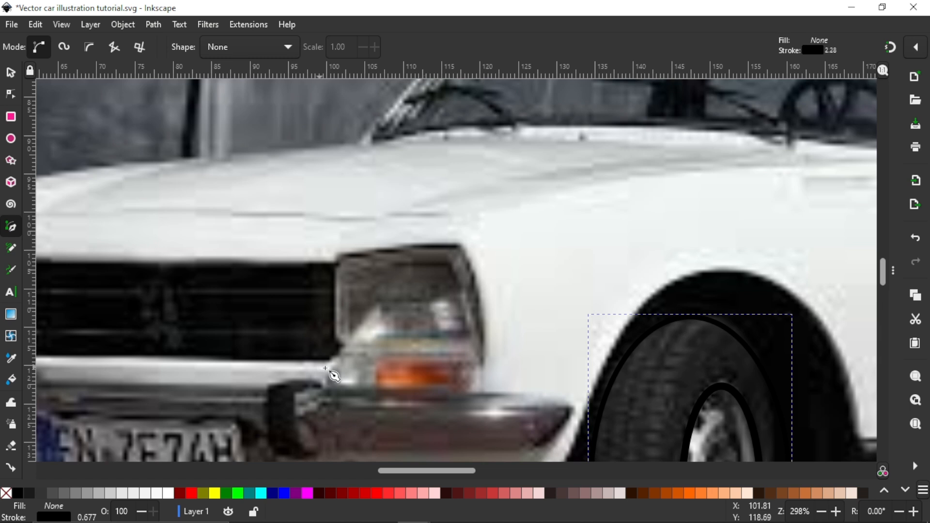
left_click(336, 273)
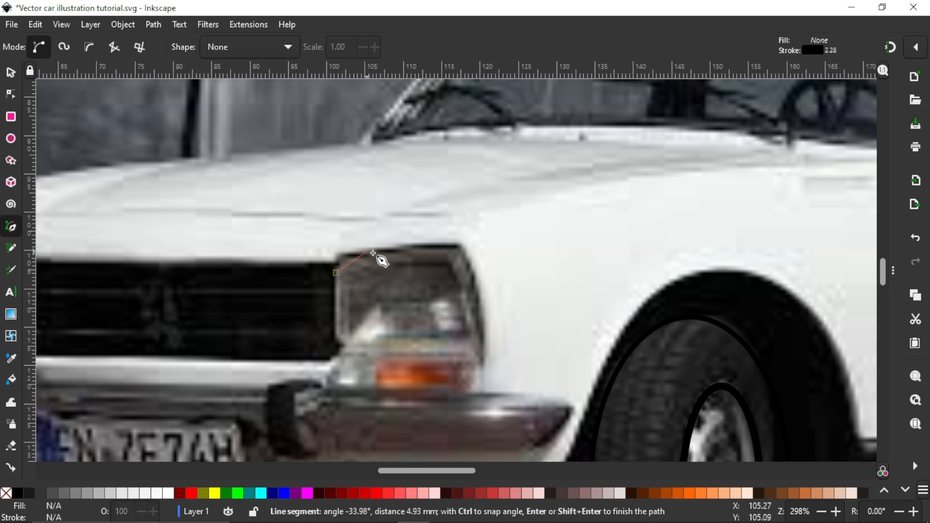
left_click_drag(367, 251, 409, 251)
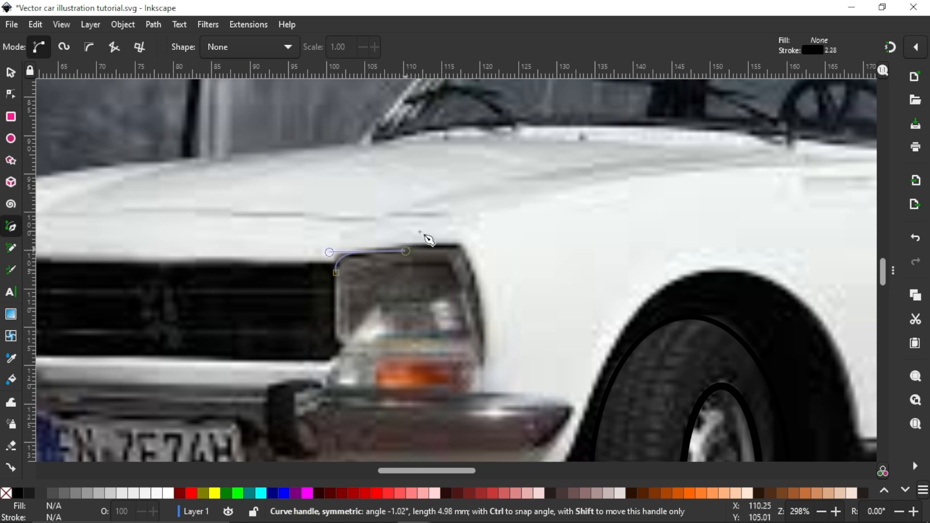
key("Return")
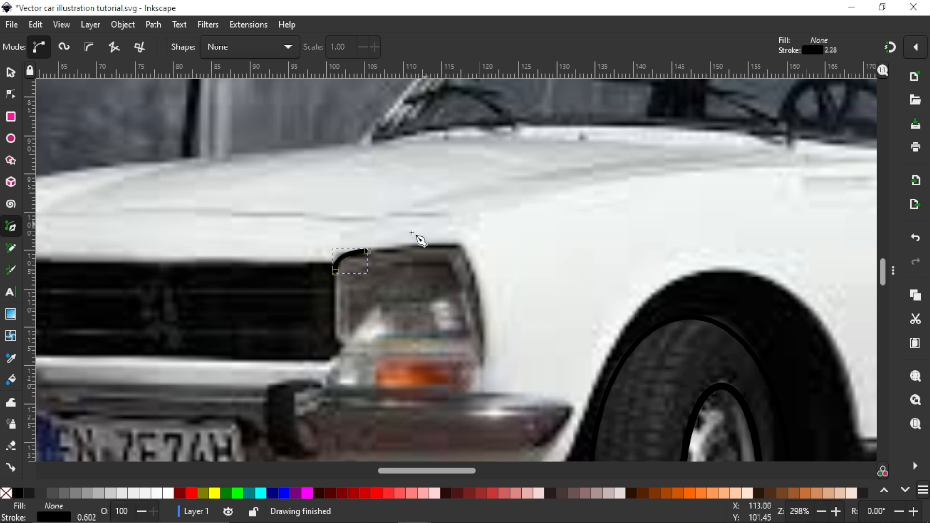
Continue the headlight path straight along its upper edge and in a curve down its outer side to just above the orange indicator
left_click(367, 251)
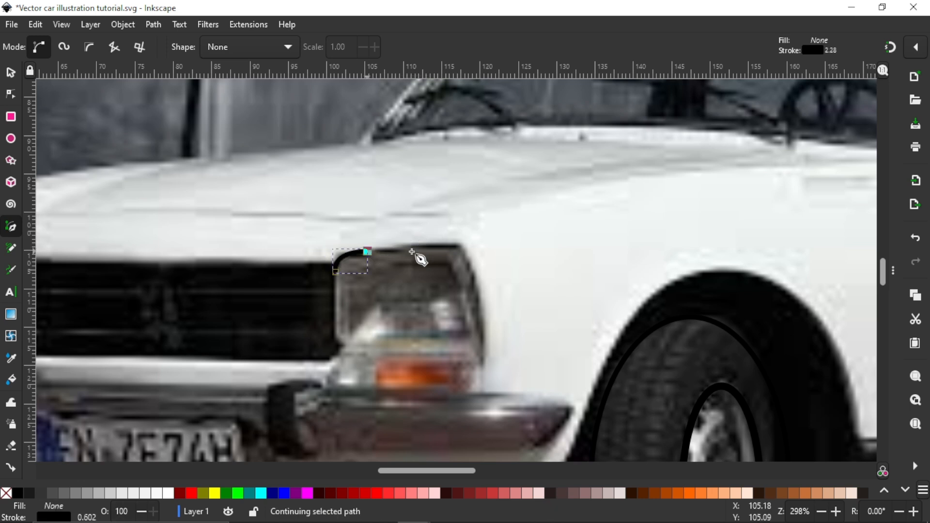
left_click(458, 247)
scroll(480, 343, "down", 1)
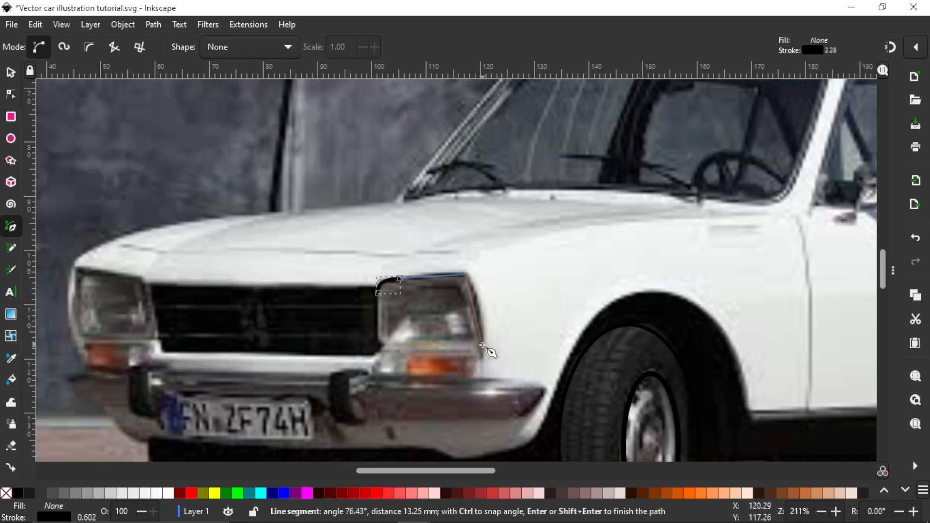
scroll(491, 366, "up", 2)
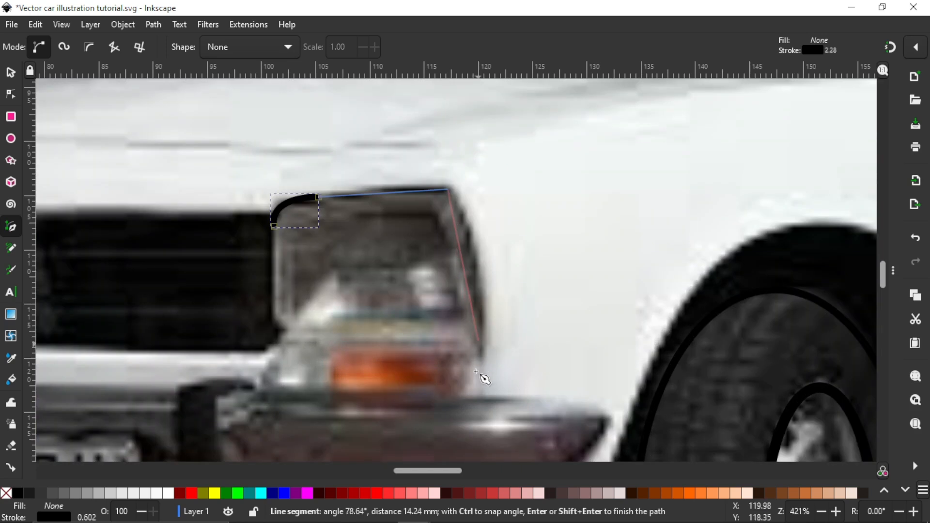
left_click_drag(478, 340, 461, 398)
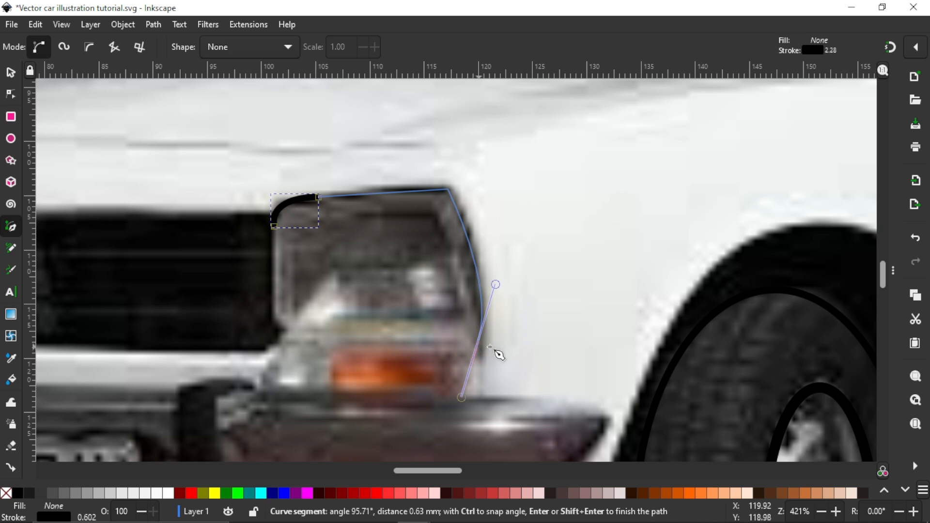
key("Return")
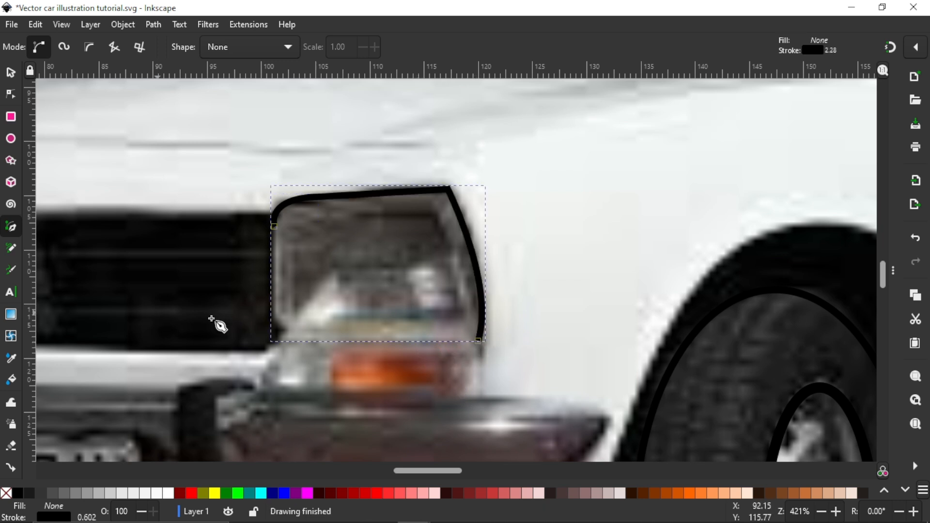
Finish the headlight outline along its lower edge, around the rounded lower grille-side corner and up to the path's start
left_click(478, 340)
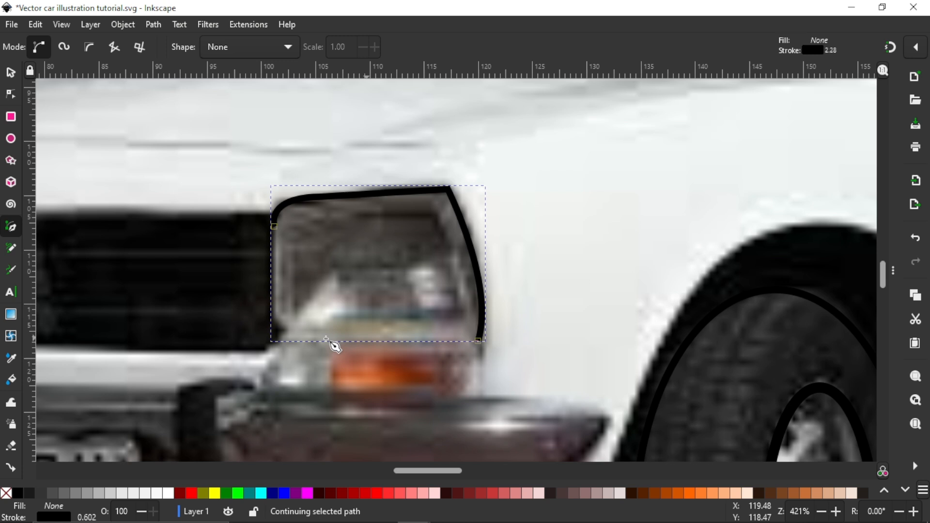
left_click(290, 330)
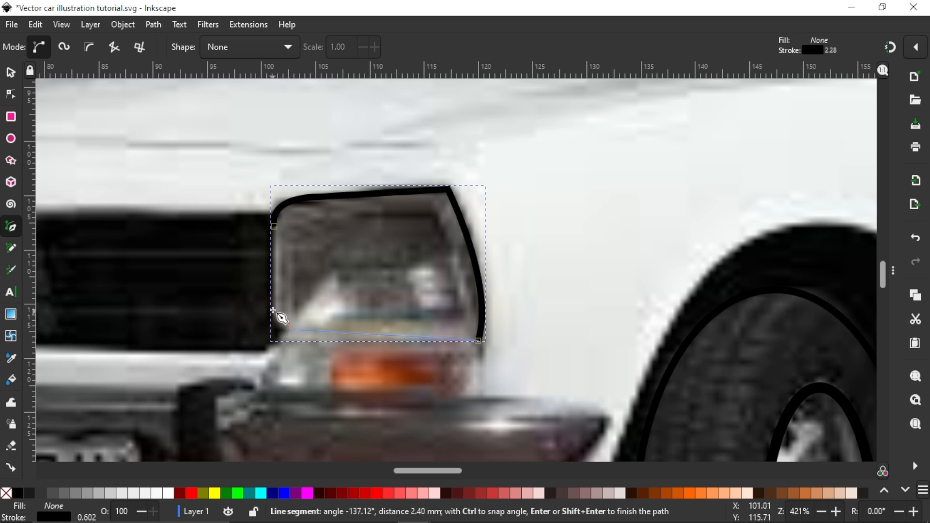
left_click_drag(270, 340, 276, 282)
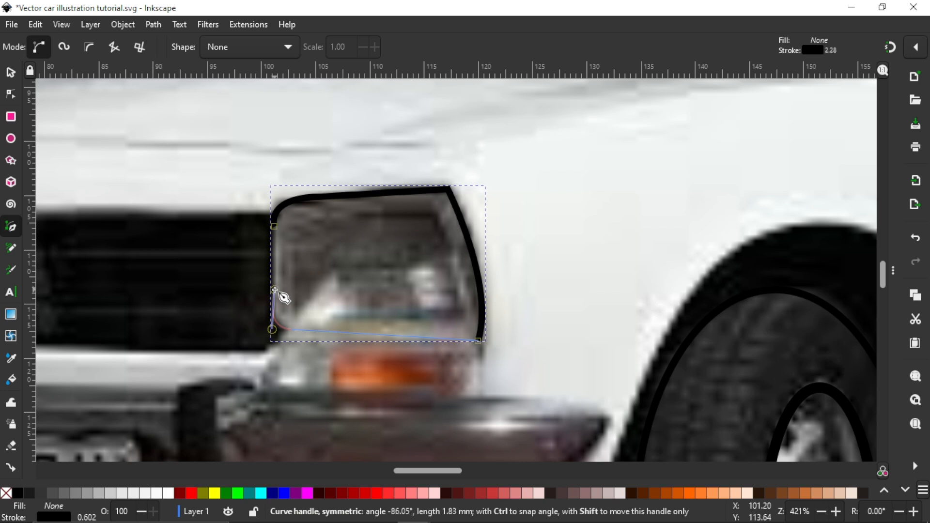
left_click_drag(274, 290, 274, 291)
key("Return")
left_click(273, 309)
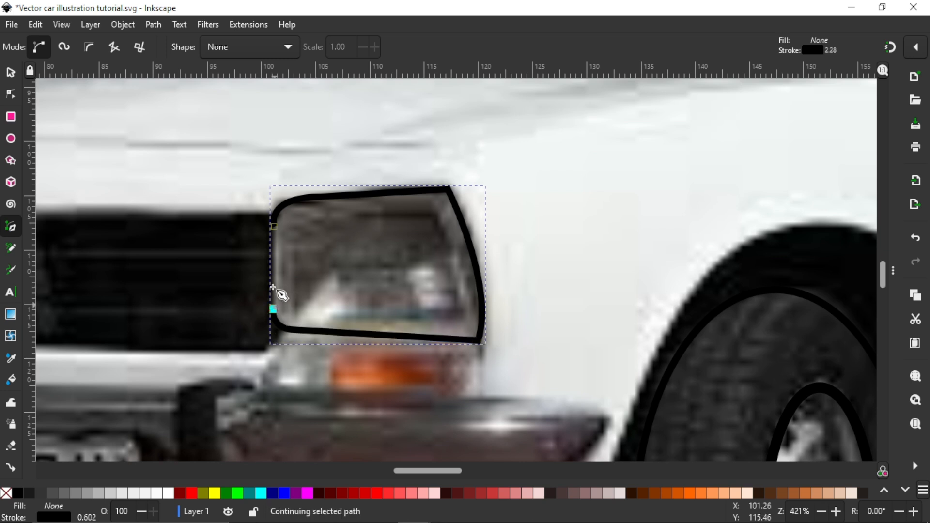
left_click(272, 226)
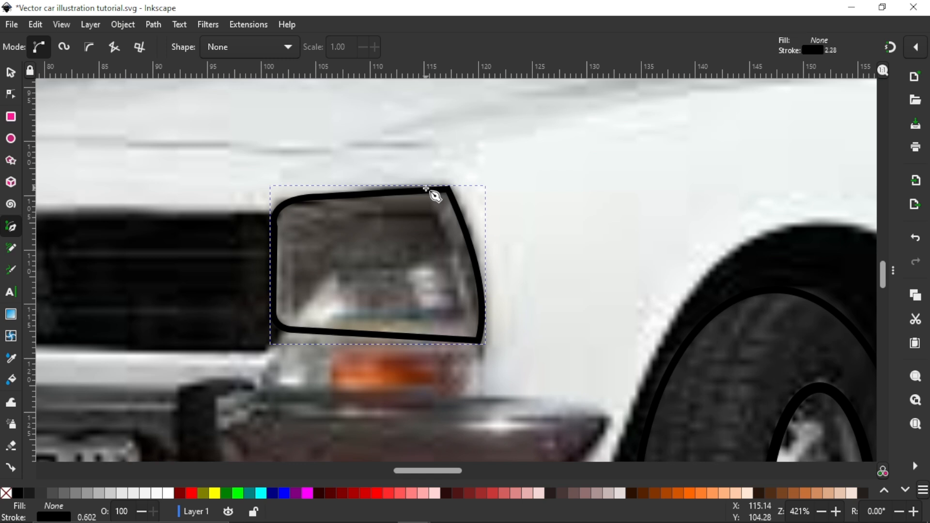
Outline the headlight on the far side of the grille with a closed Pen tool path
scroll(426, 188, "down", 1, "ctrl")
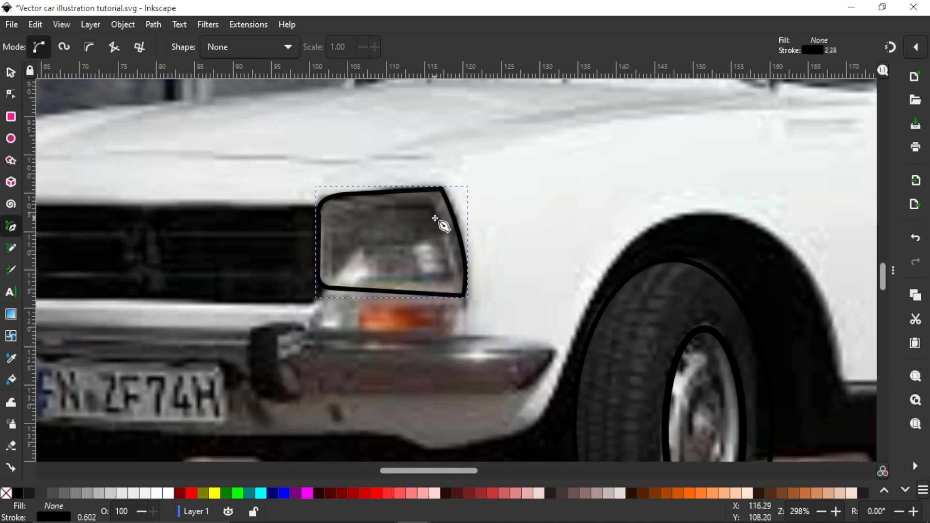
scroll(434, 219, "down", 2, "ctrl")
scroll(454, 237, "up", 3)
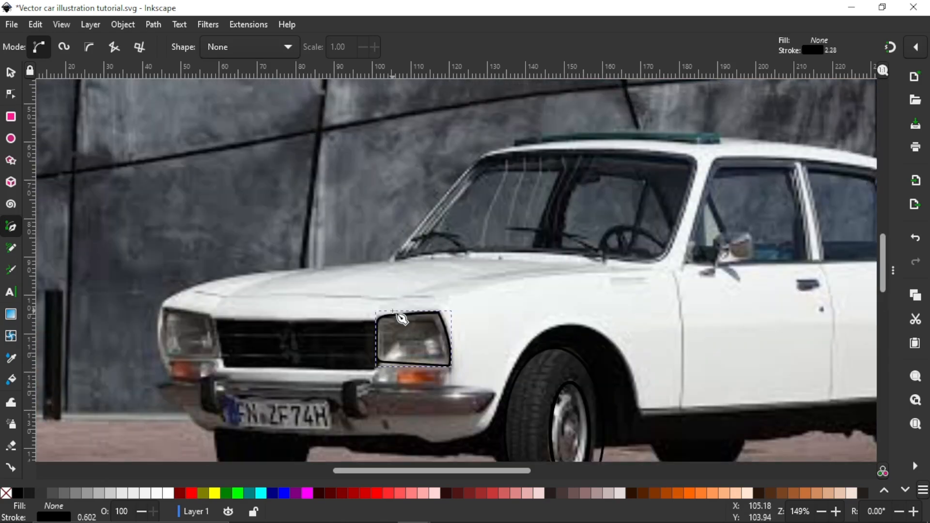
scroll(393, 312, "down", 1, "ctrl")
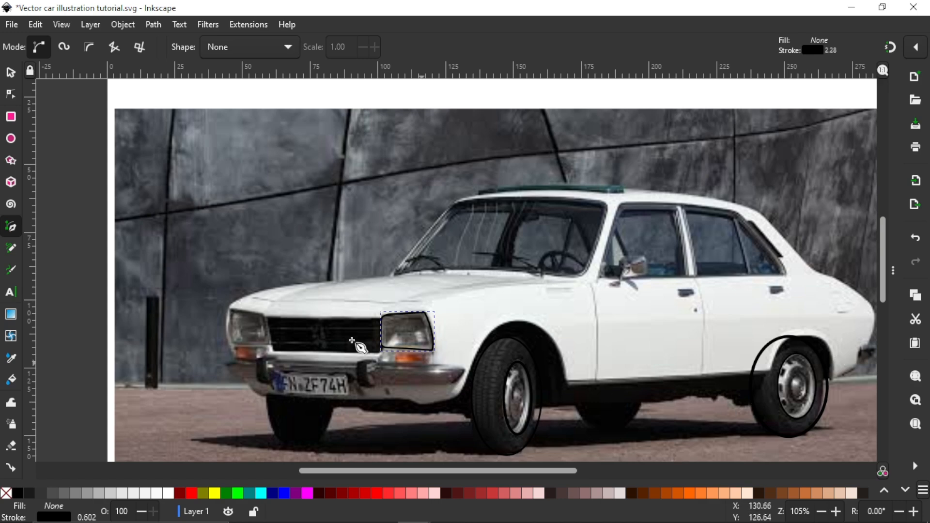
scroll(322, 280, "up", 1, "ctrl")
key("n")
scroll(334, 226, "up", 2, "ctrl")
scroll(301, 231, "up", 1, "ctrl")
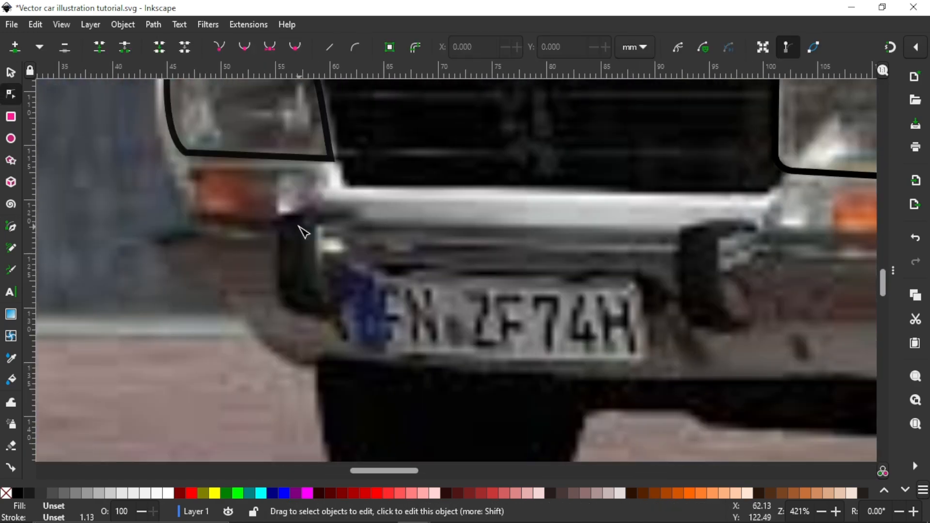
Trace the body outline from beside the far headlight along the bonnet and up the windscreen pillar to the roof's front corner
key("b")
left_click(408, 376)
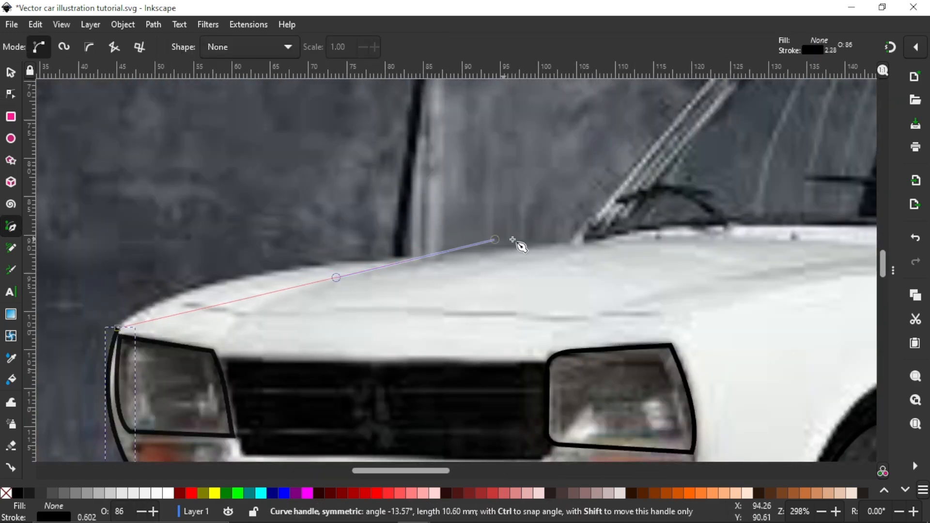
left_click_drag(521, 245, 637, 269)
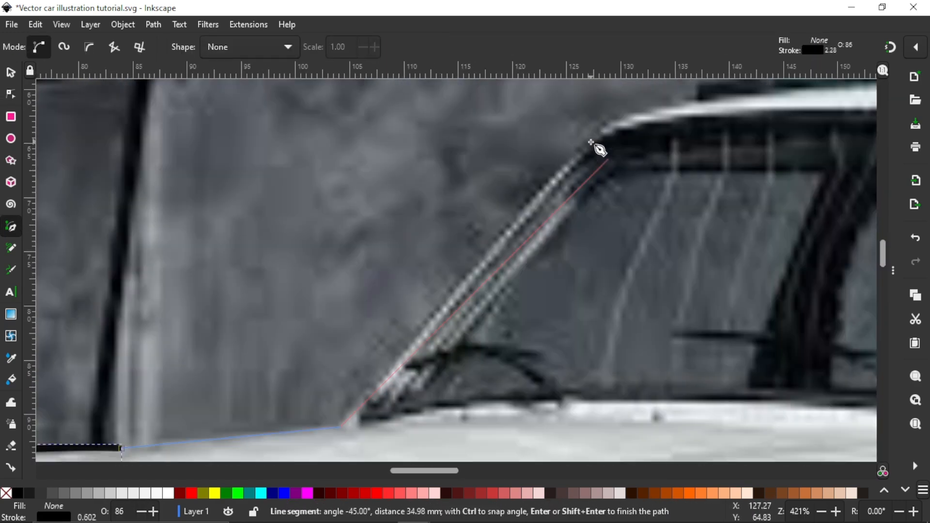
left_click_drag(598, 131, 646, 94)
key("Return")
Continue the outline in a curve around the roof's front corner to the start of the green roof panel
scroll(646, 94, "up", 1, "ctrl")
left_click(253, 335)
left_click_drag(389, 290, 446, 285)
key("Return")
scroll(394, 290, "down", 2, "ctrl")
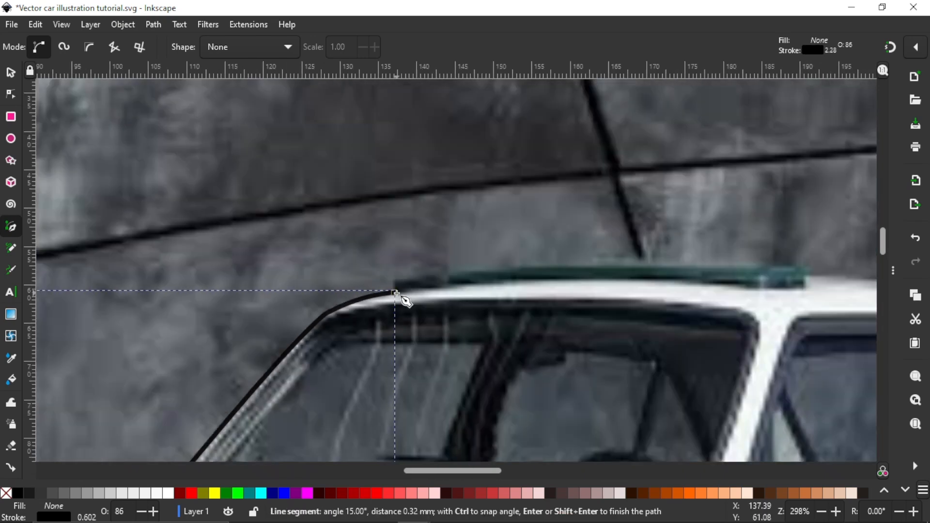
Trace the upper edge of the green roof panel and move its rear end node up about 0.36 mm
left_click(395, 278)
left_click(450, 231)
scroll(464, 256, "down", 2, "ctrl")
left_click_drag(679, 225, 740, 242)
key("Return")
key("n")
left_click_drag(654, 181, 655, 170)
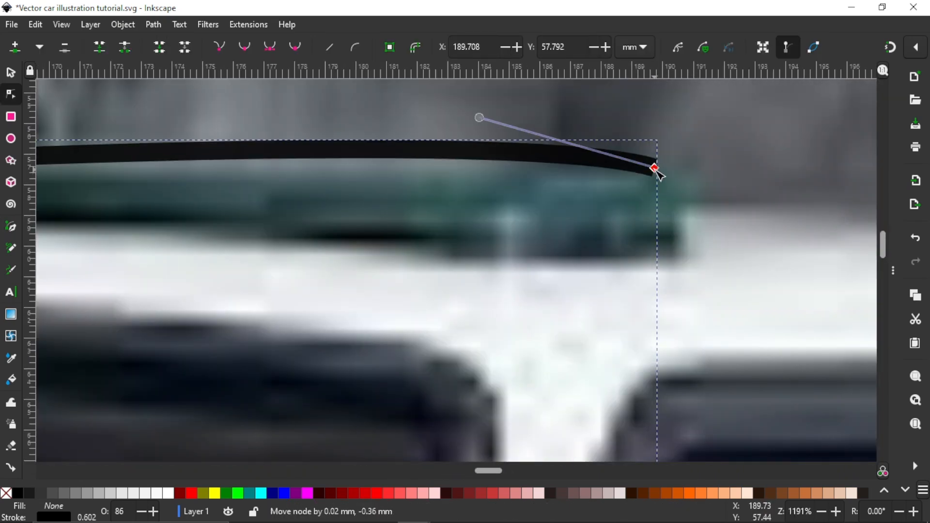
Close the green roof panel's outline around its rounded rear end and along its lower edge with the Pen tool
key("b")
left_click_drag(681, 258, 677, 313)
left_click(672, 301)
scroll(615, 302, "down", 2, "ctrl")
scroll(594, 300, "up", 4, "ctrl")
key("Return")
mouse_move(296, 283)
left_mouse_down()
mouse_move(213, 286)
mouse_move(221, 298)
left_mouse_up()
scroll(378, 301, "up", 2, "ctrl")
left_click(767, 242)
key("Return")
Trace the roofline in a curve from the green panel's rear end to the top of the rear pillar
scroll(233, 300, "down", 1, "ctrl")
left_click(156, 261)
left_click_drag(668, 344, 780, 410)
key("Return")
Trace the rear pillar from the end of the roof down into the curve where the boot lid begins
left_click(308, 119)
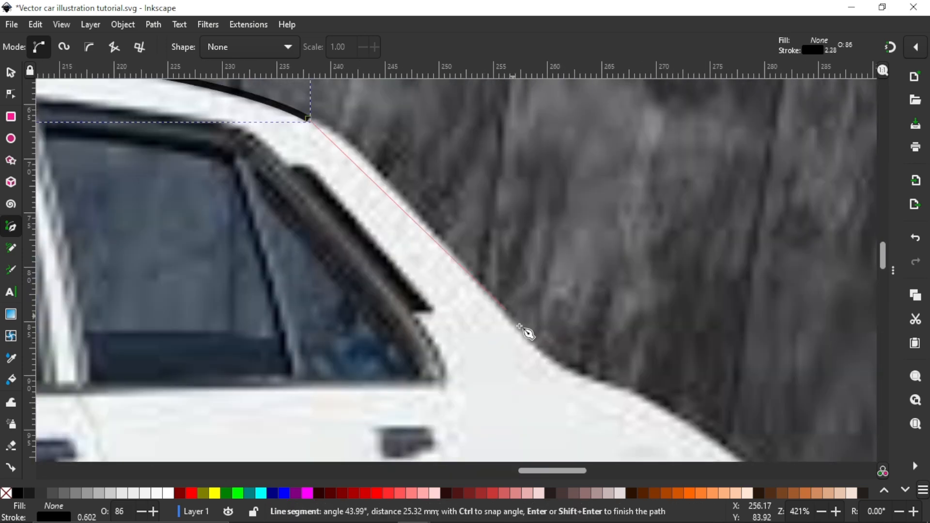
left_click_drag(536, 350, 651, 492)
key("Return")
key("n")
scroll(305, 117, "up", 3)
key("ctrl+z")
scroll(371, 148, "down", 3)
key("b")
mouse_move(446, 217)
left_mouse_down()
mouse_move(503, 290)
mouse_move(598, 317)
left_mouse_up()
left_click(579, 369)
key("Return")
Continue the outline along the curved top of the boot lid to the car's rear corner
scroll(612, 339, "down", 3)
left_click(285, 196)
left_click_drag(469, 322, 563, 431)
key("Return")
Trace the car's rear end in a curve and then straight down to the rear bumper
left_click_drag(472, 243, 460, 314)
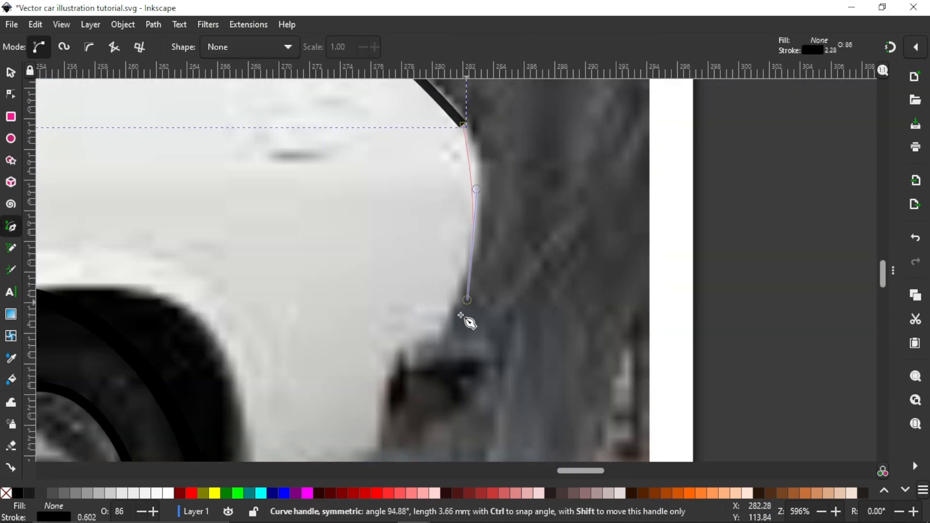
left_click(472, 190)
left_click(440, 289)
scroll(440, 289, "down", 5)
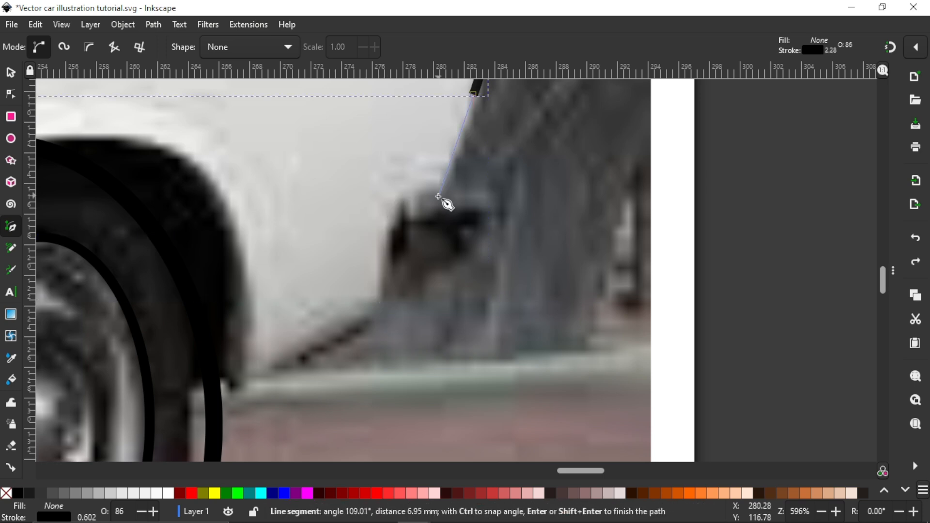
key("Return")
Outline the rear bumper with a closed path that has a curved outer and lower edge
left_click(402, 197)
left_click(491, 190)
scroll(481, 260, "down", 2)
scroll(480, 260, "up", 3)
key("Return")
mouse_move(438, 265)
left_mouse_down()
mouse_move(385, 288)
mouse_move(397, 308)
left_mouse_up()
scroll(398, 301, "down", 1)
left_click(397, 303)
left_click(370, 301)
scroll(370, 301, "up", 1)
Trace the body's lower rear edge in a curve from the rear bumper to the rear wheel arch
left_click(333, 171)
scroll(455, 276, "down", 3)
left_click_drag(357, 275, 326, 281)
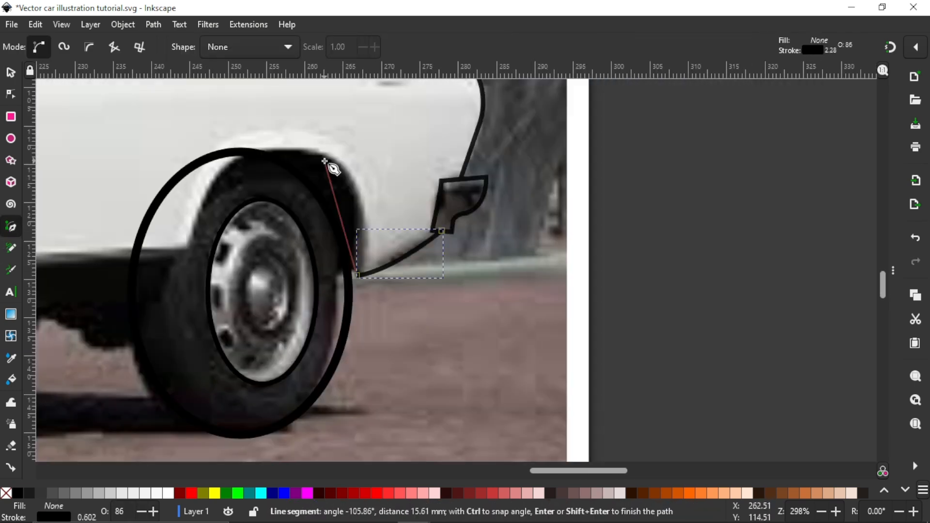
Trace the rear wheel arch over the tyre and down its front side to the sill
left_click_drag(324, 156, 265, 130)
key("Return")
scroll(284, 158, "left", 3)
left_click_drag(288, 163, 268, 190)
key("Return")
left_click_drag(243, 249, 233, 327)
scroll(247, 277, "down", 1)
Continue the outline along the sill to the front wheel arch and up the arch's rear side
left_click(574, 258)
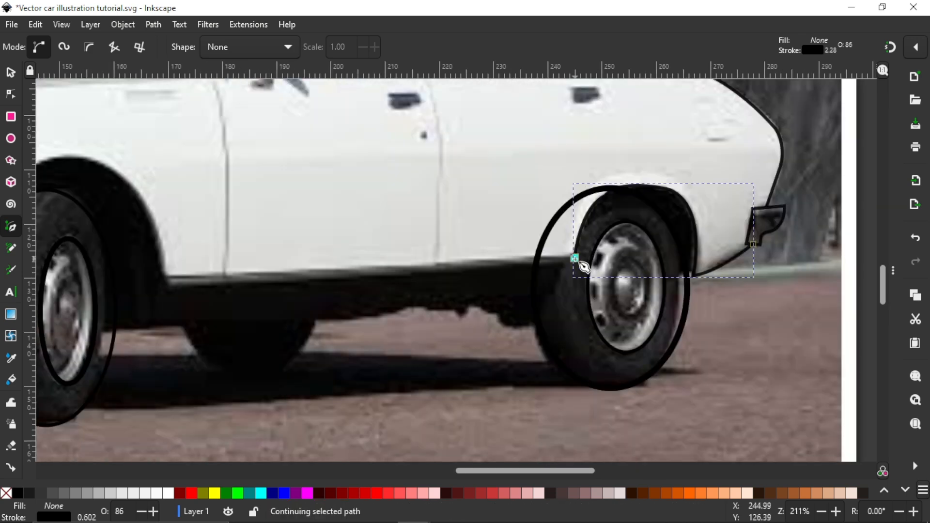
scroll(575, 273, "up", 3)
scroll(521, 250, "down", 2)
left_click(252, 265)
left_click_drag(169, 111, 131, 92)
key("Return")
Trace the front side of the front wheel arch down to the lower corner behind the front bumper
scroll(157, 129, "left", 14)
left_click_drag(412, 135, 378, 174)
left_click_drag(337, 290, 336, 297)
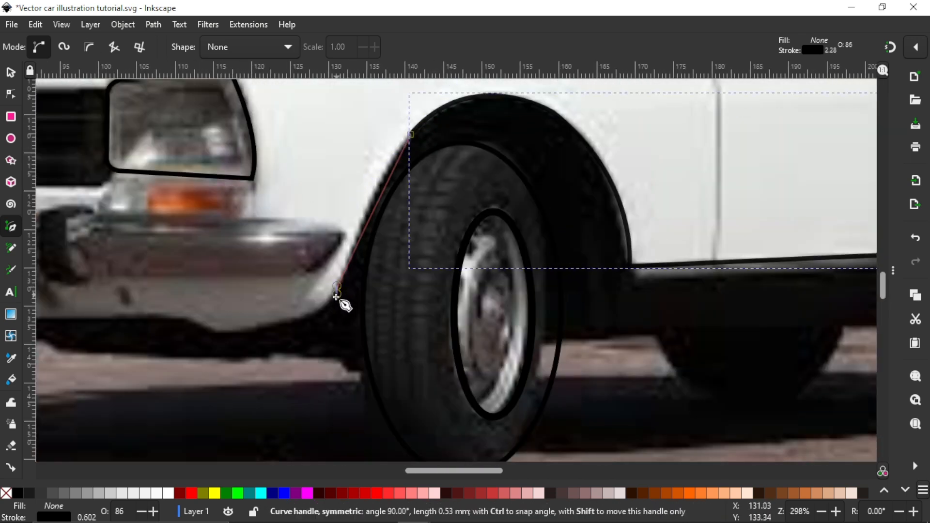
left_click_drag(329, 339, 330, 339)
key("Return")
Trace the stepped underside of the front bumper from the wheel arch to below the near headlight
left_click(344, 275)
scroll(299, 321, "left", 12)
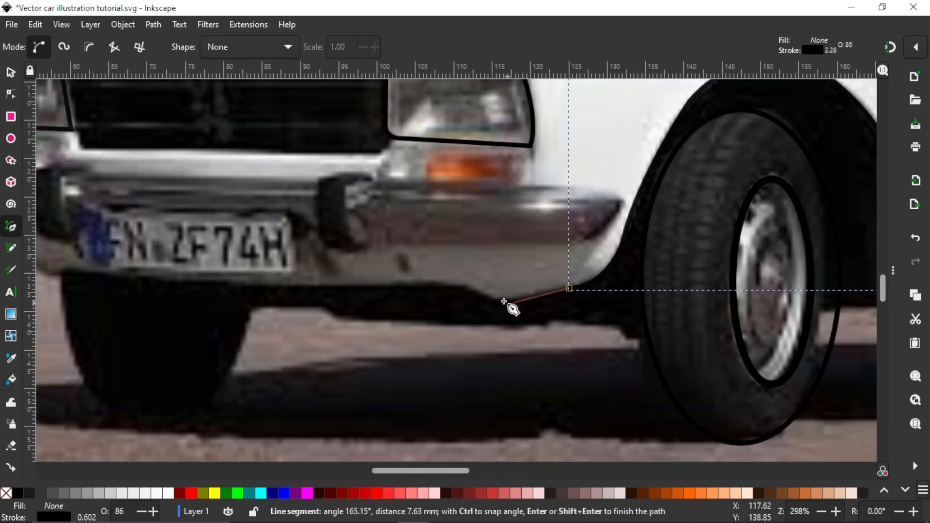
scroll(520, 305, "up", 2)
left_click(550, 272)
left_click_drag(541, 289, 537, 294)
left_click(463, 290)
left_click_drag(409, 266, 388, 262)
key("Return")
Complete the body outline along the front bumper's lower edge below the number plate and up around its far end
scroll(410, 278, "down", 2)
scroll(417, 281, "left", 12)
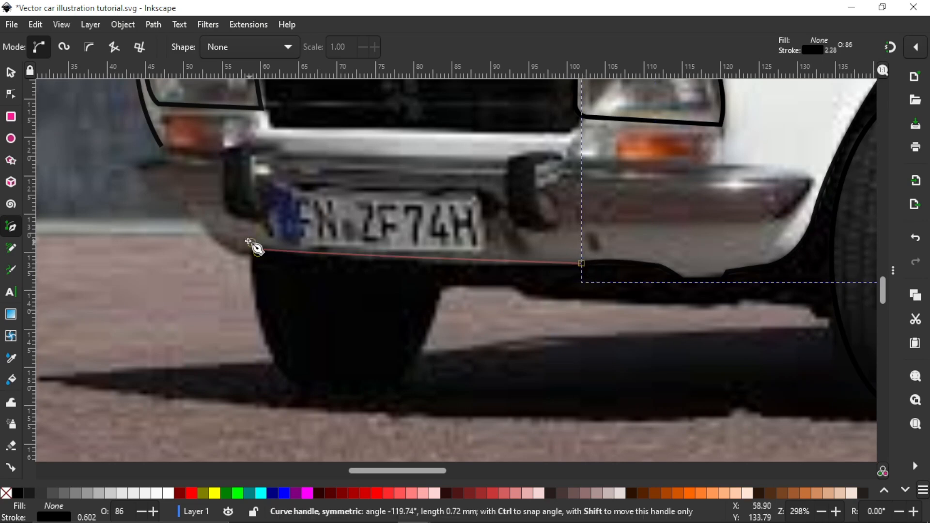
left_click_drag(247, 240, 247, 240)
key("Return")
left_click(251, 245)
scroll(224, 276, "up", 2)
scroll(474, 259, "down", 3)
left_click_drag(344, 144, 302, 35)
key("Return")
Draw a straight path along the windscreen's front pillar from the base of the glass to its upper corner
scroll(339, 258, "down", 5)
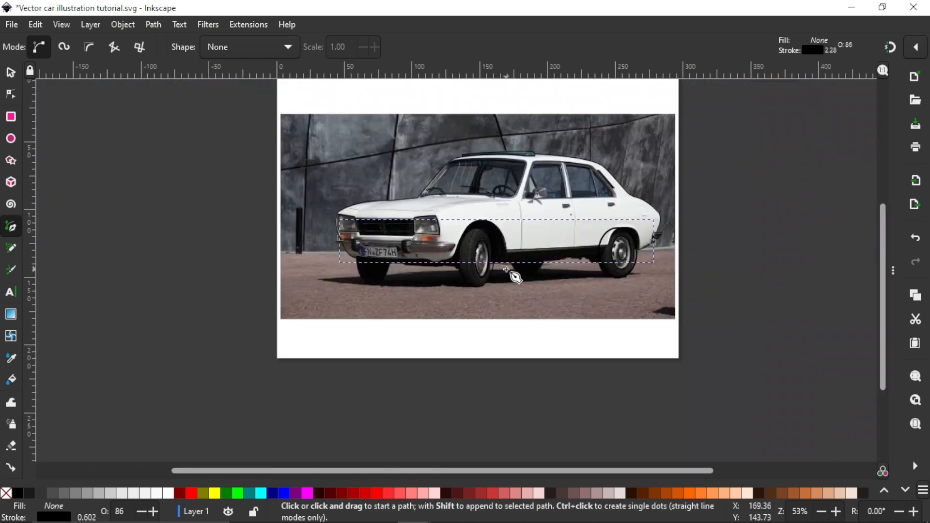
scroll(474, 159, "up", 3)
scroll(394, 279, "up", 2)
left_click(229, 318)
left_click_drag(400, 116, 409, 117)
key("Return")
Continue the windscreen path in a curve along its top edge and around its upper rear corner
left_click(400, 117)
left_click_drag(800, 117, 915, 150)
left_click_drag(417, 152, 526, 150)
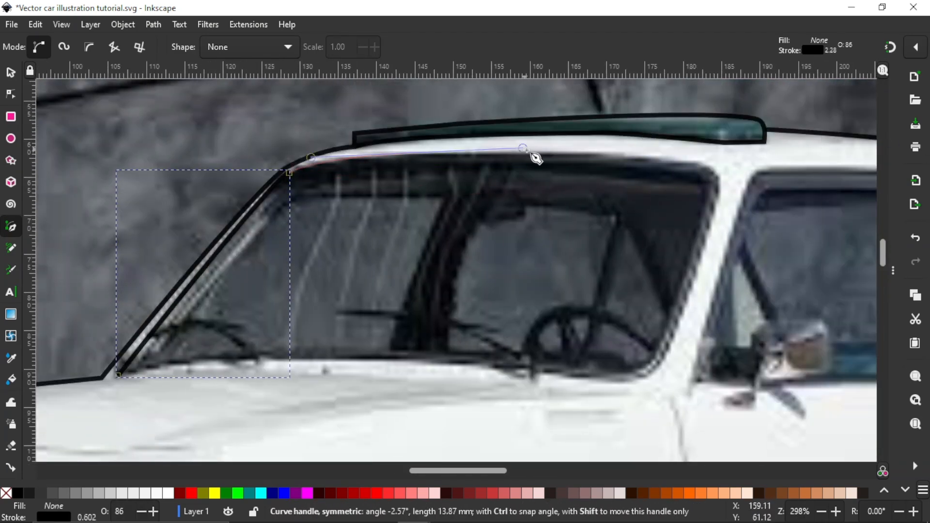
left_click_drag(671, 159, 714, 231)
key("Return")
Trace the windscreen's door-side edge down and around its rounded lower corner
left_click(719, 190)
scroll(625, 387, "up", 1)
left_click_drag(571, 380, 491, 354)
key("Return")
Close the windscreen outline with a curve along its bottom edge above the bonnet
scroll(570, 383, "down", 3)
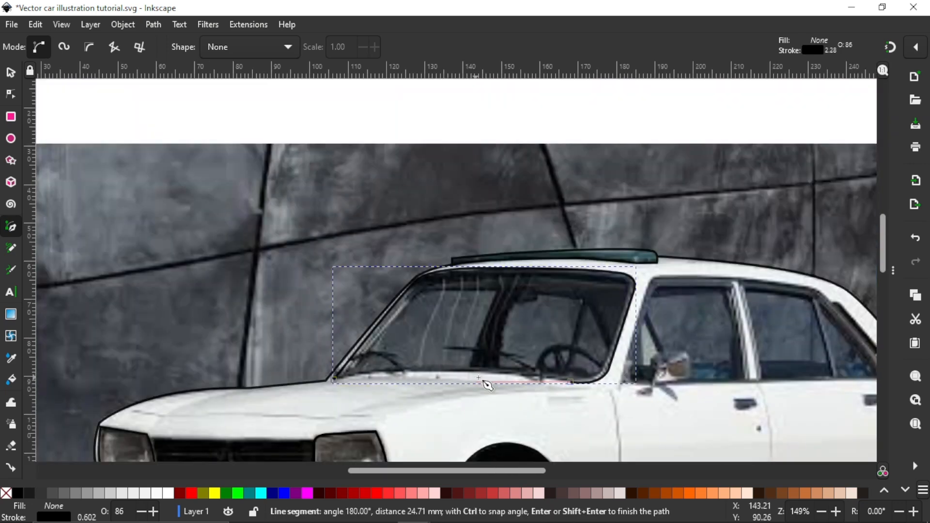
scroll(499, 380, "up", 3)
left_click_drag(544, 369, 489, 364)
key("Return")
left_click(544, 369)
left_click_drag(198, 382, 87, 406)
Trace the side windows' front edge and top edge as one path to the start of the rear slope
scroll(246, 320, "down", 4)
scroll(624, 320, "up", 3)
left_click(81, 358)
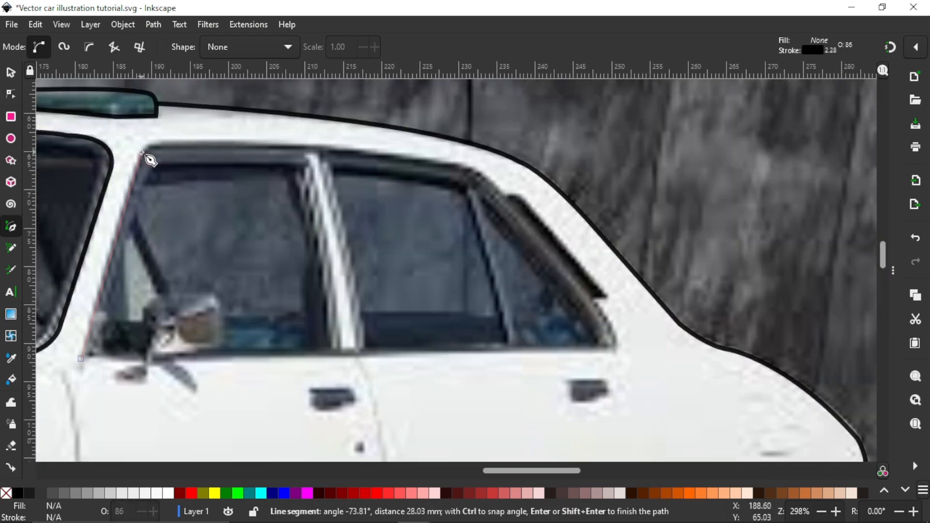
key("Return")
left_click(168, 141)
left_click_drag(469, 168, 566, 199)
key("Return")
Continue the side window path down the rear slope in a curve to the lower rear corner
left_click(599, 308)
scroll(614, 347, "up", 2)
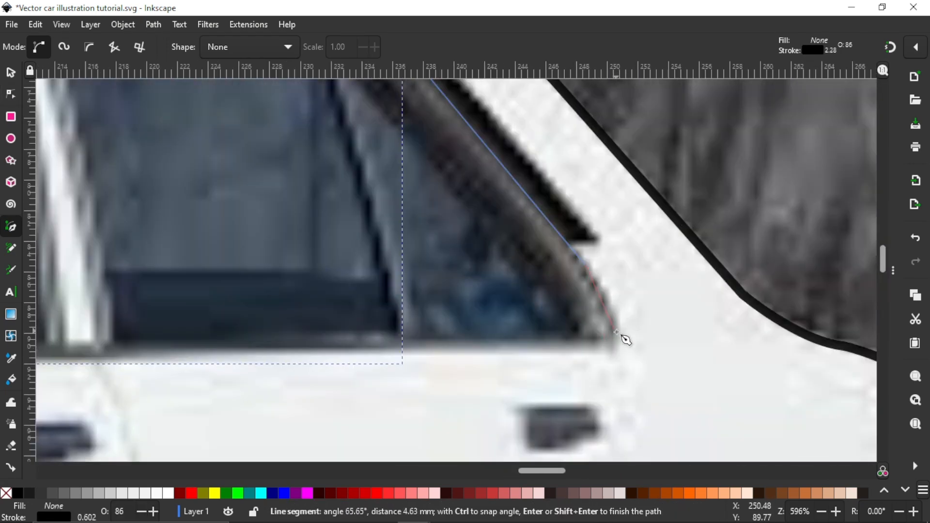
left_click_drag(616, 337, 624, 359)
key("Return")
left_click(624, 328)
Close the side window outline around its lower rear corner and along the bottom edge to the front
left_click_drag(570, 347, 526, 345)
key("Return")
left_click(570, 347)
scroll(570, 348, "down", 1)
left_click(177, 352)
Draw the grille's straight top edge between the headlights and a curve at its lower corner beside the near headlight
scroll(483, 322, "down", 3)
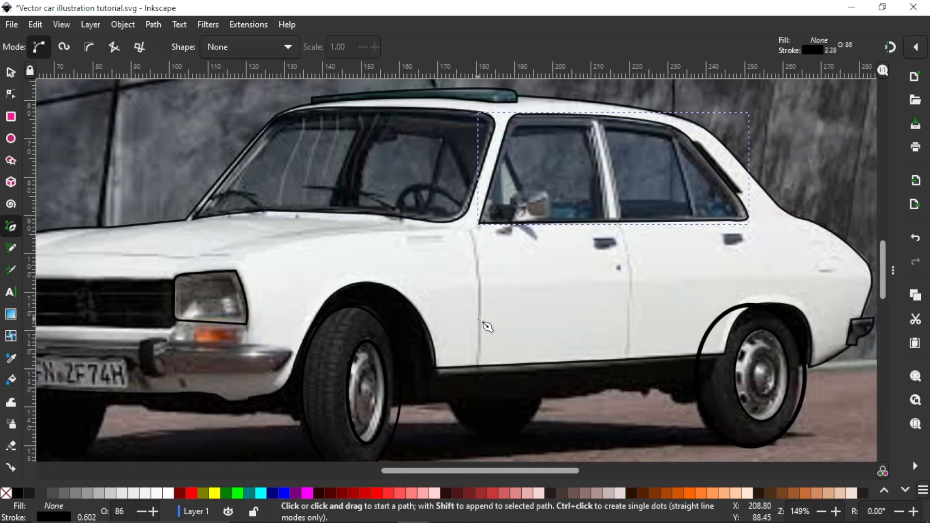
scroll(145, 319, "up", 4)
scroll(264, 171, "down", 2)
left_click_drag(479, 164, 501, 175)
scroll(349, 184, "up", 2)
left_click(124, 142)
left_click(584, 142)
left_click_drag(566, 283, 547, 283)
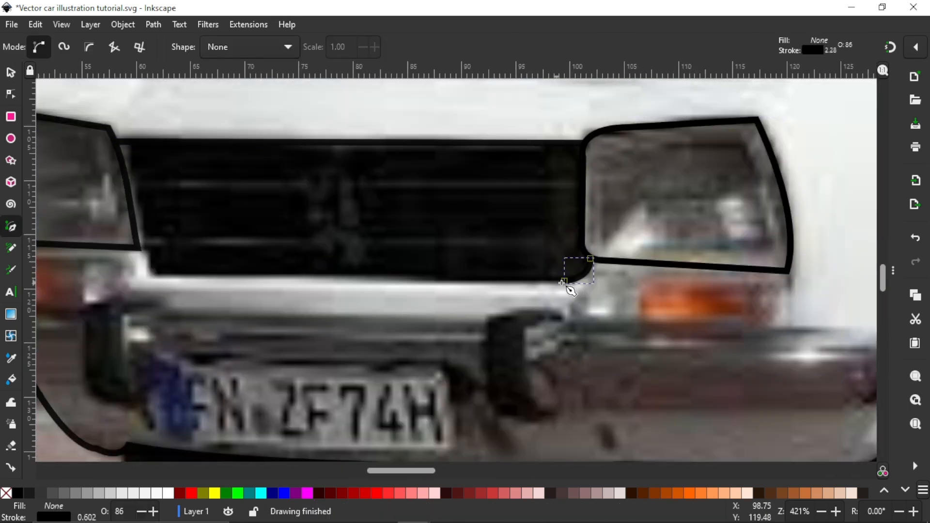
Complete the grille outline along its bottom edge to the corner beside the far headlight
left_click(265, 222)
left_click_drag(247, 192, 250, 184)
key("Return")
scroll(253, 194, "up", 3)
key("Return")
scroll(259, 202, "down", 7)
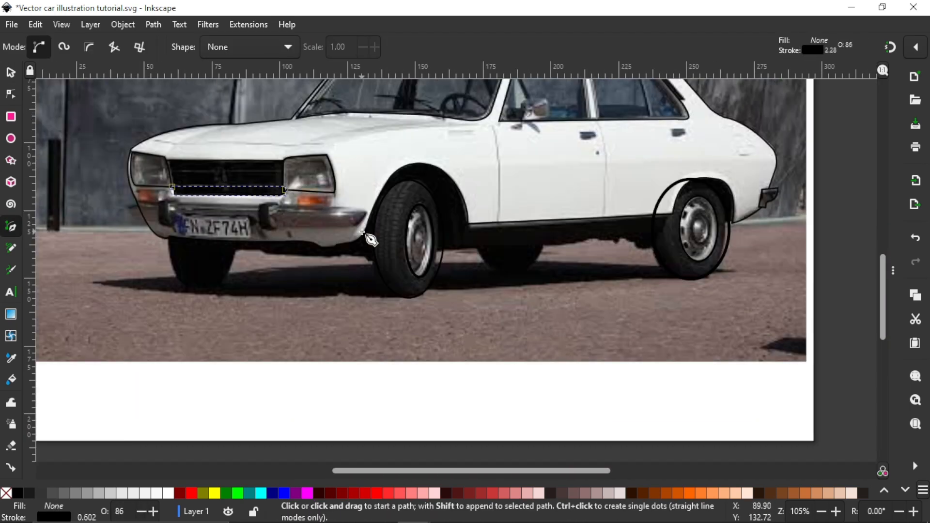
Outline the far front tire below the bumper as a rounded path up to the body's lower edge
scroll(165, 270, "up", 4)
left_click(204, 144)
left_click_drag(275, 348, 353, 376)
key("Return")
key("Return")
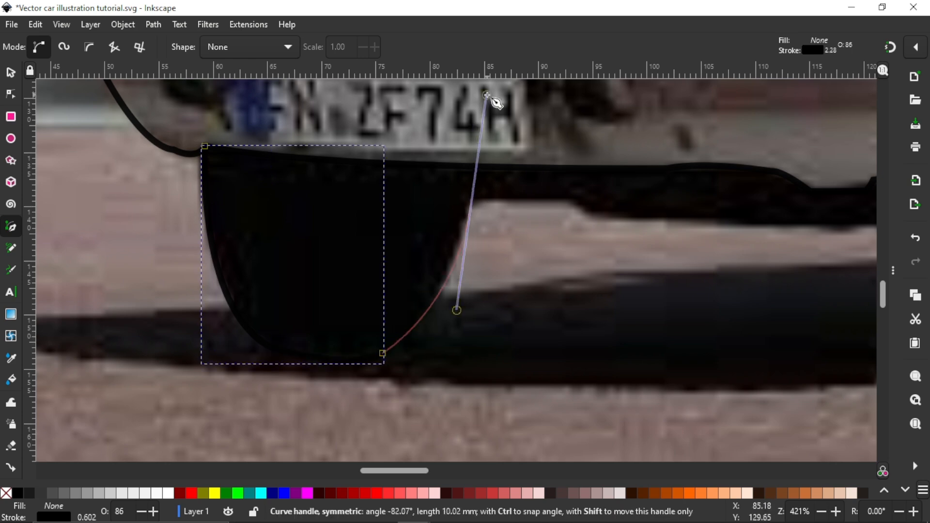
left_click_drag(450, 244, 451, 243)
key("Return")
Trace the underbody's lower edge with straight segments from the far front tire to the near front wheel
key("s")
scroll(207, 297, "down", 3)
key("b")
scroll(334, 281, "up", 2)
left_click(266, 245)
left_click(339, 242)
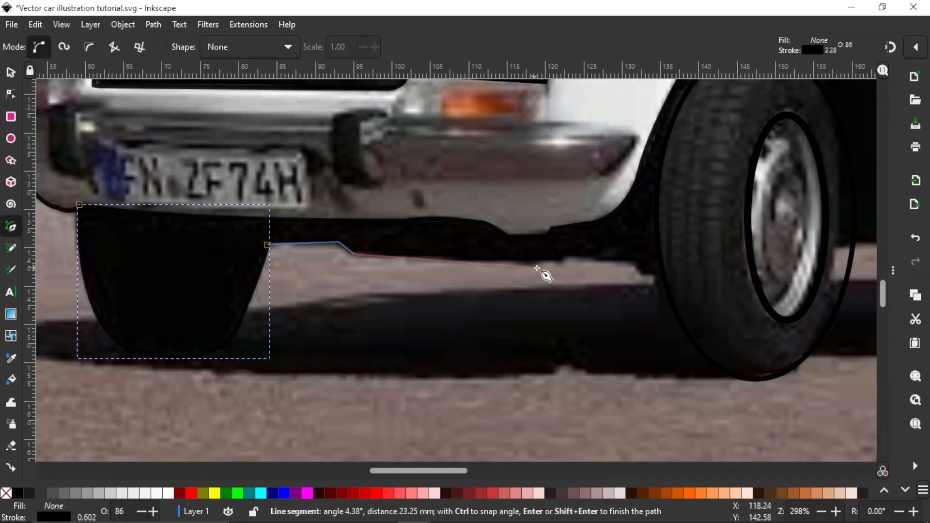
key("Return")
Trace the irregular lower edge of the underbody between the near front wheel and the rear wheel
scroll(532, 286, "down", 4)
scroll(761, 273, "up", 4)
left_click(169, 273)
left_click(459, 264)
left_click(513, 261)
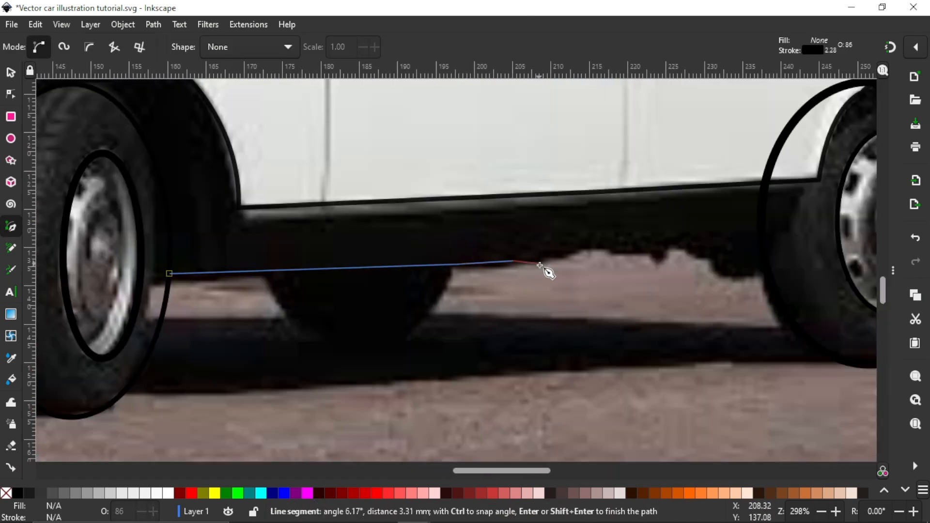
left_click(771, 277)
key("Return")
scroll(743, 291, "down", 2)
Start the inner side window outline up the front edge and around the upper front corner
scroll(664, 315, "up", 5)
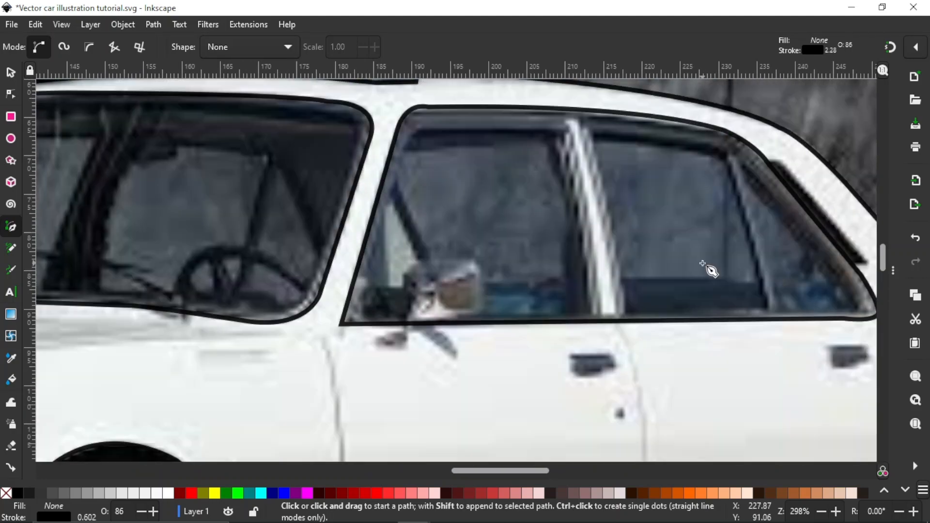
left_click(354, 287)
scroll(448, 133, "up", 1)
left_click(391, 143)
left_click_drag(420, 127, 442, 130)
key("Return")
Continue the inner window outline around the door pillar's top and along the rear door window's curved top edge
left_click(622, 131)
scroll(623, 135, "up", 1)
left_click(614, 111)
left_click(637, 102)
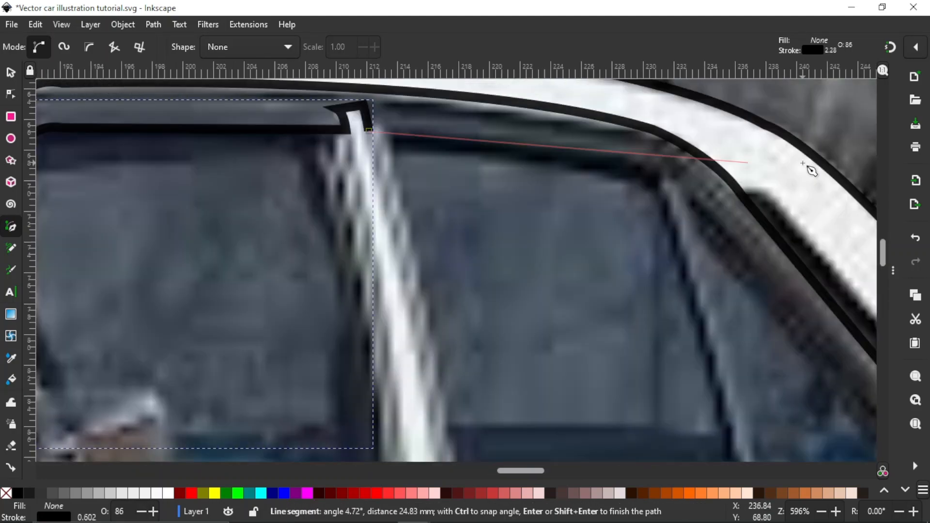
left_click_drag(657, 171, 712, 194)
key("Return")
Trace the rear door window's slanted rear edge down to the window base and across the narrow divider
scroll(521, 297, "down", 2)
left_click(463, 159)
scroll(503, 320, "up", 3)
left_click(482, 180)
left_click(517, 310)
scroll(569, 314, "down", 3)
left_click(563, 314)
Outline the triangular rear quarter window beside the divider down to its lower rear corner
scroll(556, 310, "up", 1)
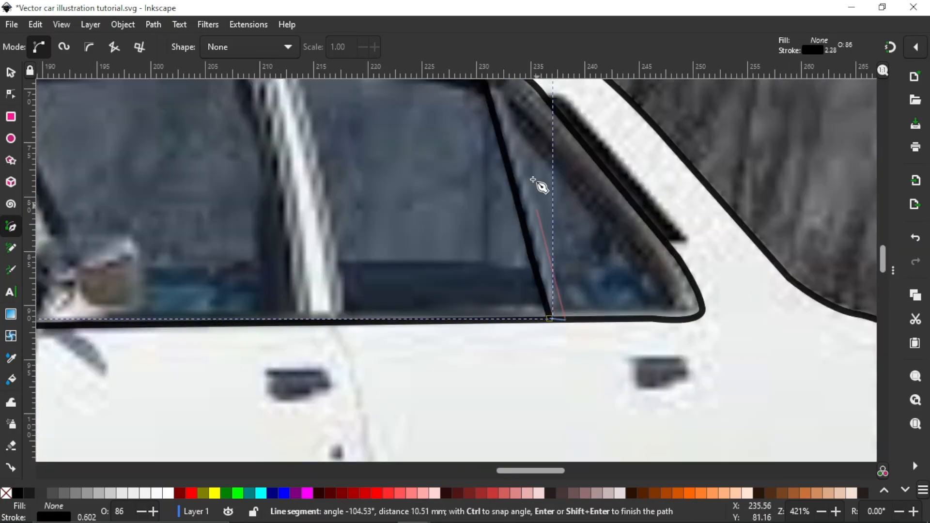
left_click(508, 92)
left_click_drag(604, 345, 614, 374)
key("Return")
Outline the slanted black vent strip on the rear pillar behind the quarter window
left_click(463, 121)
left_click(484, 121)
left_click(613, 268)
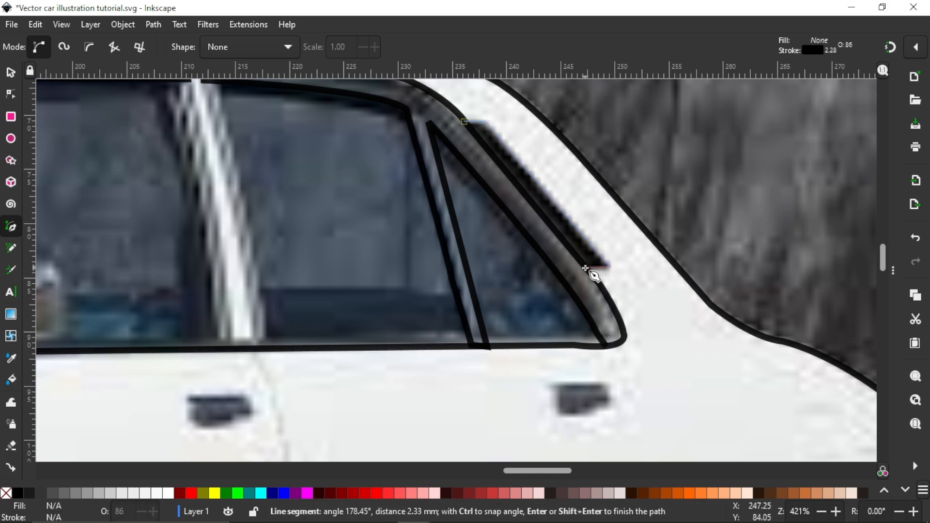
left_click(585, 266)
key("Return")
scroll(572, 252, "down", 1)
Draw the two curved edges of the pillar between the front and rear door windows
left_click(323, 110)
left_click_drag(363, 298, 372, 380)
key("Return")
left_click(362, 111)
left_click_drag(394, 299, 398, 335)
key("Return")
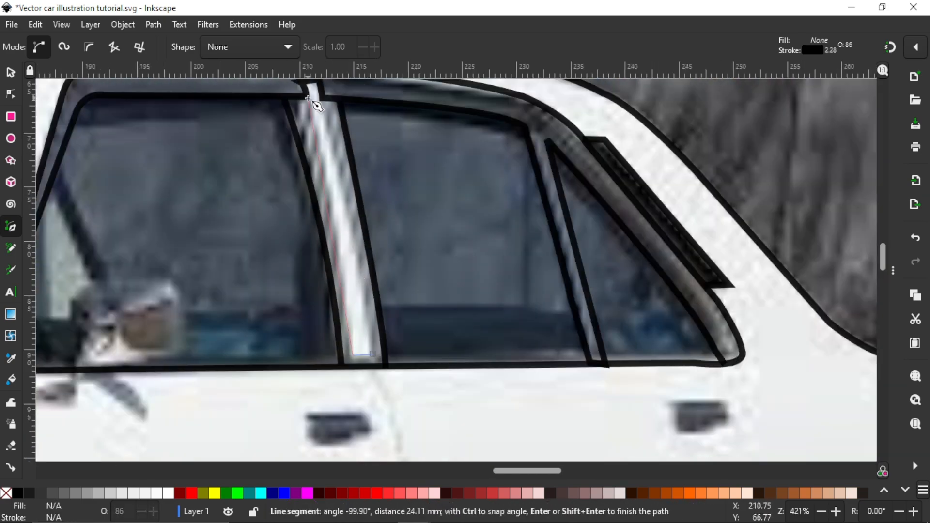
Outline the white strip inside the pillar between the door windows as a closed path
left_click(307, 98)
key("Return")
scroll(325, 89, "up", 4)
left_click(340, 365)
left_click_drag(291, 115, 292, 115)
left_click(295, 181)
scroll(271, 209, "down", 3)
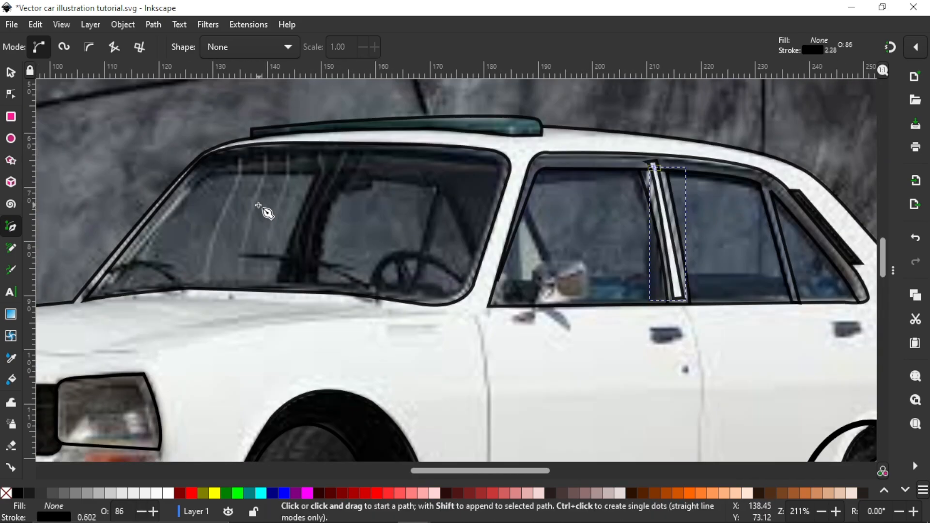
Outline the front door handle as a closed path with a rounded rear end and stepped lower edge
scroll(472, 280, "up", 5)
left_click(427, 214)
left_click(503, 214)
left_click_drag(516, 236, 520, 247)
left_click(487, 250)
left_click(420, 237)
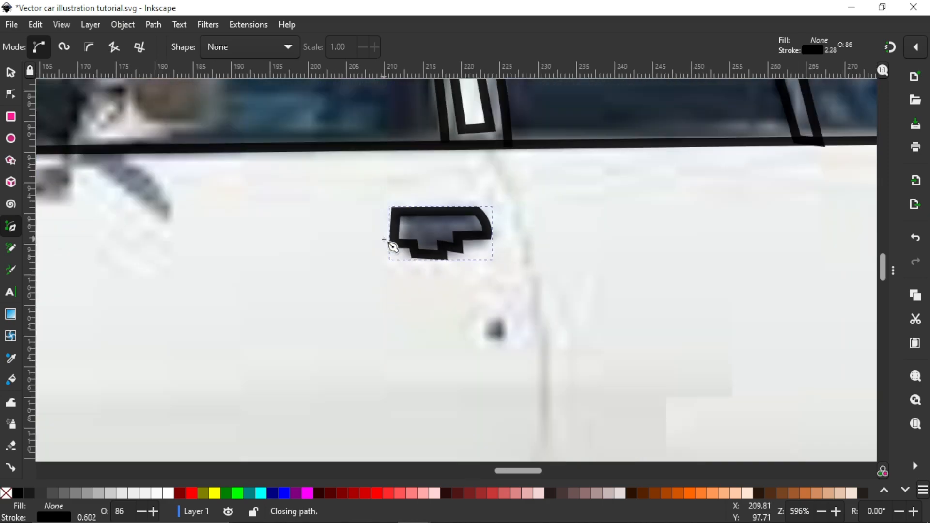
Draw the front door's front and rear seams as curved lines from the window base to the sill
scroll(399, 245, "down", 2)
left_click(367, 164)
left_click_drag(378, 368, 386, 385)
key("Return")
left_click(583, 170)
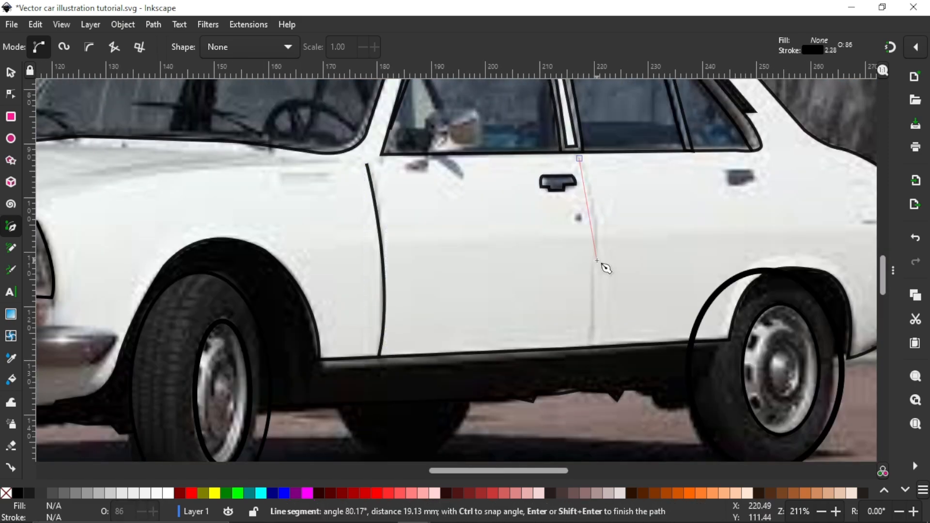
left_click_drag(595, 354, 597, 357)
key("Return")
Outline the fuel filler flap on the rear fender with curved top and bottom edges
scroll(597, 357, "up", 2)
left_click(533, 188)
left_click_drag(580, 182, 596, 203)
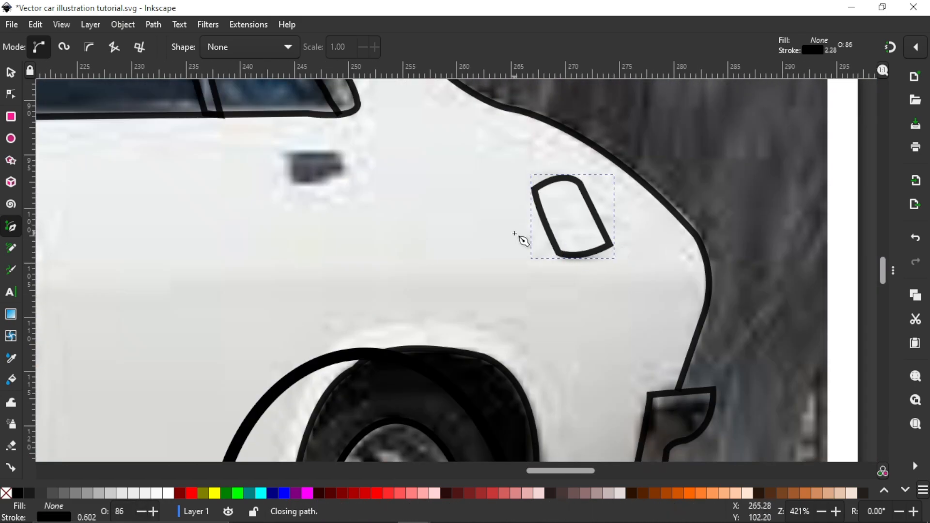
Outline the turn signal below the far headlight as a closed four-sided path
scroll(373, 226, "down", 4)
scroll(151, 278, "up", 2)
scroll(152, 278, "up", 2)
left_click(183, 262)
left_click(182, 261)
key("Return")
scroll(517, 257, "down", 2)
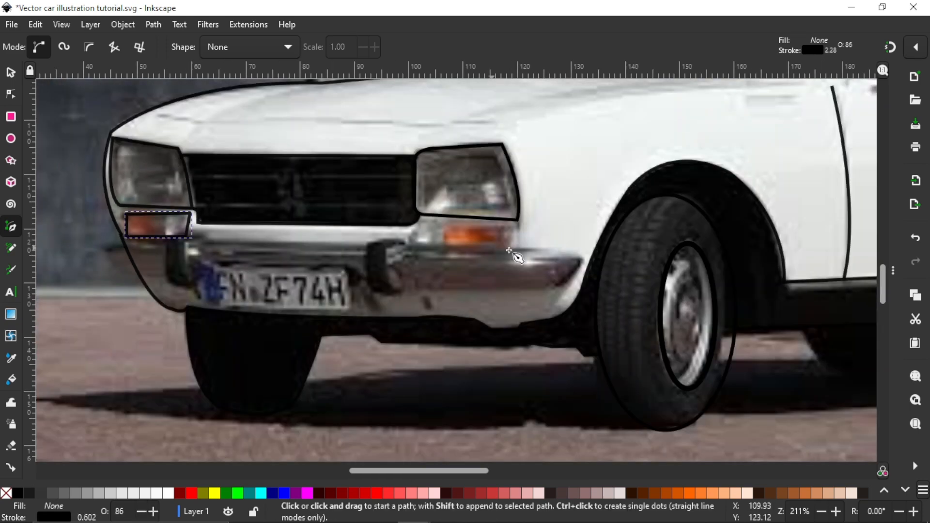
Outline the turn signal below the near headlight as a closed four-sided path
scroll(518, 256, "up", 2)
left_click(517, 256)
left_click(516, 230)
left_click(451, 226)
key("Return")
scroll(369, 286, "down", 1)
scroll(123, 232, "up", 5)
key("n")
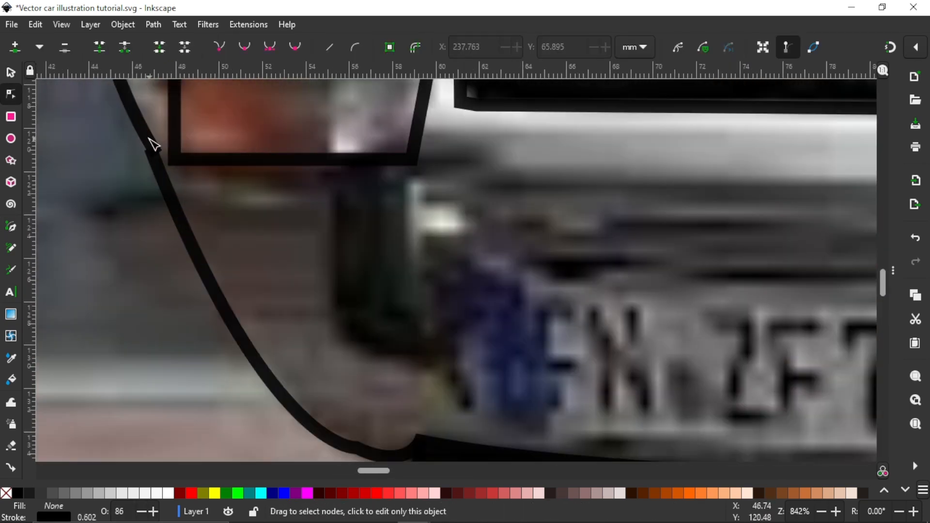
left_click(154, 144)
key("Escape")
Draw the front bumper's upper edge from the body outline below the far turn signal to the near bumper guard
scroll(373, 261, "down", 6)
scroll(290, 242, "up", 3)
key("b")
left_click(67, 176)
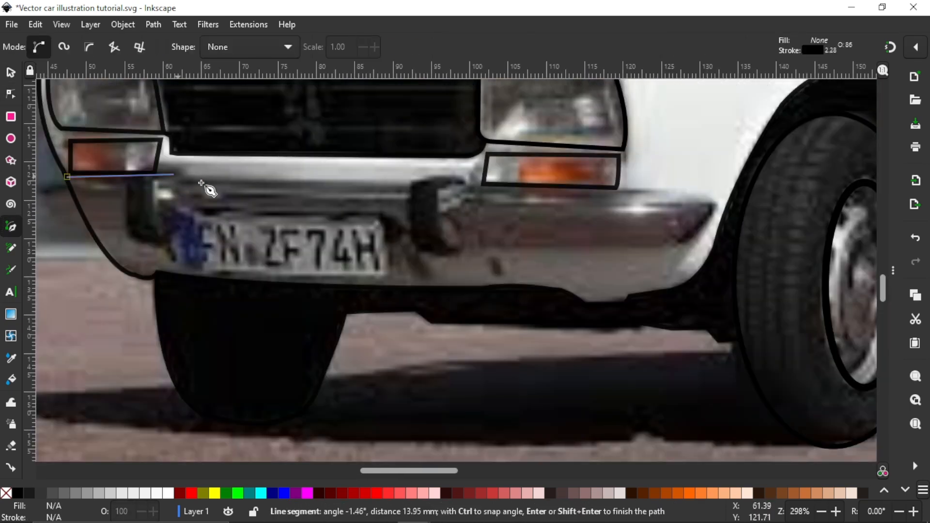
left_click(416, 189)
Outline the near bumper guard with its rounded top, curved inner edge and hooked bottom back to the bumper's upper edge
scroll(422, 191, "up", 1)
left_click(474, 187)
scroll(467, 204, "down", 1)
left_click(440, 190)
scroll(440, 193, "up", 1)
left_click_drag(449, 247, 460, 257)
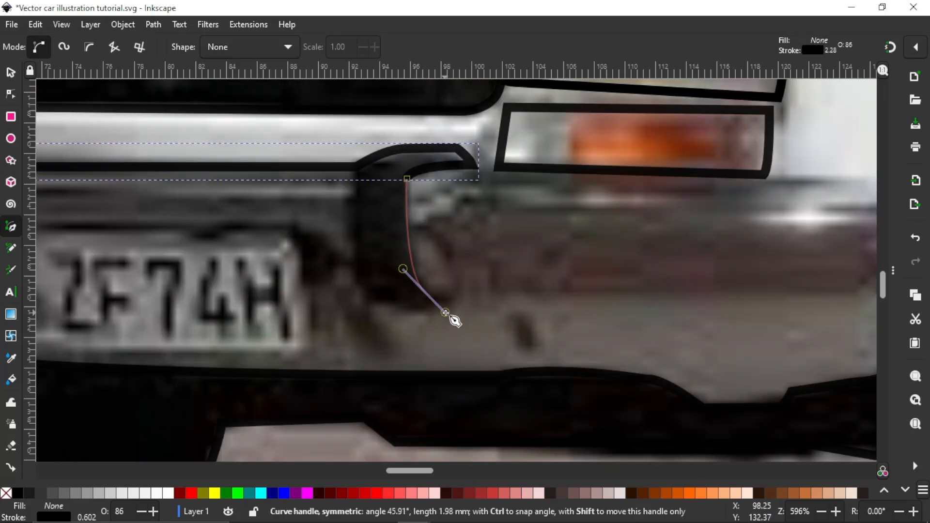
left_click_drag(454, 319, 455, 320)
scroll(465, 194, "down", 5)
scroll(485, 174, "left", 3)
left_click_drag(415, 117, 415, 118)
scroll(431, 140, "up", 3)
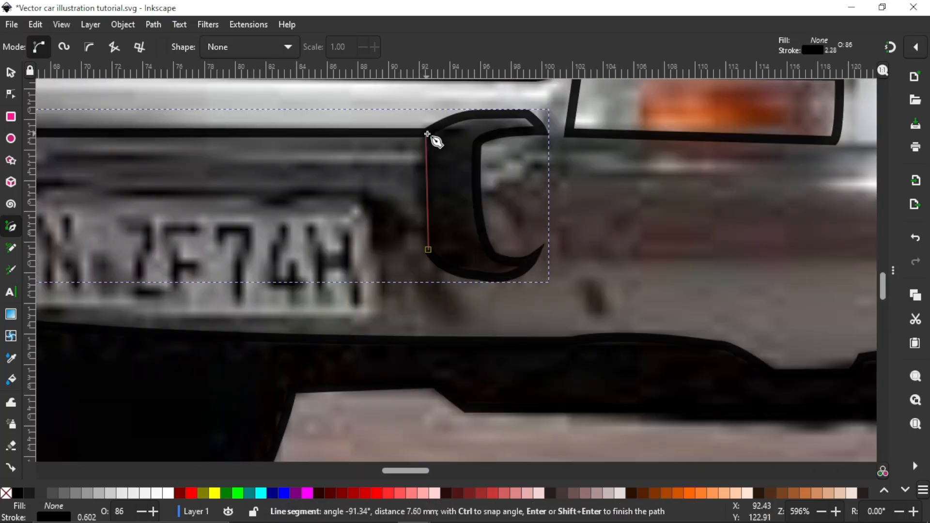
left_click(432, 140)
Outline the chrome bumper section from the near bumper guard to its pointed end beside the front wheel
scroll(550, 245, "down", 1)
left_click(323, 169)
left_click(671, 193)
left_click_drag(656, 242, 559, 272)
left_click(317, 257)
key("Return")
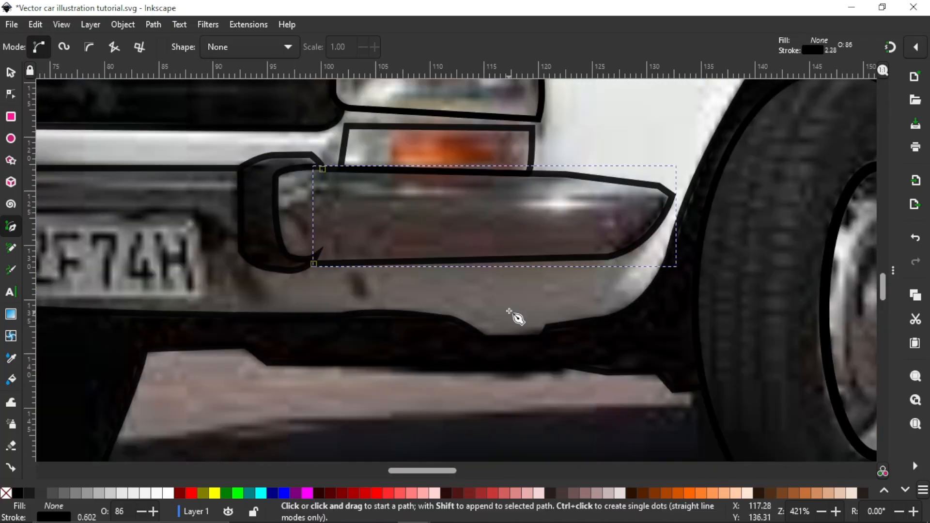
Draw the bumper's short lower edge from the body outline to the far bumper guard and trace the guard's curved edges
scroll(515, 315, "down", 3)
left_click(224, 252)
scroll(260, 265, "down", 5)
scroll(311, 295, "up", 5)
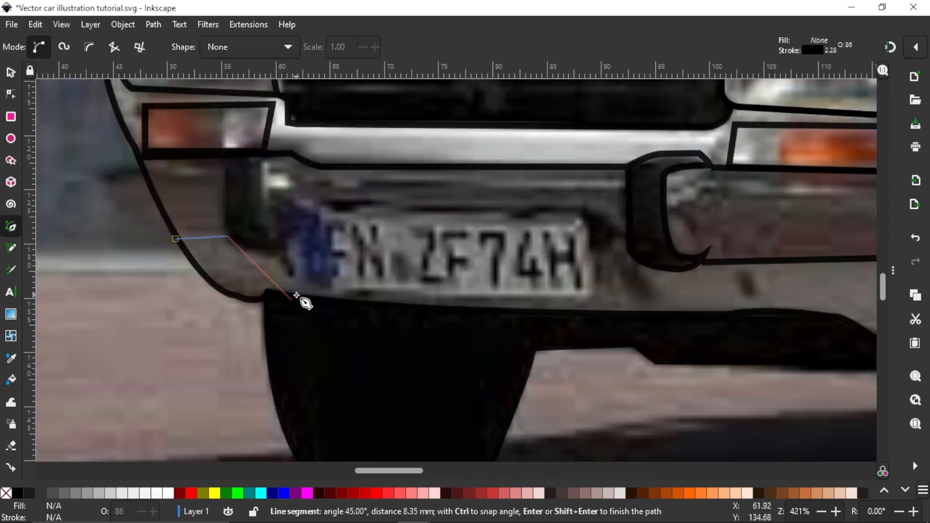
key("Return")
left_click(263, 155)
left_click_drag(269, 239, 295, 241)
Trace the license plate's side edges, rounded lower corners and bottom edge
scroll(294, 240, "up", 3)
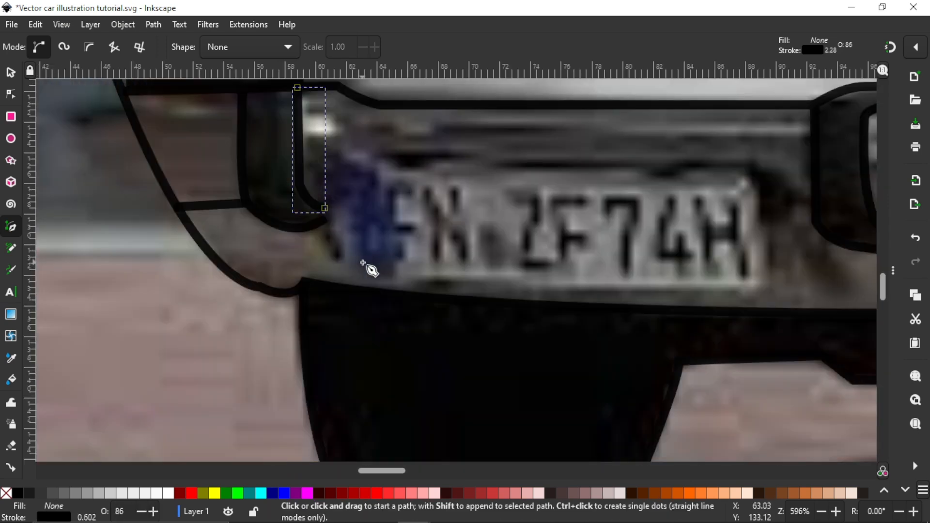
left_click_drag(342, 266, 404, 285)
scroll(759, 289, "down", 4)
scroll(758, 289, "up", 2)
left_click(488, 290)
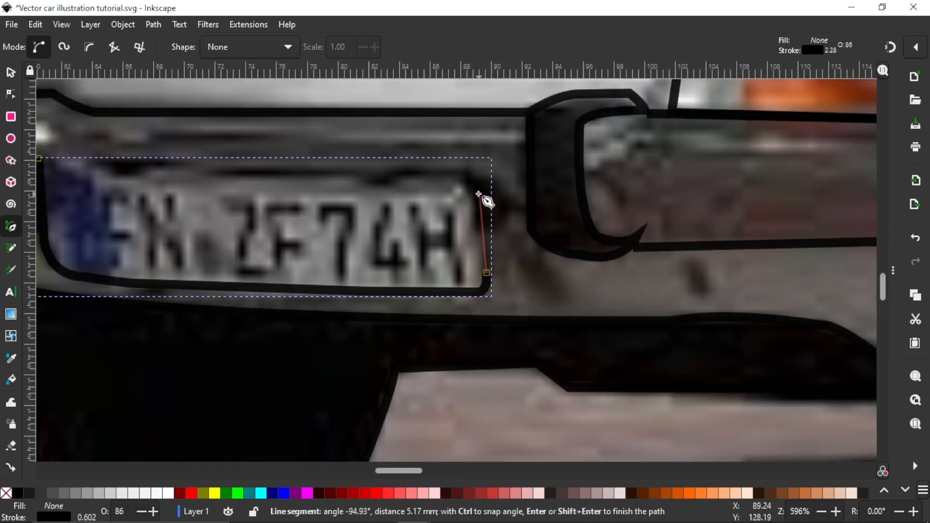
left_click(482, 198)
key("Return")
Close the license plate outline along its top edge, including the notches in that edge
scroll(482, 198, "down", 5)
scroll(374, 220, "up", 5)
left_click_drag(461, 210, 461, 209)
left_click(168, 201)
scroll(206, 213, "up", 2)
left_click(342, 207)
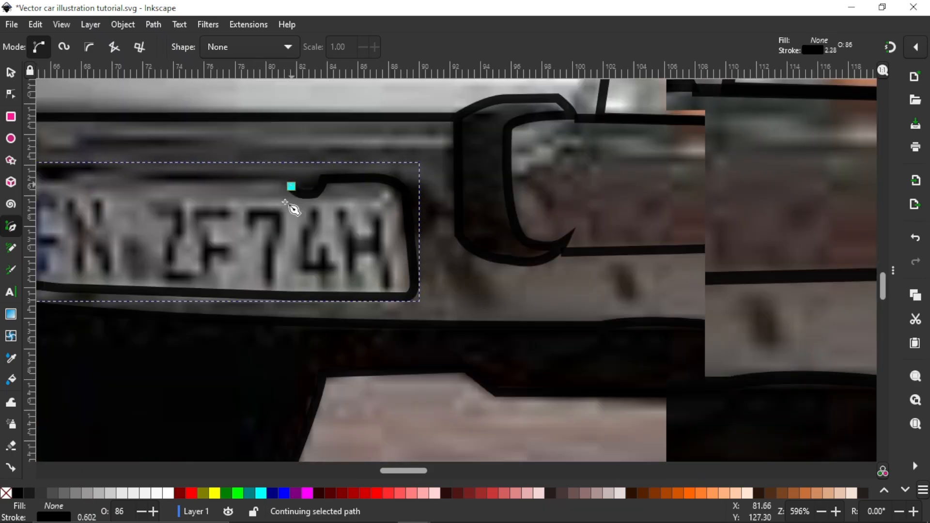
left_click(146, 197)
key("Return")
Refine the license plate outline's nodes around its top notch and rounded lower corner
key("n")
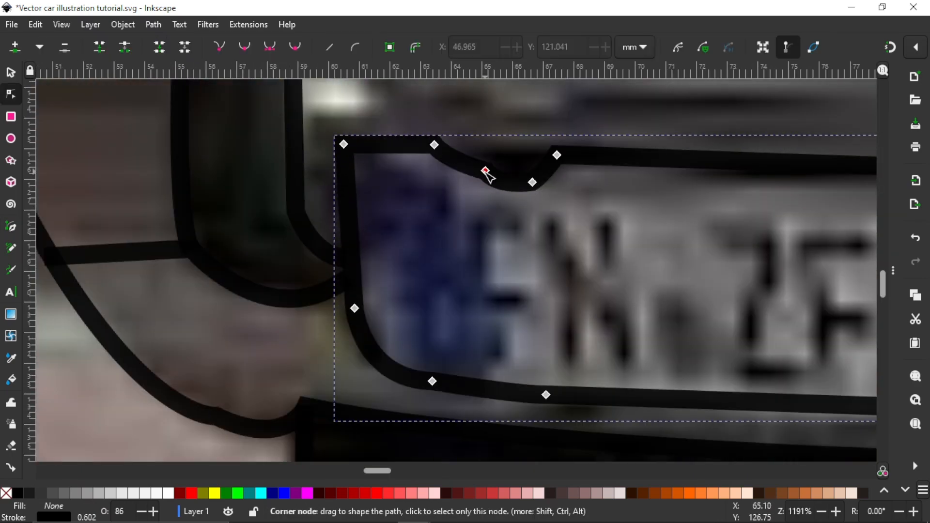
scroll(484, 171, "down", 5)
key("b")
scroll(527, 139, "up", 5)
left_click(527, 139)
left_click_drag(620, 194, 596, 247)
key("Return")
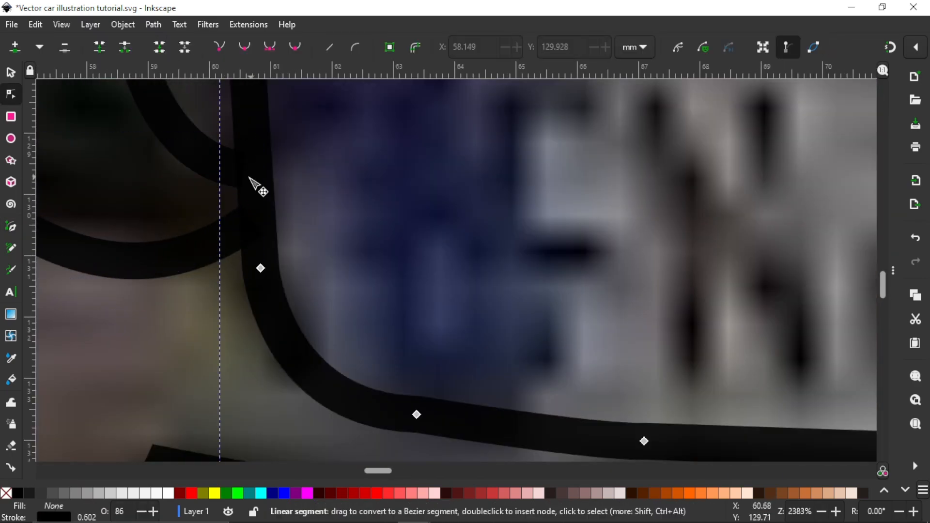
Outline the front and rear door handles with black-stroked Pen paths and no fill
scroll(256, 183, "down", 5)
scroll(387, 253, "up", 5)
key("b")
left_click(387, 254)
scroll(388, 254, "up", 4)
left_click_drag(468, 275, 471, 296)
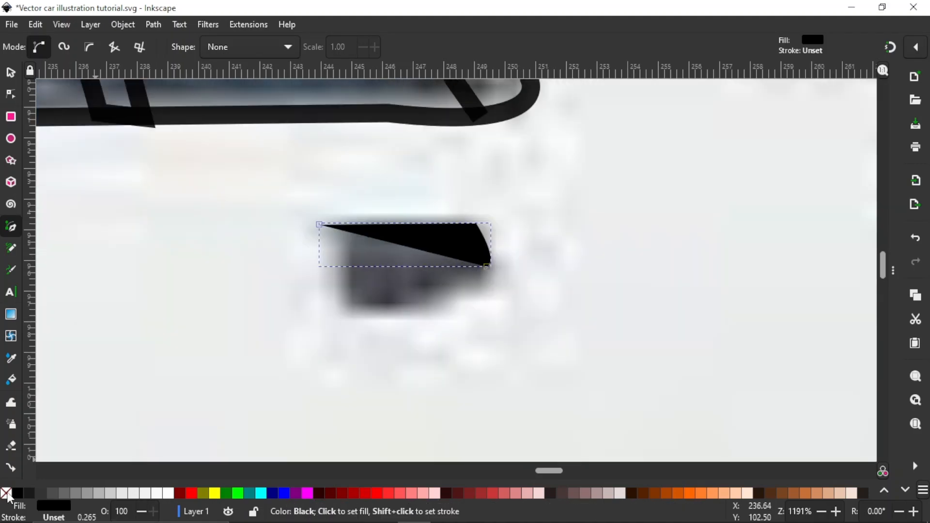
scroll(388, 233, "down", 5)
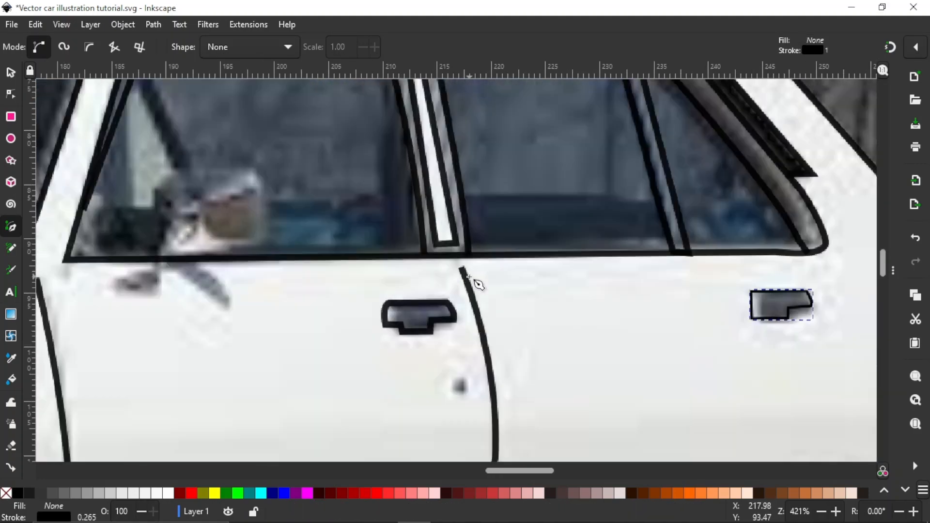
Trace the windshield's see-through area up the near pillar, along its top edge and down the curve beside the steering wheel
scroll(339, 238, "left", 5)
scroll(222, 223, "up", 3)
left_click(161, 390)
left_click(379, 137)
scroll(525, 145, "down", 2)
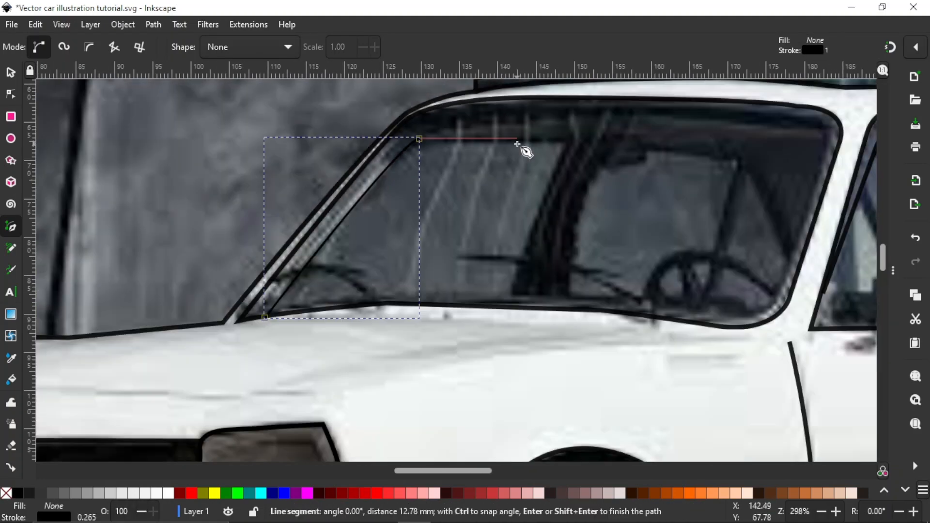
scroll(629, 155, "up", 2)
left_click(730, 160)
scroll(760, 311, "down", 2)
scroll(823, 291, "up", 2)
mouse_move(768, 362)
left_mouse_down()
mouse_move(765, 402)
mouse_move(695, 353)
left_mouse_up()
scroll(695, 353, "down", 3)
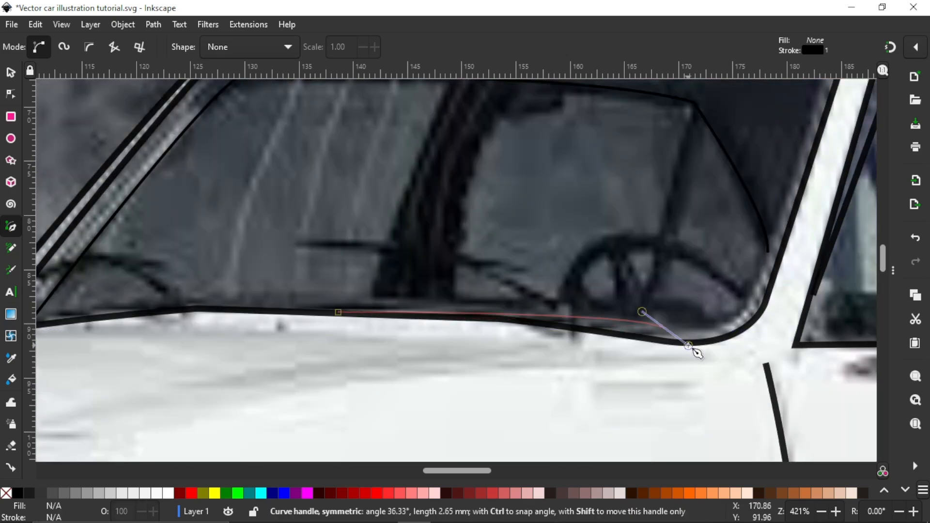
Trace the windshield's inner frame line along its base, around the rounded lower corner, up the side and along the top
scroll(481, 370, "down", 3)
scroll(556, 207, "up", 2)
scroll(525, 213, "up", 2)
left_click_drag(352, 160, 398, 191)
scroll(305, 187, "up", 3)
scroll(399, 191, "down", 3)
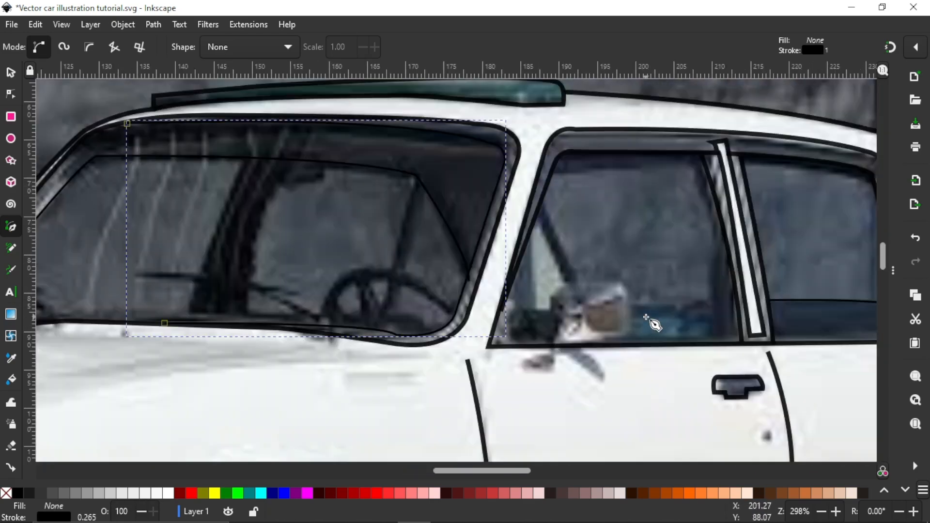
Draw a straight line along the vent window's divider bar in the front side window
double_click(571, 289)
scroll(605, 311, "down", 2)
scroll(424, 257, "up", 3)
Draw both edges of the dark pillar seen through the windshield, from the upper glass line to the base
left_click(426, 193)
double_click(340, 415)
scroll(382, 290, "down", 2)
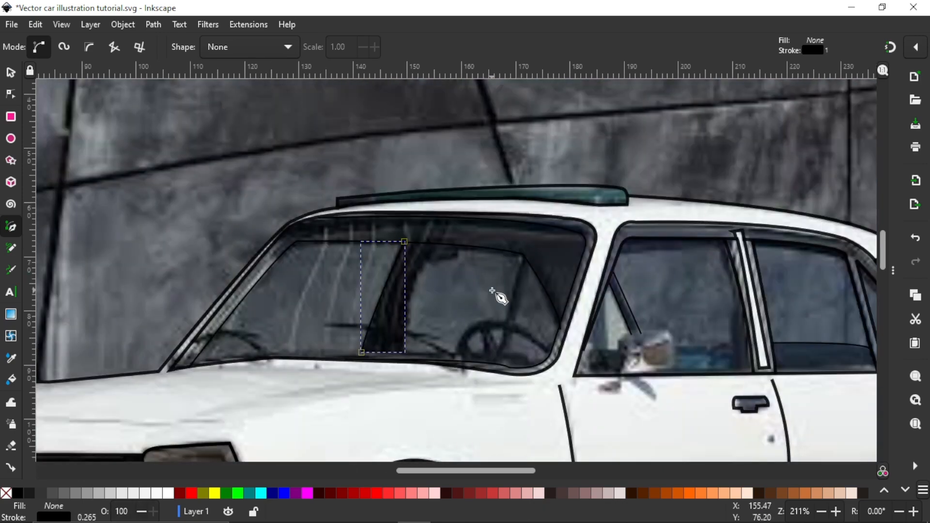
scroll(491, 291, "up", 2)
left_click(374, 183)
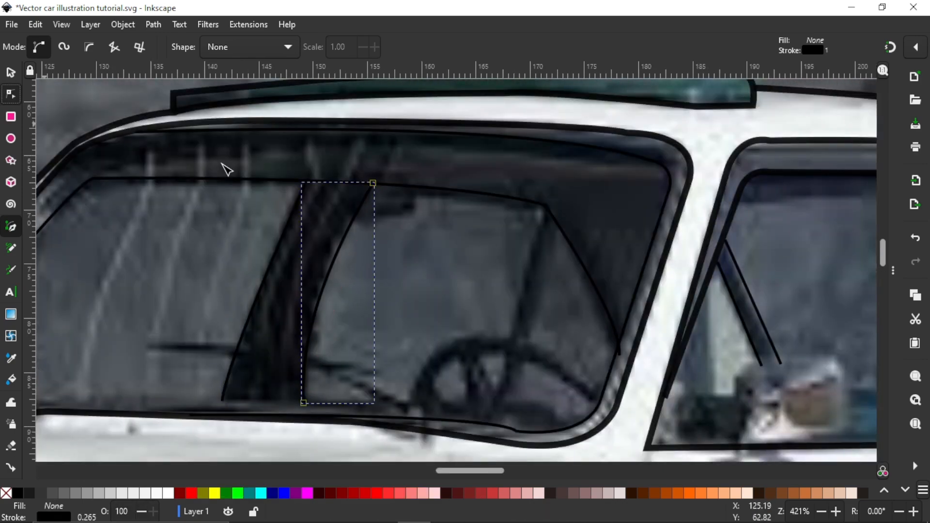
scroll(364, 202, "up", 2)
left_click(382, 164)
scroll(548, 280, "down", 4)
Draw a line along the windshield's base from its near lower corner to the rounded corner below the steering wheel
left_click(10, 226)
scroll(391, 379, "up", 2)
left_click(135, 363)
left_click_drag(441, 340, 514, 345)
left_click(441, 339)
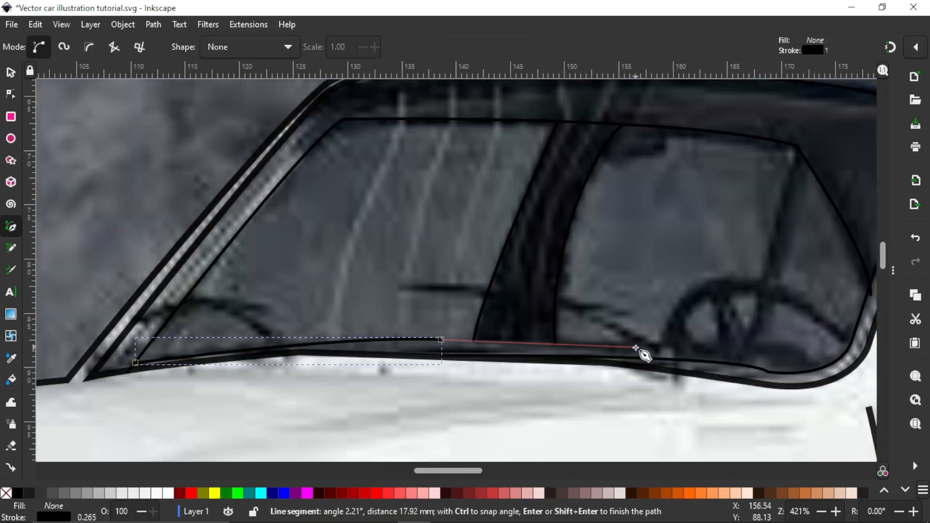
double_click(771, 372)
Trace the short dark mark on the rear fender with a Pen path
scroll(627, 414, "down", 4)
scroll(633, 357, "up", 3)
scroll(251, 294, "down", 4)
scroll(481, 346, "up", 4)
scroll(482, 347, "down", 4)
scroll(596, 417, "up", 4)
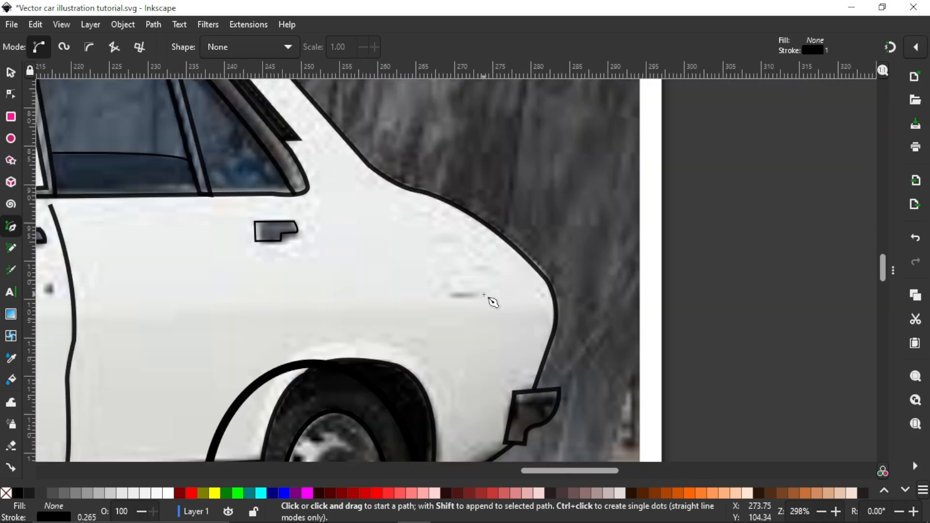
left_click(454, 261)
left_click(474, 301)
left_click_drag(502, 299, 508, 295)
scroll(376, 302, "down", 3)
mouse_move(432, 251)
left_mouse_down()
mouse_move(417, 251)
mouse_move(412, 285)
mouse_move(485, 343)
left_mouse_up()
scroll(400, 305, "up", 4)
Refine the fender mark's nodes and save the drawing
left_click(11, 72)
left_click(11, 94)
left_click(498, 316)
scroll(612, 257, "down", 6)
key("ctrl+s")
Outline the wiper at the near end of the windshield, with curved arm edges and a pointed blade tip
left_click(11, 227)
scroll(384, 231, "up", 7)
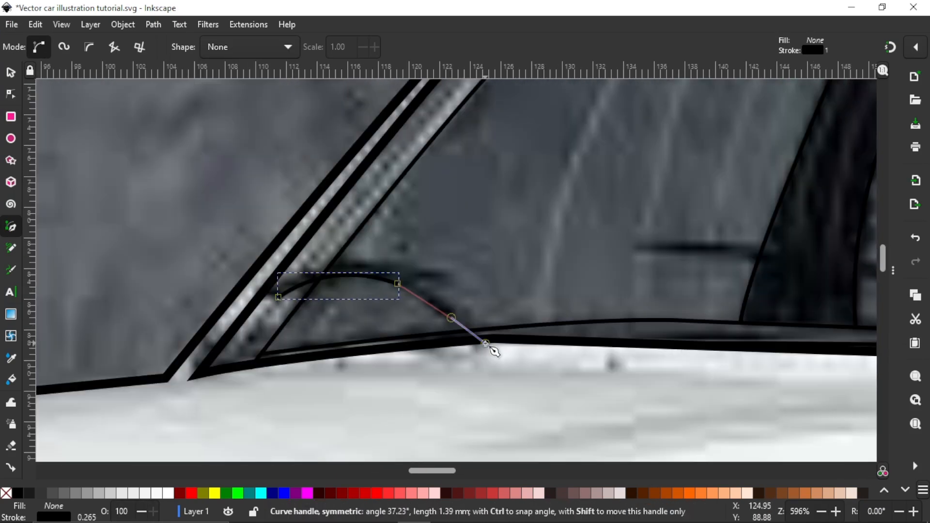
left_click(363, 261)
left_click_drag(442, 269, 387, 279)
scroll(479, 328, "up", 1)
left_click_drag(480, 328, 482, 336)
left_click(464, 331)
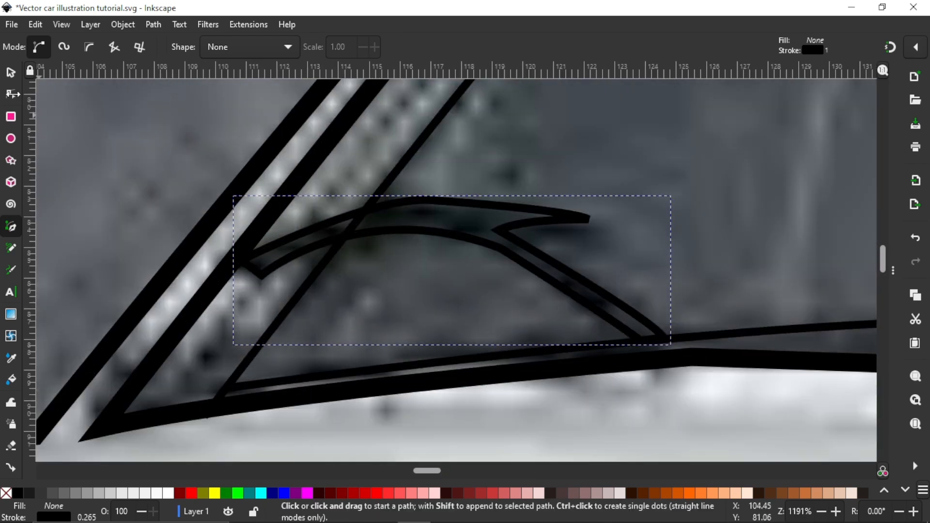
Reshape the near wiper outline by adjusting its nodes at the blunt end and along the arm
left_click(11, 94)
left_click_drag(245, 262, 214, 291)
left_click_drag(230, 269, 243, 254)
left_click_drag(499, 248, 524, 281)
left_click(378, 283)
scroll(371, 278, "down", 5)
Trace the second wiper's upper edge and pointed tip from its outer end down to the windshield base
left_click(11, 226)
scroll(592, 294, "up", 3)
left_click(190, 221)
left_click_drag(520, 254, 547, 272)
left_click_drag(453, 257, 424, 270)
left_click_drag(576, 316, 601, 337)
left_click(191, 221)
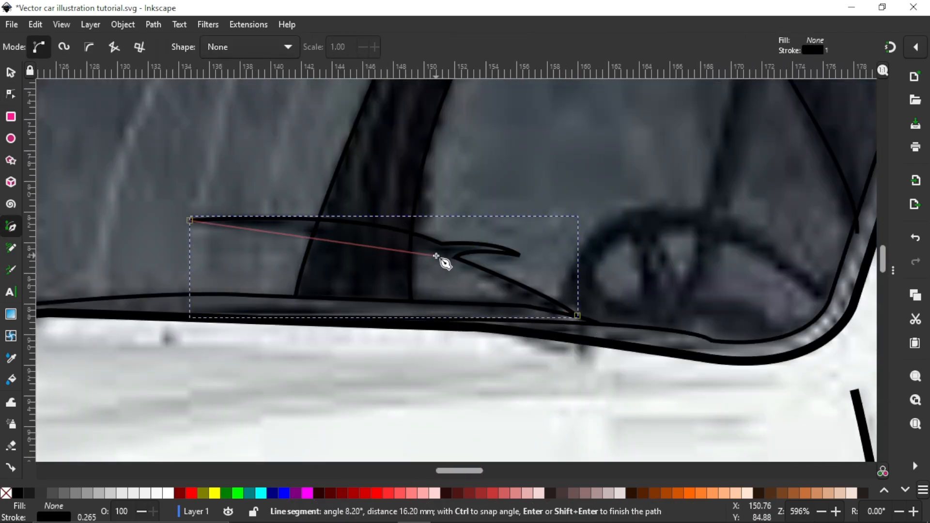
Trace the second wiper's lower edge from its outer end to the windshield base by the steering wheel
left_click_drag(435, 255, 505, 285)
left_click(436, 254)
scroll(538, 312, "up", 2)
left_click(615, 318)
scroll(332, 208, "down", 3)
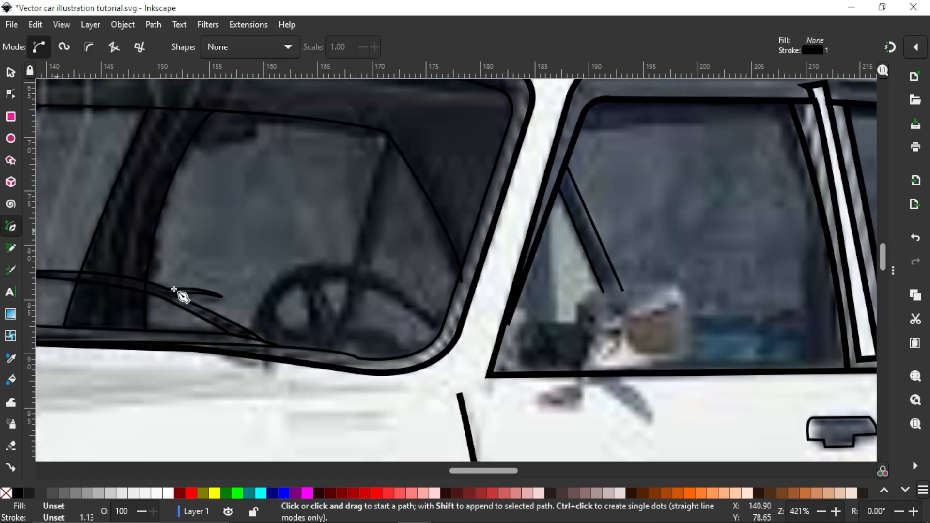
Trace the steering wheel's outer rim as a curve and add nodes to its upper arc
scroll(442, 326, "up", 1)
left_click_drag(387, 277, 452, 337)
left_click(11, 93)
double_click(261, 237)
double_click(212, 252)
left_click(237, 240)
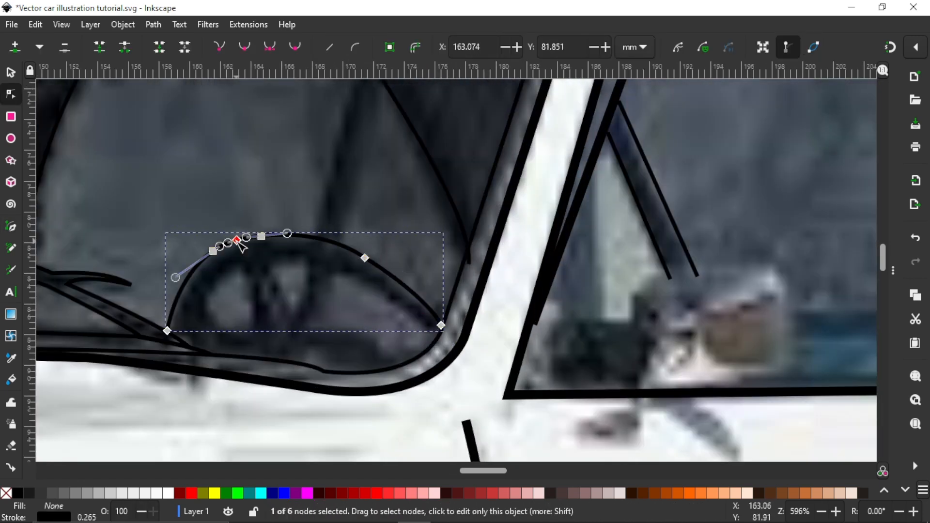
Outline the openings between the steering wheel's spokes with closed Pen paths
left_click(10, 226)
left_click(251, 336)
left_click_drag(204, 303, 193, 263)
key("Return")
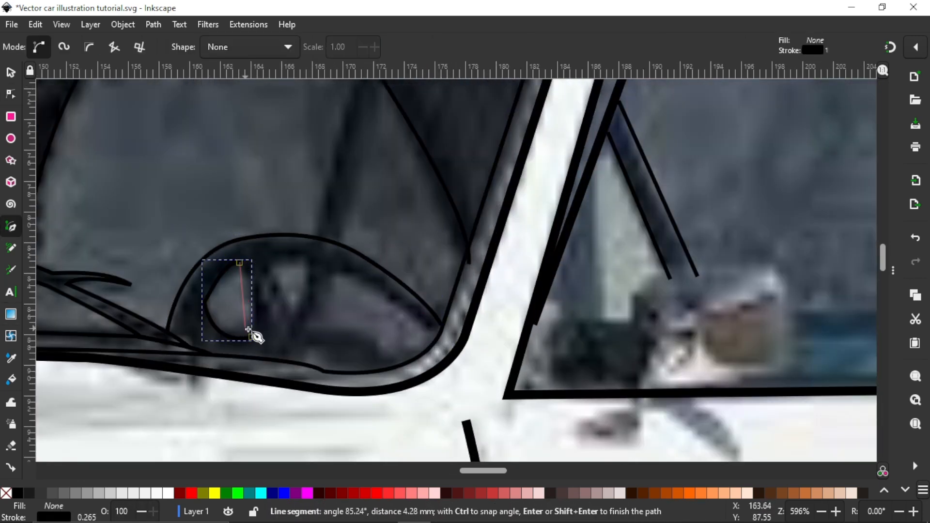
left_click(249, 329)
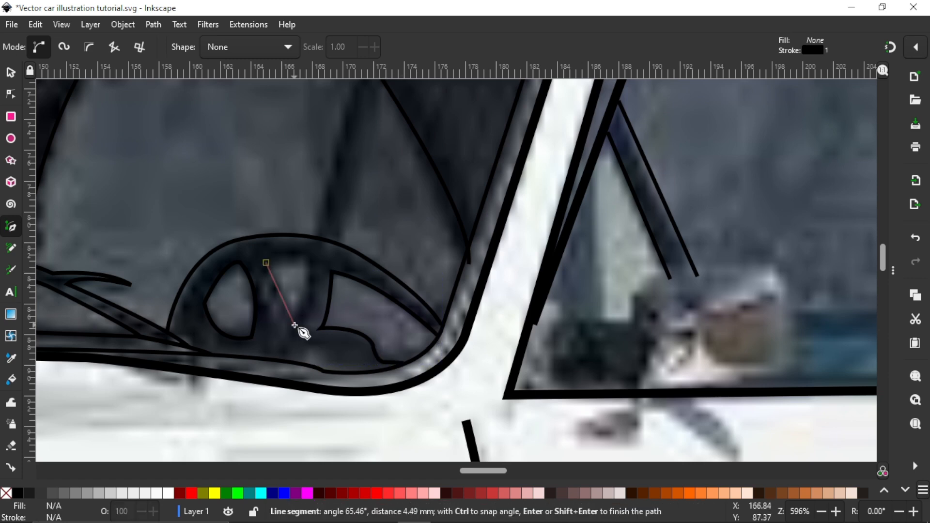
left_click_drag(294, 325, 312, 230)
Try to reshape the steering wheel rim's curve where it runs toward the windshield's side edge
left_click(11, 94)
left_click(406, 285)
left_click(440, 325)
left_click(365, 258)
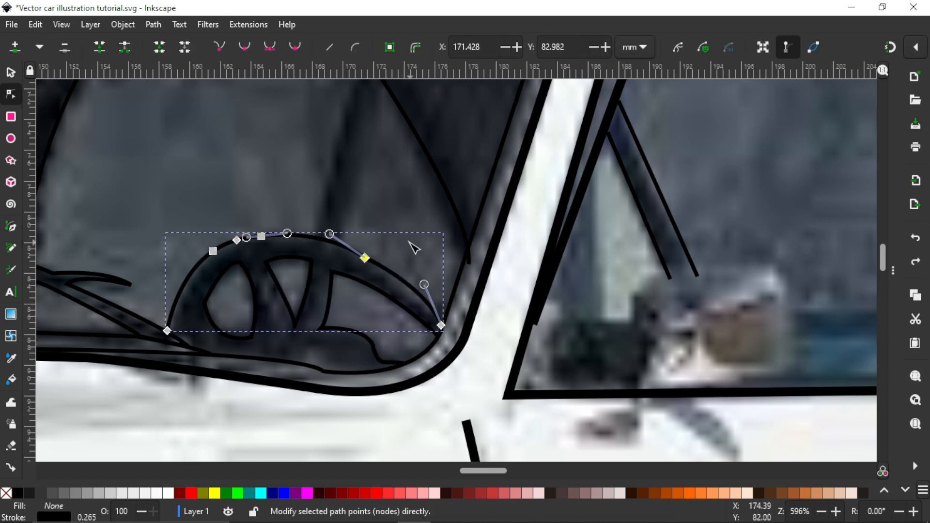
left_click(411, 245)
Draw the edges of the narrow dark strip running from the windshield's upper glass line down to the steering wheel
scroll(411, 245, "down", 1)
left_click(11, 226)
left_click(327, 326)
Outline the rear-view mirror below the upper glass line, beside the dark pillar
scroll(164, 174, "up", 1)
left_click(138, 210)
left_click_drag(225, 215, 236, 212)
scroll(251, 267, "down", 1)
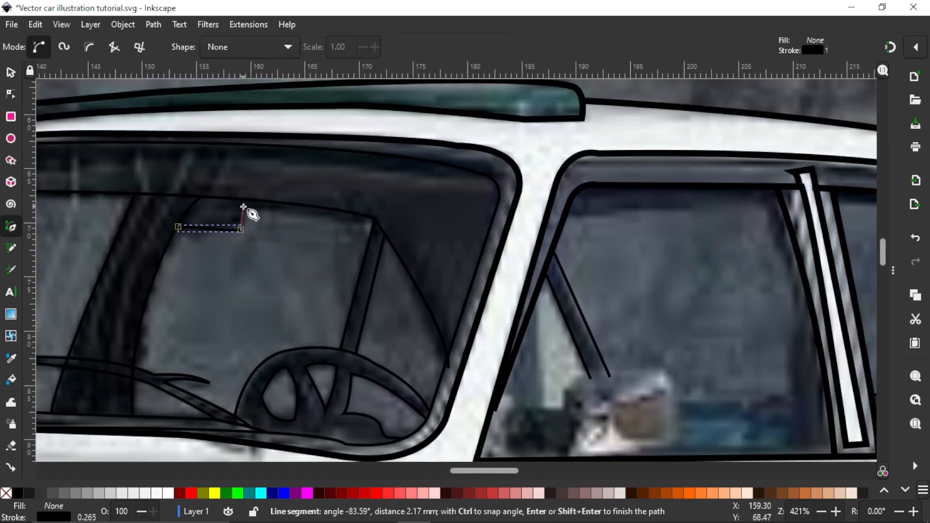
scroll(240, 211, "up", 2)
key("Return")
Outline the sill strip beneath the doors from the front wheel arch to the rear wheel and tidy its nodes
scroll(315, 291, "down", 5)
scroll(443, 436, "up", 2)
left_click(238, 316)
left_click_drag(239, 338, 233, 342)
left_click(815, 299)
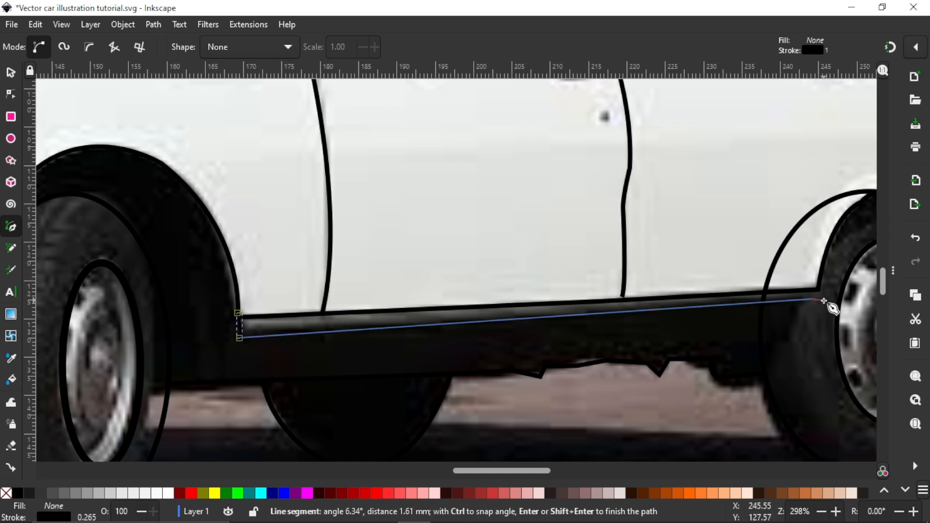
left_click(812, 290)
left_click(11, 94)
scroll(774, 351, "up", 4)
left_click(641, 266)
scroll(531, 298, "down", 5)
Outline the small four-sided slots around the rear wheel's rim with straight-edged paths
scroll(590, 311, "up", 2)
key("b")
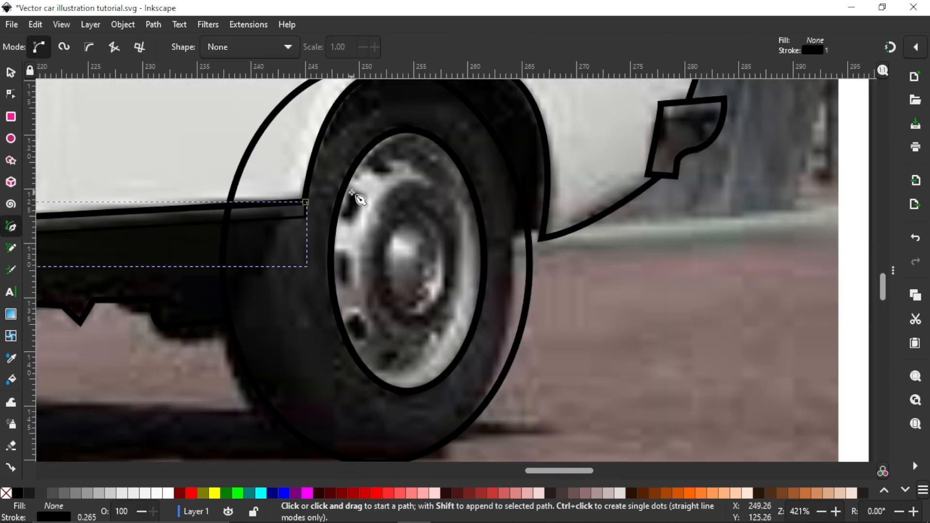
left_click(340, 285)
left_click(351, 288)
left_click(352, 255)
left_click(340, 252)
left_click(357, 311)
left_click(349, 324)
left_click(359, 341)
left_click(370, 331)
left_click(379, 363)
left_click(386, 354)
Draw the rear wheel's inner rim curve from its lower edge up to the side edge, and outline the upper slot
left_click(370, 371)
left_click_drag(427, 359, 450, 336)
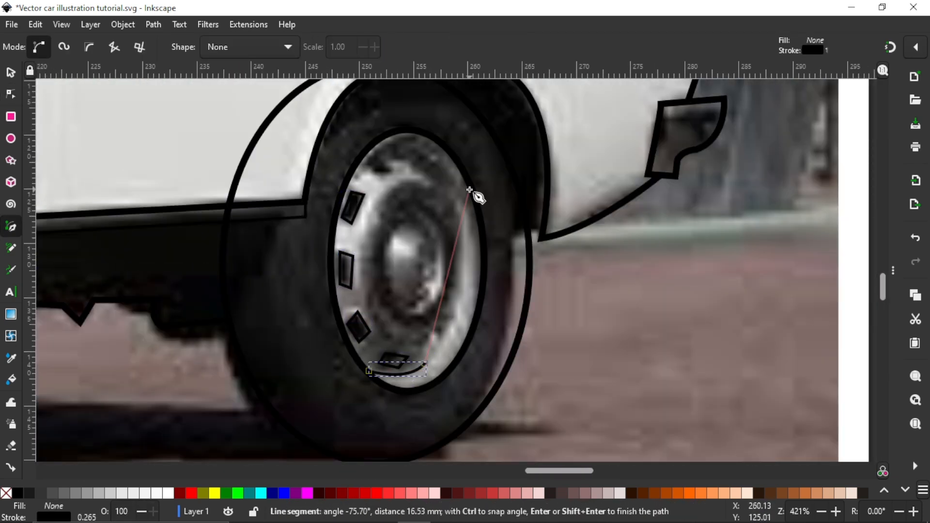
scroll(470, 192, "down", 1)
left_click_drag(362, 194, 357, 104)
key("Return")
scroll(314, 177, "up", 3)
Delete the middle node of the rear wheel's inner rim curve and reshape its lower end with the node handle
left_click(10, 94)
left_click(339, 330)
left_click(325, 343)
key("Delete")
left_click_drag(369, 351, 357, 384)
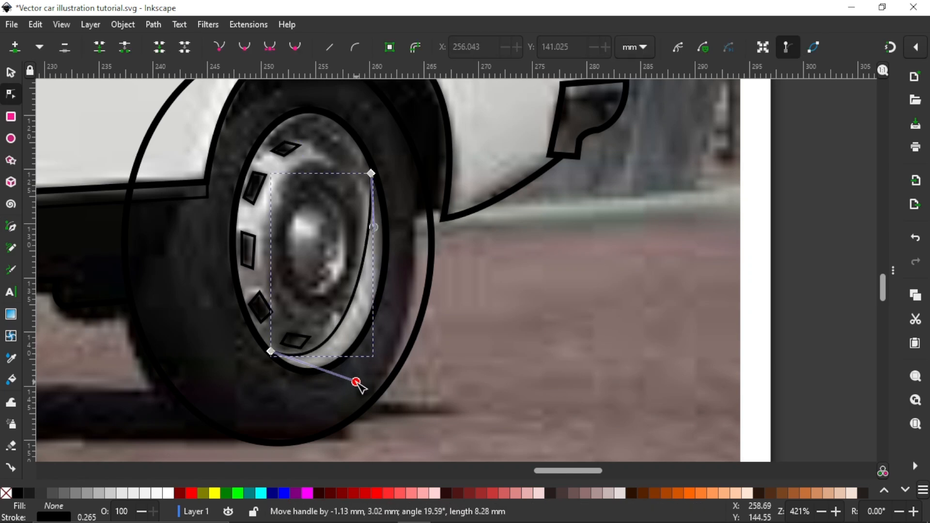
Undo the last two edits to the rear wheel's inner rim curve and readjust the curve from its upper node
key("ctrl+z")
key("ctrl+z")
left_click(371, 174)
left_click_drag(377, 305, 381, 296)
Outline the hubcap inside the rear wheel's rim with curved Pen segments
left_click(10, 226)
left_click(311, 160)
left_click_drag(264, 221, 261, 269)
key("Return")
left_click(264, 222)
left_click_drag(274, 295, 288, 310)
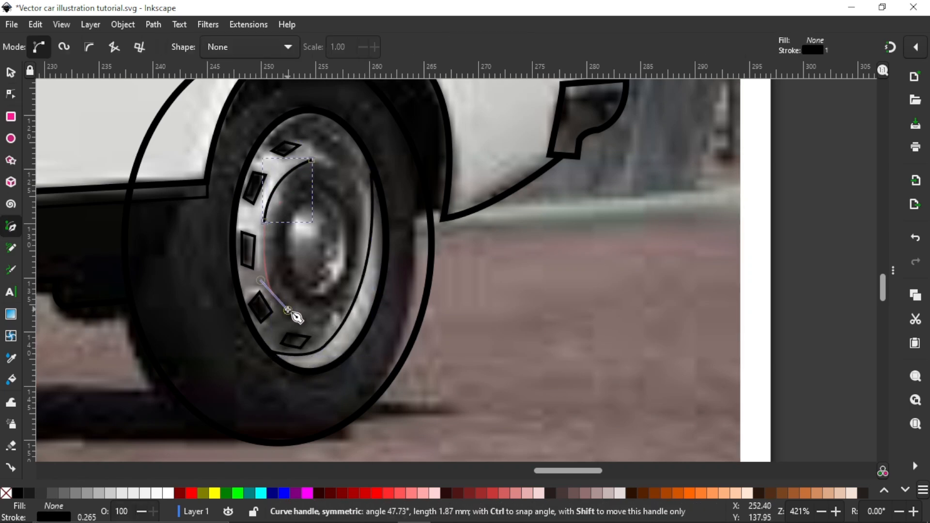
Reshape the lower bend of the rear wheel's inner rim curve by adjusting its middle node and upper handle
left_click(11, 94)
scroll(392, 312, "up", 2)
left_click(267, 378)
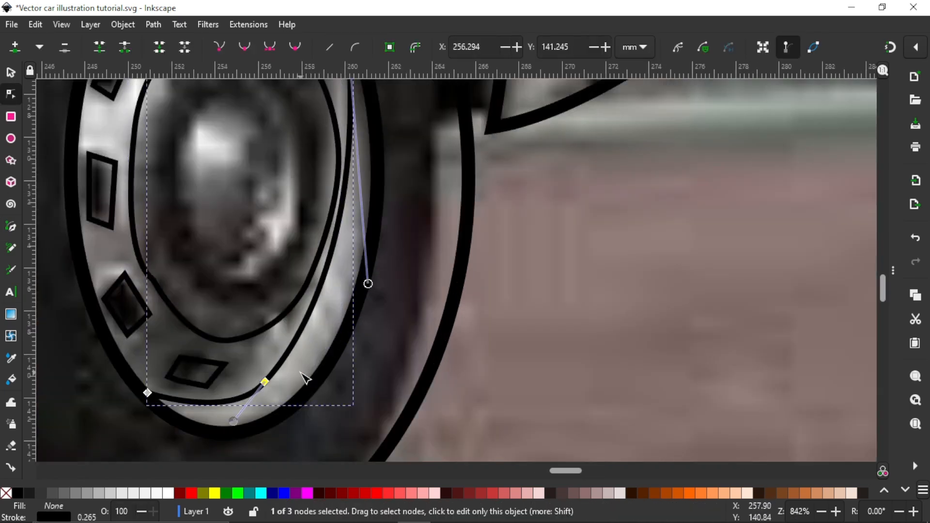
left_click_drag(368, 283, 374, 234)
left_click_drag(268, 378, 315, 430)
Draw the front wheel's inner rim curve from its upper edge down to its lower edge
scroll(260, 380, "down", 2)
left_click(160, 346)
scroll(175, 271, "up", 1)
left_click(147, 272)
scroll(281, 306, "down", 2)
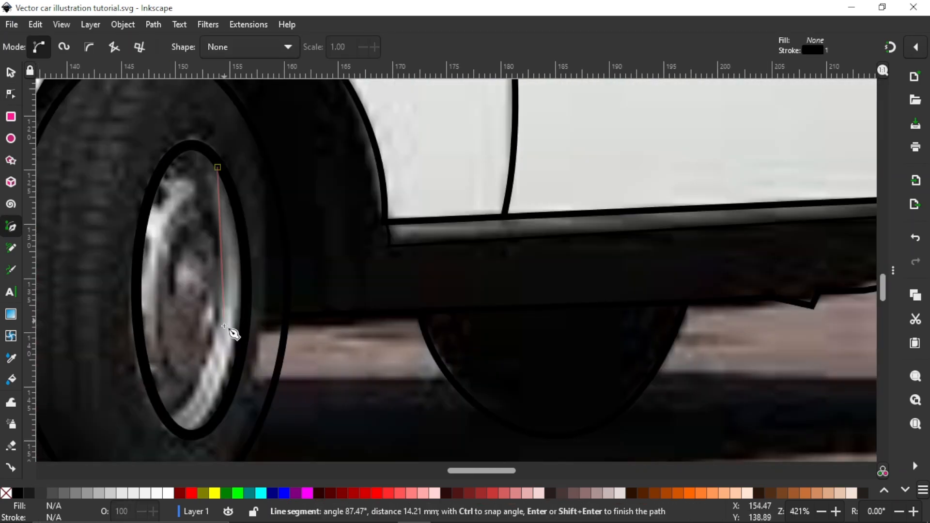
key("Return")
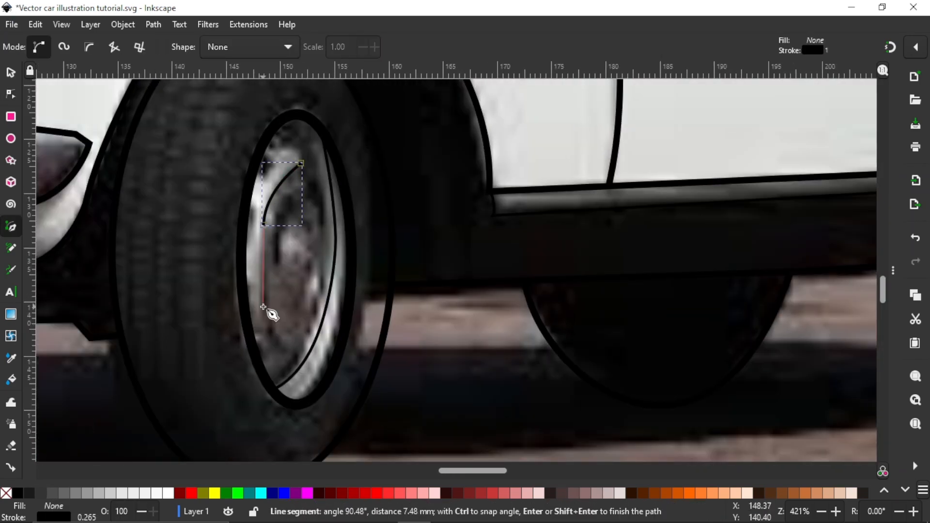
Outline the hubcap inside the front wheel with curved Pen segments along both sides
left_click_drag(263, 306, 269, 339)
left_click(296, 351)
left_click(300, 163)
left_click_drag(328, 228, 325, 269)
left_click(296, 352)
right_click(317, 311)
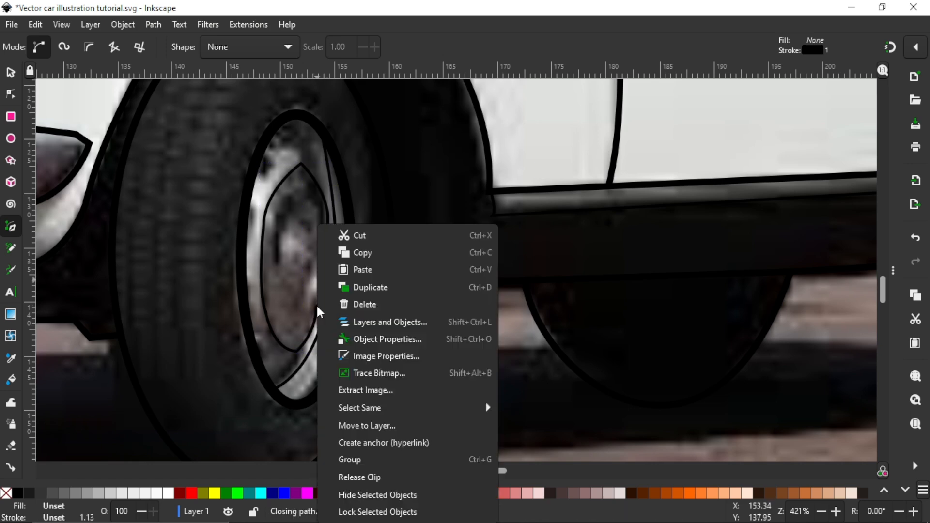
Delete the pointed end nodes of the front hubcap outline and adjust its side curve into a smooth oval
key("n")
left_click(326, 300)
left_click(319, 292)
scroll(318, 291, "up", 1)
left_click(293, 111)
key("Delete")
left_click(287, 377)
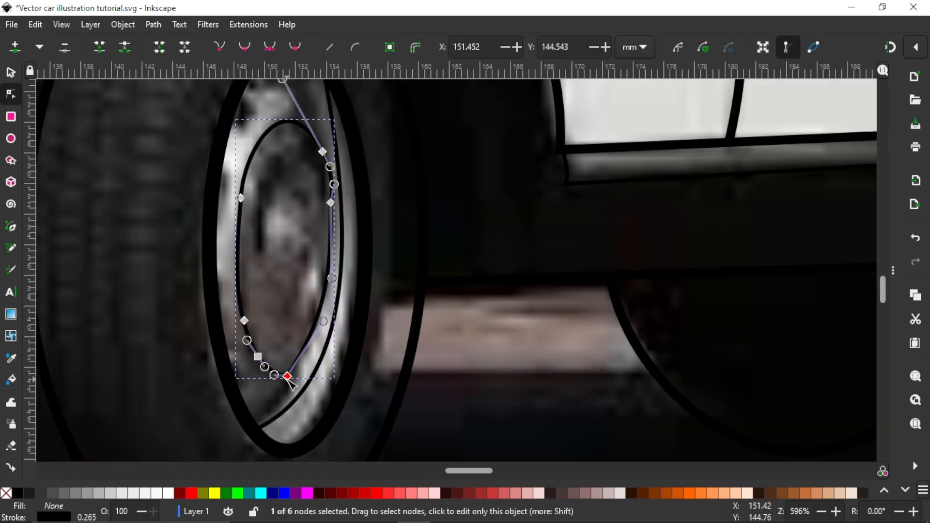
key("Delete")
left_click(243, 320)
left_click_drag(241, 253, 236, 253)
left_click(322, 152)
key("Escape")
Outline the small four-sided slots around the front wheel's rim with straight-edged paths
scroll(318, 242, "down", 2)
scroll(271, 202, "up", 1)
key("b")
left_click(299, 169)
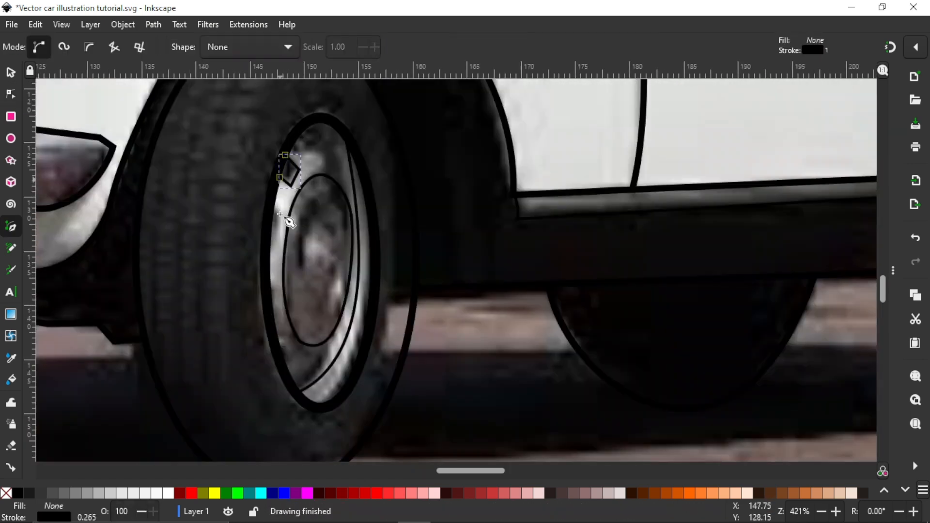
left_click(275, 241)
left_click(267, 289)
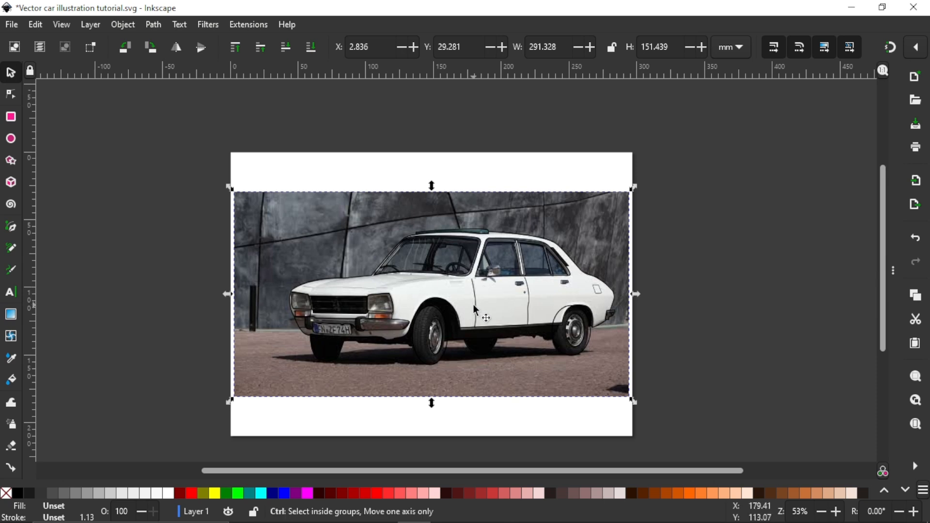
Examine the traced car, inspecting the grille emblem and the door mirror area at close range
scroll(473, 304, "up", 3, "ctrl")
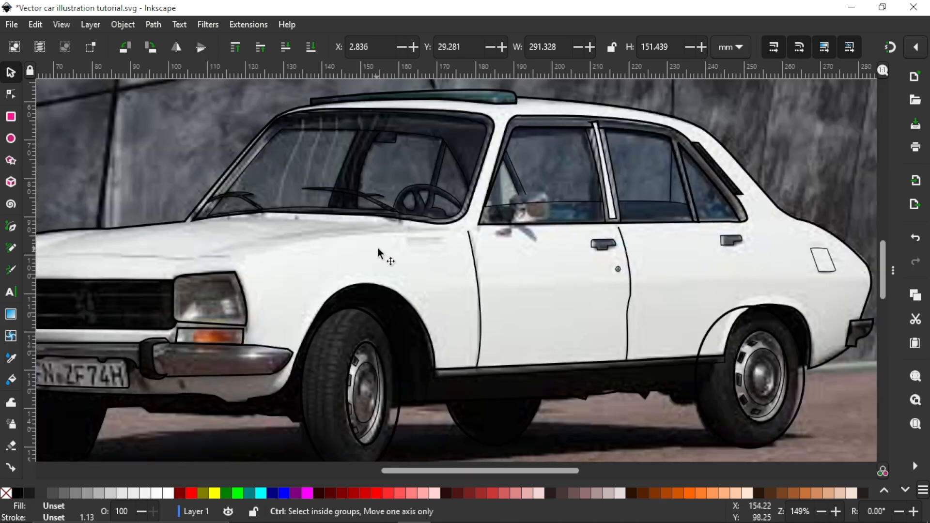
scroll(377, 252, "down", 2, "ctrl")
scroll(356, 252, "up", 1, "ctrl")
key("ctrl")
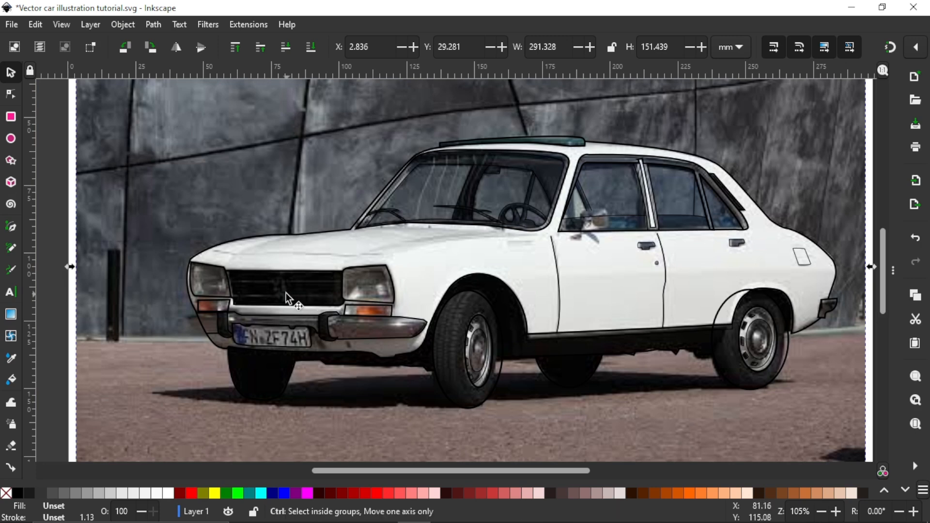
scroll(285, 292, "up", 3, "ctrl")
scroll(285, 292, "up", 3, "ctrl")
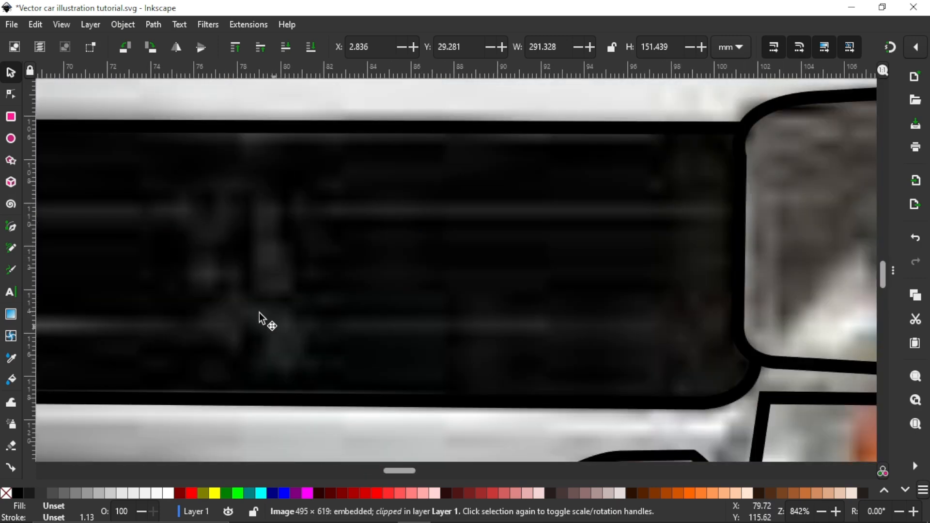
scroll(261, 276, "down", 6, "ctrl")
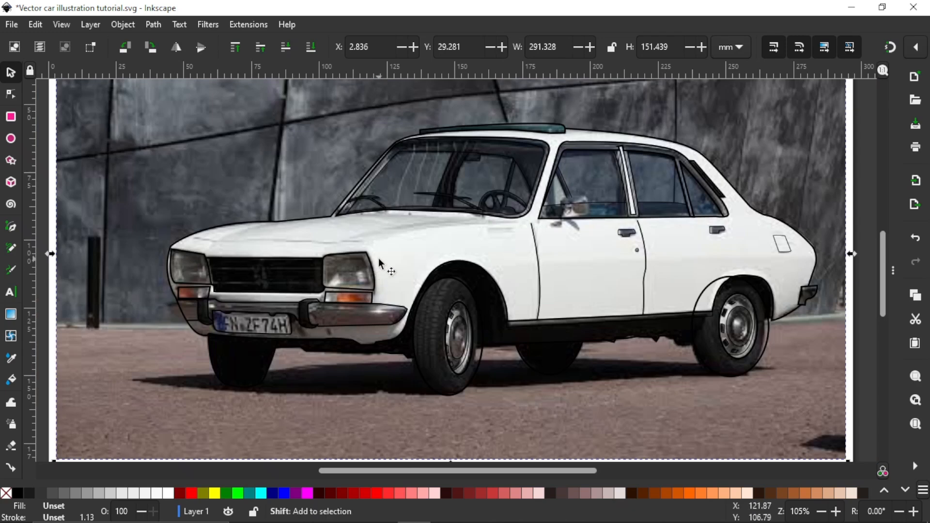
scroll(600, 203, "up", 4, "ctrl")
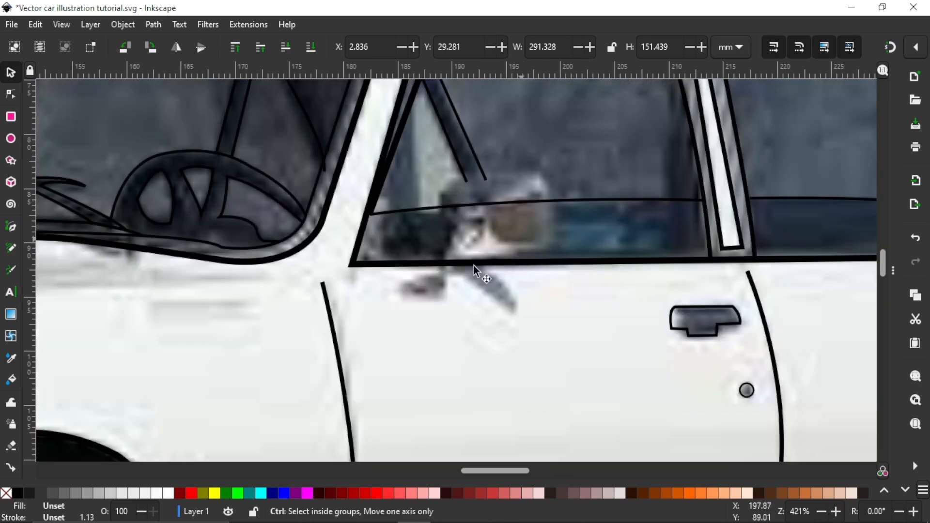
scroll(561, 188, "up", 2, "ctrl")
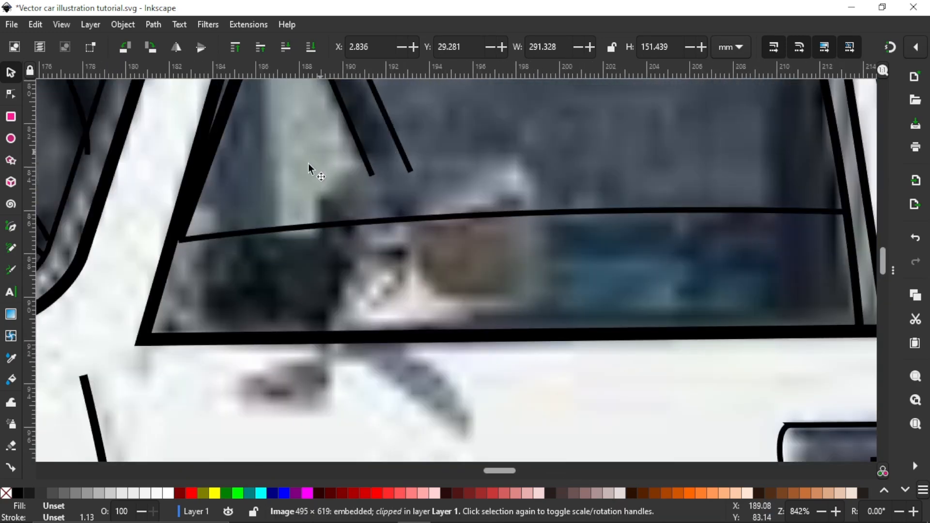
scroll(391, 174, "down", 7, "ctrl")
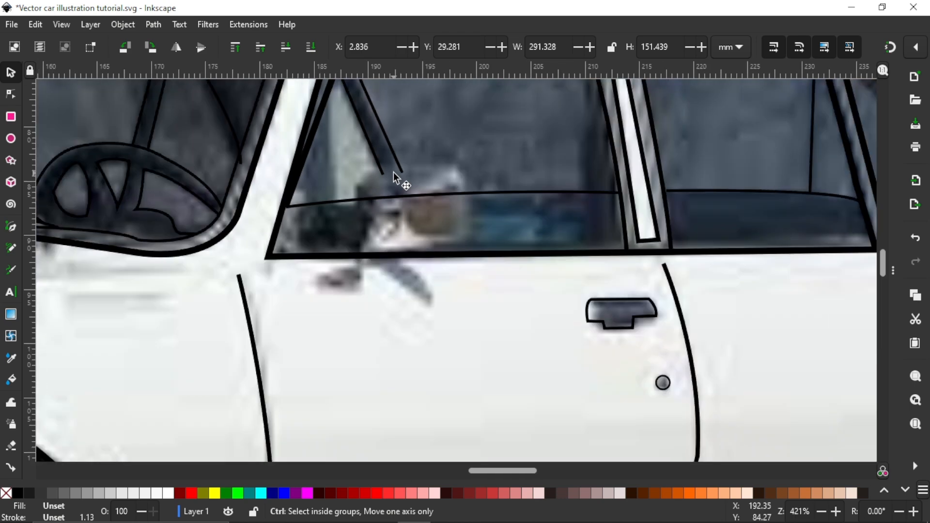
scroll(393, 173, "down", 1, "ctrl")
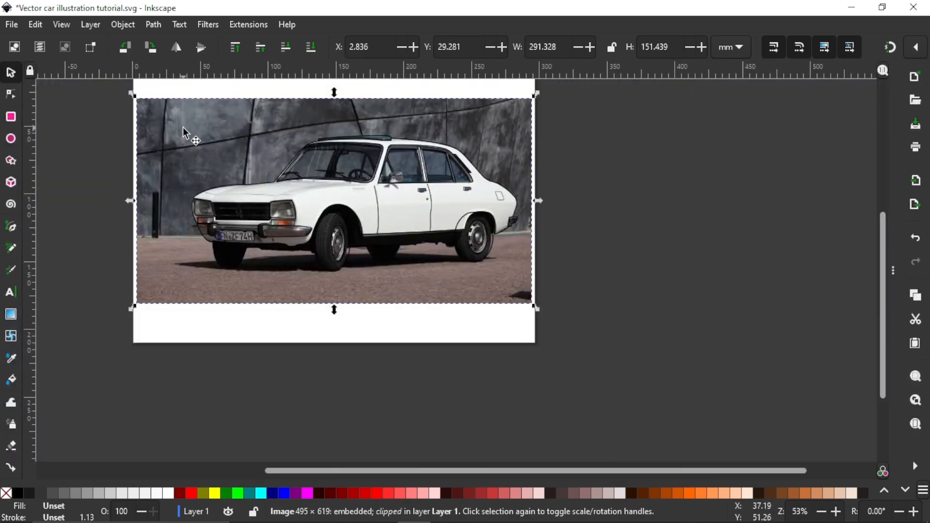
scroll(235, 213, "up", 3)
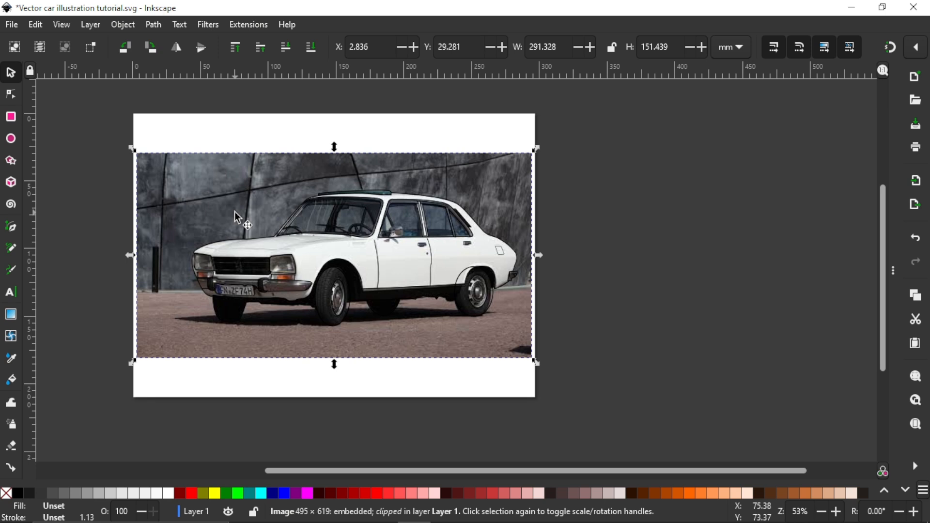
key("ctrl")
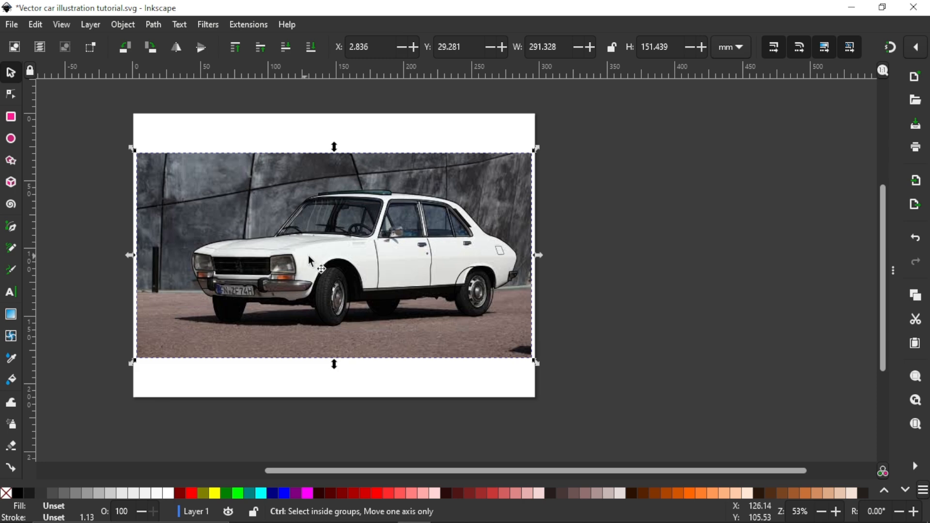
scroll(310, 255, "up", 3)
scroll(137, 266, "left", 3)
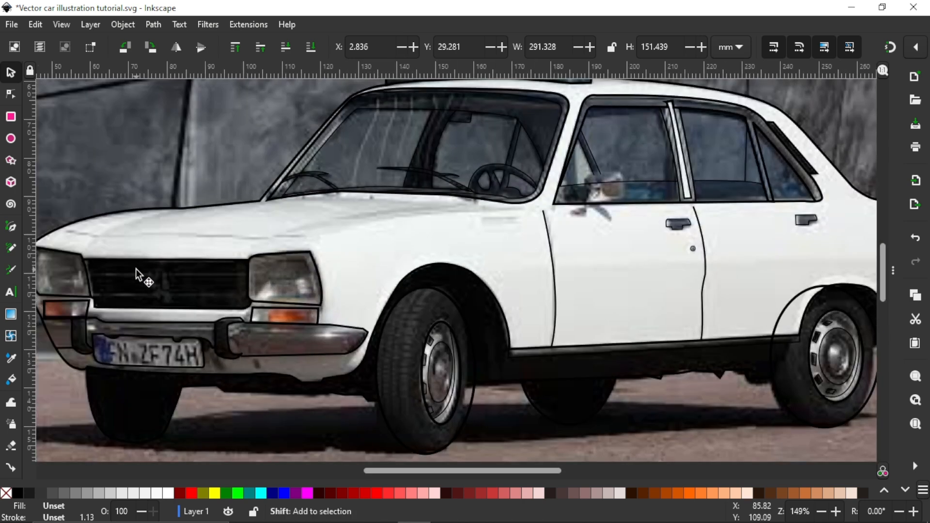
scroll(268, 292, "up", 3)
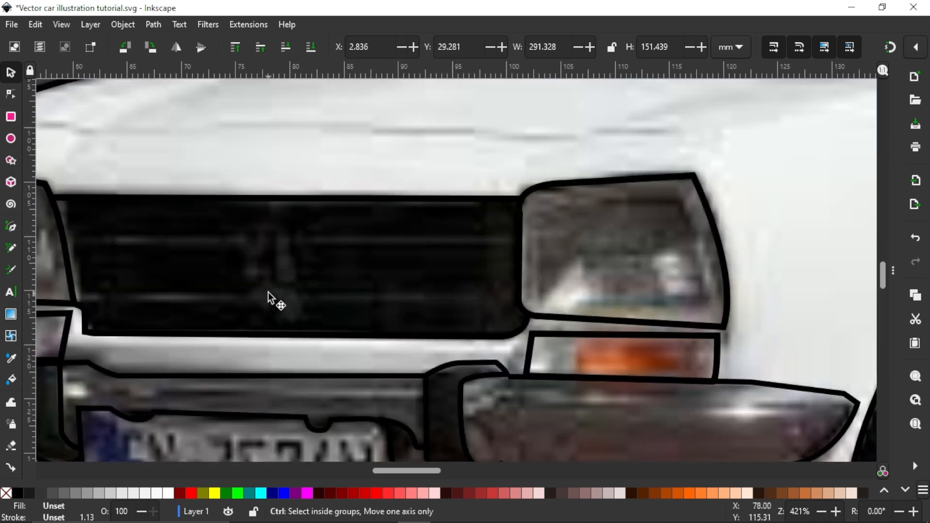
scroll(322, 253, "down", 5)
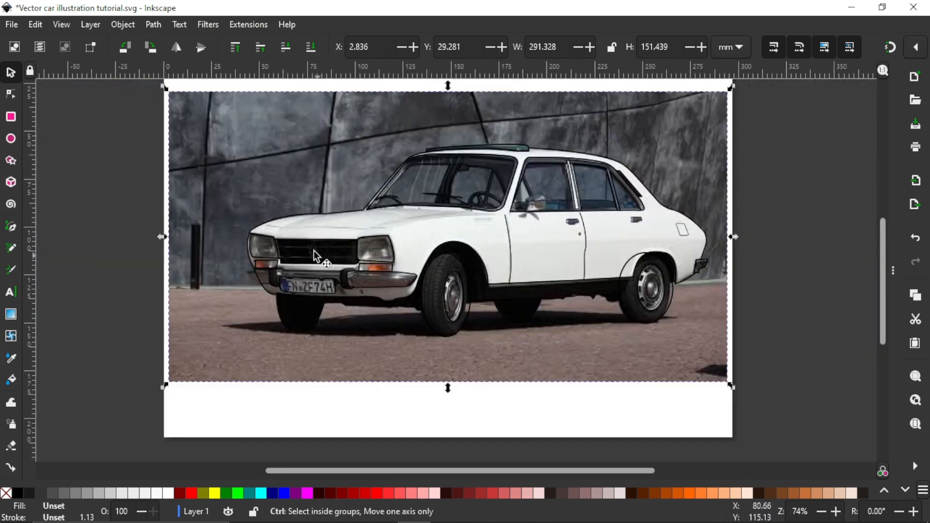
scroll(313, 251, "up", 4)
scroll(312, 253, "down", 3)
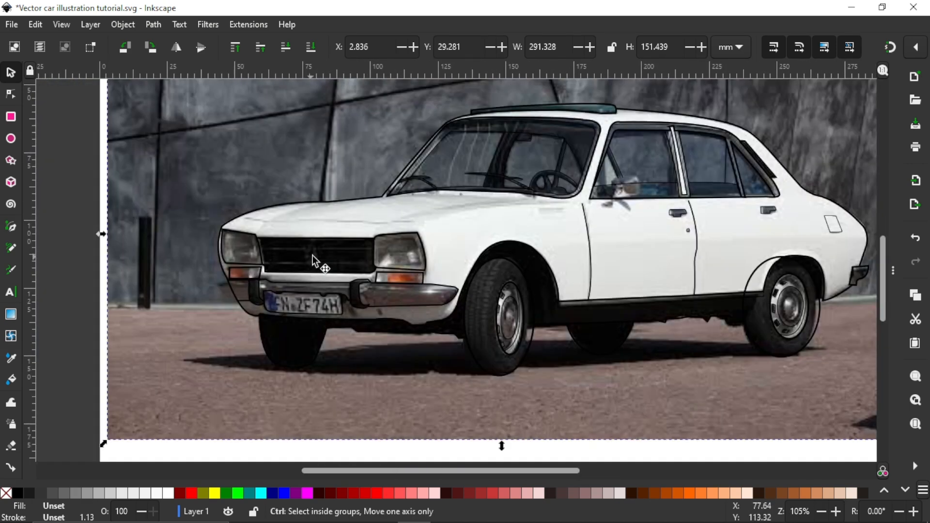
scroll(594, 202, "right", 5)
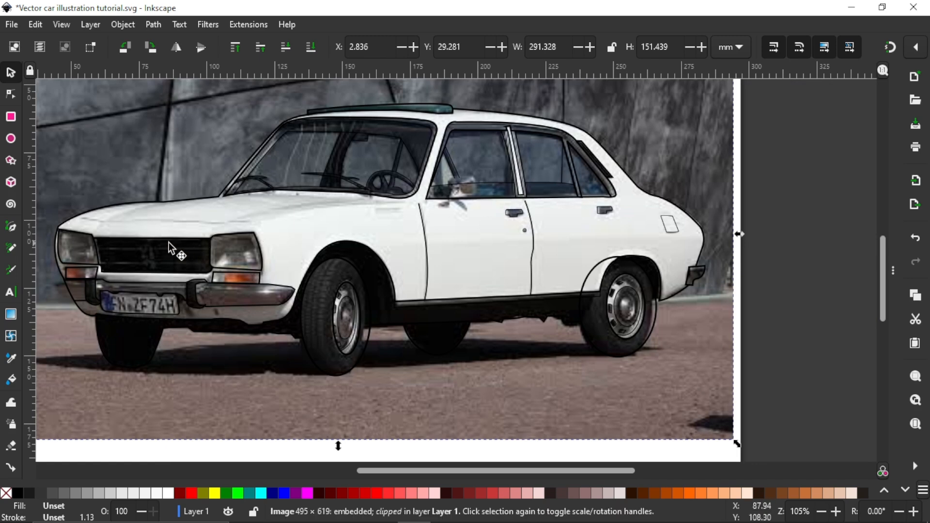
scroll(450, 193, "up", 3)
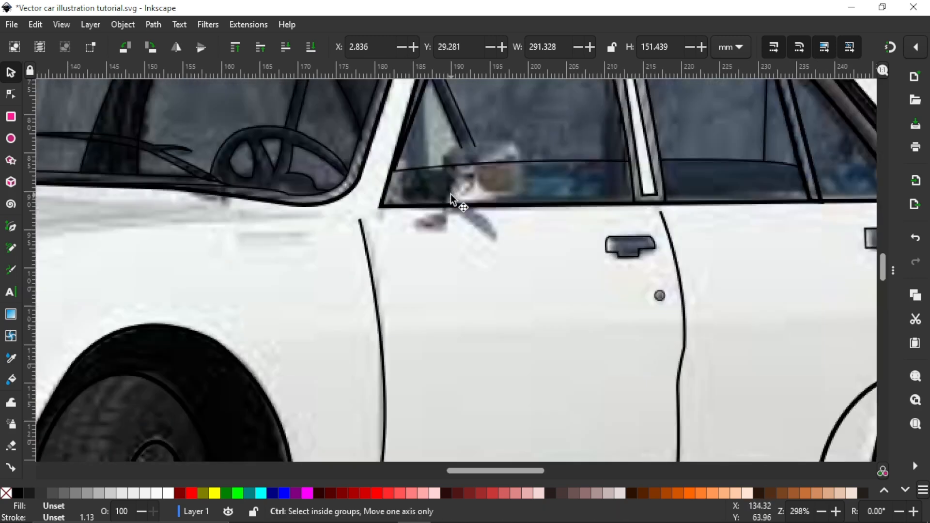
scroll(450, 194, "down", 3)
scroll(449, 193, "down", 4)
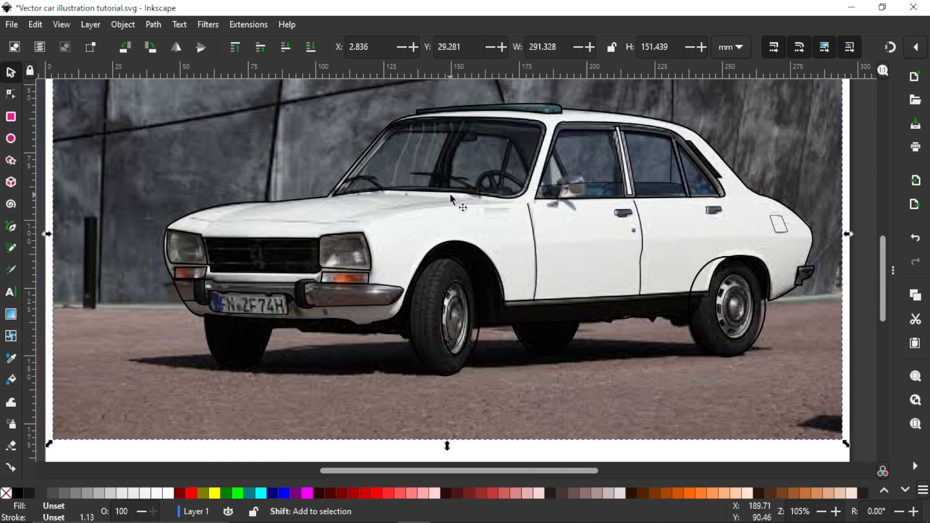
scroll(457, 193, "down", 5)
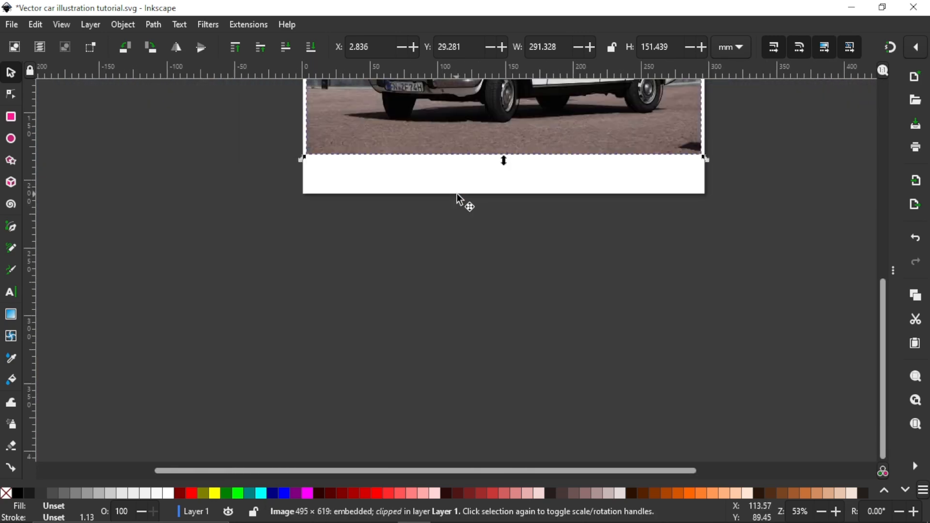
scroll(466, 193, "up", 6)
scroll(466, 193, "right", 5)
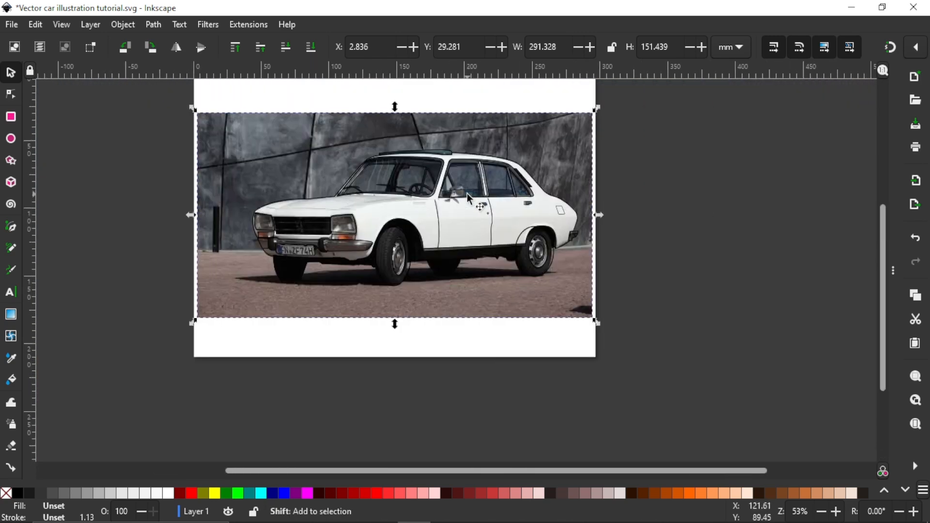
Import the Peugeot logo image "images (6)" from the Desktop with the default bitmap import settings
left_click(920, 183)
left_click(39, 123)
scroll(125, 203, "down", 5)
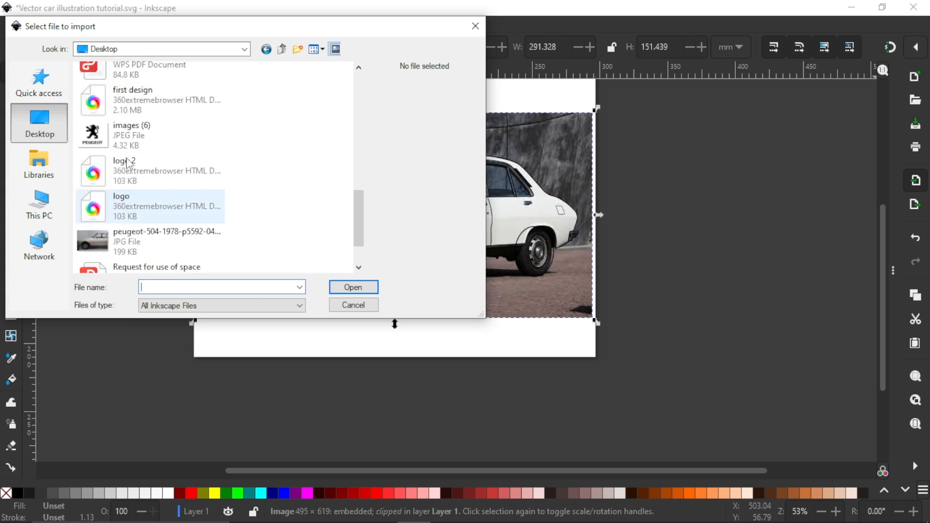
left_click(150, 241)
left_click(141, 136)
left_click(351, 290)
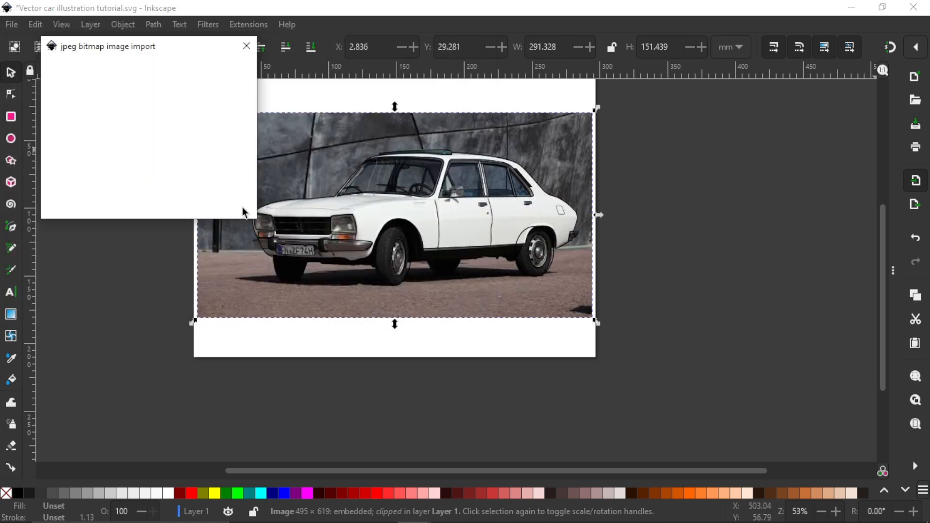
left_click(228, 206)
Import the side-view Peugeot 504 JPG photo from the Desktop with the default bitmap import settings
left_click(915, 181)
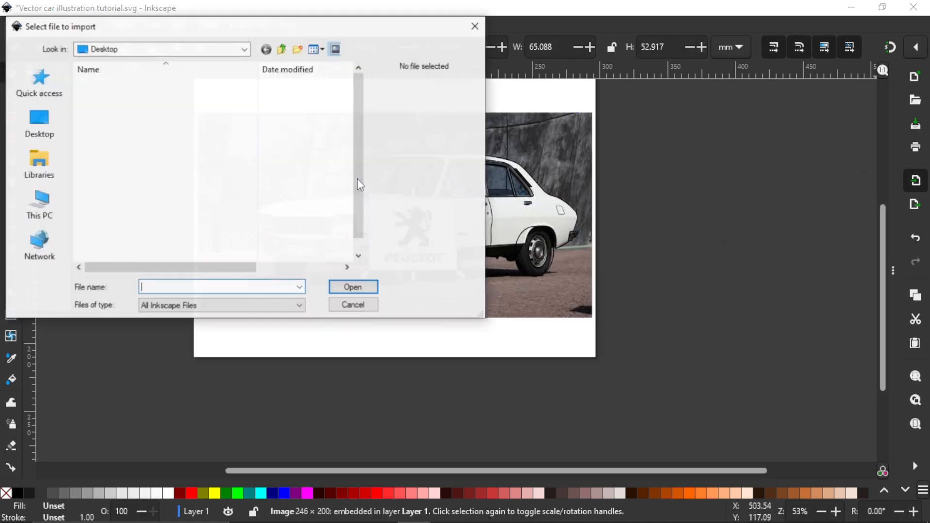
left_click(40, 123)
scroll(180, 153, "down", 5)
double_click(195, 209)
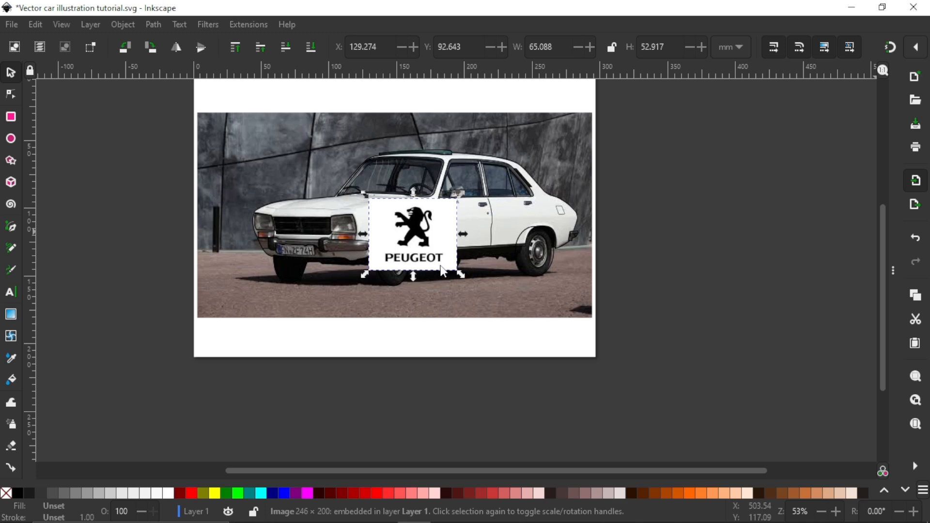
left_click(245, 220)
Place the side-view car photo just to the right of the page and the enlarged Peugeot logo to its left
scroll(245, 220, "down", 2)
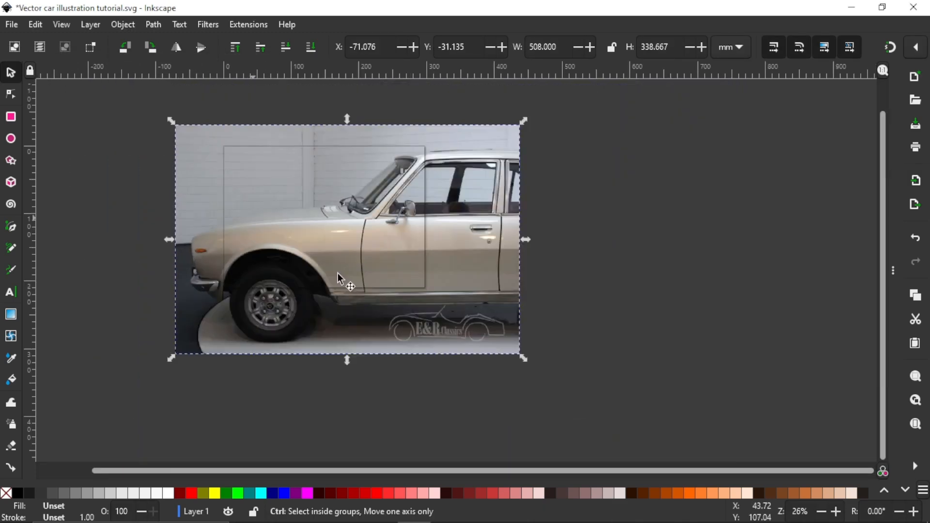
left_click_drag(443, 341, 657, 254)
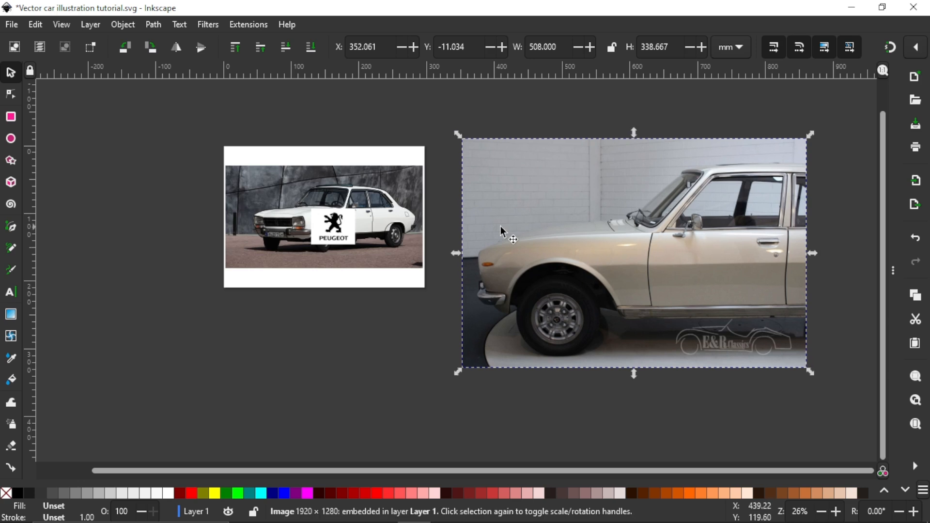
left_click_drag(335, 225, 426, 226)
left_click_drag(309, 320, 131, 234)
left_click_drag(590, 319, 552, 339)
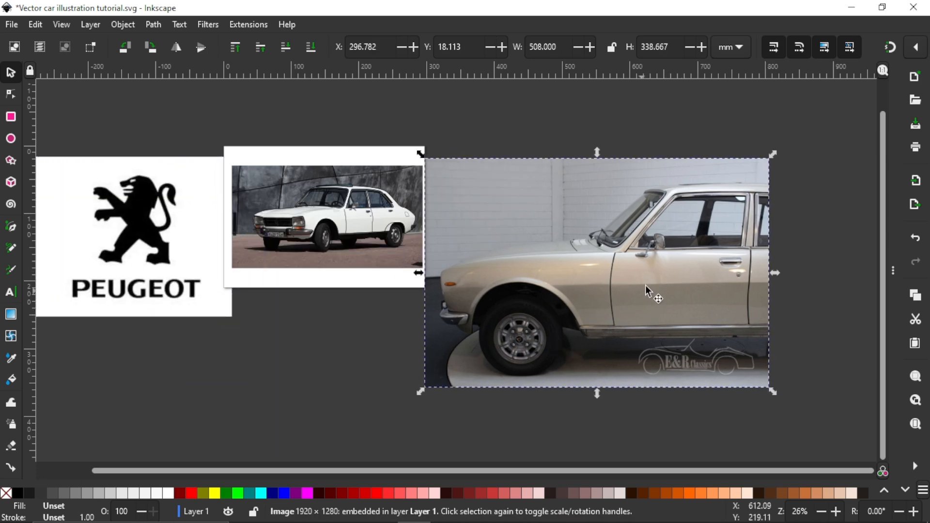
scroll(684, 239, "up", 3)
scroll(683, 240, "up", 3)
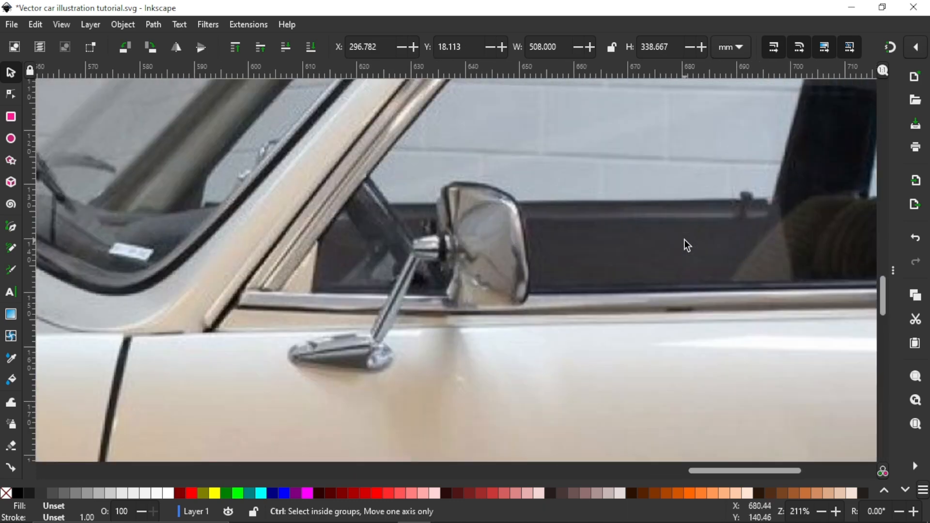
Trace the door mirror's base, arm and joint in the side-view photo as one closed Pen path
scroll(676, 240, "right", 2)
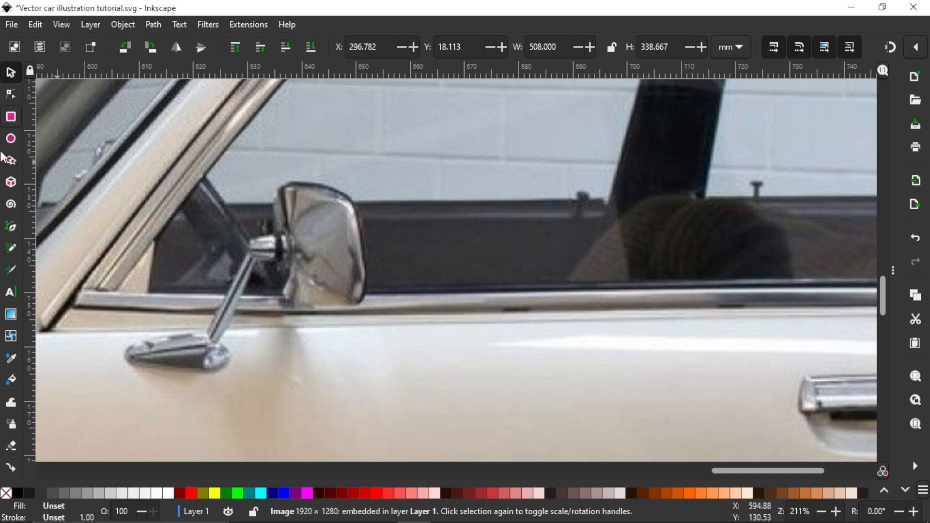
left_click(12, 227)
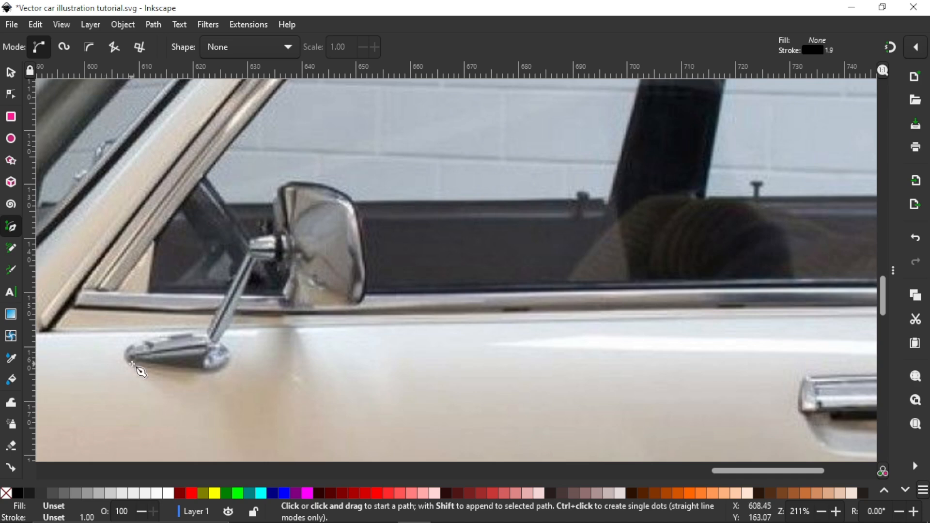
left_click_drag(145, 344, 186, 339)
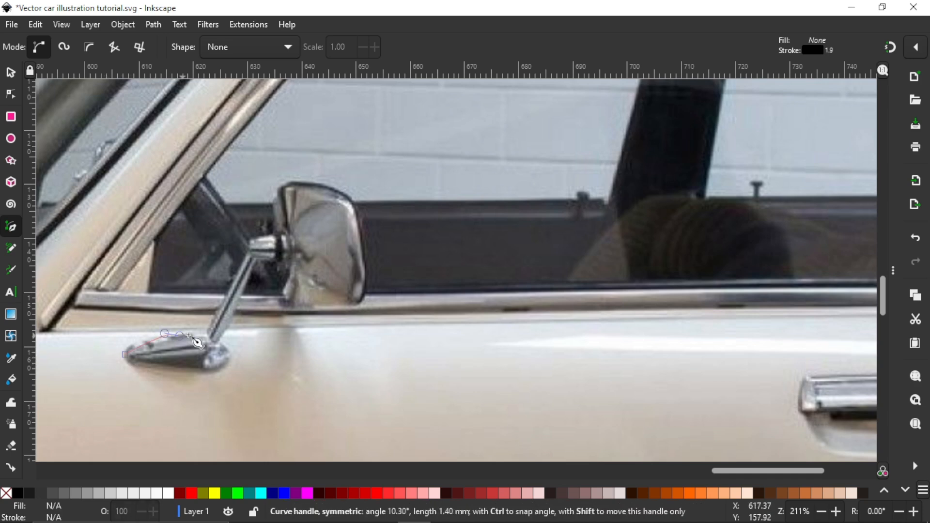
scroll(184, 334, "up", 2)
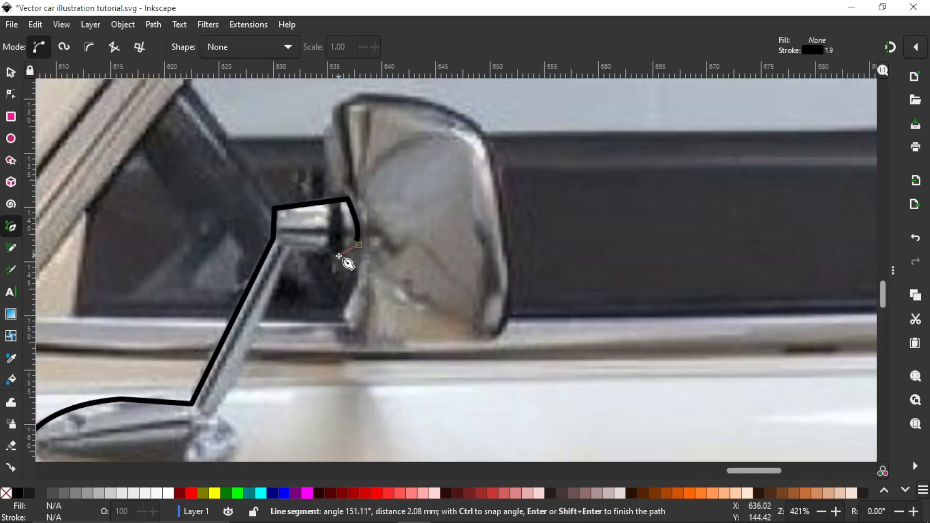
key("Return")
left_click(358, 243)
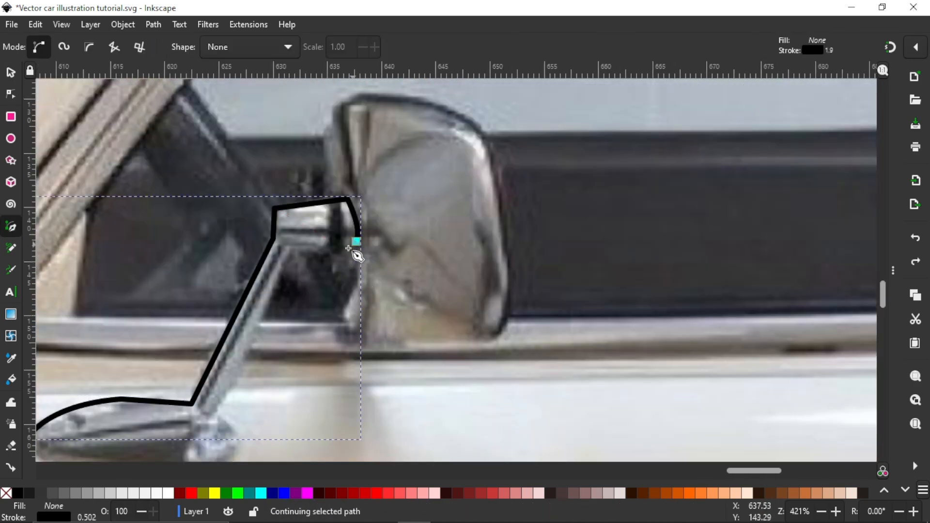
left_click(289, 252)
scroll(230, 378, "down", 4)
scroll(230, 379, "left", 3)
left_click(378, 196)
left_click(367, 253)
left_click_drag(191, 220, 187, 200)
scroll(388, 194, "up", 5)
Trace the mirror housing with a curved Pen path from the arm's top edge around to its underside
left_click(378, 256)
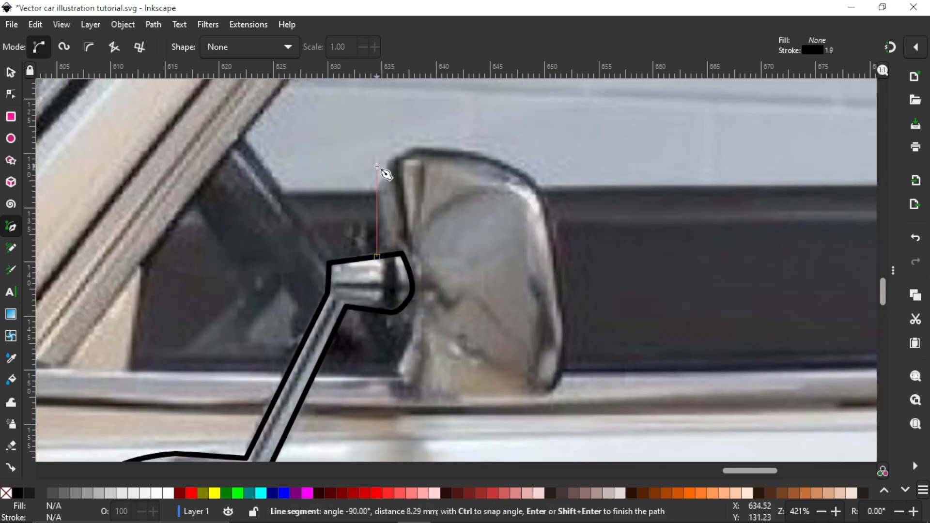
left_click(378, 169)
left_click_drag(415, 148, 462, 151)
left_click_drag(523, 171, 560, 228)
scroll(554, 271, "down", 3)
left_click_drag(561, 267, 554, 322)
left_click(546, 269)
left_click(546, 269)
scroll(489, 264, "down", 1)
left_click(438, 270)
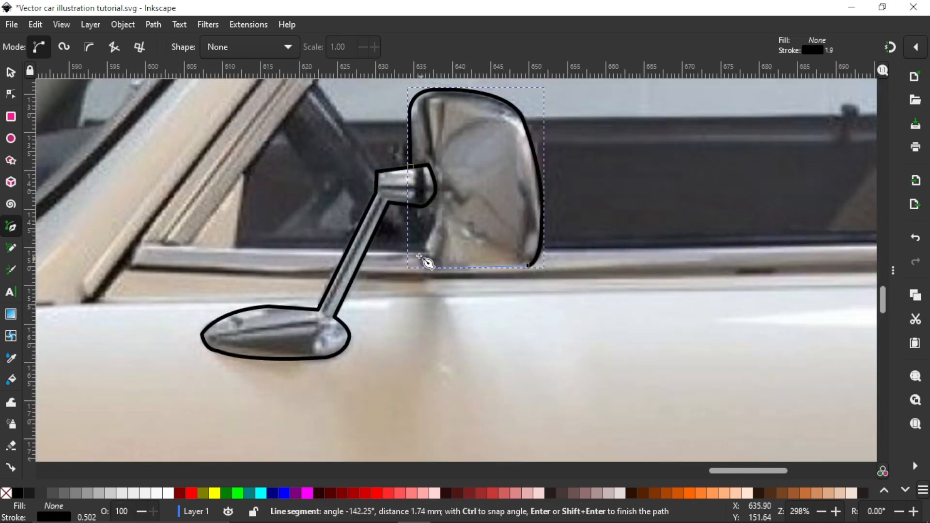
left_click_drag(427, 257, 418, 238)
scroll(417, 235, "up", 2)
left_click(410, 175)
Group the two mirror paths and move them from the side-view photo onto the white car's front door
key("s")
scroll(408, 243, "down", 3)
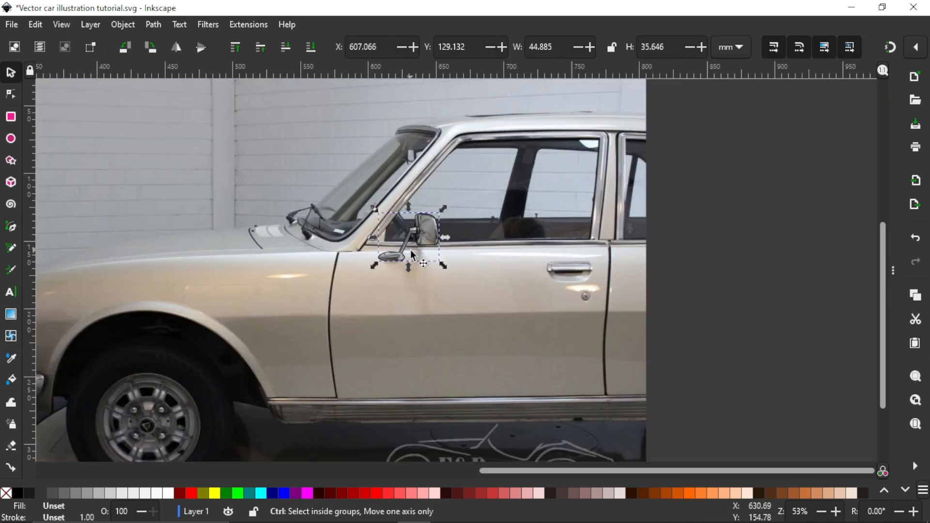
scroll(411, 249, "down", 2)
scroll(411, 249, "left", 4)
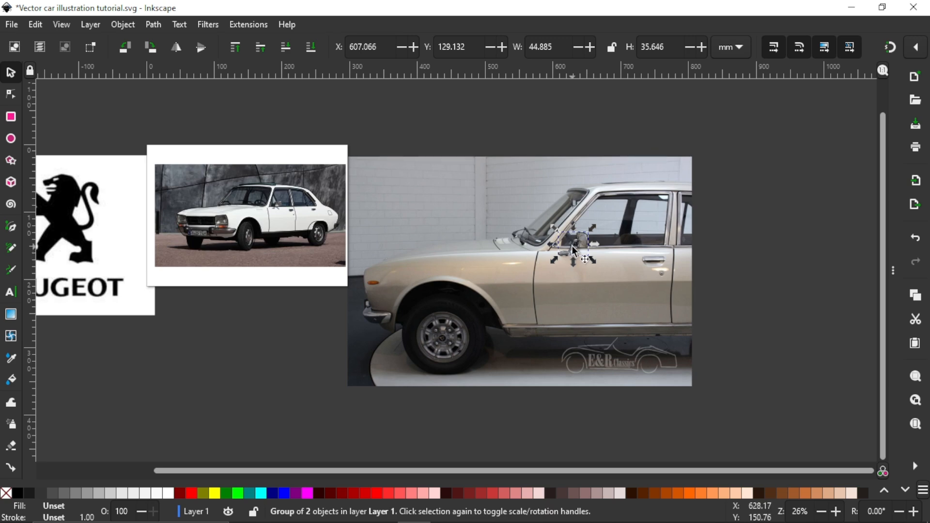
left_click_drag(571, 245, 451, 243)
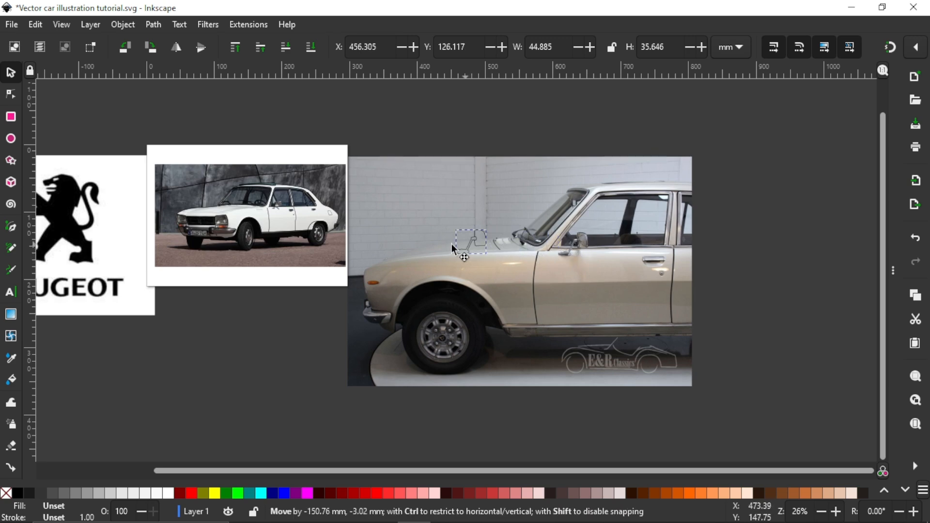
left_click_drag(334, 231, 270, 202)
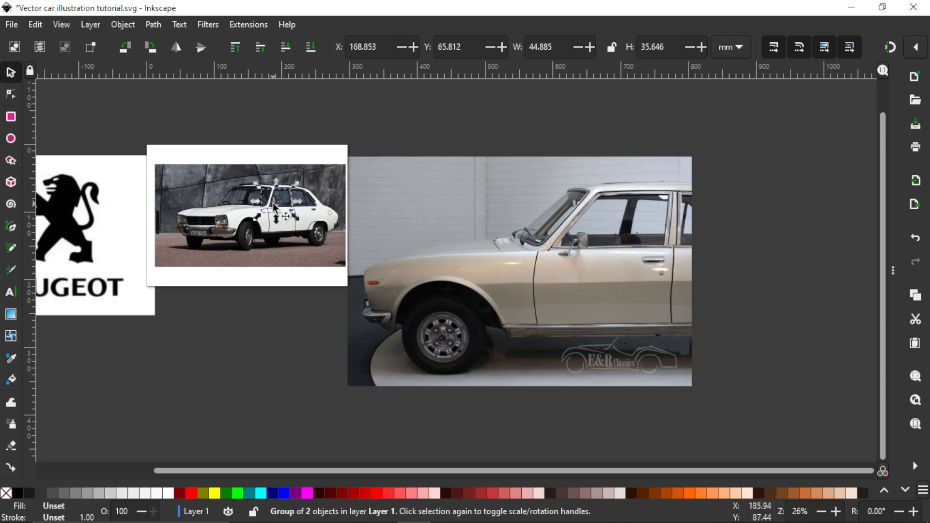
scroll(272, 203, "up", 5)
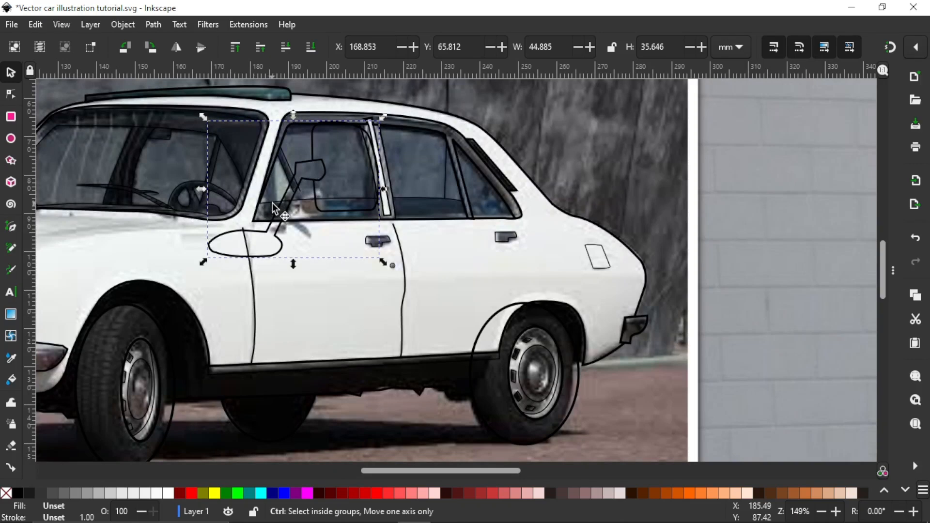
Scale the mirror group down to about 16 × 13 mm, place it over the photo's door mirror and ungroup it
scroll(272, 204, "up", 2)
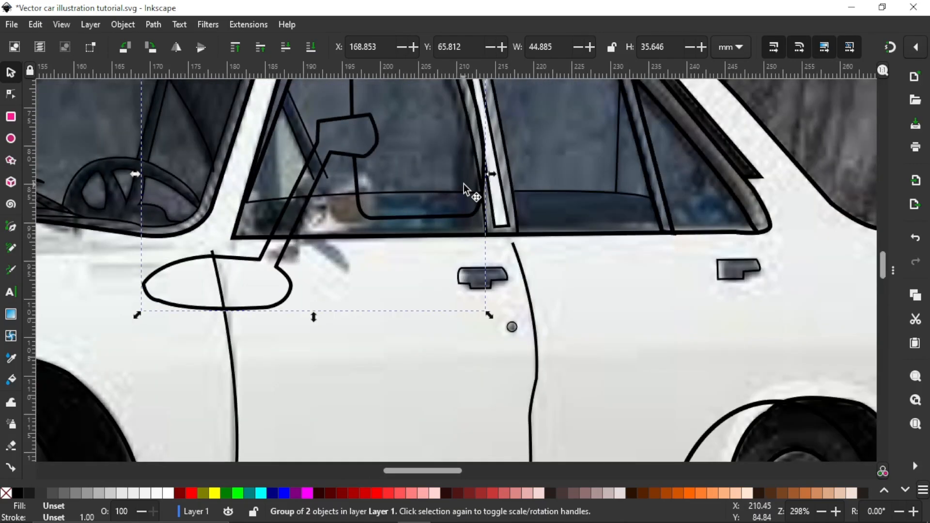
scroll(463, 184, "up", 5)
left_click_drag(489, 144, 446, 232)
left_click_drag(320, 277, 303, 325)
key("ctrl+shift+g")
scroll(294, 361, "up", 1)
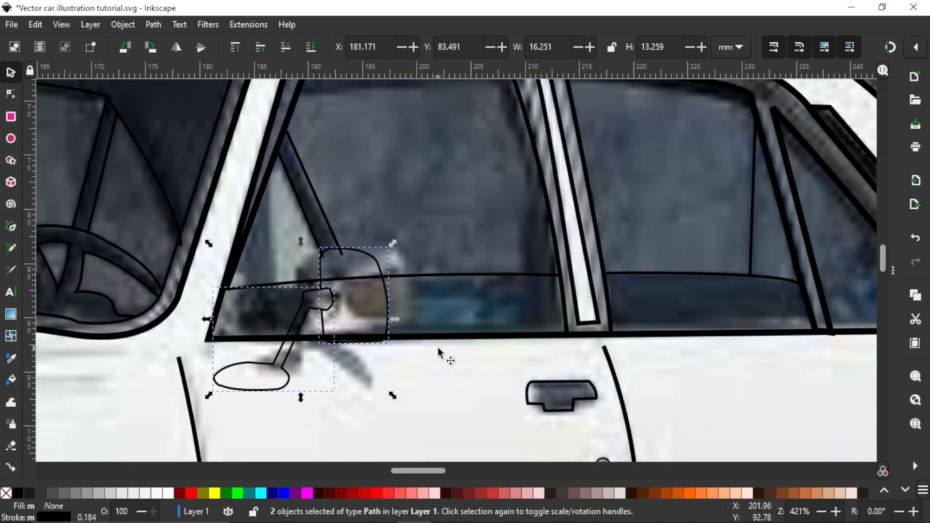
Widen the mirror housing by moving its lower outer nodes, and shrink and reposition both mirror paths to fit the photo
double_click(388, 317)
left_click_drag(386, 344, 407, 342)
key("s")
left_click_drag(411, 249, 407, 253)
left_click_drag(209, 395, 220, 385)
left_click_drag(301, 305, 296, 296)
scroll(368, 279, "up", 1)
left_click_drag(394, 349, 408, 349)
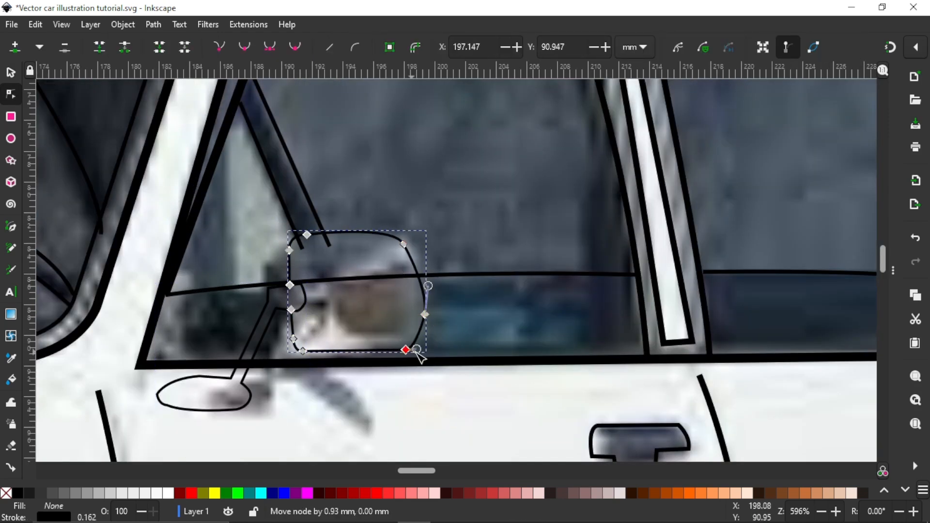
Trim the front window's slanted divider line at the mirror housing's upper edge by deleting its overlapping end node
scroll(298, 235, "up", 5)
double_click(294, 226)
left_click(326, 303)
key("Delete")
Cut the front window's horizontal inner line at the mirror housing's edges and delete the segment crossing the housing
scroll(468, 125, "down", 3)
double_click(393, 255)
left_click(124, 47)
double_click(658, 241)
left_click_drag(393, 255, 432, 255)
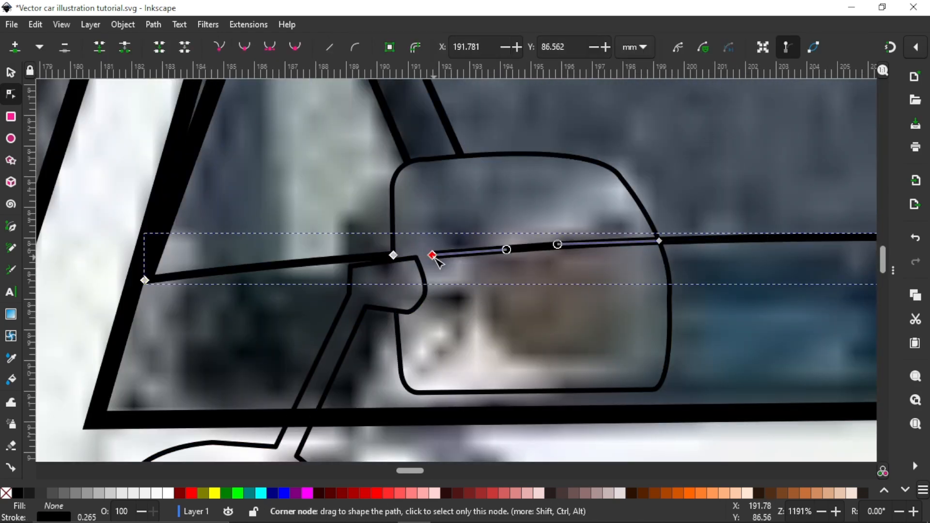
key("Delete")
scroll(489, 249, "down", 4)
left_click(486, 283)
left_click(11, 73)
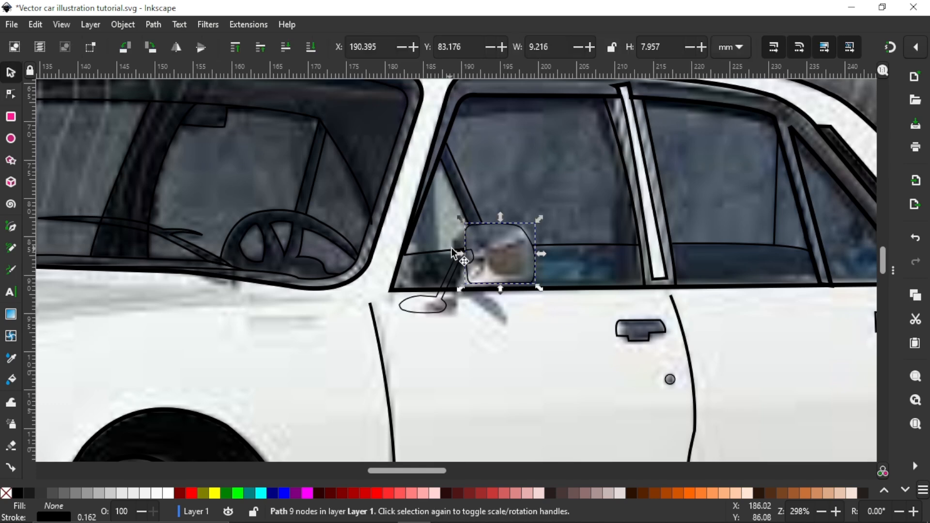
Move the Peugeot logo image farther left, leaving a gap between it and the page
scroll(453, 252, "down", 2)
scroll(453, 252, "down", 3)
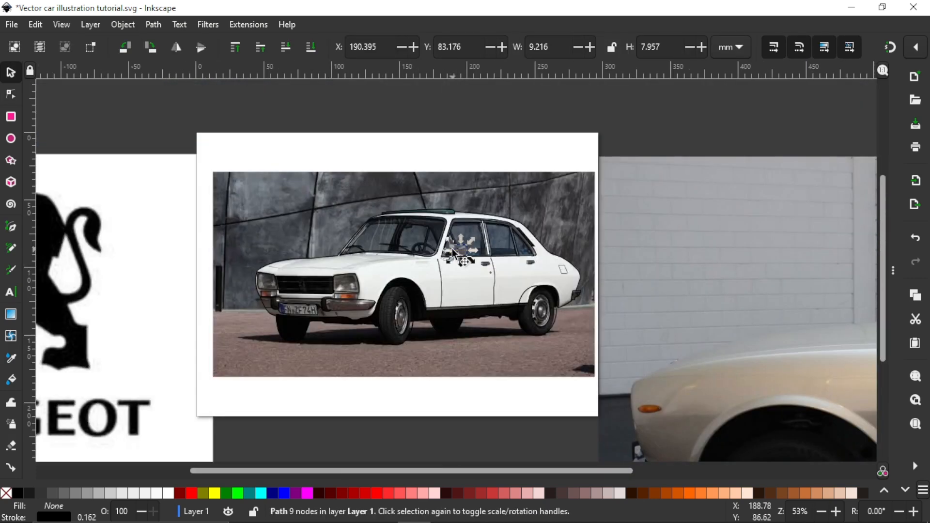
scroll(387, 280, "left", 5)
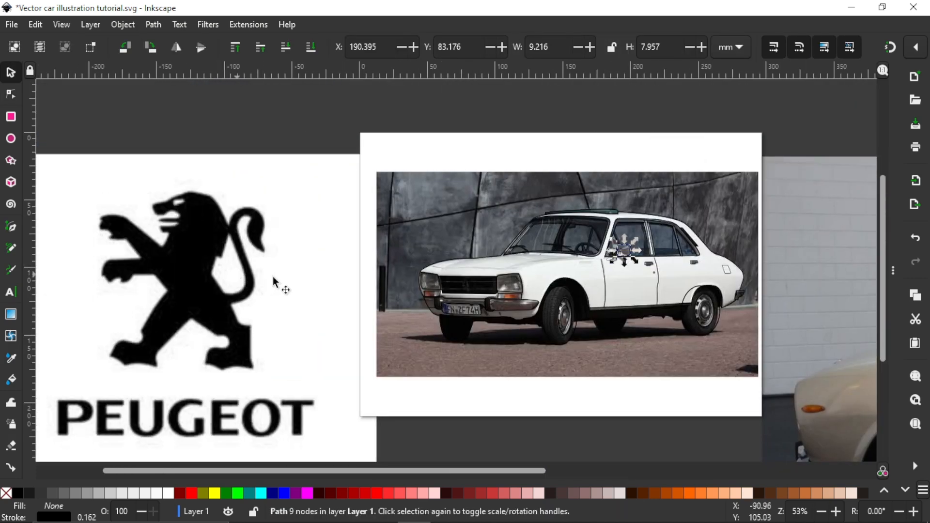
scroll(278, 283, "left", 3)
scroll(352, 278, "down", 3)
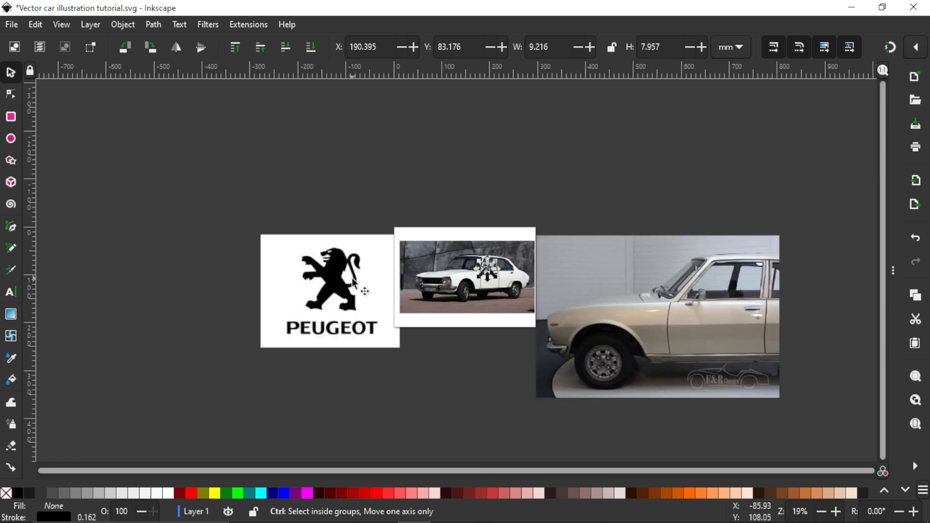
left_click_drag(344, 280, 271, 280)
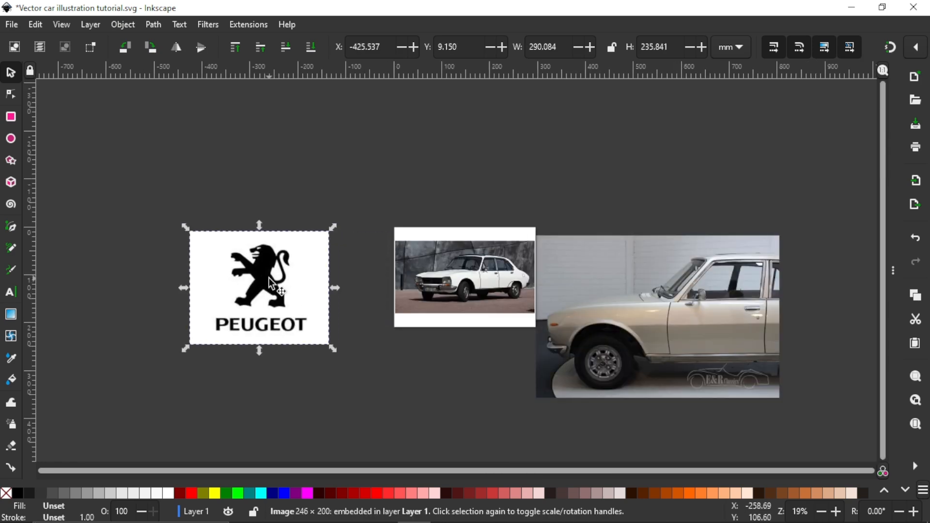
Vectorise the Peugeot logo image with a single-scan Trace Bitmap using Brightness cutoff at threshold 0.449
scroll(270, 280, "up", 1)
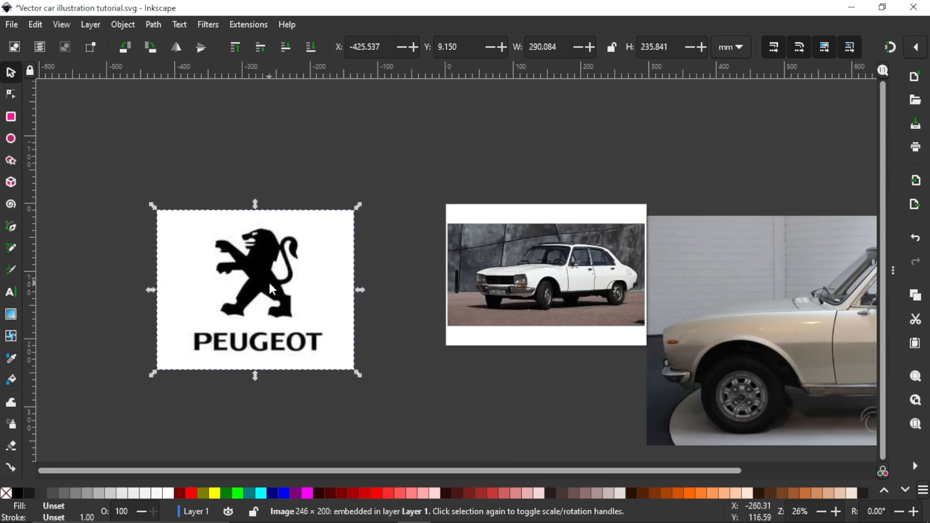
right_click(268, 281)
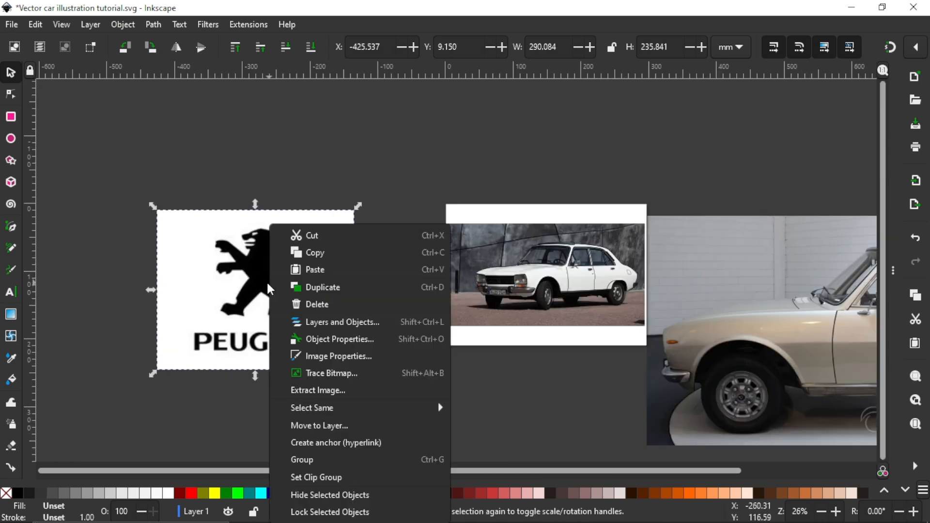
left_click(320, 373)
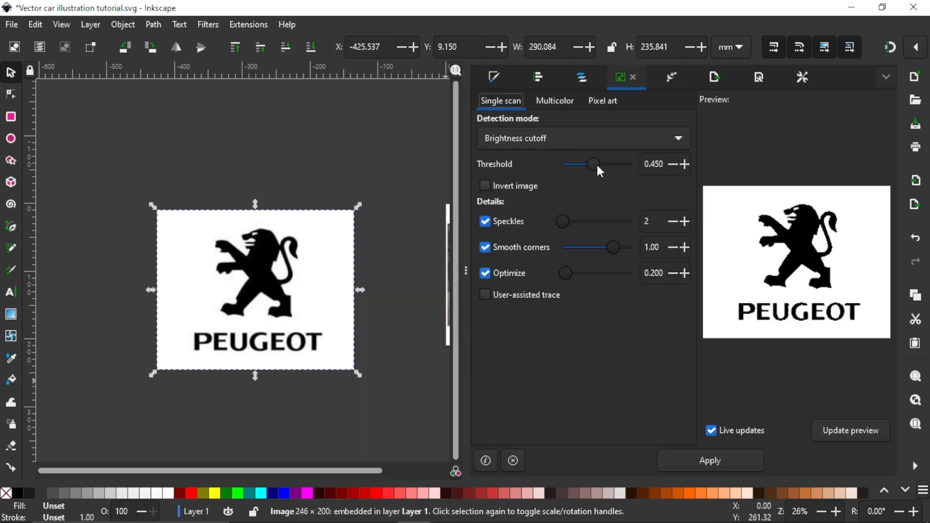
mouse_move(598, 165)
left_mouse_down()
mouse_move(622, 165)
mouse_move(590, 174)
mouse_move(597, 177)
left_mouse_up()
left_click(726, 460)
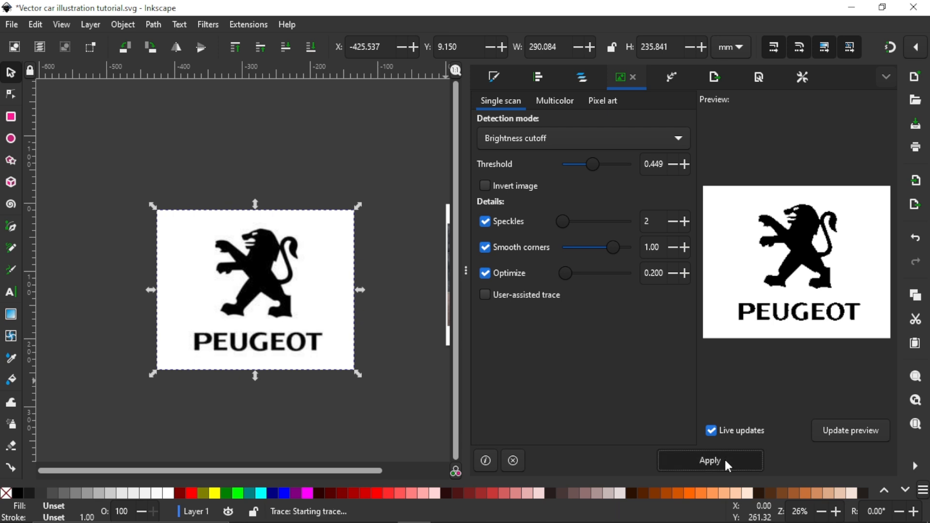
left_click(466, 269)
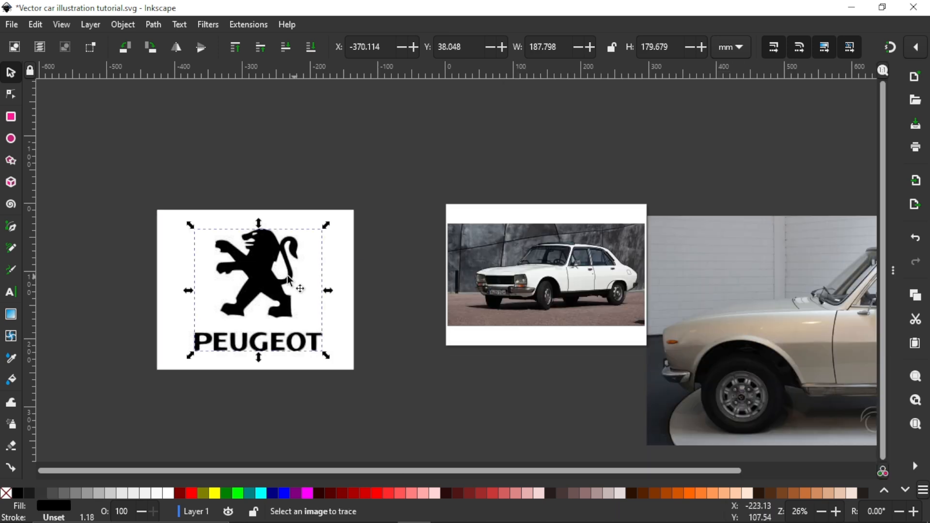
Separate the traced logo from its source image and give the trace a black stroke with no fill
mouse_move(291, 285)
left_mouse_down()
mouse_move(339, 273)
mouse_move(394, 278)
mouse_move(440, 306)
left_mouse_up()
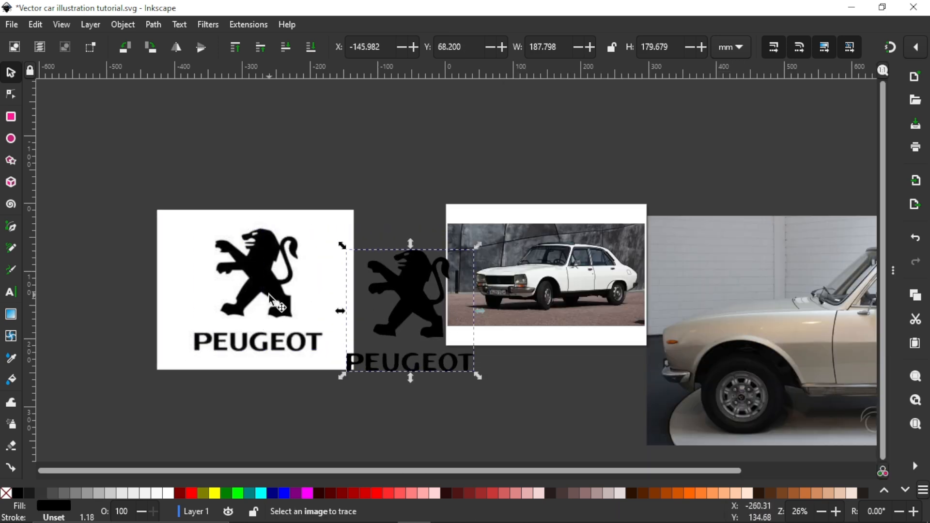
left_click_drag(241, 269, 155, 204)
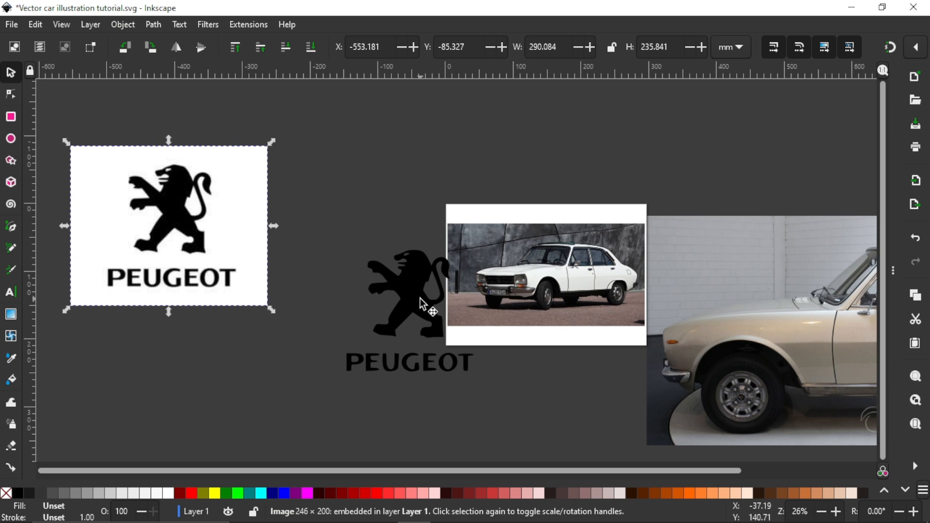
left_click_drag(417, 297, 351, 297)
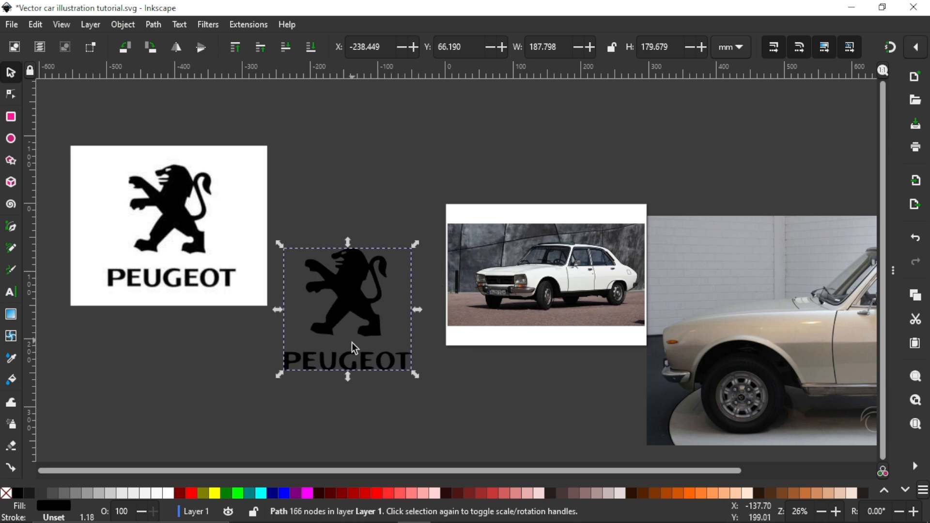
left_click(17, 493, "shift")
left_click(6, 493)
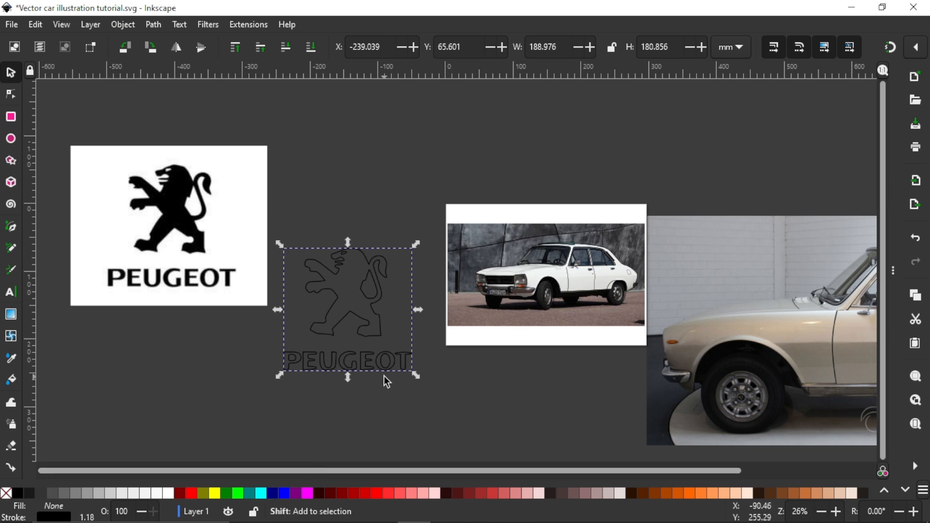
Erase the PEUGEOT lettering below the traced lion with the Eraser tool widened to 31
scroll(383, 376, "up", 1)
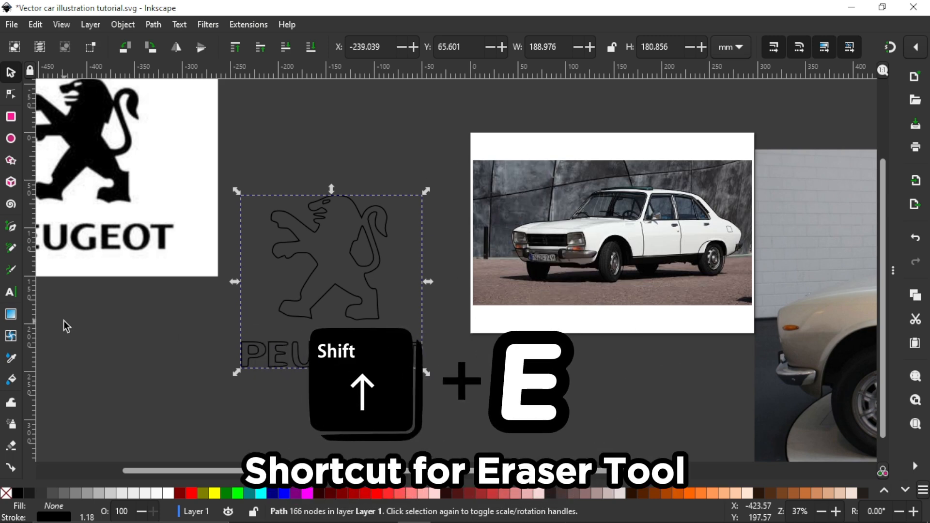
key("shift+e")
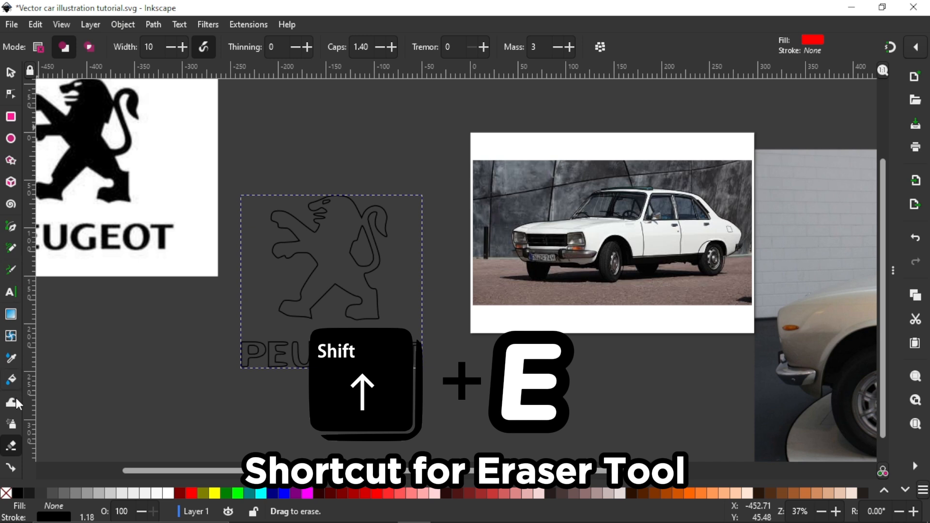
mouse_move(199, 344)
left_mouse_down()
mouse_move(417, 345)
mouse_move(417, 357)
mouse_move(405, 358)
left_mouse_up()
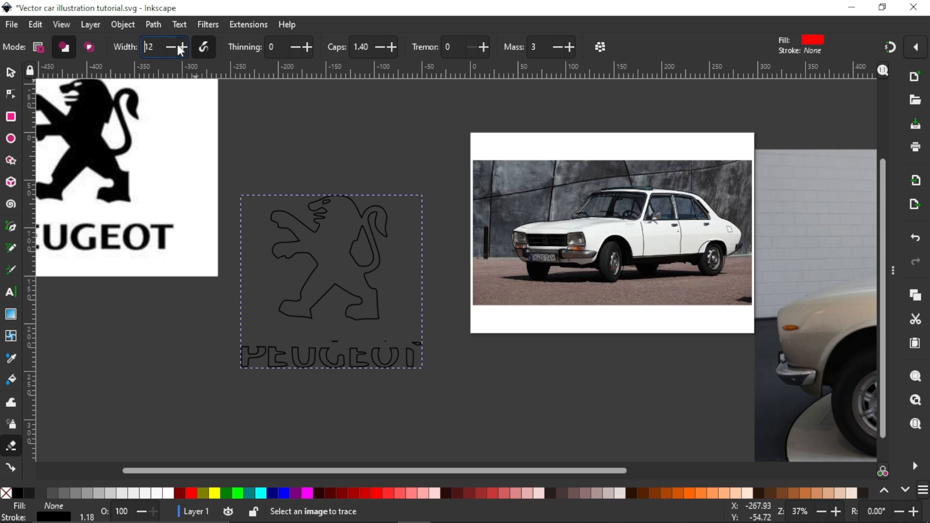
scroll(180, 50, "up", 17)
mouse_move(176, 347)
left_mouse_down()
mouse_move(304, 361)
mouse_move(430, 348)
mouse_move(306, 346)
mouse_move(253, 357)
mouse_move(319, 368)
mouse_move(432, 361)
left_mouse_up()
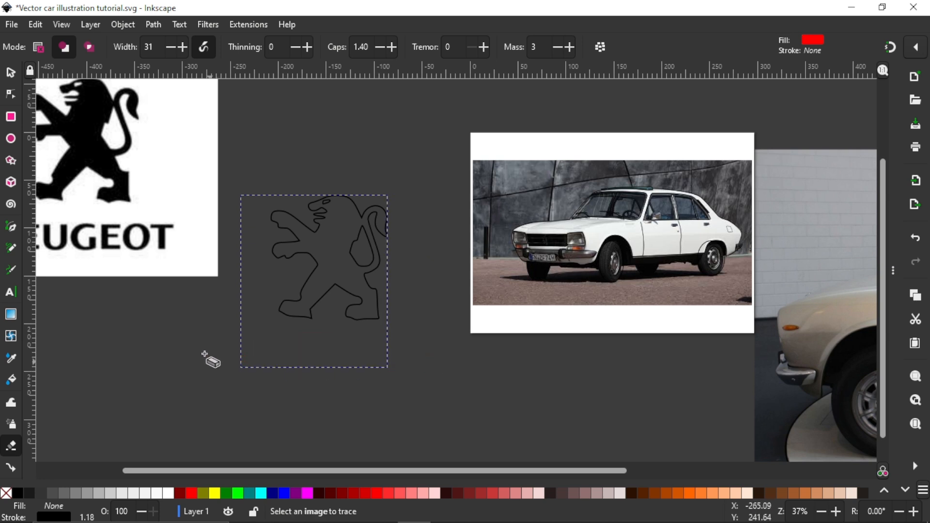
left_click_drag(204, 353, 416, 371)
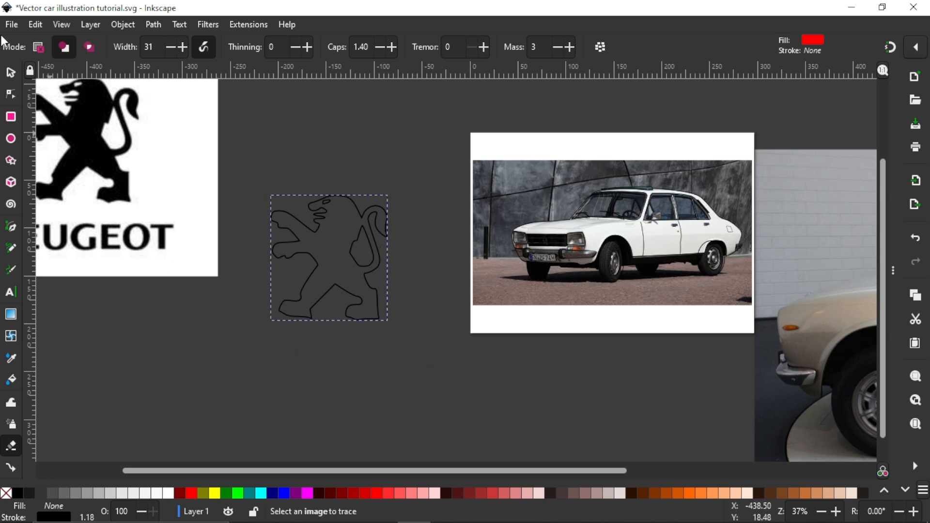
left_click(11, 72)
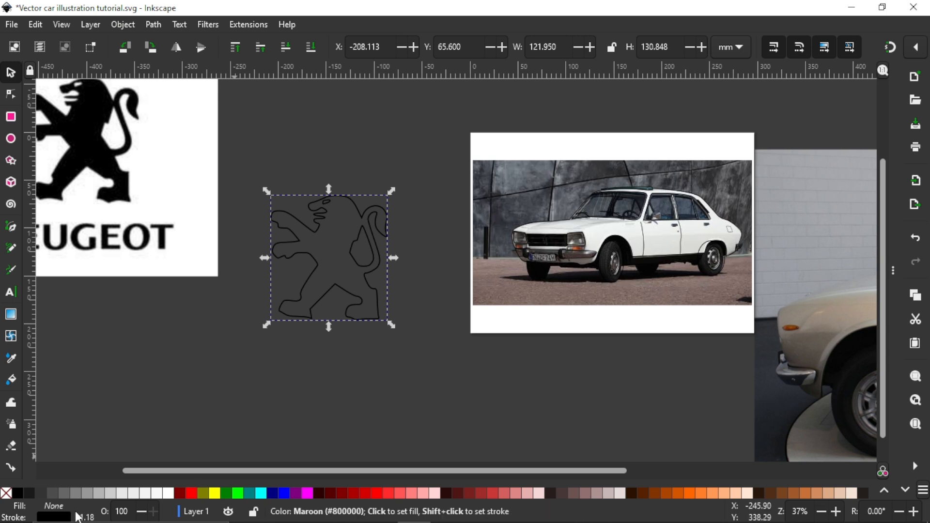
Set the stroke width of the lion outline to 1.479 mm
left_click(105, 516)
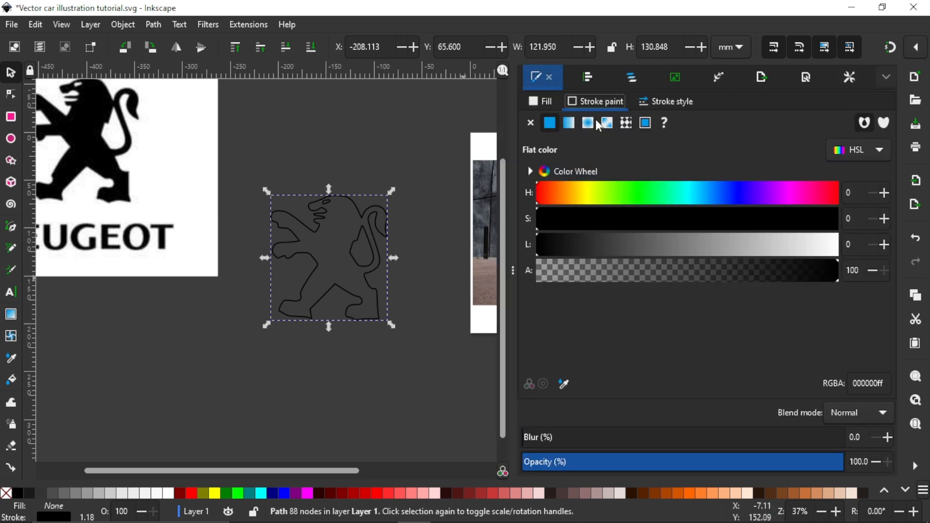
left_click(658, 102)
left_click(613, 128)
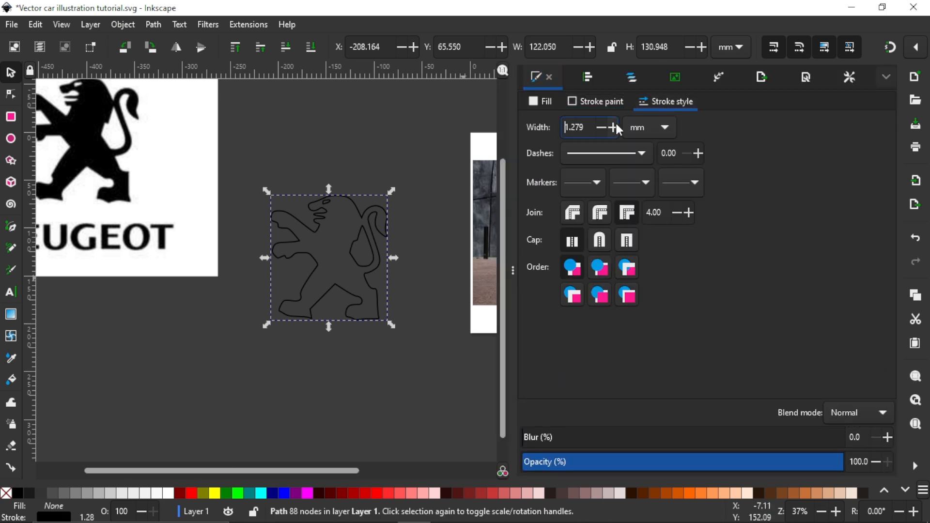
left_click(613, 128)
left_click(613, 127)
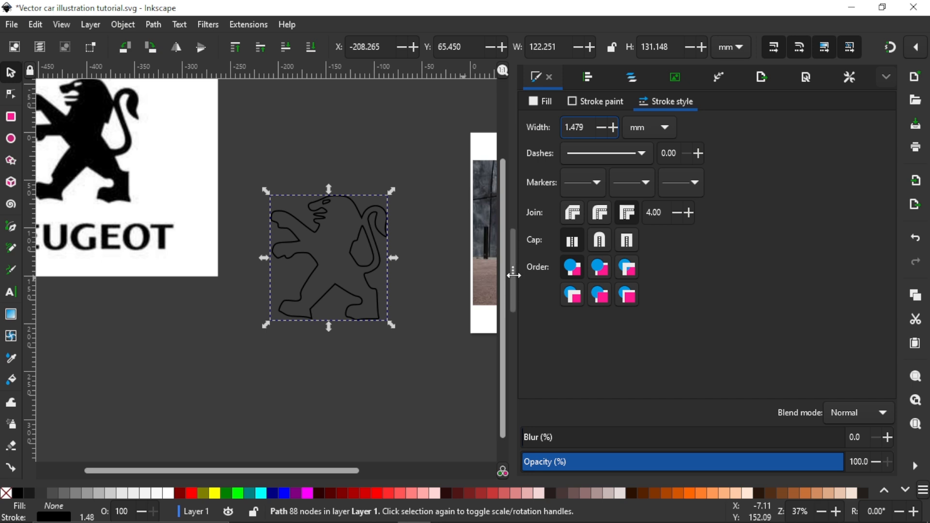
key("F12")
Give the lion outline a yellow stroke and scale it down onto the middle of the car's grille, about 6.3 mm wide
mouse_move(395, 188)
left_mouse_down()
mouse_move(387, 225)
mouse_move(340, 260)
mouse_move(568, 245)
mouse_move(560, 241)
left_mouse_up()
left_click(339, 257)
scroll(560, 240, "up", 6, "ctrl")
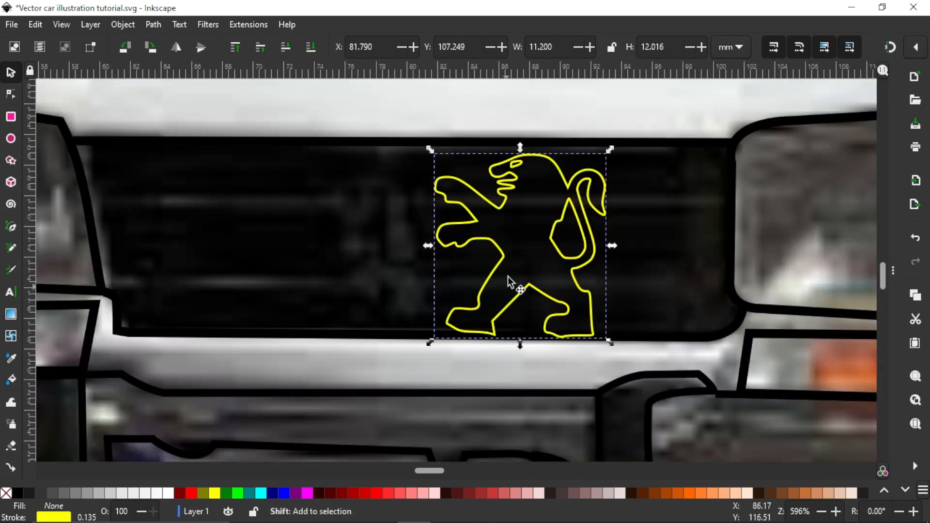
left_click_drag(374, 184, 421, 184)
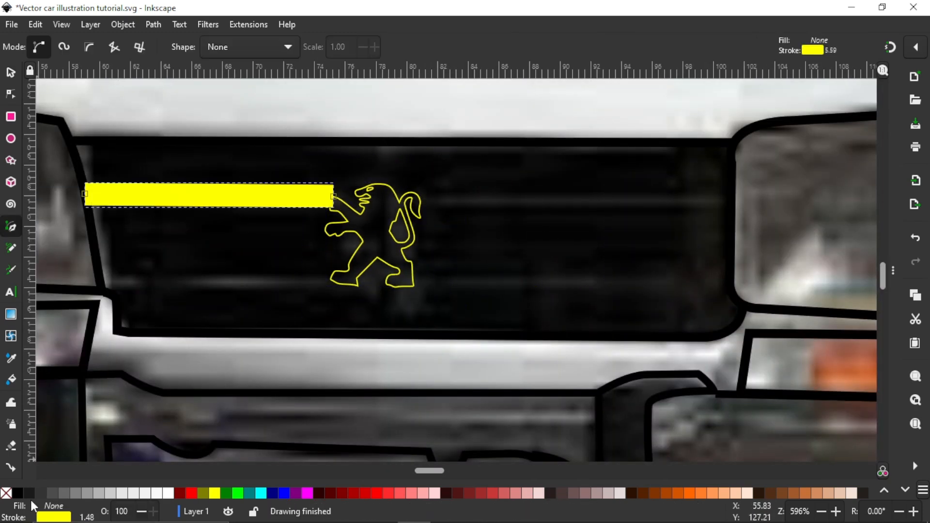
Draw horizontal yellow trim lines with a 0.1 mm stroke across the grille on both sides of the lion emblem
key("ctrl+shift+f")
left_click(100, 277)
left_click(330, 277)
key("Return")
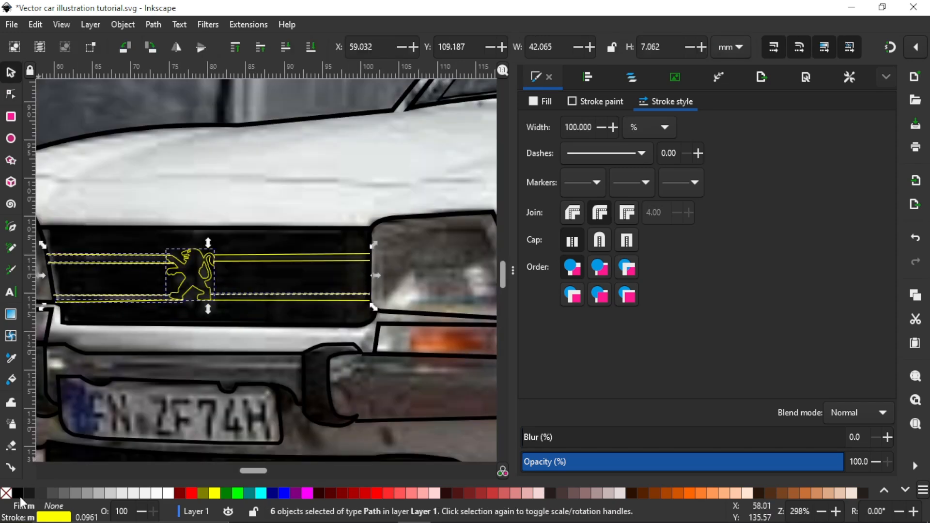
left_click(614, 127)
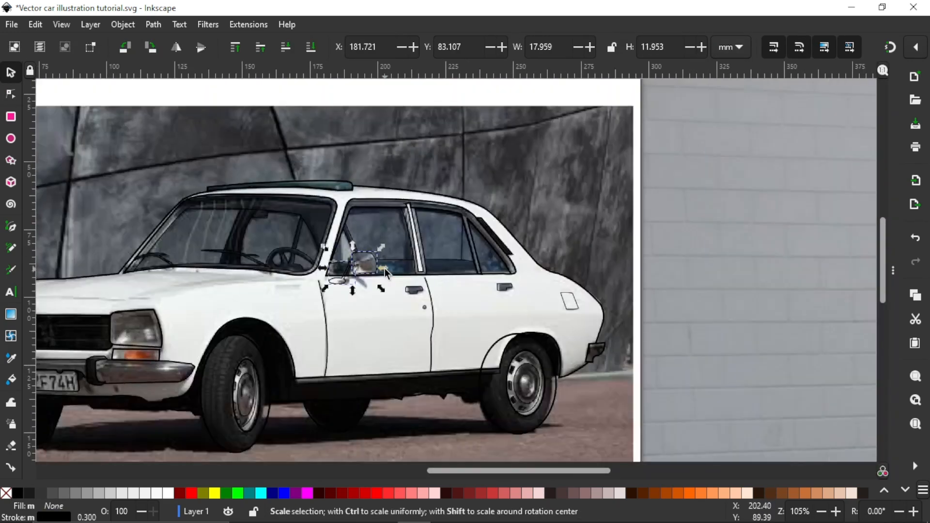
Delete the beige car reference photo and the Peugeot logo image beside the page
scroll(384, 269, "down", 1)
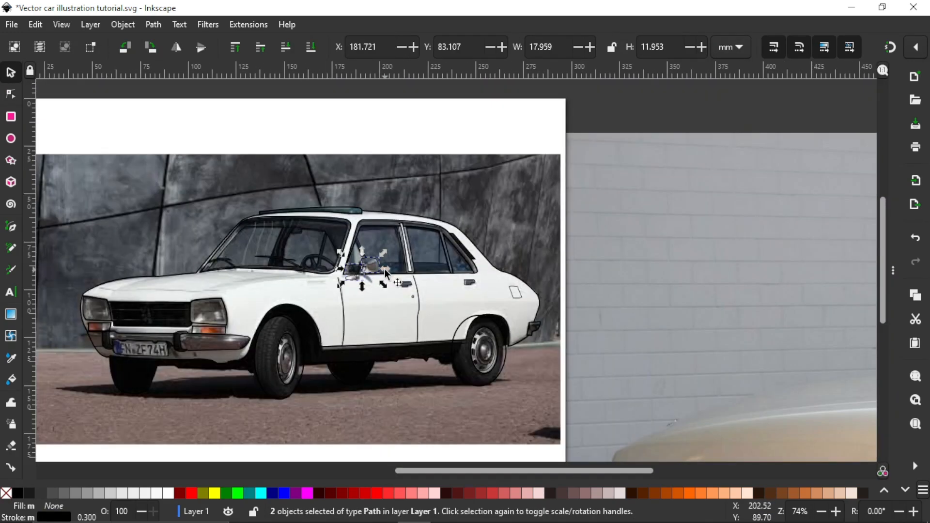
scroll(384, 269, "down", 2)
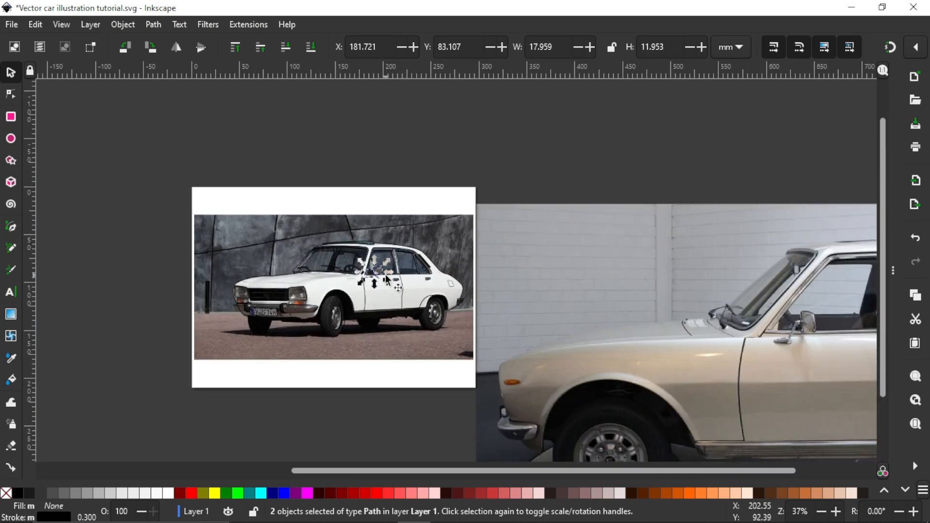
left_click(393, 159)
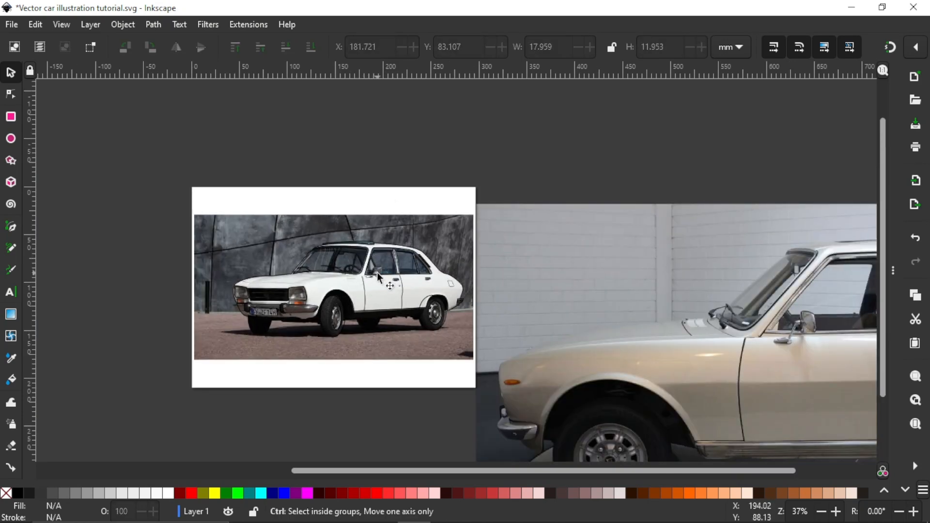
scroll(377, 272, "down", 2)
left_click(479, 283)
key("Delete")
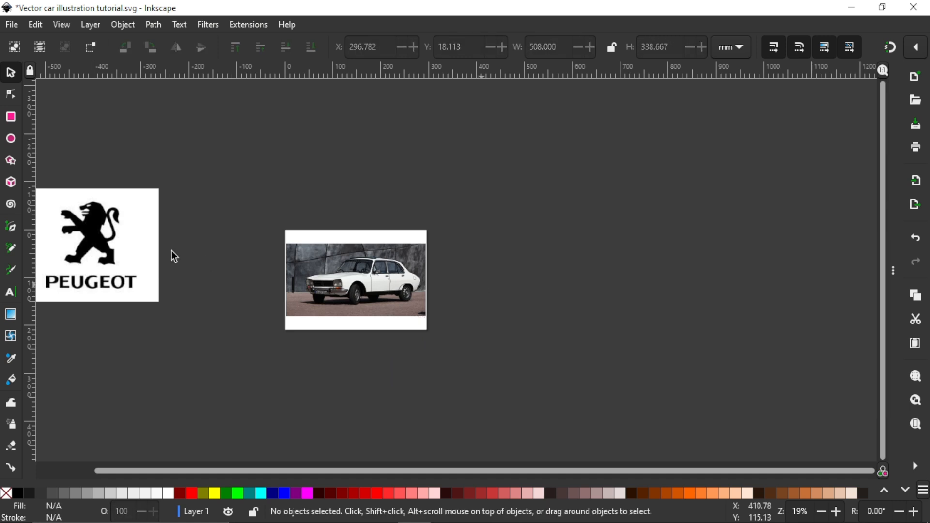
left_click(125, 242)
key("Delete")
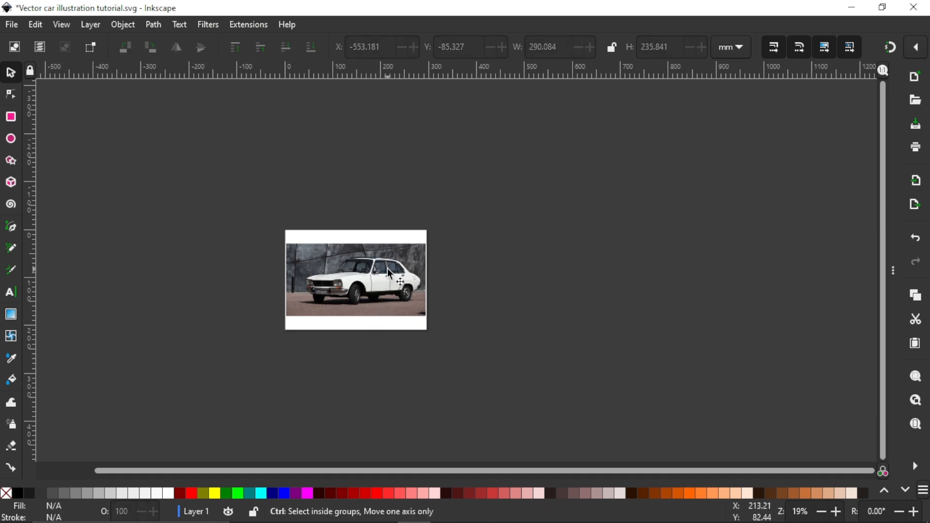
Lower the opacity of the white car photo on the page to 6.5%
scroll(389, 274, "up", 3)
left_click(462, 220)
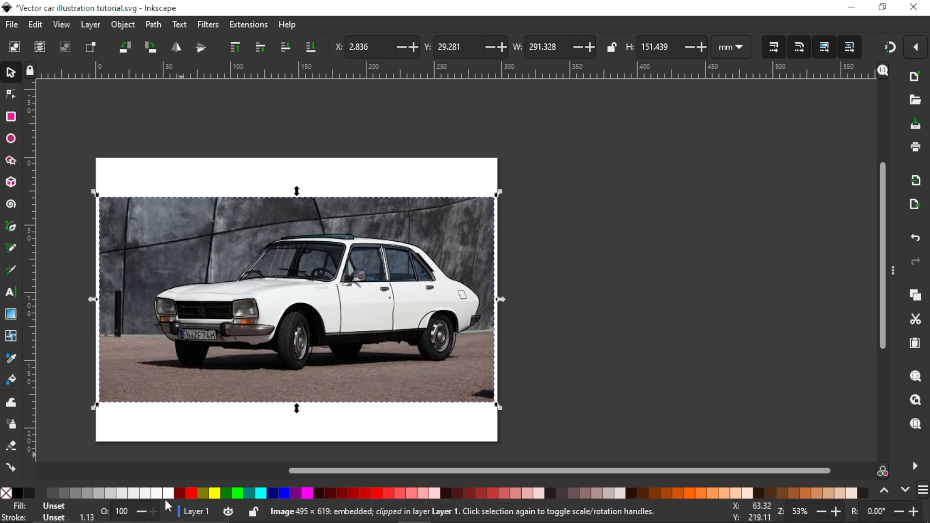
left_click(64, 508)
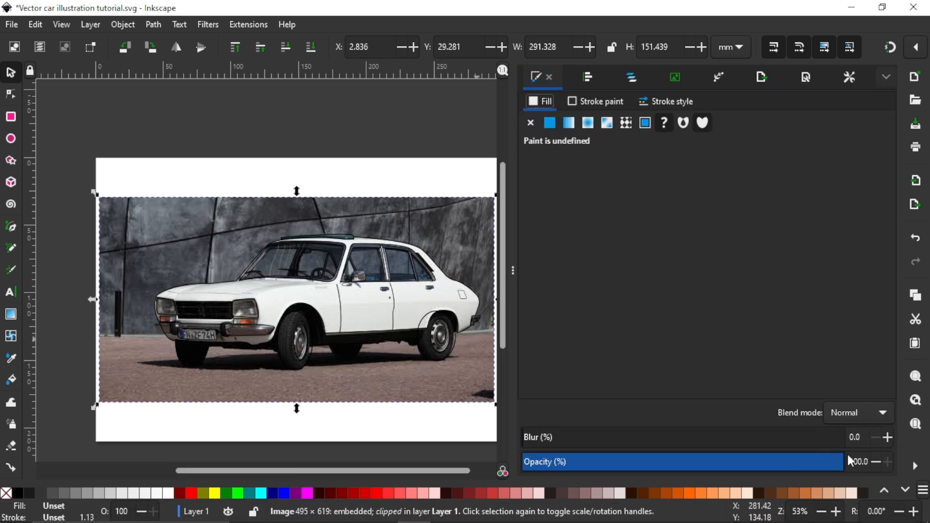
mouse_move(834, 463)
left_mouse_down()
mouse_move(510, 477)
mouse_move(538, 471)
left_mouse_up()
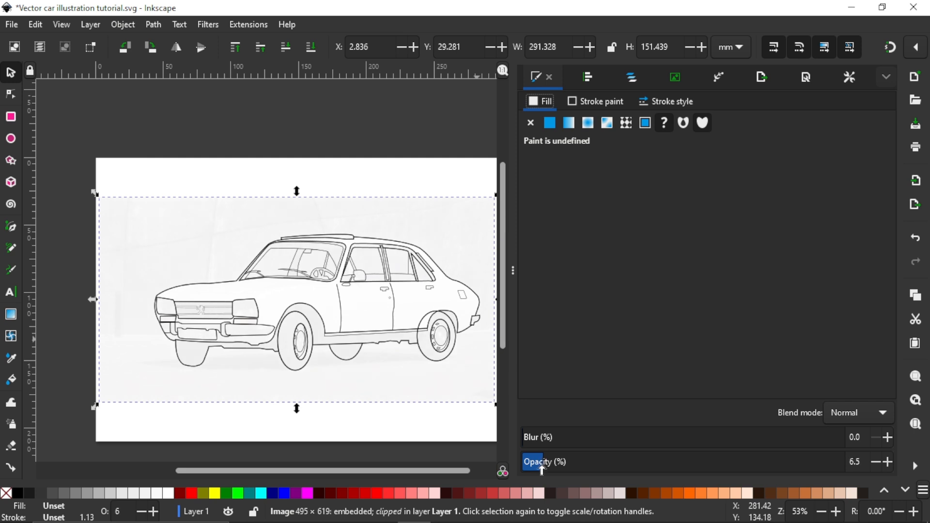
left_click(512, 273)
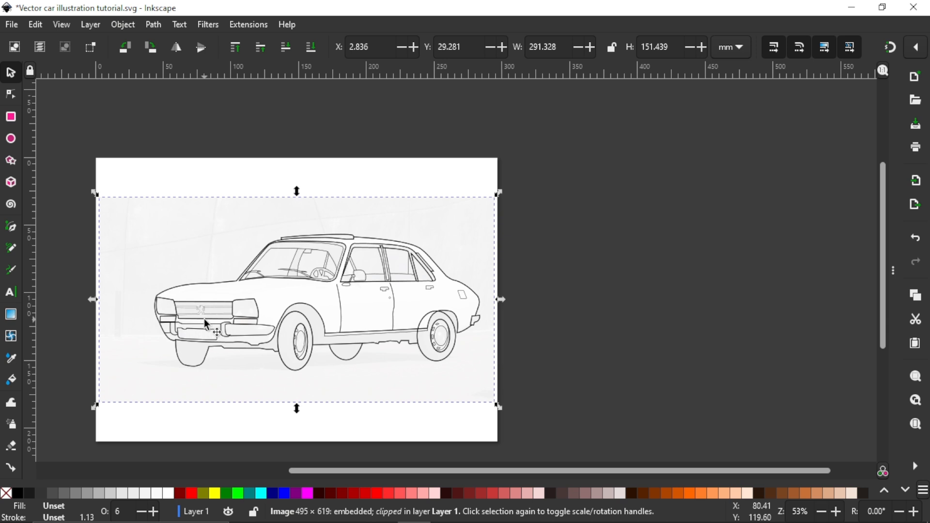
Set the stroke width of the lion emblem on the grille to 0.177 mm
scroll(206, 318, "up", 4)
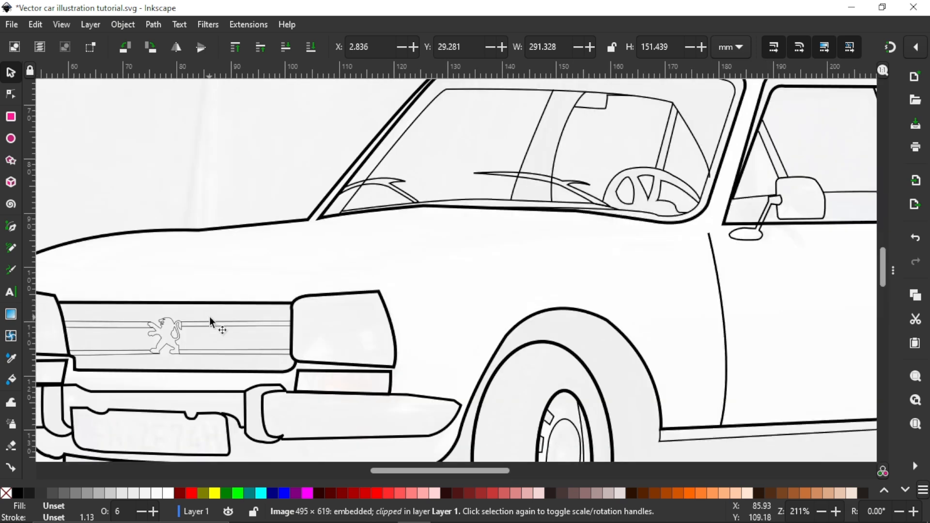
scroll(209, 318, "up", 2)
scroll(291, 356, "left", 6)
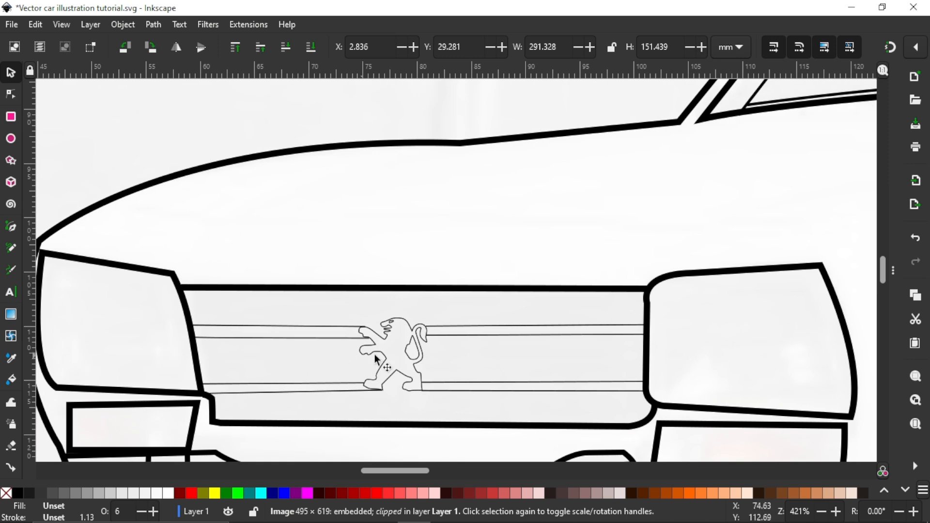
scroll(412, 357, "down", 4)
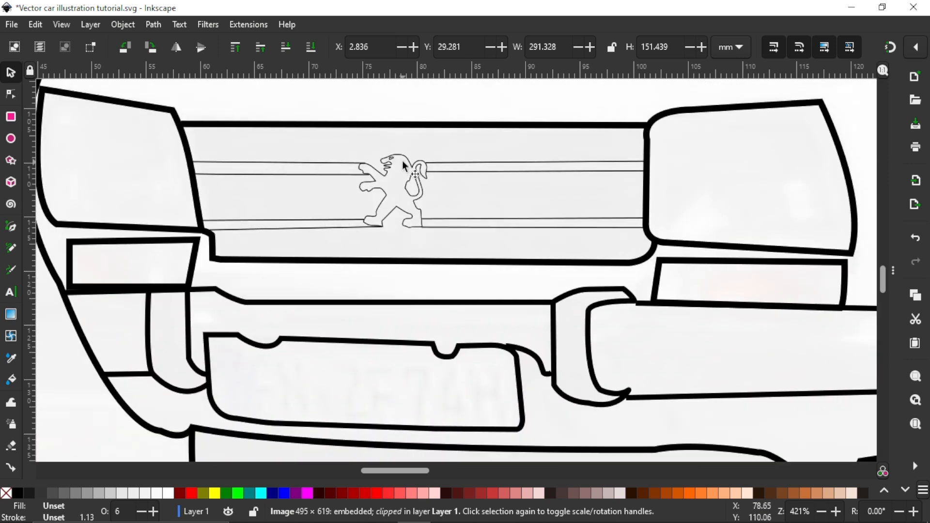
left_click(404, 154)
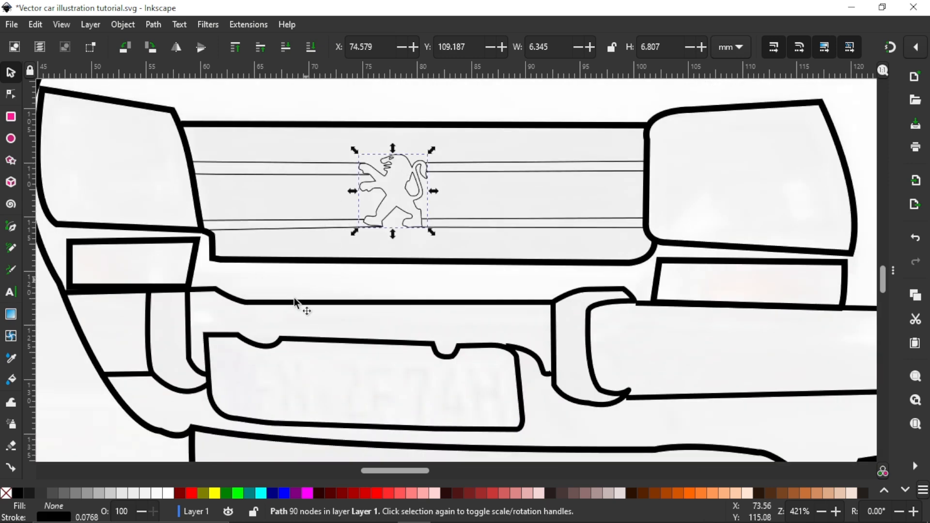
left_click(64, 518)
left_click(654, 103)
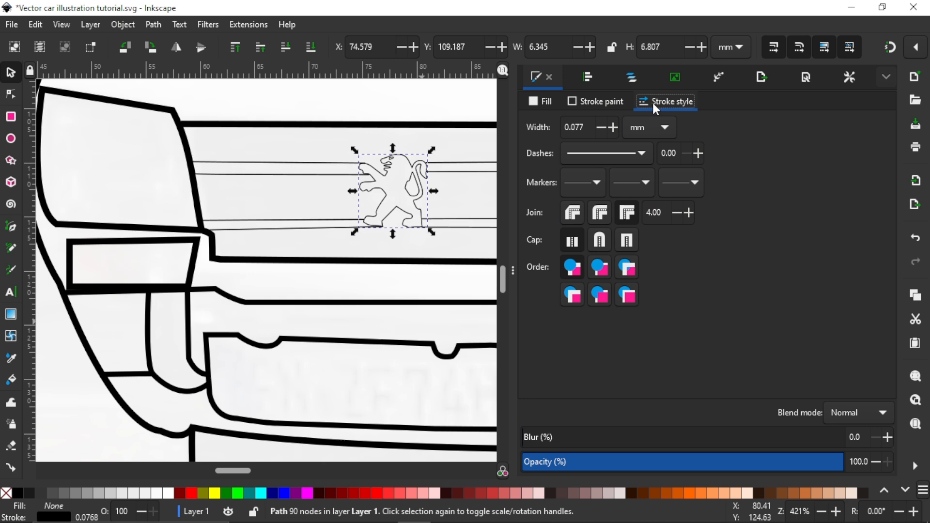
left_click(614, 127)
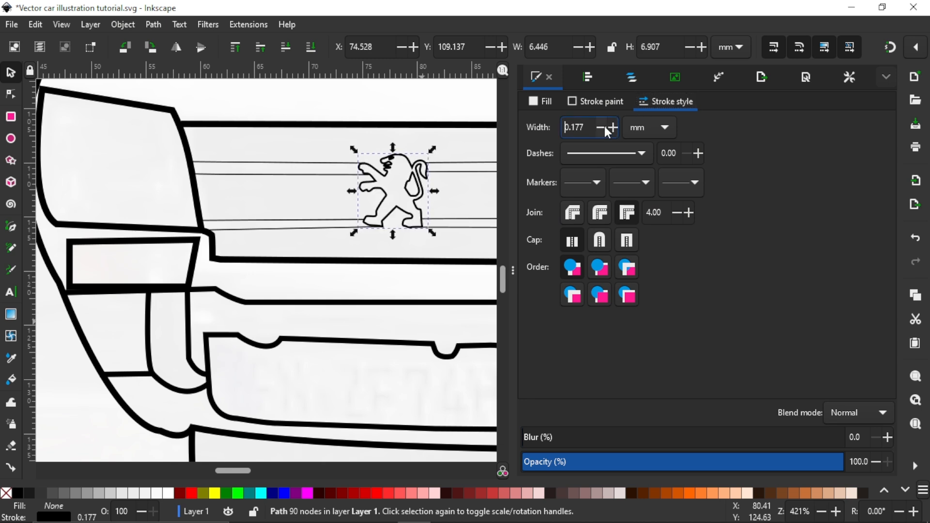
left_click(603, 126)
left_click(613, 127)
Select all eight horizontal trim lines on the grille and set their stroke width to 0.2 mm
left_click(308, 164)
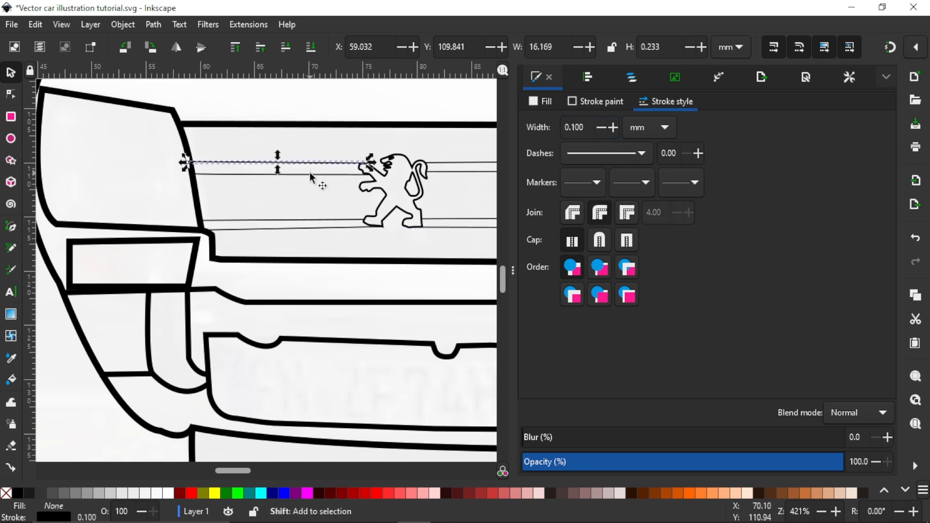
left_click(310, 174, "shift")
left_click(316, 220, "shift")
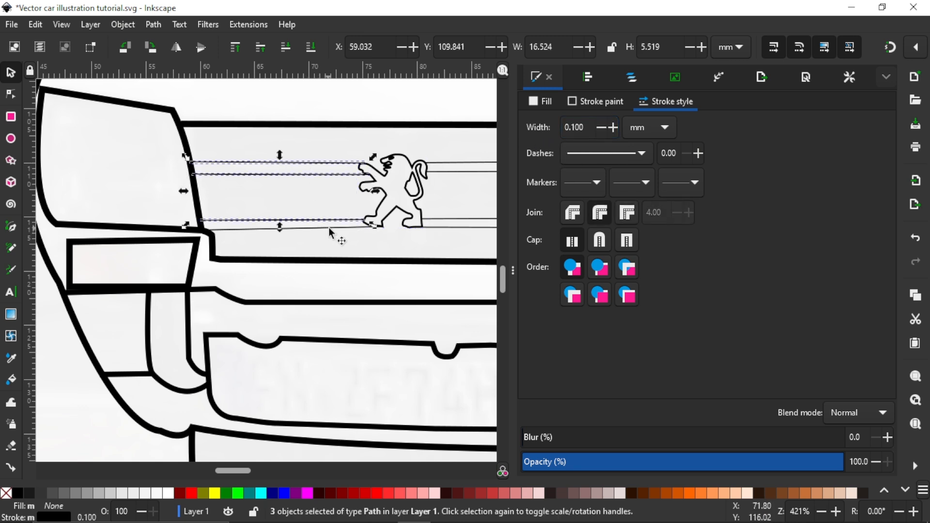
left_click(359, 224, "shift")
left_click(451, 162, "shift")
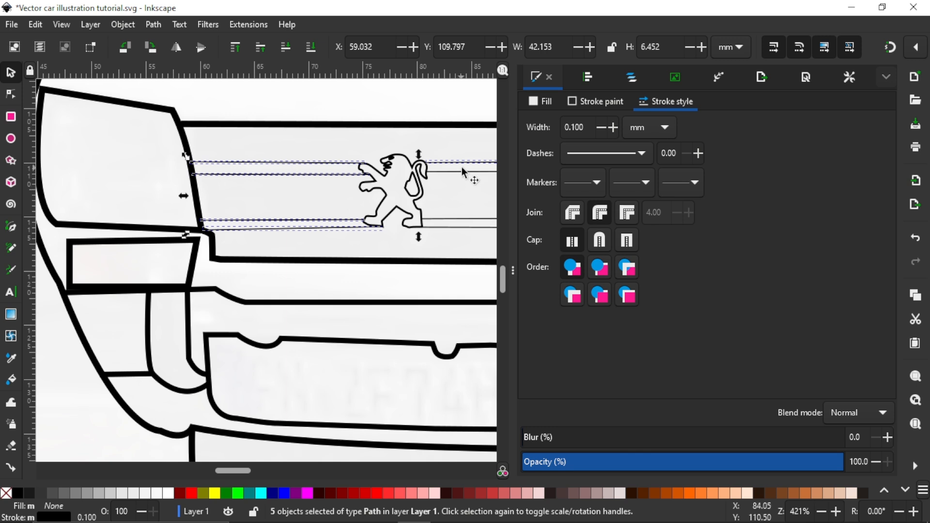
left_click(462, 171, "shift")
left_click(458, 219, "shift")
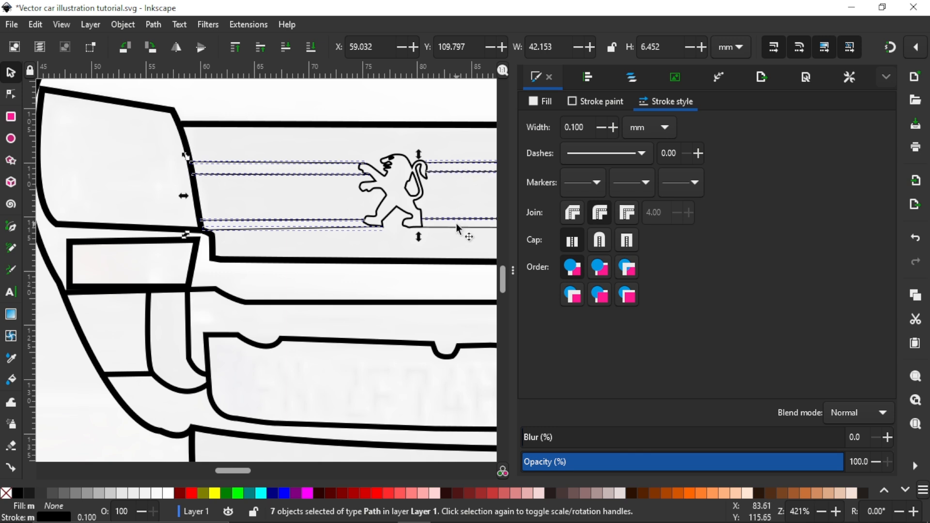
left_click(459, 226, "shift")
left_click(614, 127)
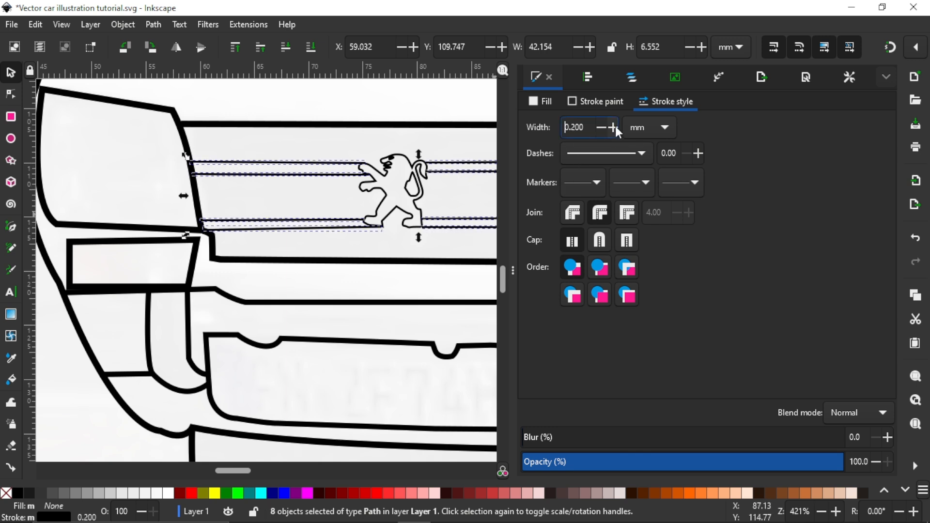
left_click(512, 270)
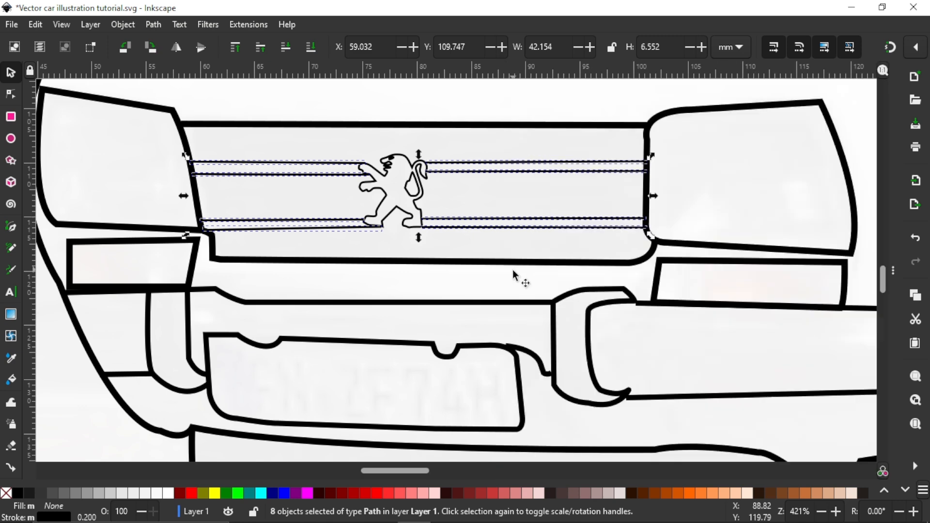
left_click(513, 281)
Set the stroke width of the narrow sill trim path below the doors to 0.365 mm
scroll(513, 282, "down", 1)
scroll(512, 280, "down", 3)
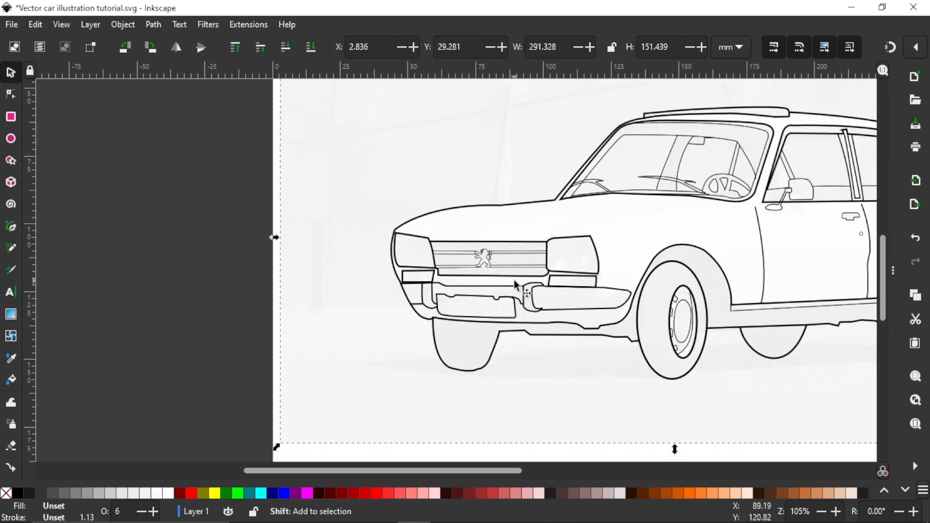
scroll(513, 280, "right", 5)
scroll(513, 280, "right", 4)
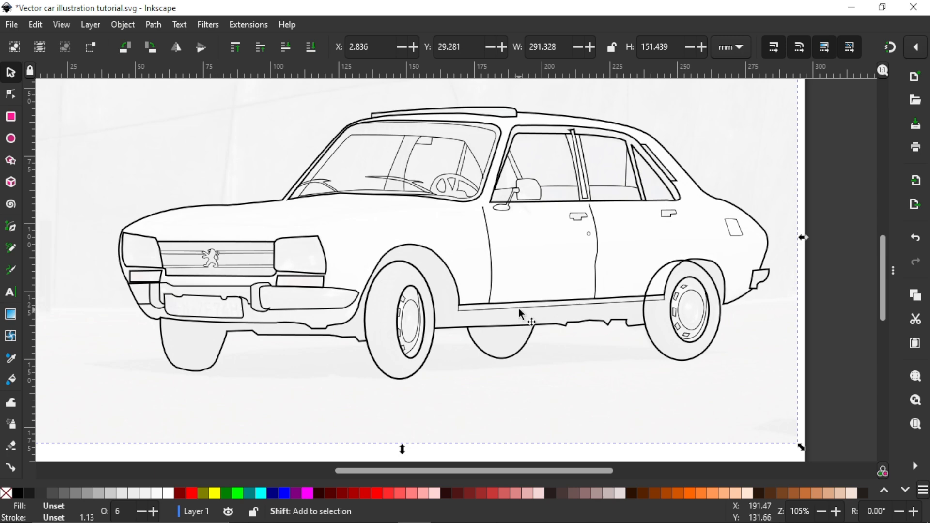
scroll(683, 314, "down", 2)
scroll(714, 317, "up", 2)
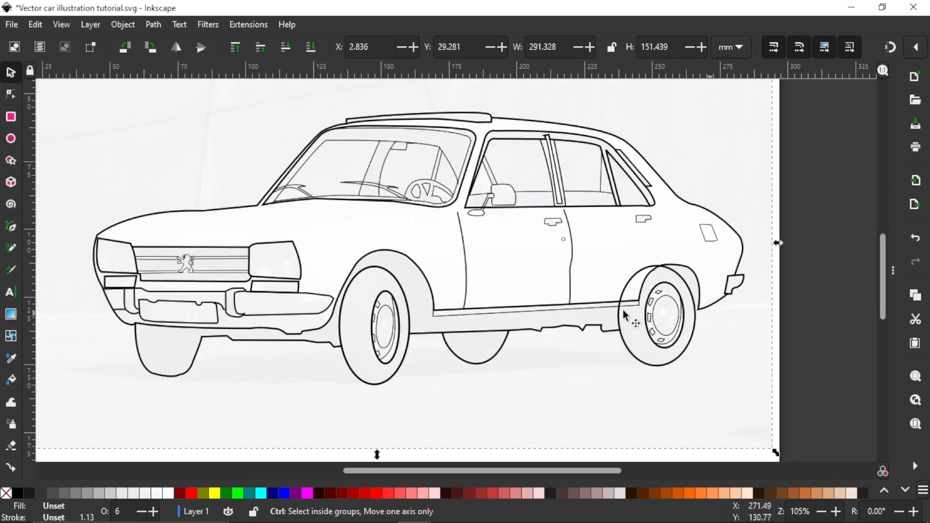
scroll(577, 312, "right", 6)
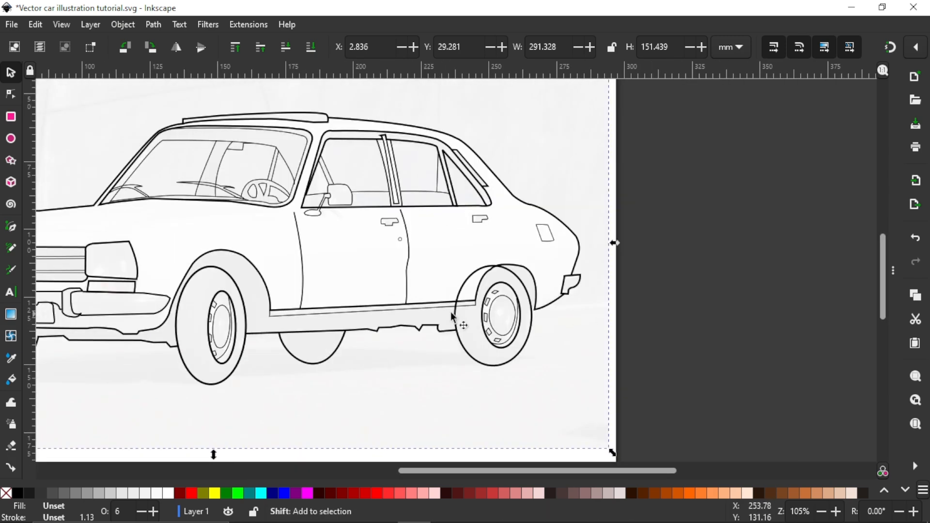
scroll(393, 310, "up", 2)
left_click(399, 316)
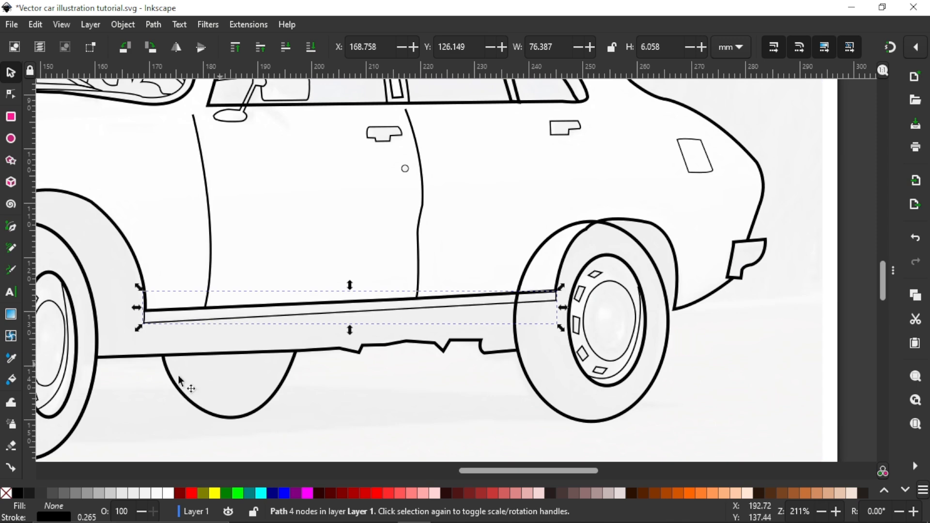
left_click(47, 516)
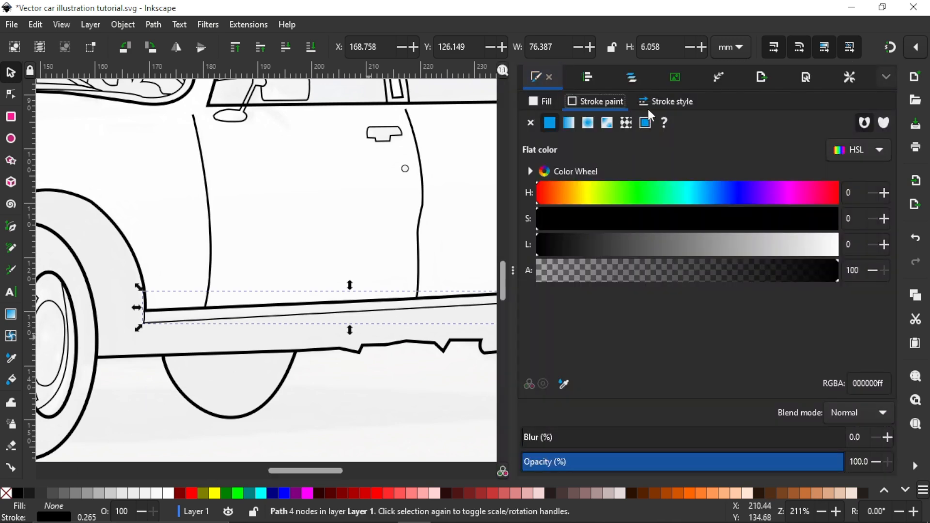
left_click(672, 102)
left_click(614, 128)
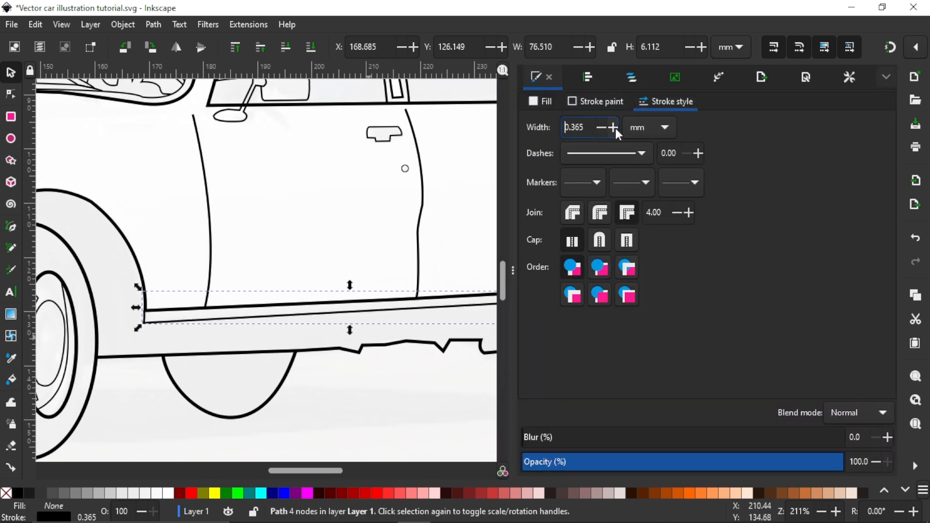
Close the stroke settings and select the outer ellipse of the rear wheel's tyre
left_click(512, 269)
scroll(528, 267, "down", 1)
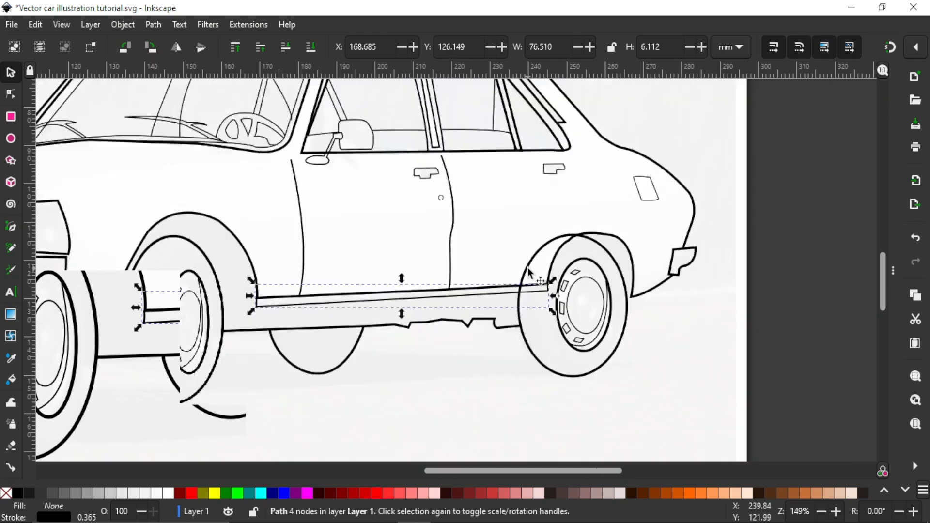
scroll(528, 268, "down", 1)
scroll(537, 307, "up", 1)
scroll(439, 294, "up", 2)
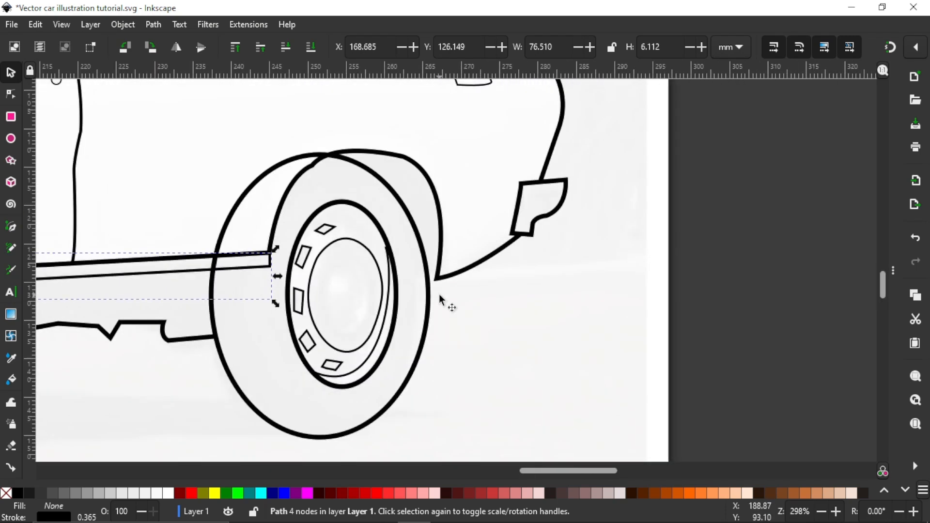
left_click(379, 176)
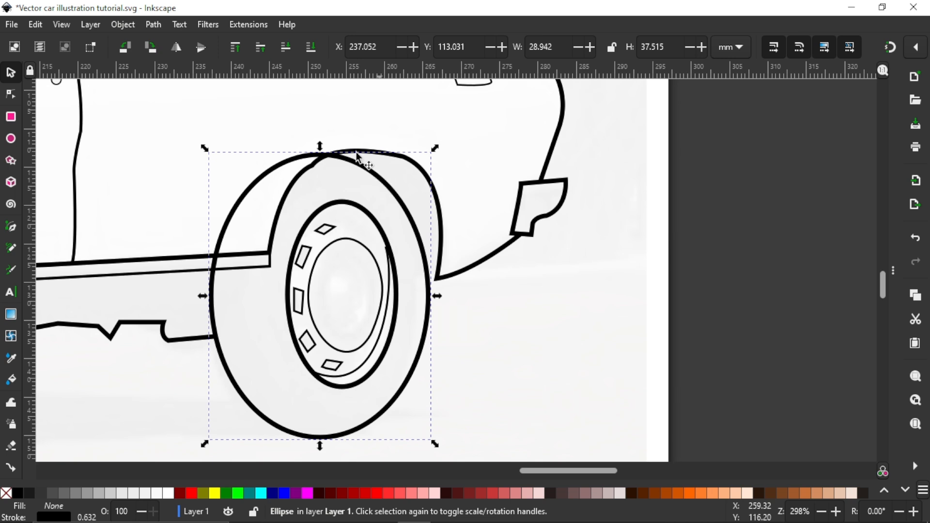
Try to convert the rear tyre's outer ellipse with Stroke to Path for node editing
left_click(153, 25)
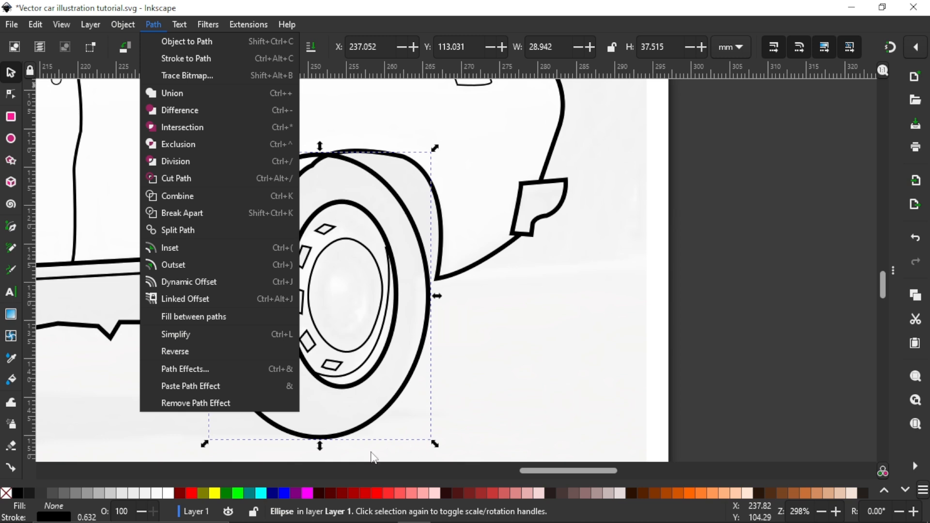
left_click(225, 59)
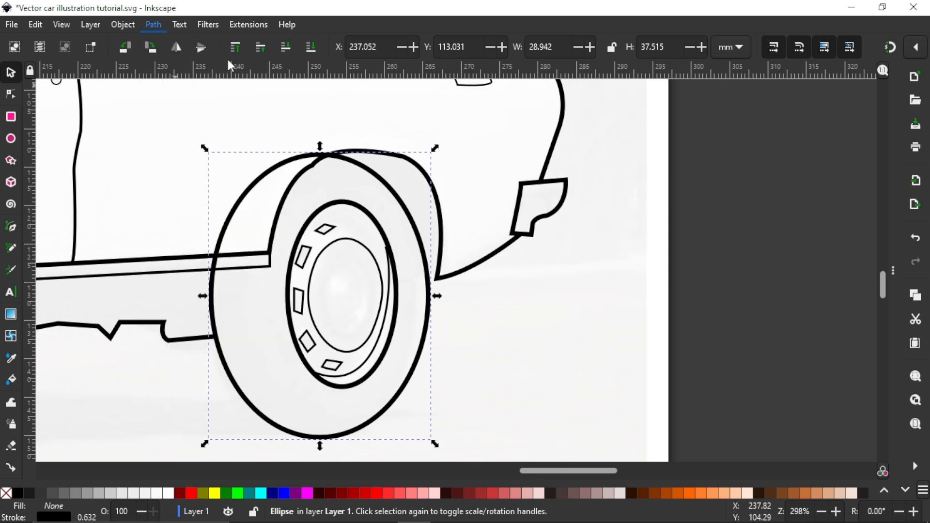
left_click(154, 25)
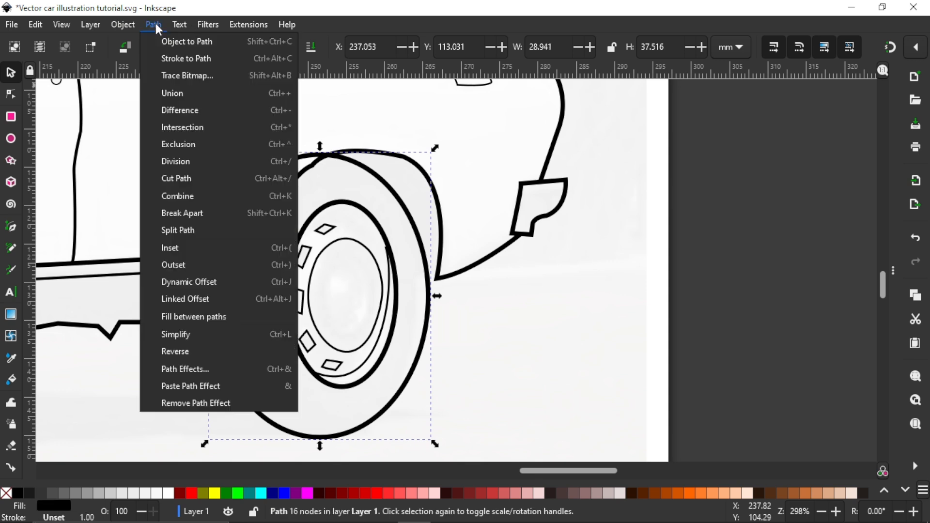
left_click(165, 60)
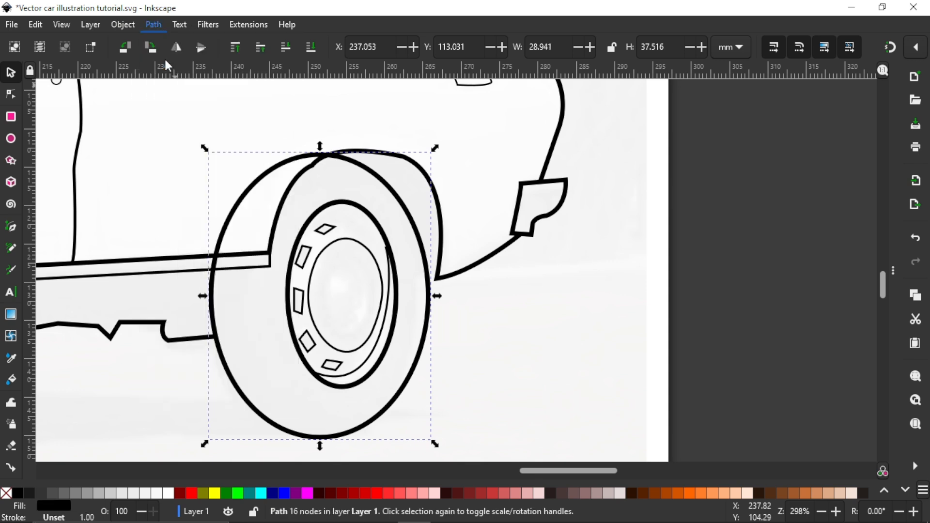
left_click(11, 97)
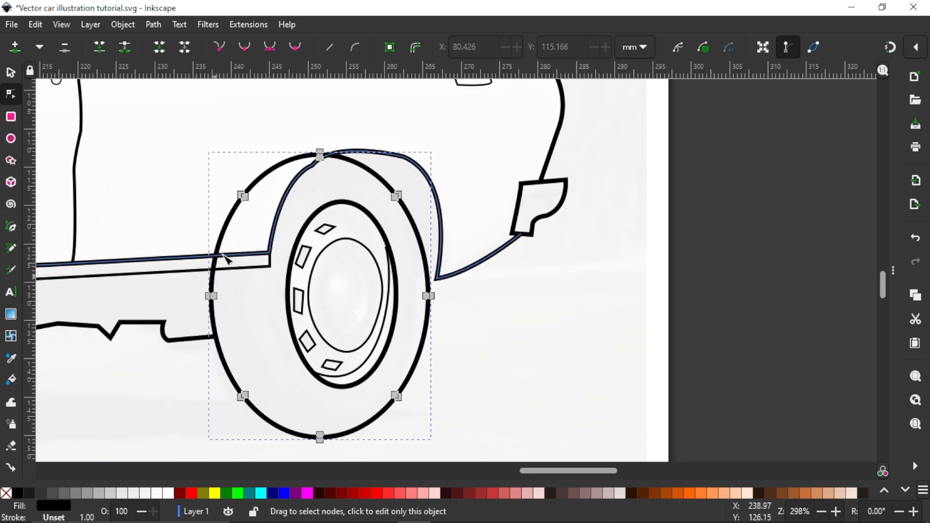
scroll(213, 280, "up", 1)
Convert the rear tyre's outer ellipse with Object to Path, keeping it as a stroked outline
left_click(123, 25)
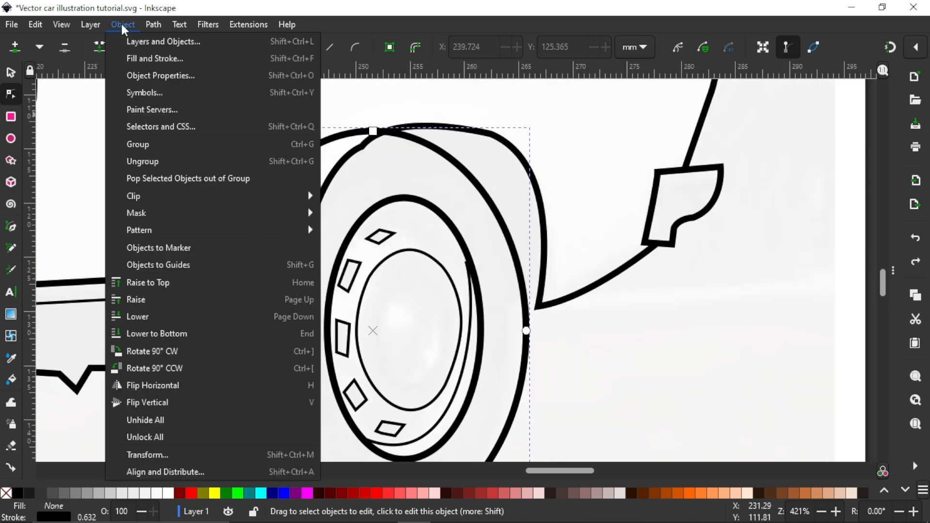
mouse_move(154, 24)
left_click(180, 42)
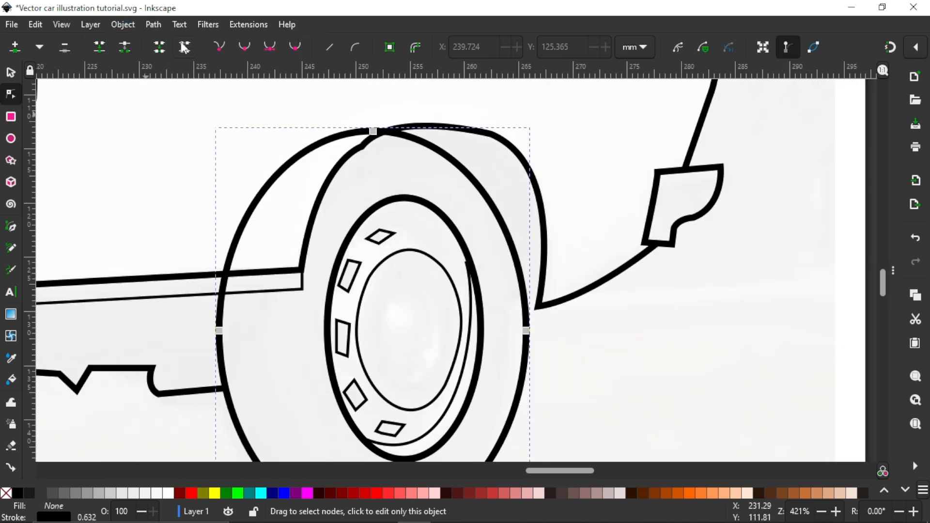
Insert a node where the rear tyre path crosses the lower sill trim line, break the path there and pull the upper loose end onto the sill
scroll(219, 314, "up", 1)
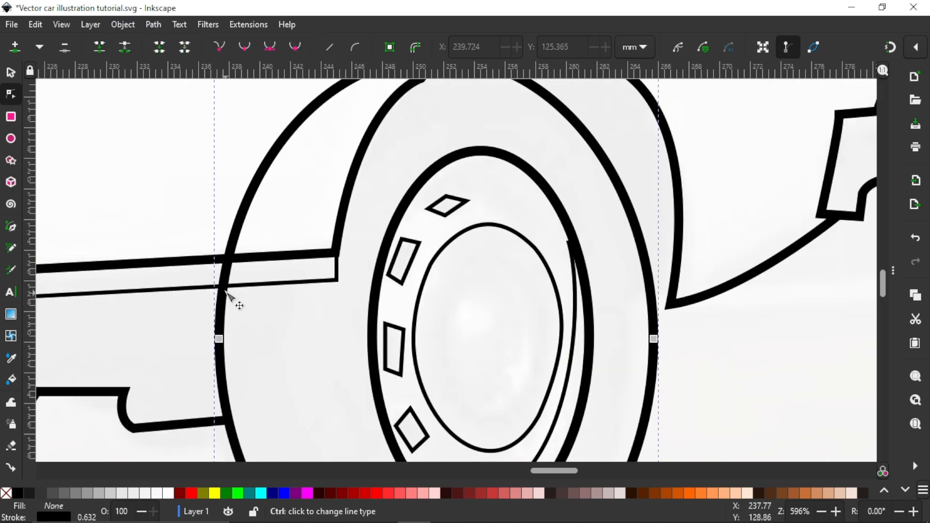
left_click(222, 287)
double_click(220, 286)
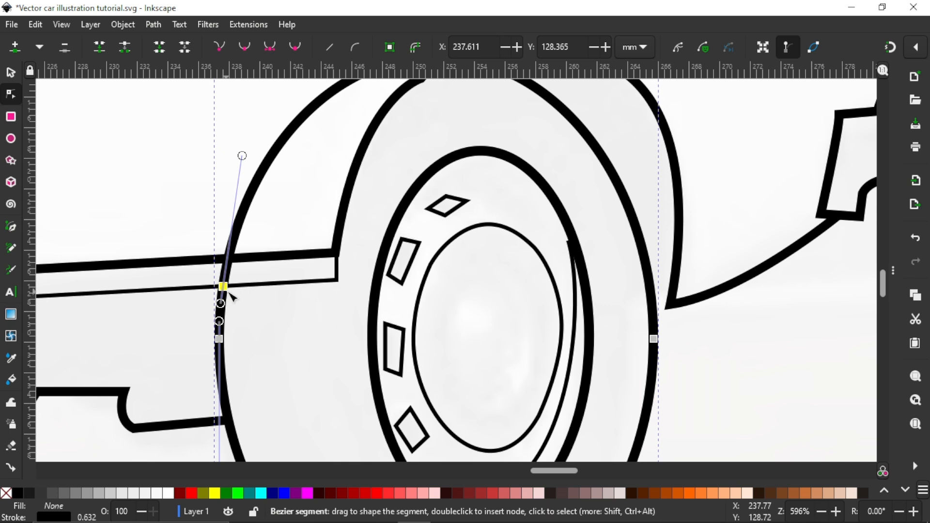
scroll(223, 290, "up", 2)
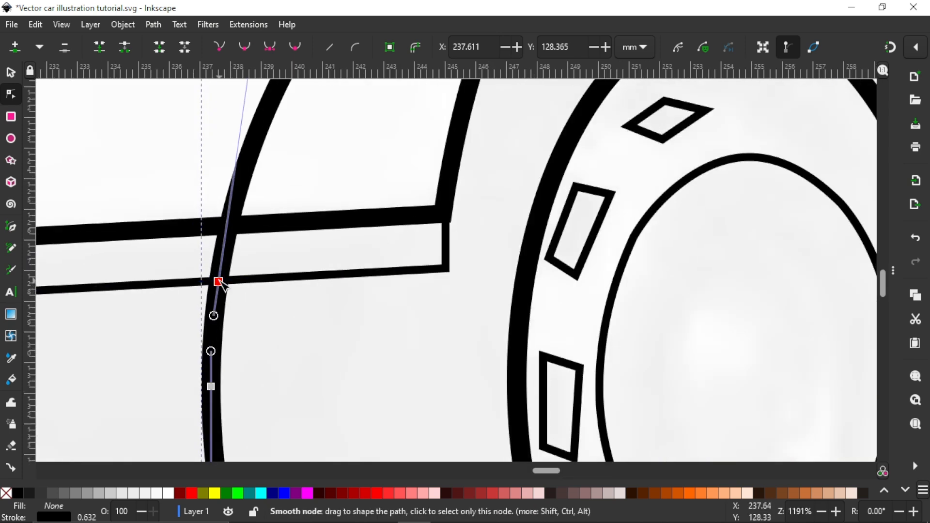
left_click(219, 281)
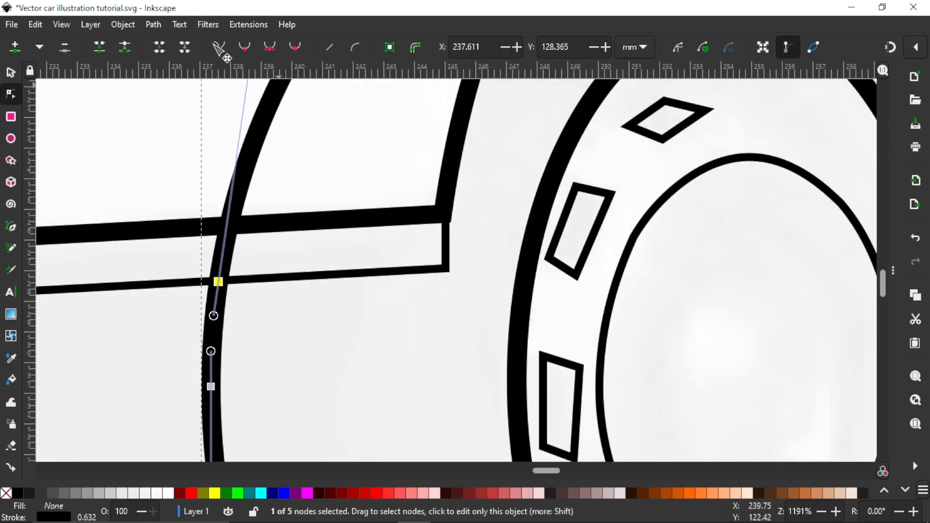
left_click(124, 44)
left_click_drag(221, 282, 240, 224)
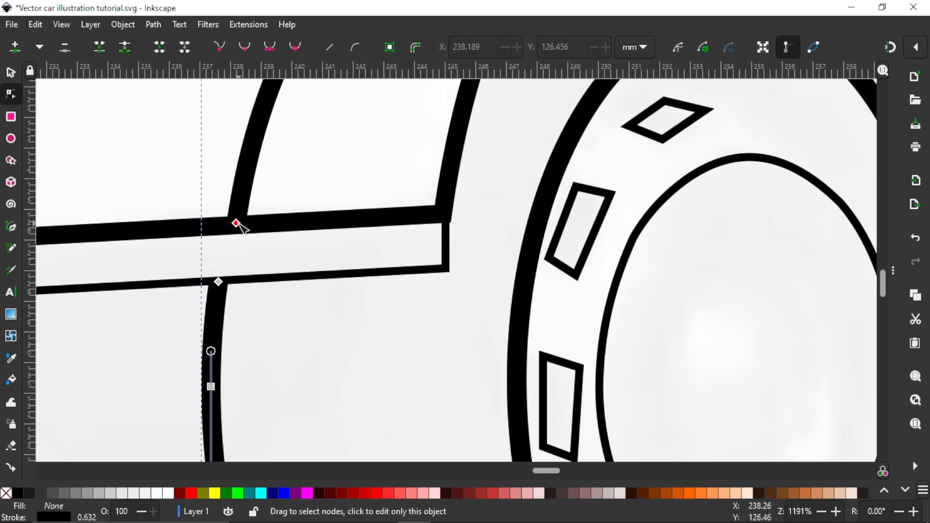
Delete the loose end node at the sill to remove the tyre arc overlapping the car body
scroll(312, 239, "down", 4)
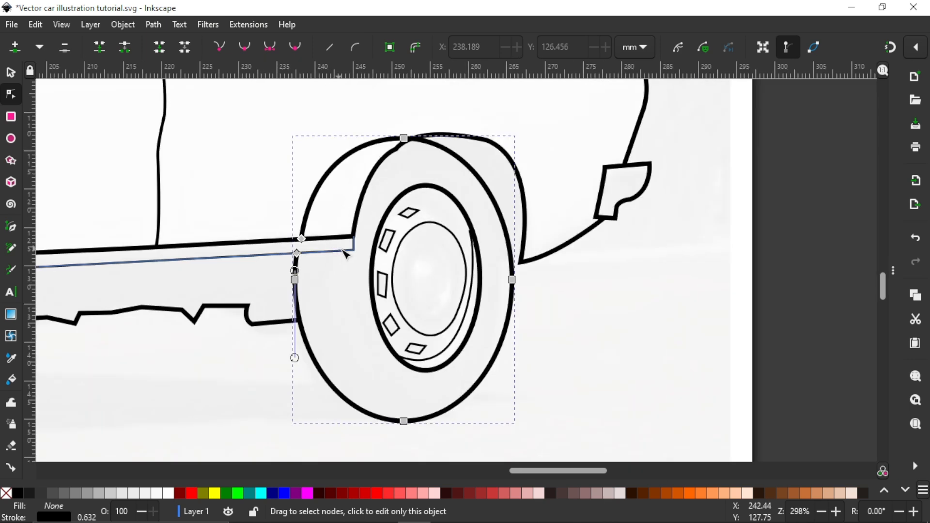
left_click(302, 239)
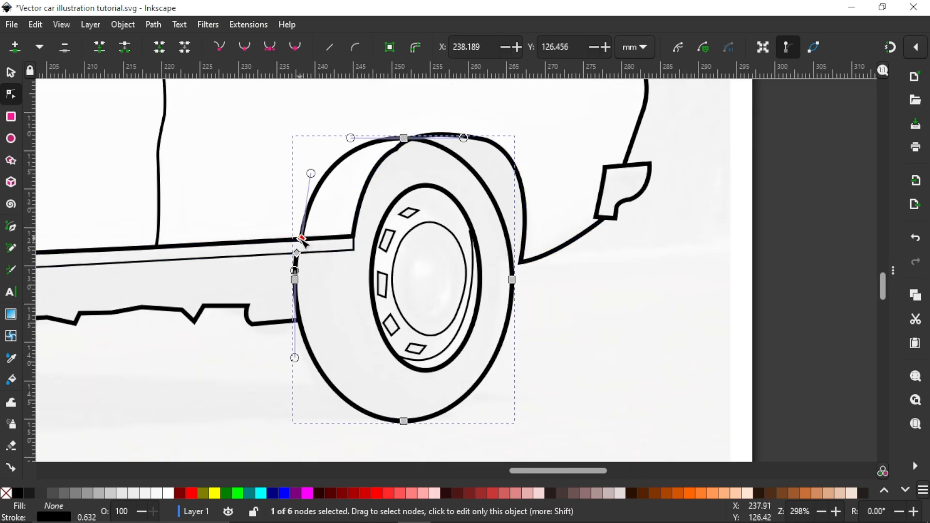
key("Delete")
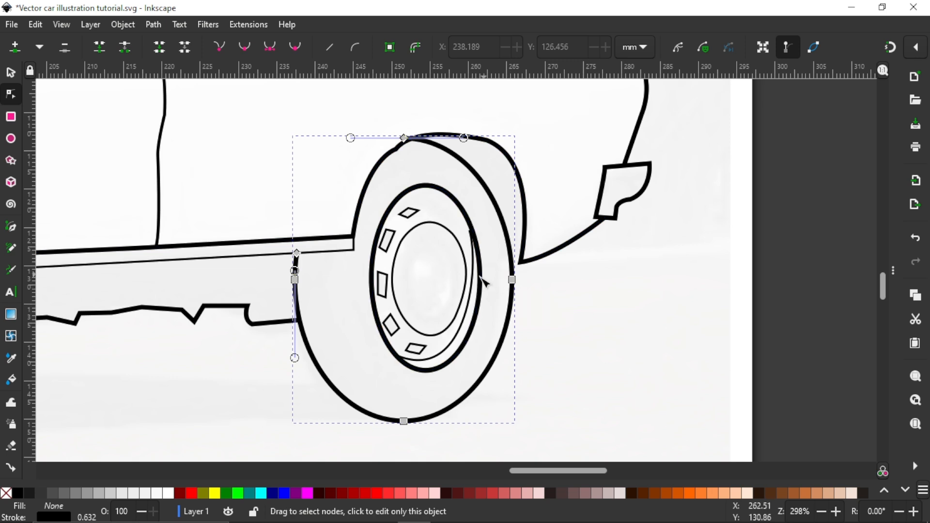
Select the car photo and raise its opacity to 100%
scroll(512, 288, "down", 1, "ctrl")
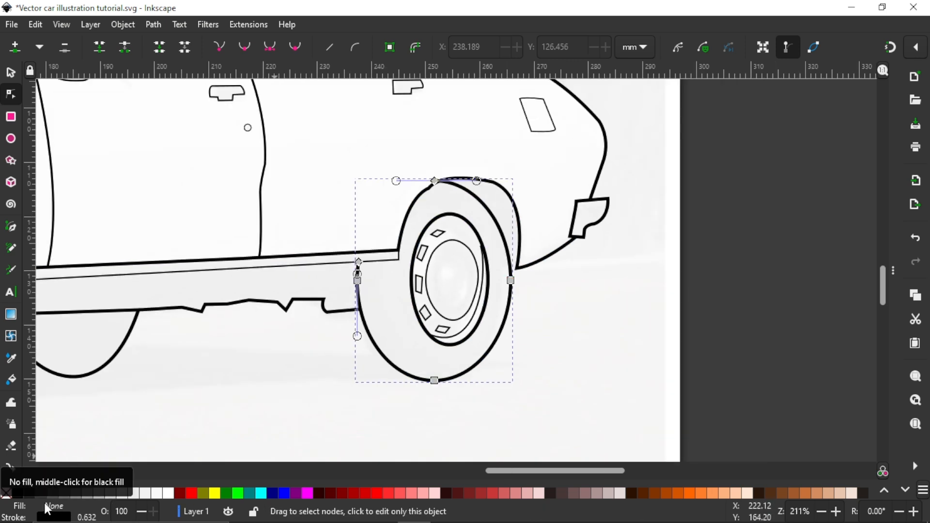
key("s")
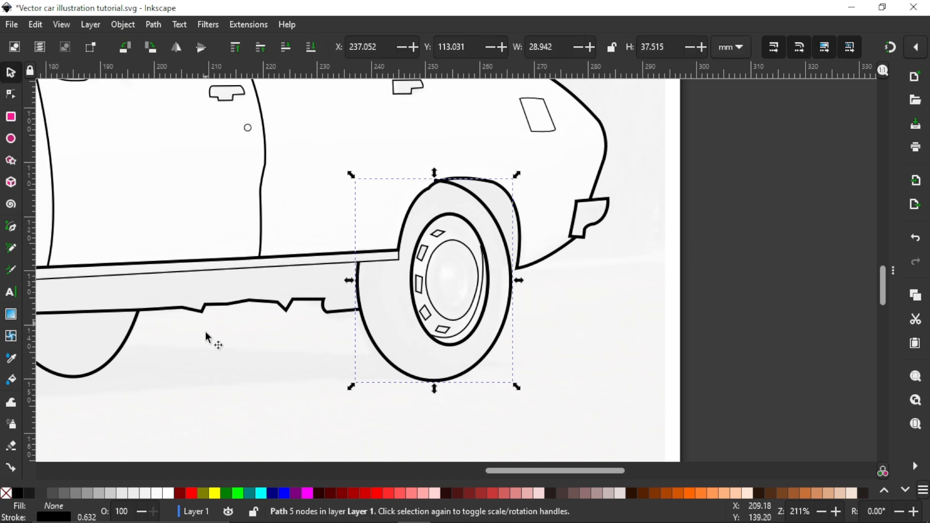
left_click(209, 347)
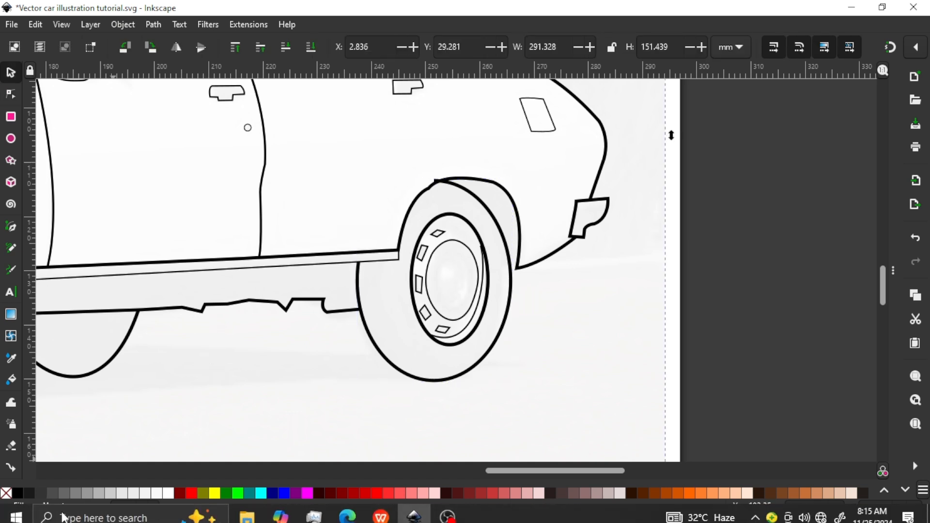
left_click(53, 507)
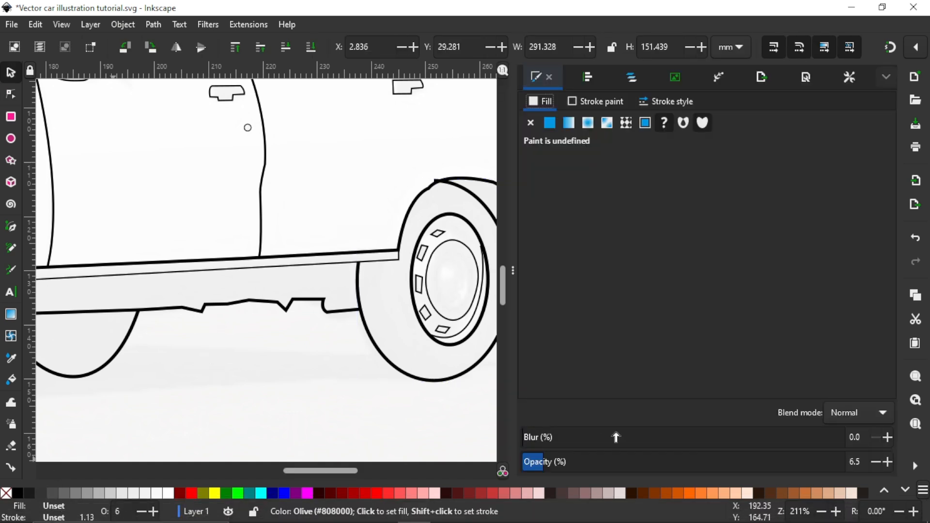
left_click_drag(637, 460, 925, 447)
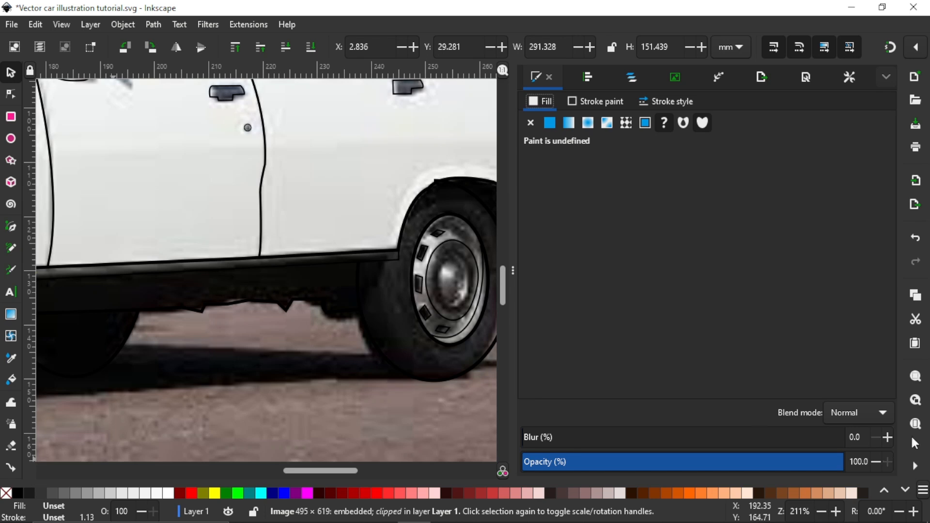
Move the rear tyre path's rearmost node inward to about X 264.233, Y 131.161 mm to match the tyre edge in the photo
scroll(411, 351, "right", 5)
scroll(344, 291, "up", 1)
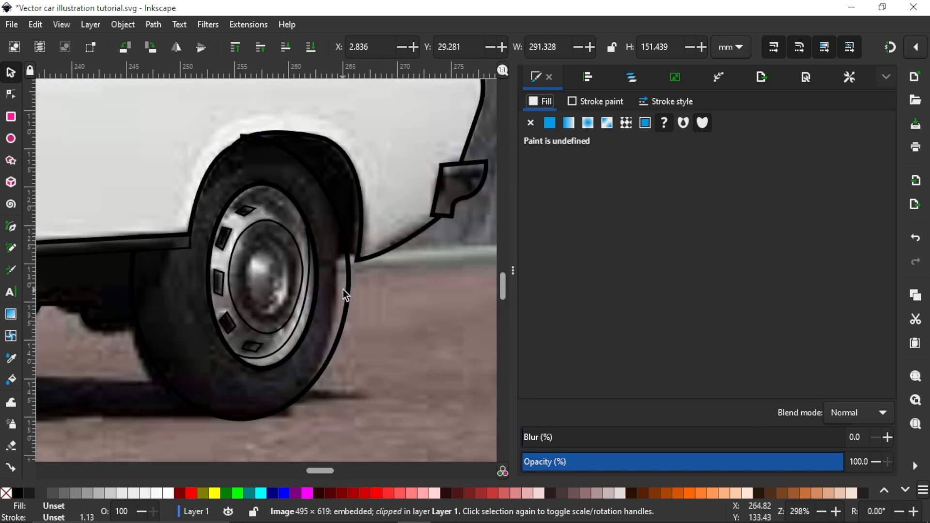
scroll(341, 289, "up", 2)
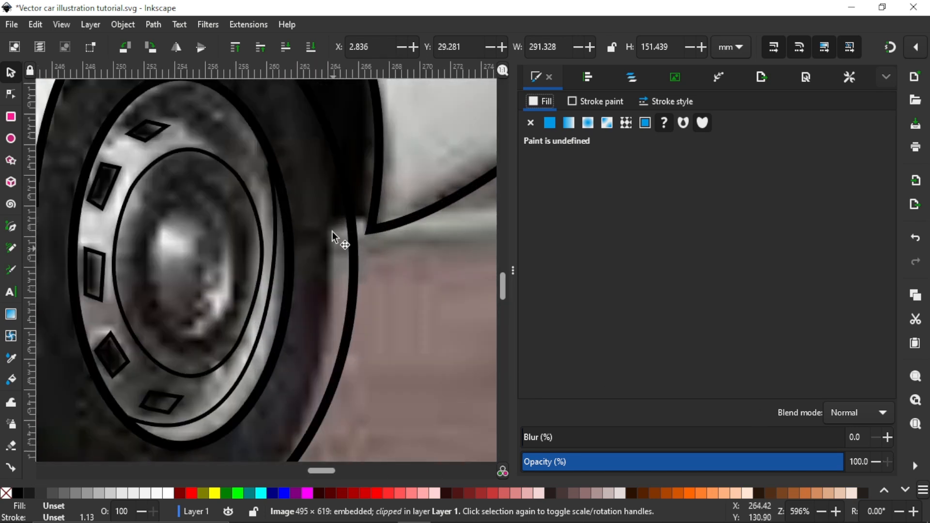
left_click(353, 255)
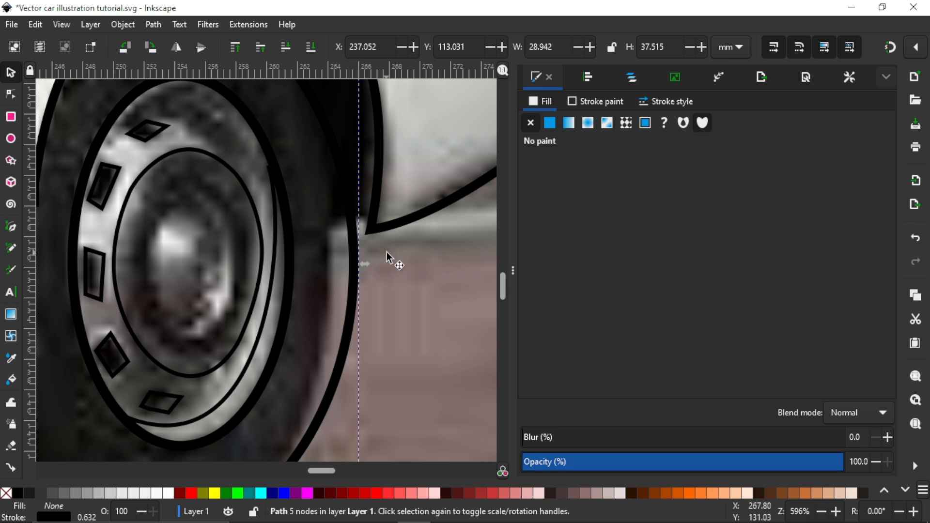
scroll(388, 257, "down", 3)
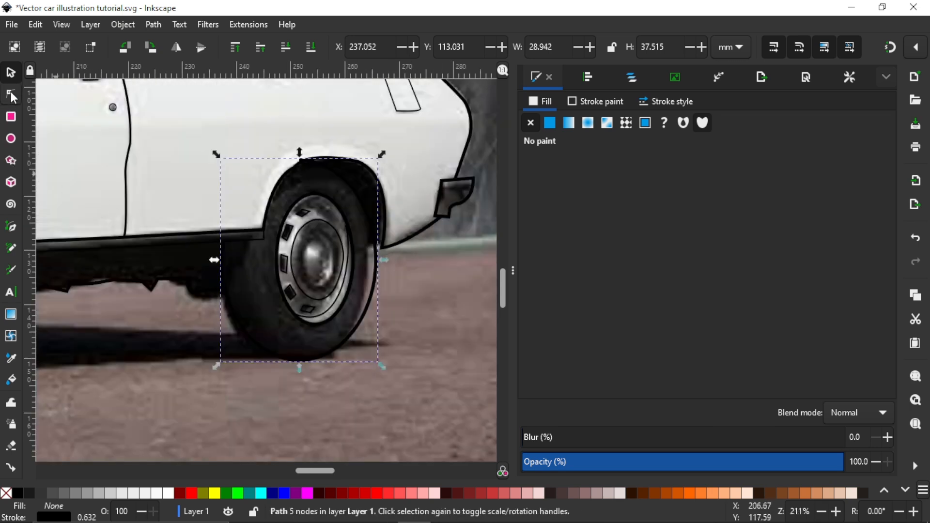
left_click(13, 96)
scroll(380, 257, "up", 3)
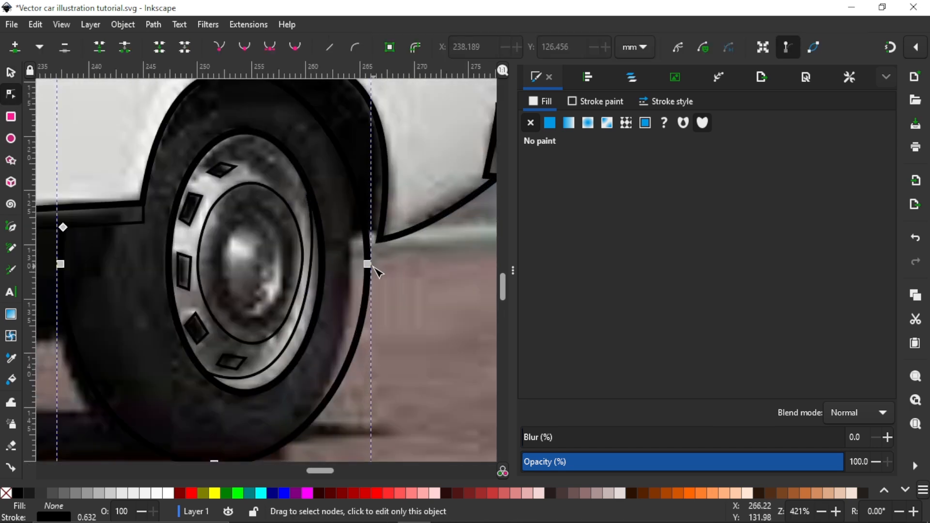
left_click_drag(368, 265, 354, 259)
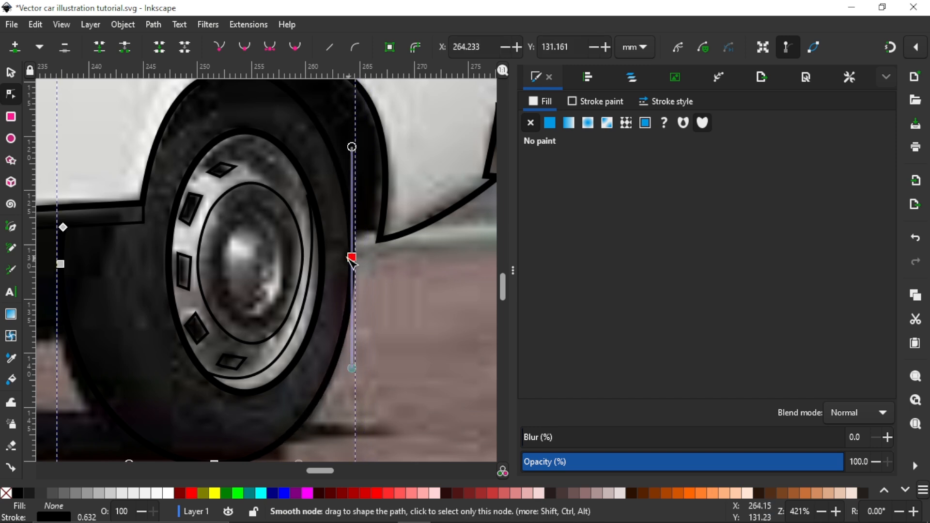
Try deleting the rear tyre path's open end node at the top of the wheel arch, and undo the deletion
scroll(350, 256, "up", 3)
left_click(429, 324)
scroll(429, 324, "up", 5)
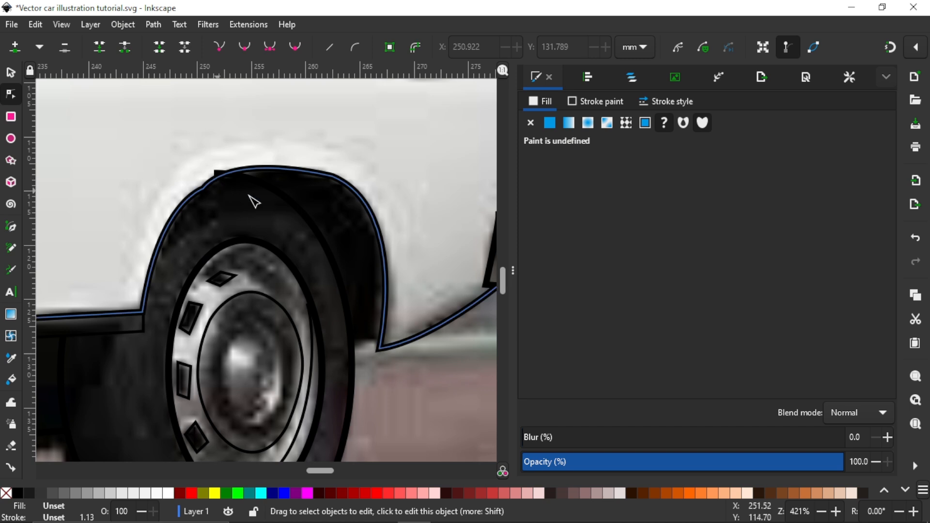
scroll(240, 183, "up", 2)
scroll(247, 185, "up", 4)
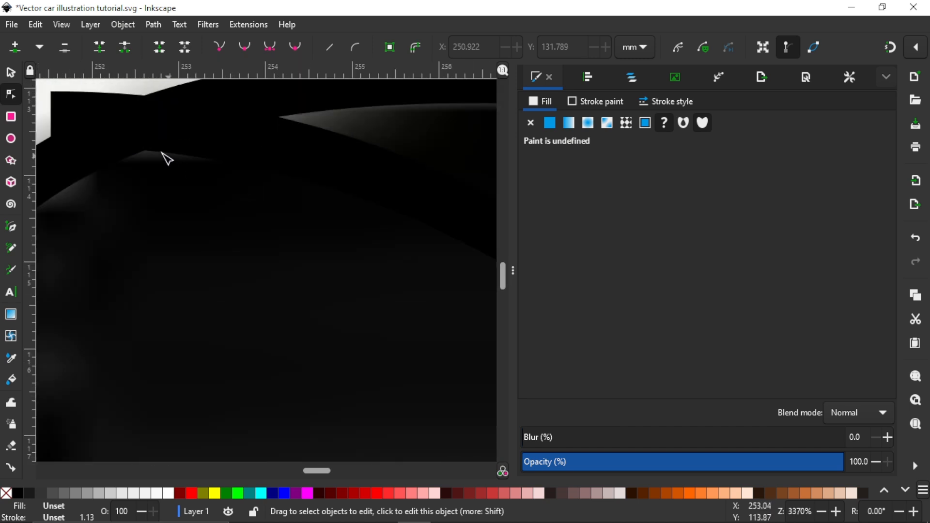
left_click(167, 119)
left_click(167, 118)
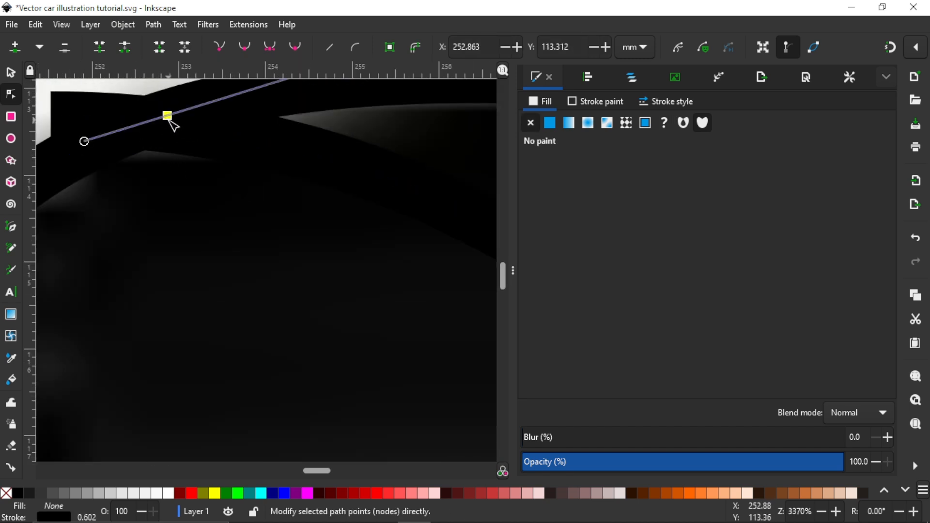
left_click(80, 106)
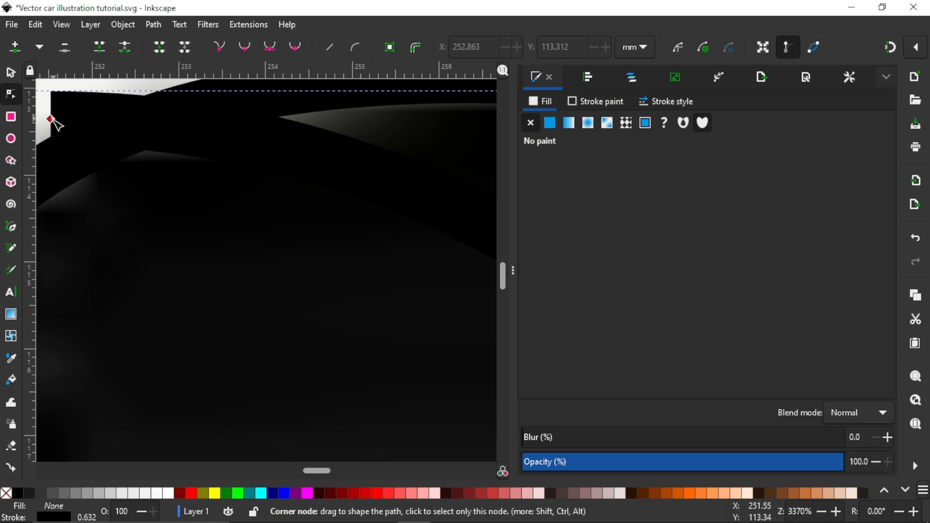
left_click(51, 119)
key("Delete")
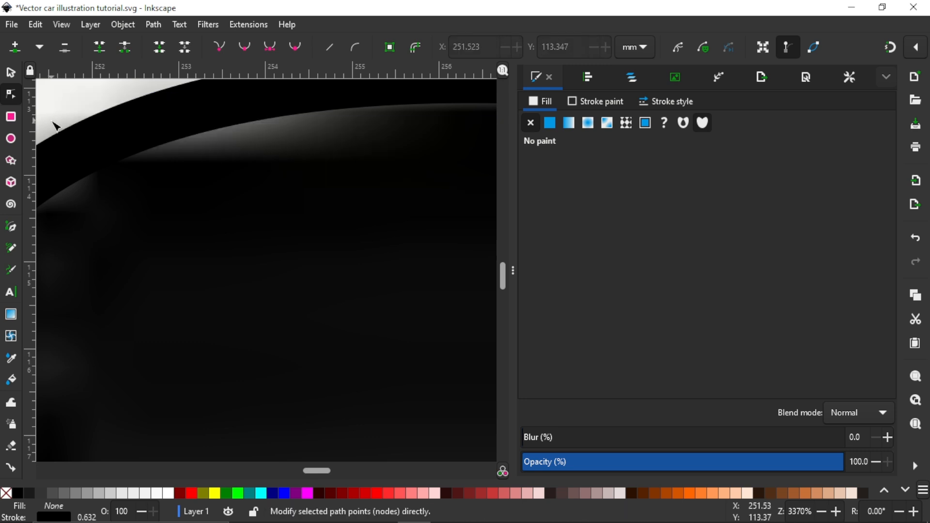
key("ctrl+z")
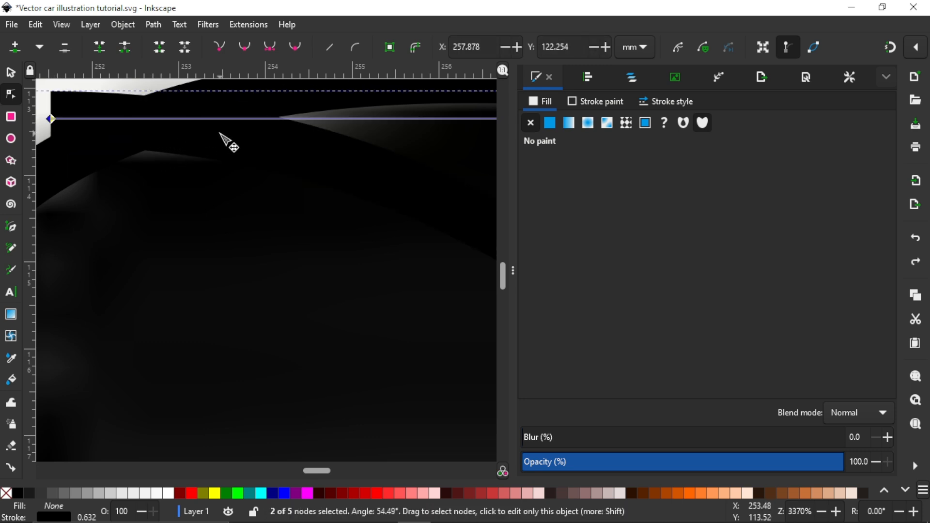
Trim the rear tyre path's open end by adding nodes, deleting the end node and moving the new end to X 252.510, Y 113.390 mm
double_click(221, 133)
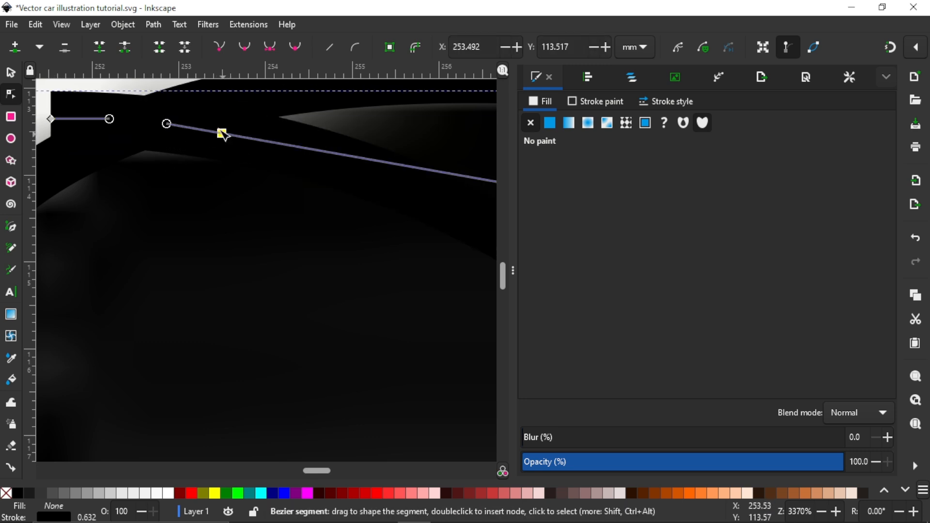
left_click(167, 124)
left_click(52, 119)
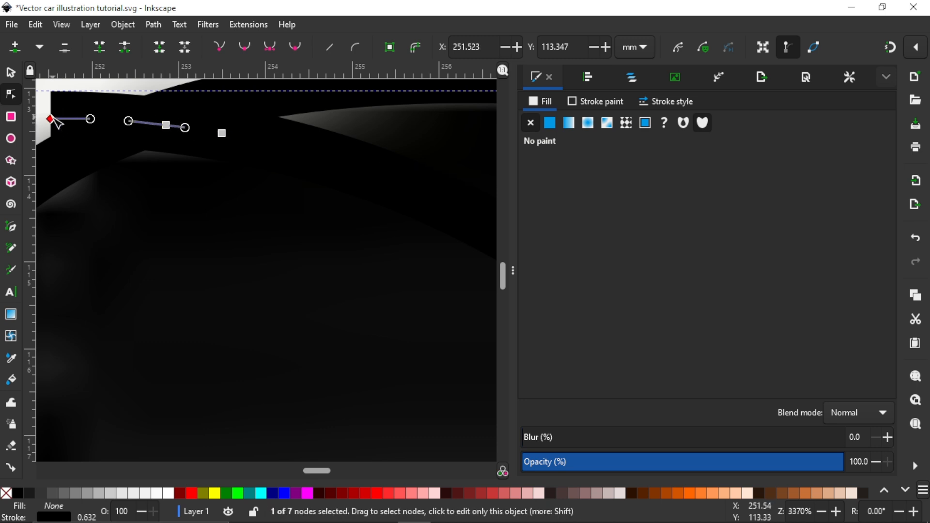
key("Delete")
scroll(75, 146, "down", 2)
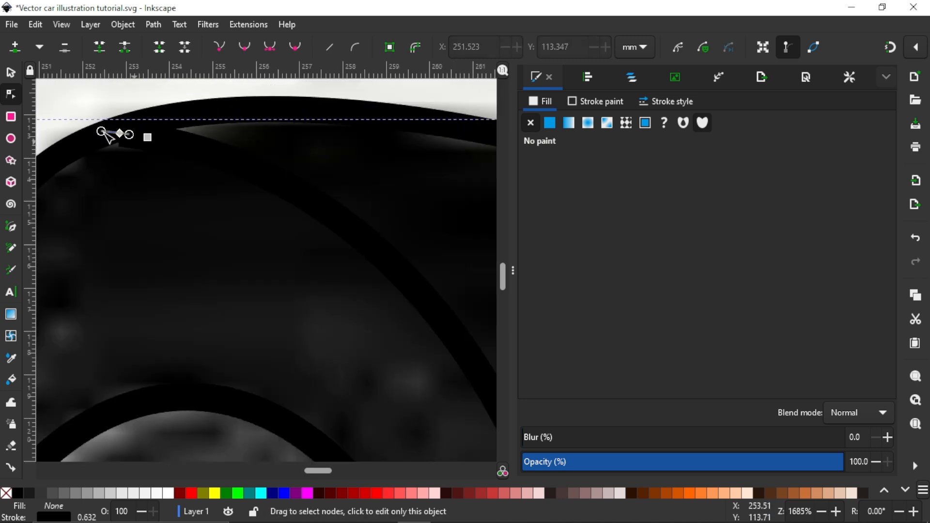
scroll(131, 137, "up", 1)
left_click_drag(130, 136, 107, 131)
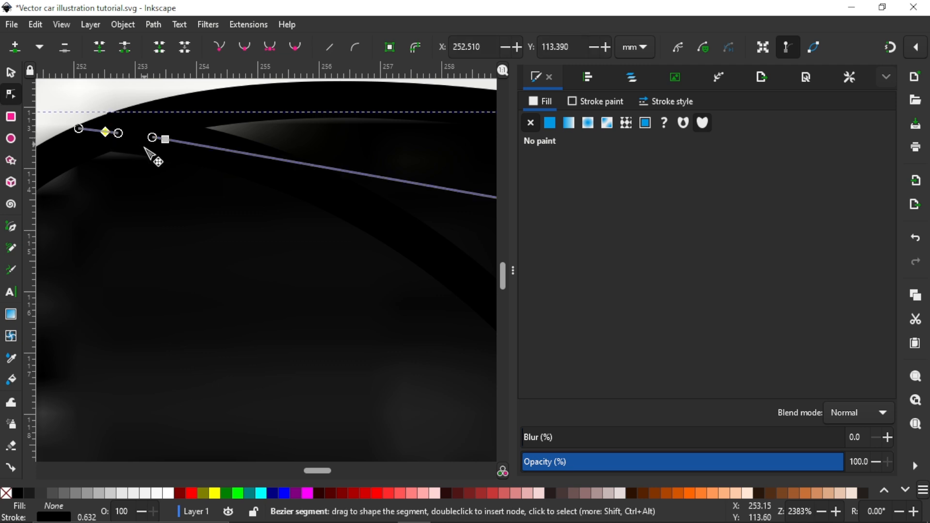
Move the body outline's pointed corner node behind the rear wheel arch to X 266.955, Y 128.747 mm
scroll(152, 170, "down", 2)
scroll(151, 176, "down", 3)
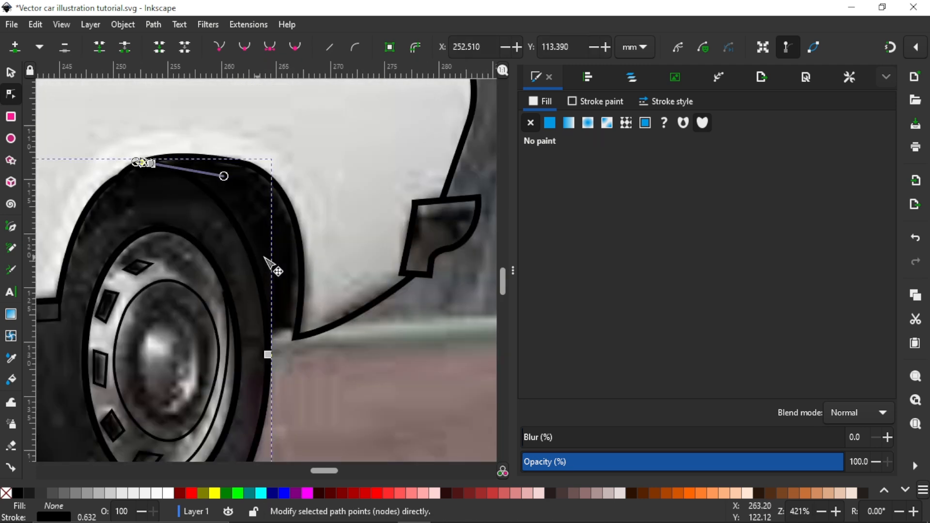
scroll(300, 345, "up", 3)
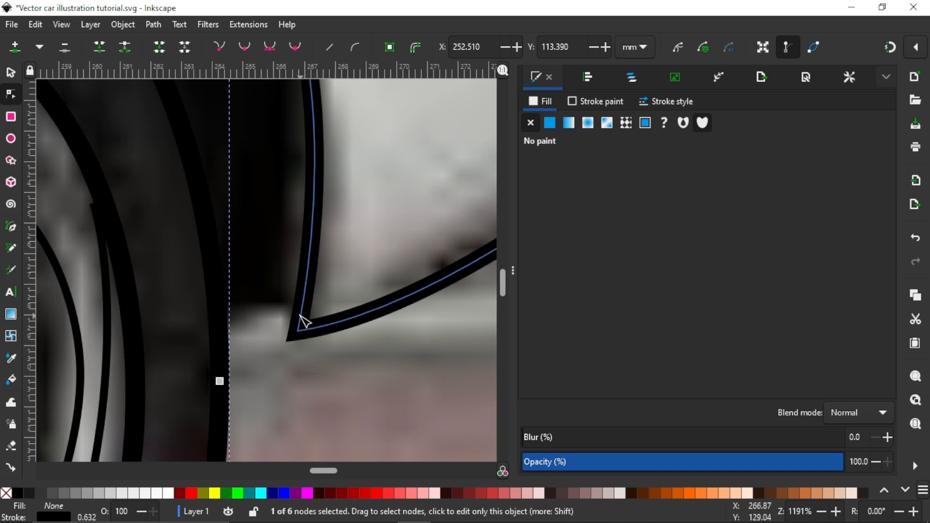
left_click_drag(296, 328, 306, 309)
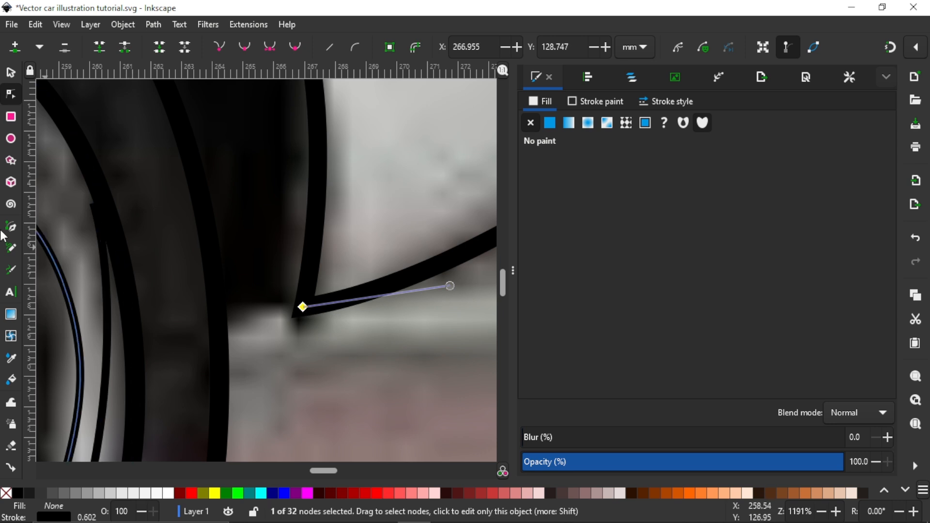
Draw a straight line about 2.97 mm long from the rear tyre outline to the body corner behind the wheel arch
key("b")
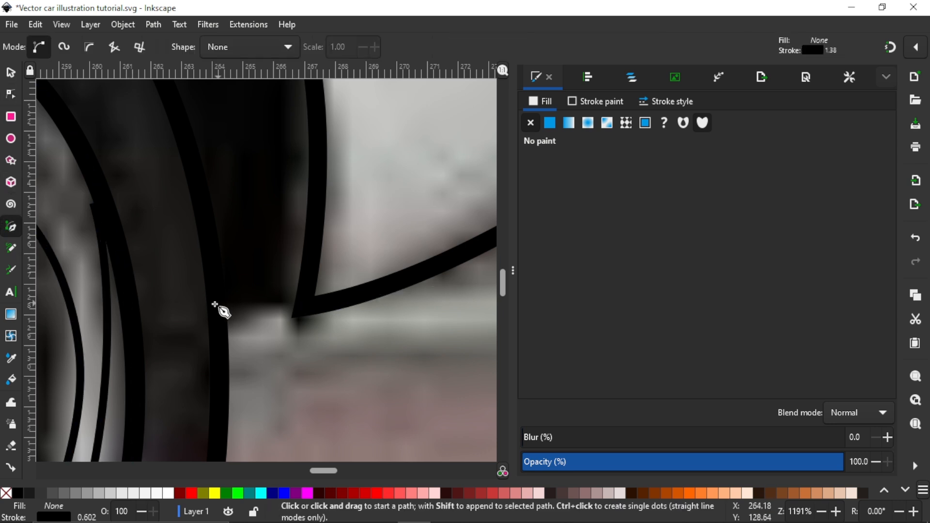
left_click(212, 305)
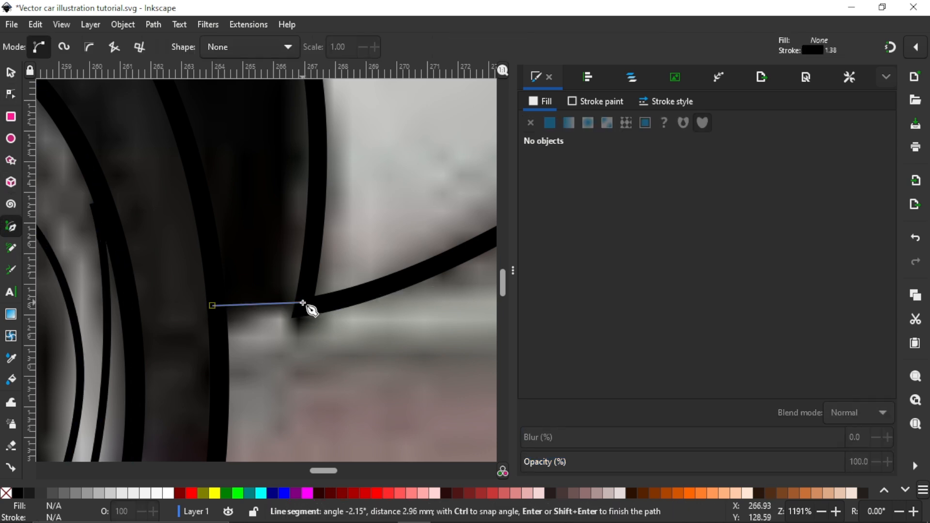
double_click(326, 317)
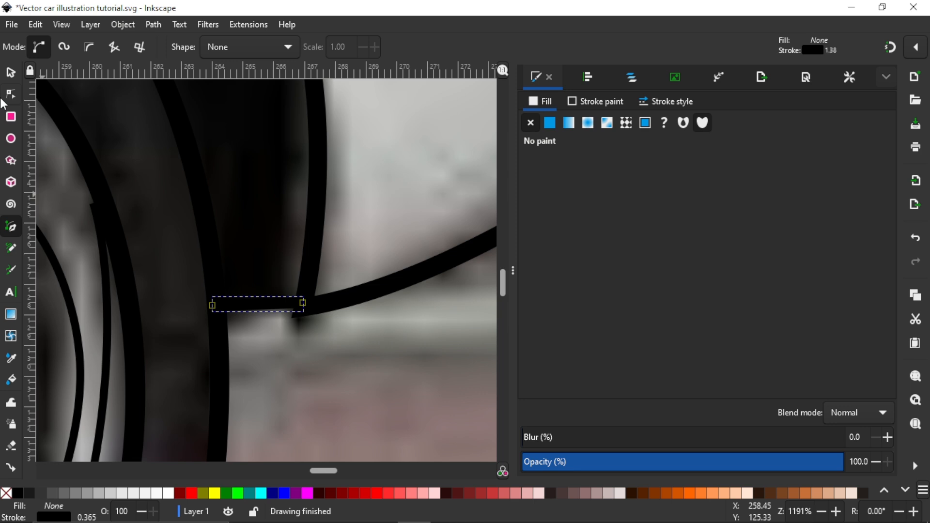
left_click(11, 73)
Reshape the left front indicator, raising its upper outer corner slightly and its lower corners to Y 120.923 mm (outer) and 120.986 mm (inner)
scroll(231, 207, "down", 2)
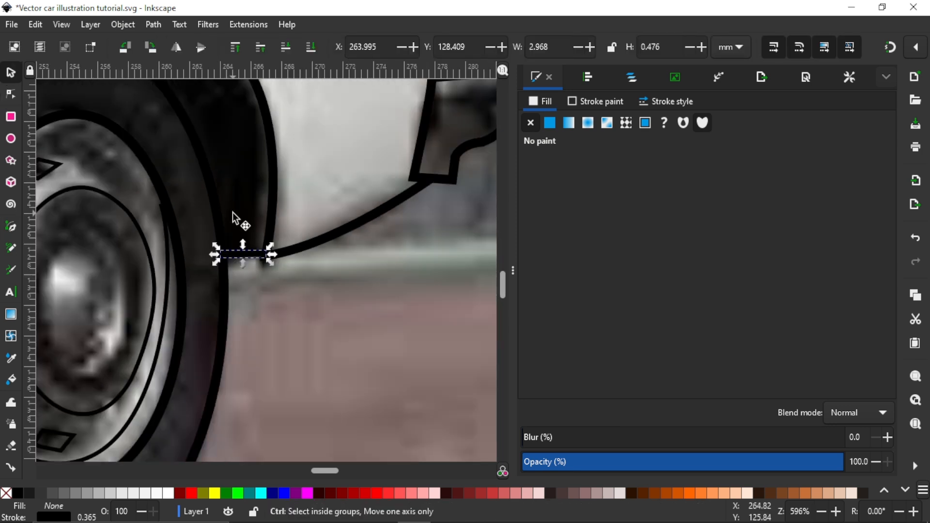
scroll(234, 218, "down", 3)
scroll(245, 252, "down", 2)
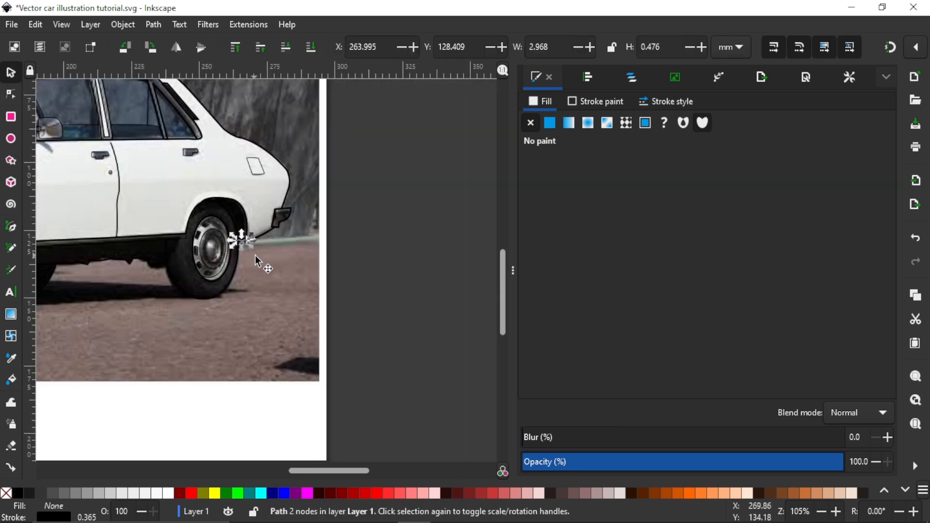
scroll(256, 255, "left", 5)
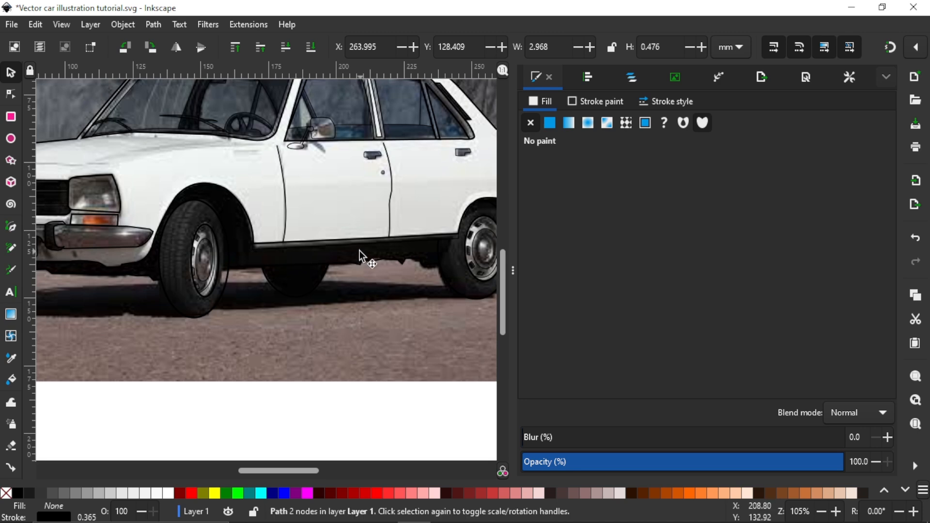
scroll(359, 250, "down", 2)
scroll(341, 252, "down", 2)
scroll(340, 253, "up", 2)
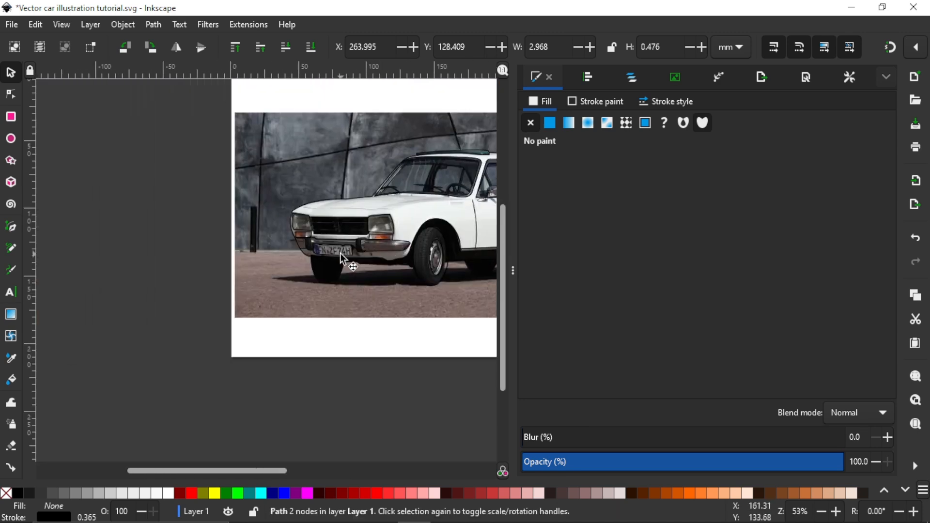
scroll(323, 259, "up", 4)
scroll(323, 260, "right", 5)
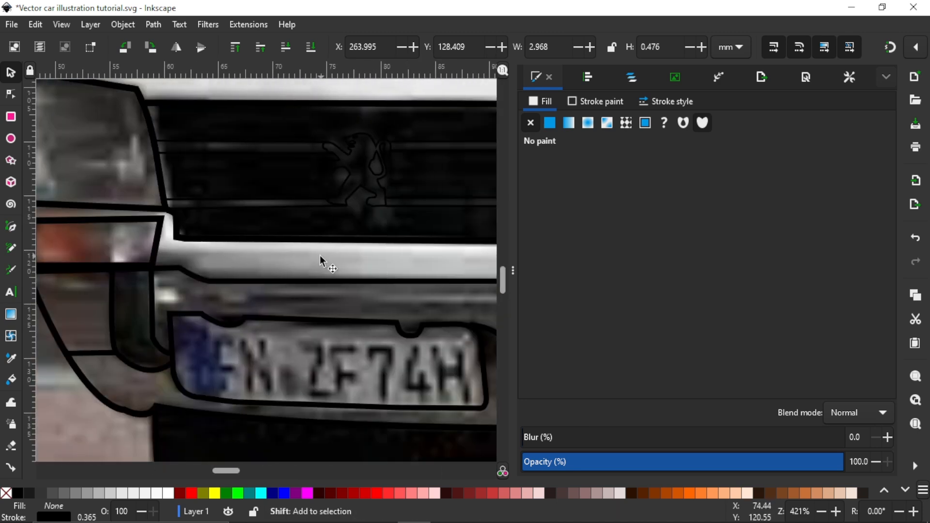
scroll(317, 261, "left", 3)
left_click(10, 94)
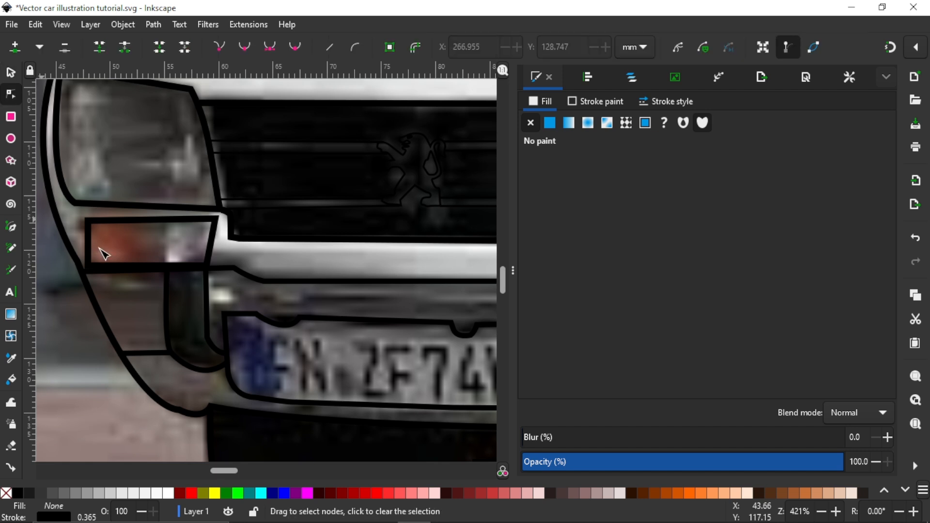
left_click(92, 251)
left_click_drag(89, 222, 87, 215)
left_click_drag(91, 262, 91, 257)
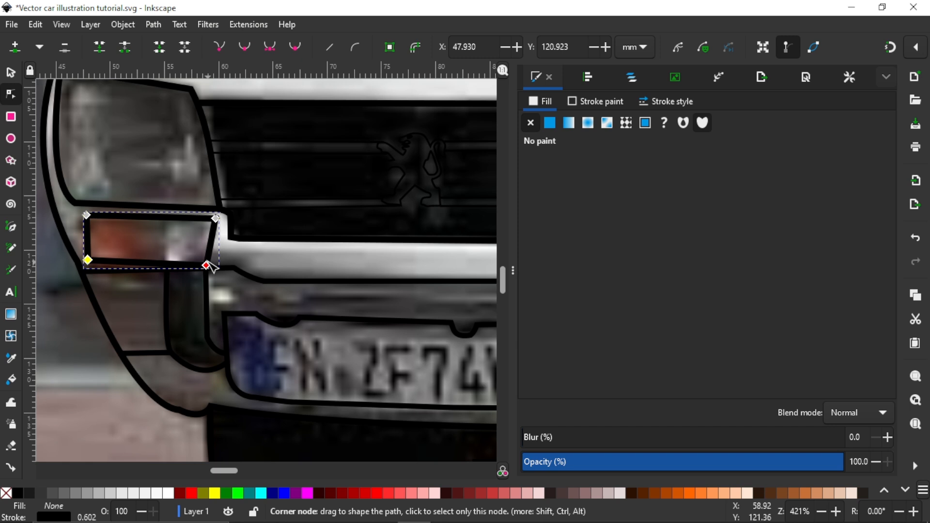
left_click_drag(206, 265, 206, 260)
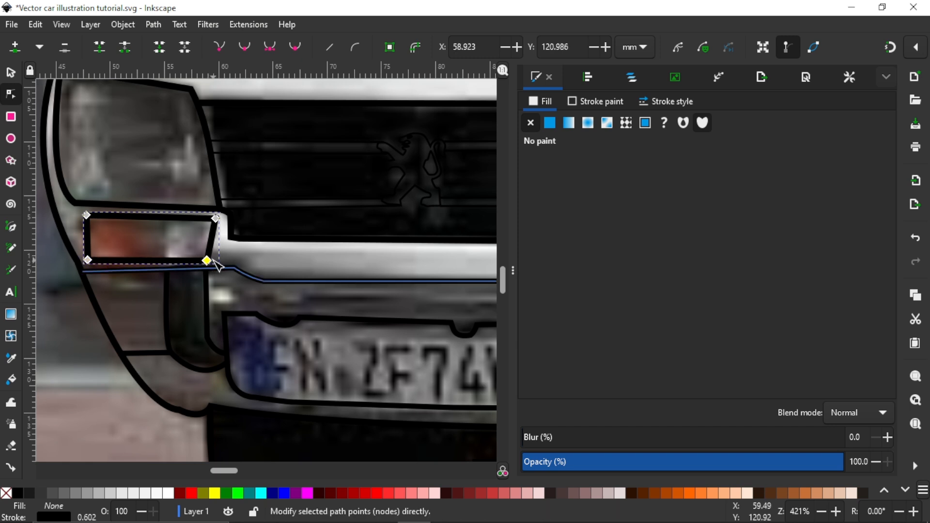
Raise the right front indicator's lower inner corner and move the bumper outline's nearby corner node to X 99.942, Y 122.745 mm
scroll(209, 256, "down", 2)
scroll(213, 252, "right", 5)
scroll(228, 272, "right", 4)
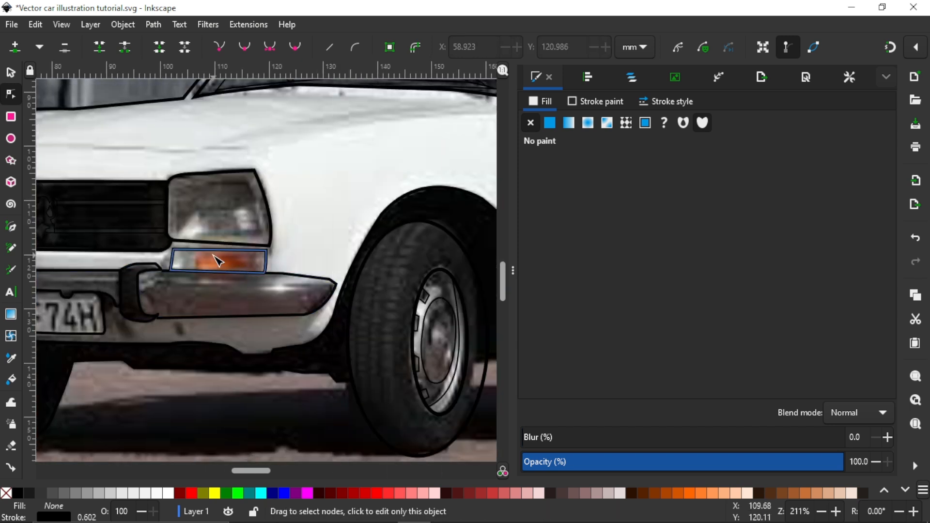
scroll(216, 260, "up", 4)
scroll(145, 275, "left", 3)
left_click(158, 272)
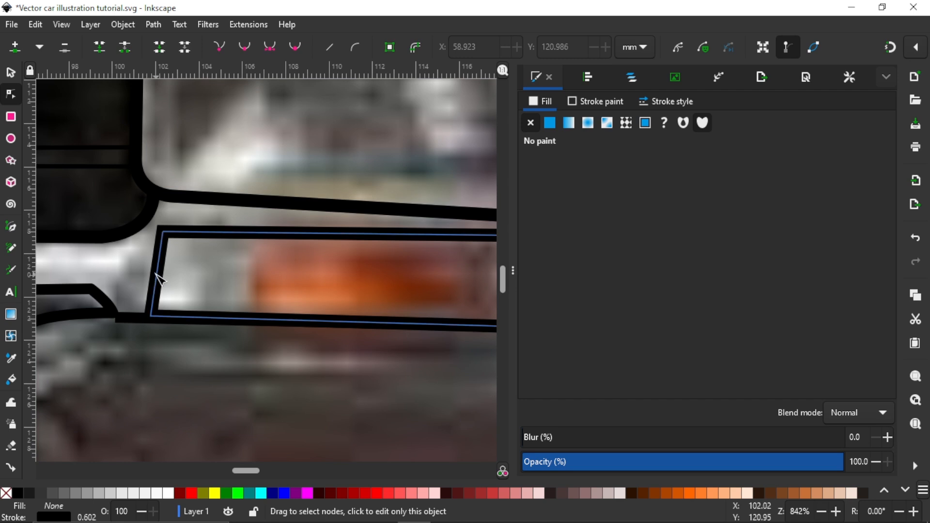
left_click_drag(150, 317, 109, 313)
left_click(120, 319)
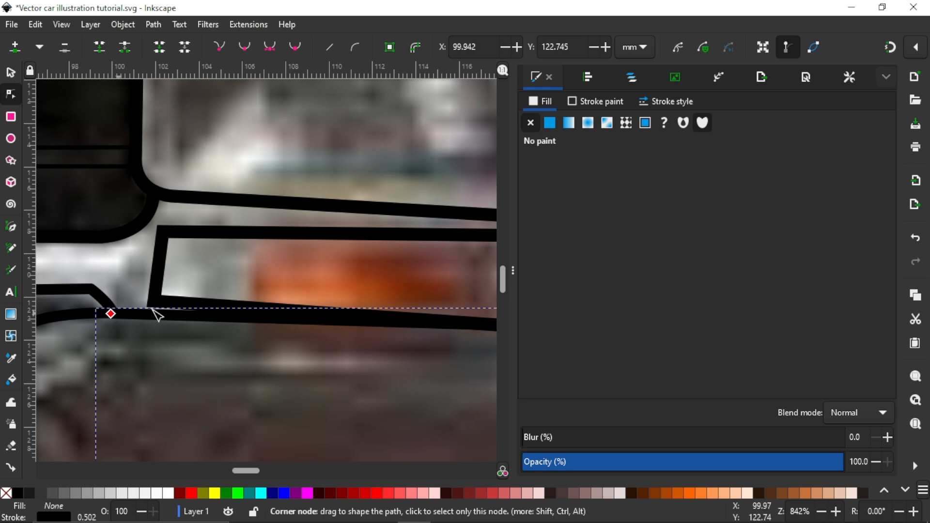
Move the right indicator's lower outer corner to X 119.102, Y 122.714 mm and its upper inner corner to X 102.424, Y 118.599 mm
scroll(156, 313, "down", 2)
scroll(339, 311, "up", 2)
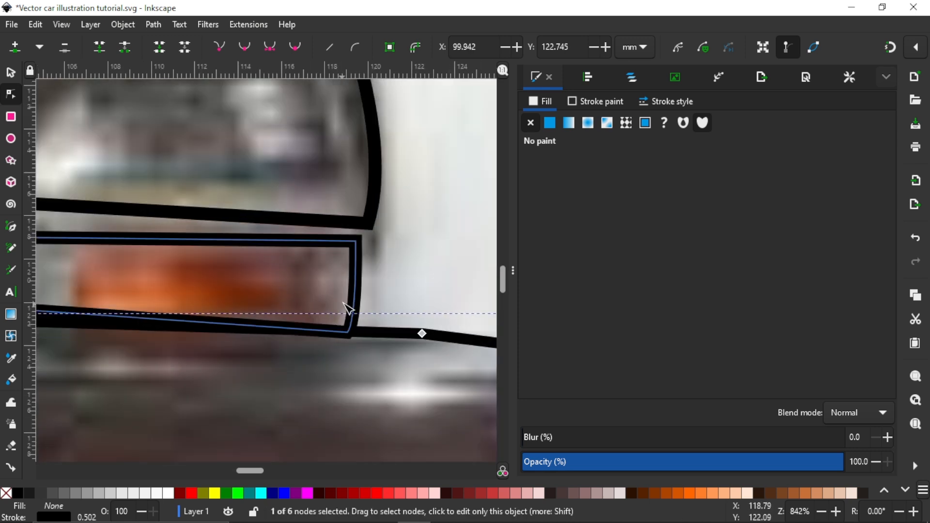
left_click(349, 332)
left_click_drag(349, 332, 349, 316)
scroll(335, 293, "left", 5)
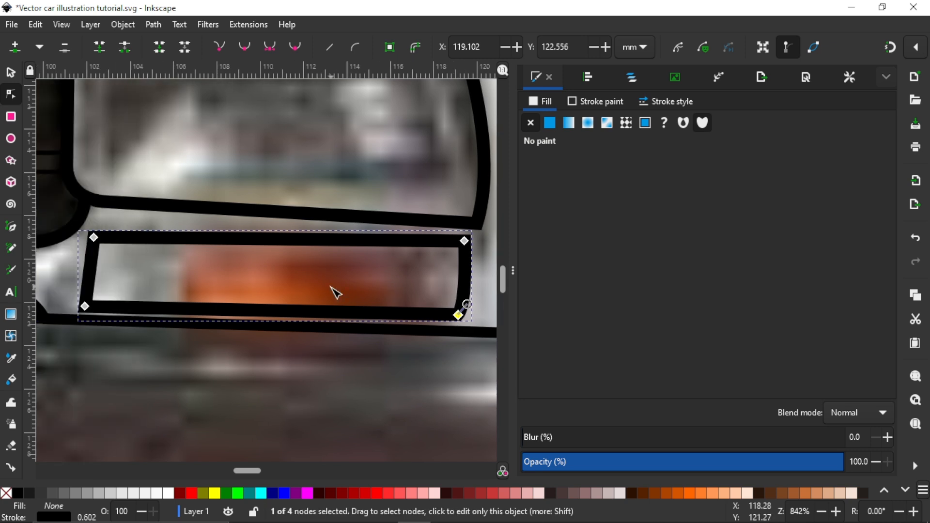
left_click_drag(94, 237, 96, 229)
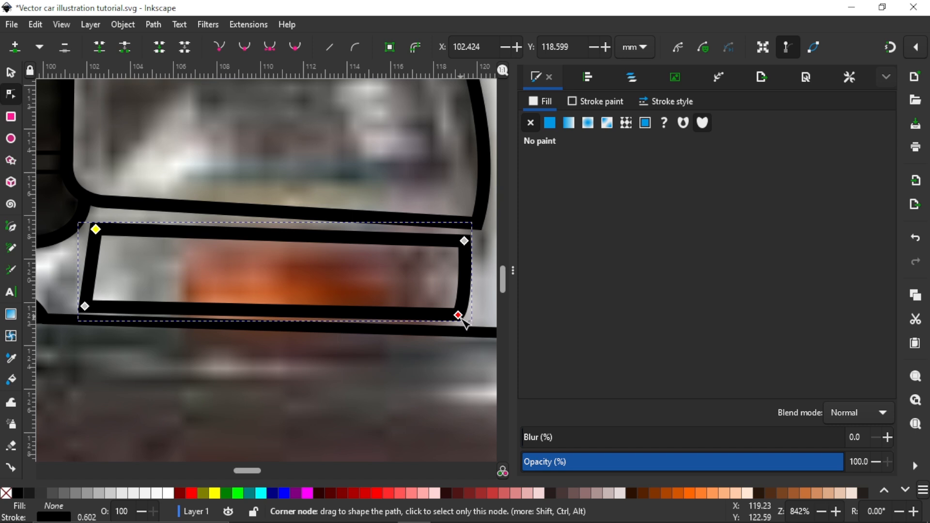
left_click_drag(462, 319, 461, 317)
Draw a vertical divider about 3.7 mm long across the left indicator where the orange lens meets the clear section
scroll(367, 274, "down", 2)
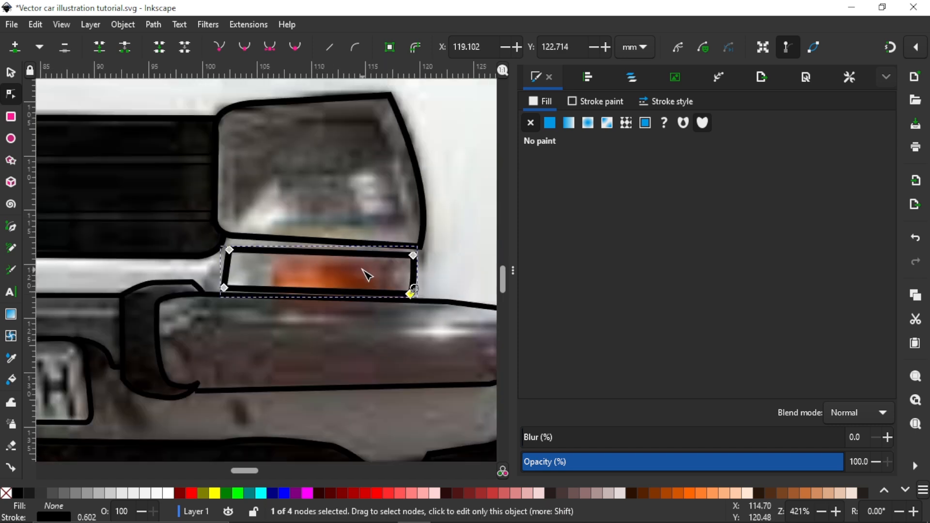
scroll(367, 274, "down", 1)
scroll(367, 274, "down", 3)
scroll(239, 270, "up", 3)
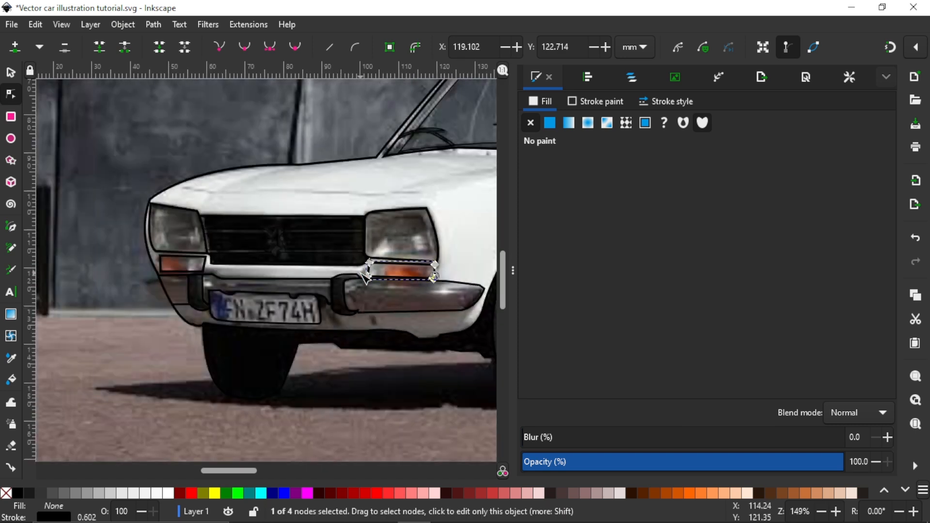
scroll(238, 269, "up", 4)
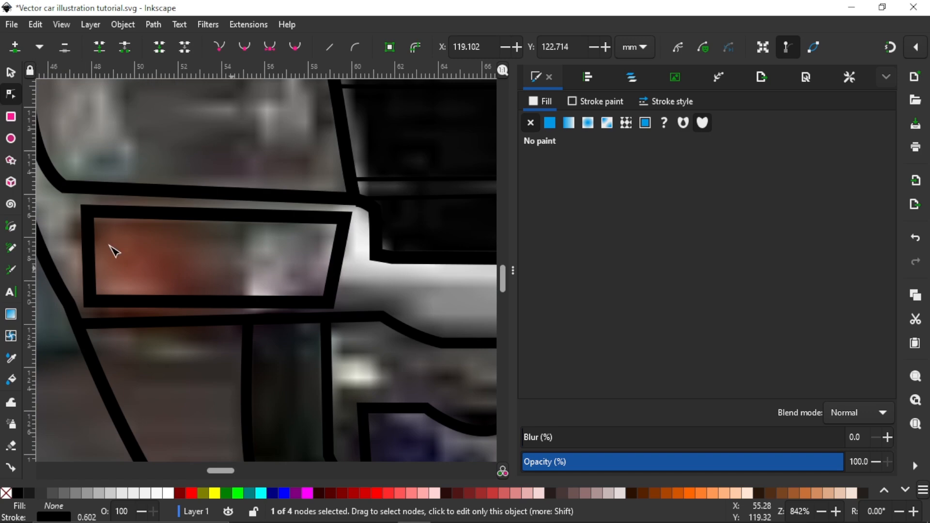
left_click(12, 229)
left_click(243, 218)
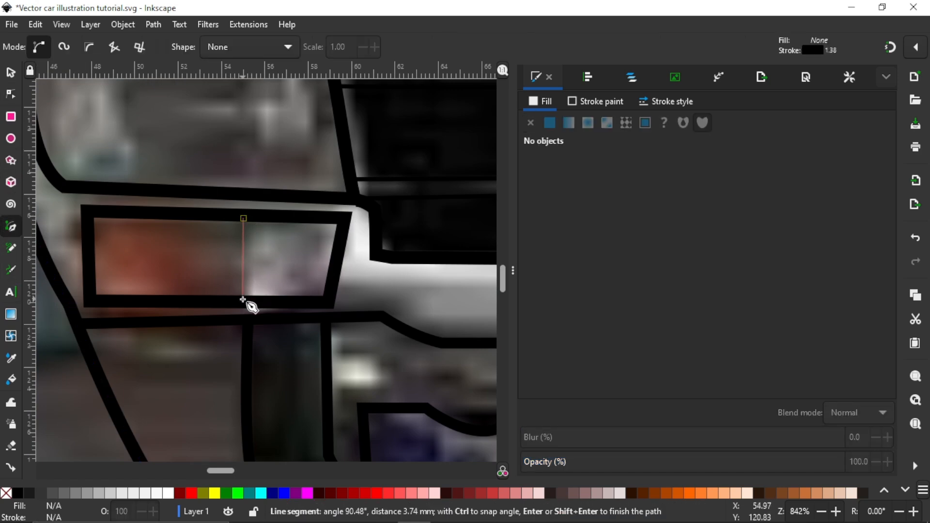
left_click(244, 301)
key("Return")
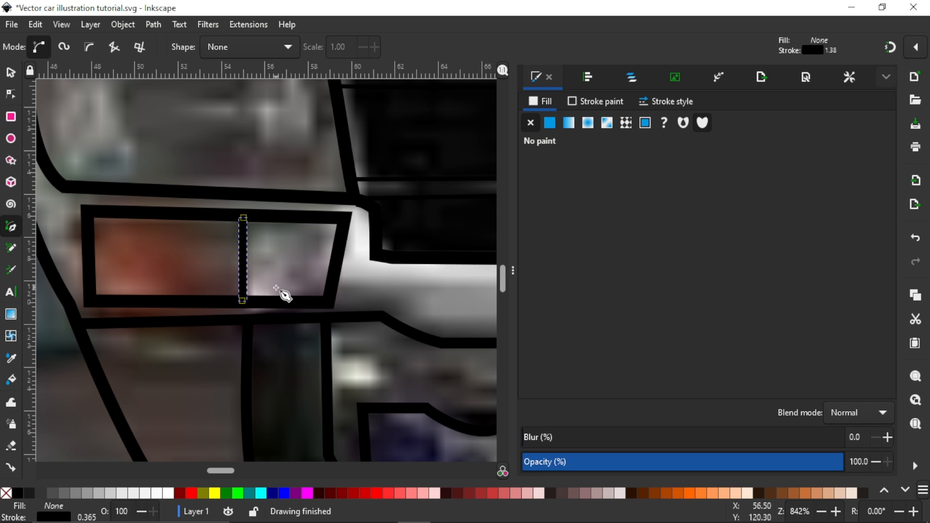
Draw a near-vertical divider about 3.4 mm long across the right indicator at the inner edge of the orange lens
scroll(284, 295, "down", 3)
scroll(278, 288, "right", 15)
scroll(309, 297, "up", 3)
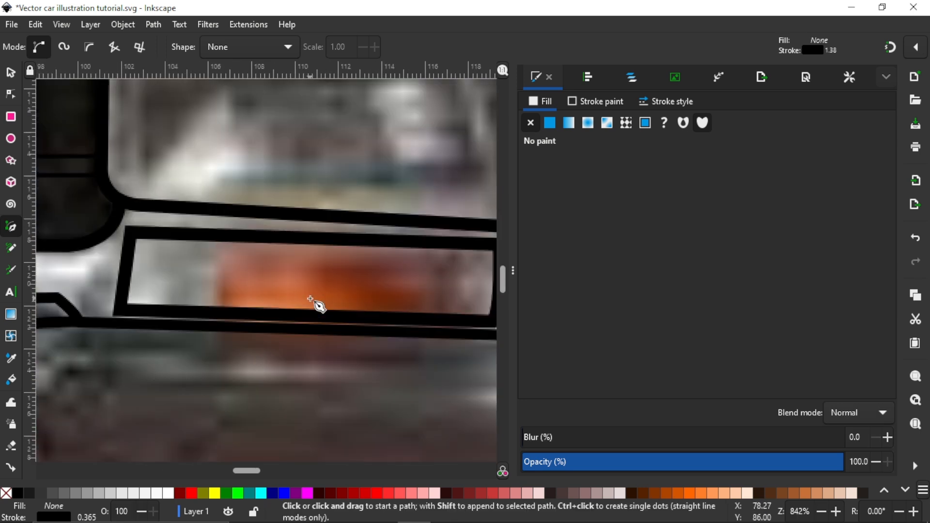
left_click(223, 239)
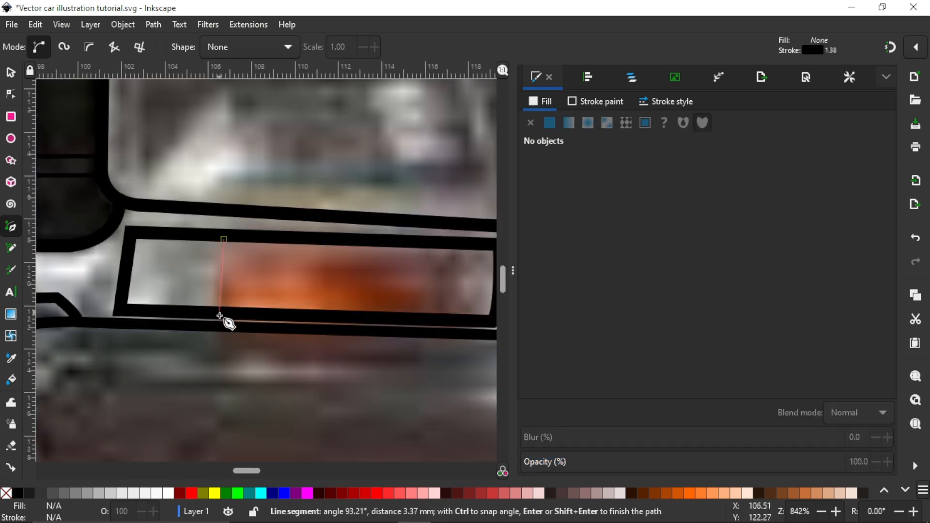
left_click(220, 315)
key("Return")
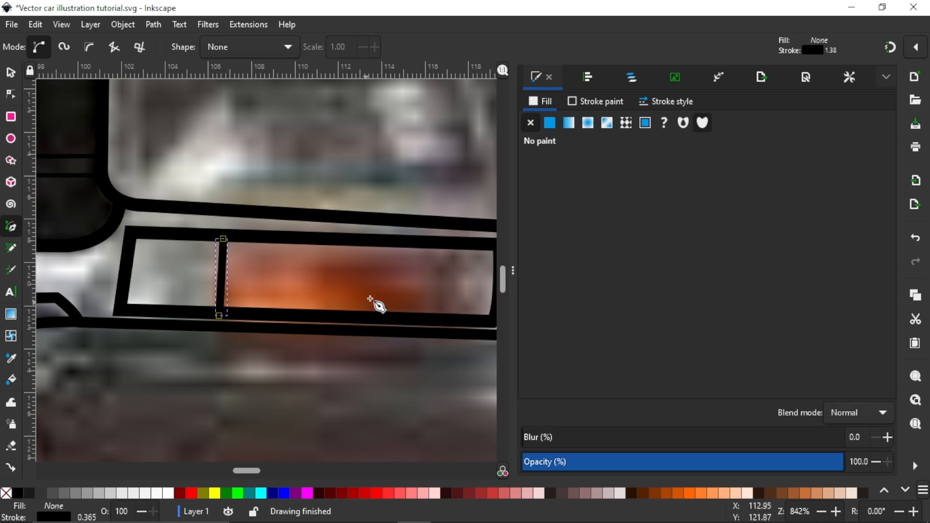
Draw a second divider about 3.5 mm long across the right indicator near its outer end, at about X 117 mm
scroll(373, 305, "right", 5)
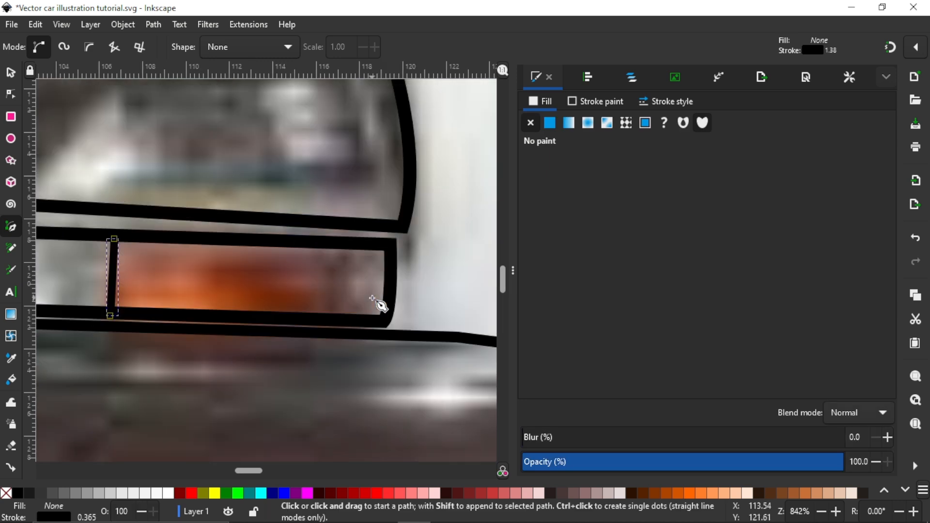
left_click(339, 247)
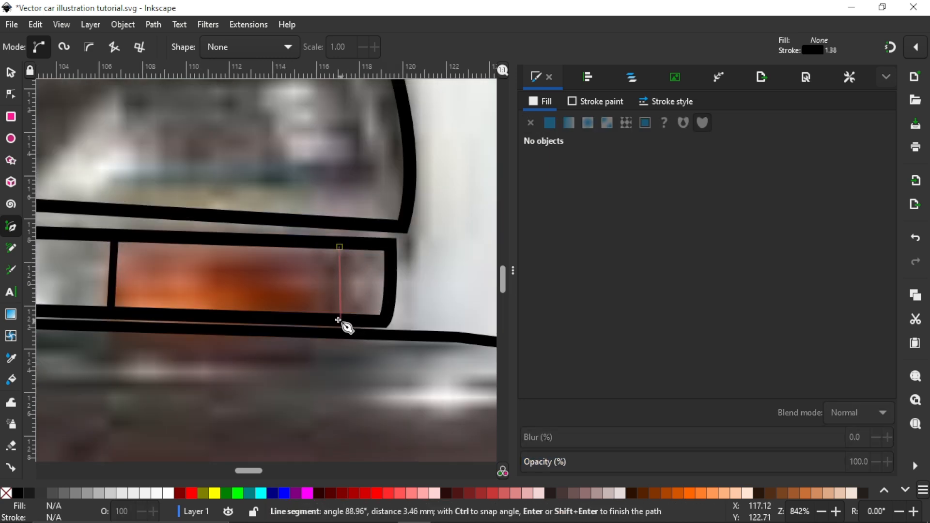
double_click(339, 319)
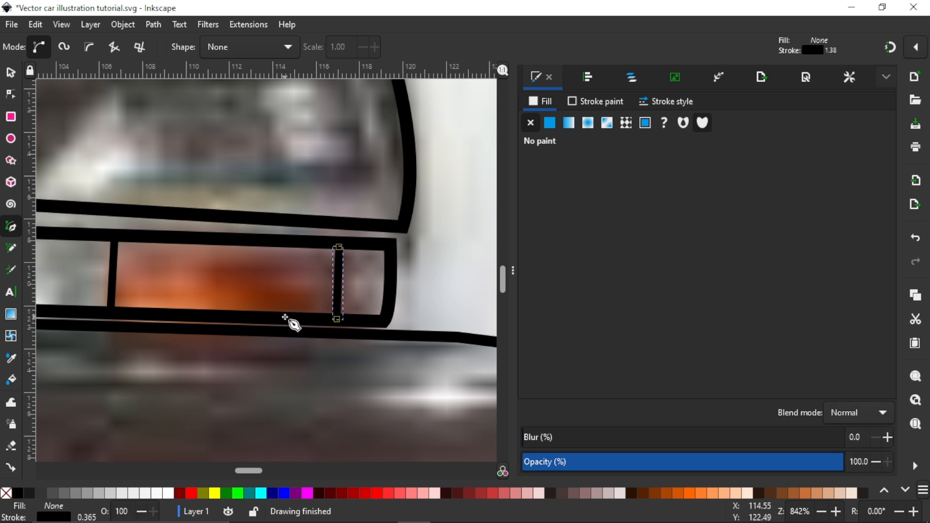
Draw a slightly curved line about 8.6 mm long along the bonnet crease above the left headlight, starting at about X 53 mm
scroll(291, 322, "down", 5, "ctrl")
scroll(286, 320, "down", 2, "ctrl")
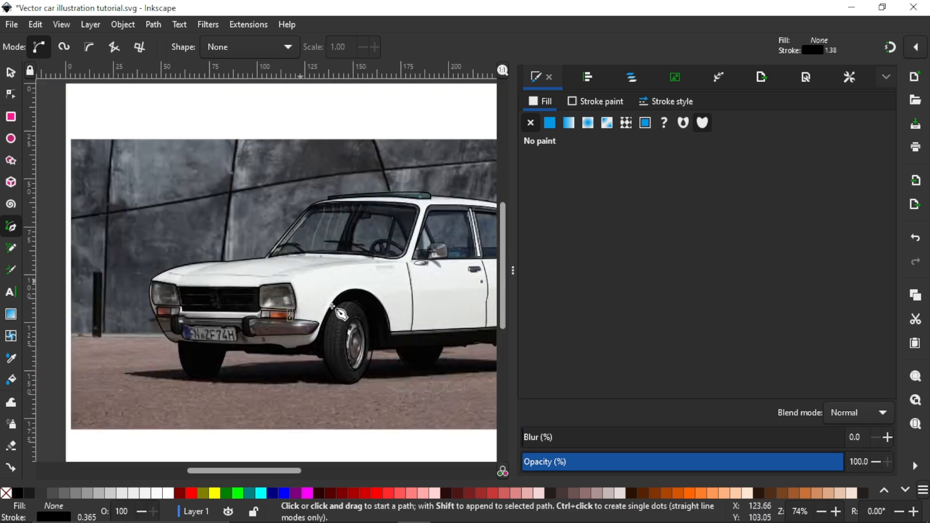
scroll(285, 297, "right", 5)
scroll(95, 280, "up", 3, "ctrl")
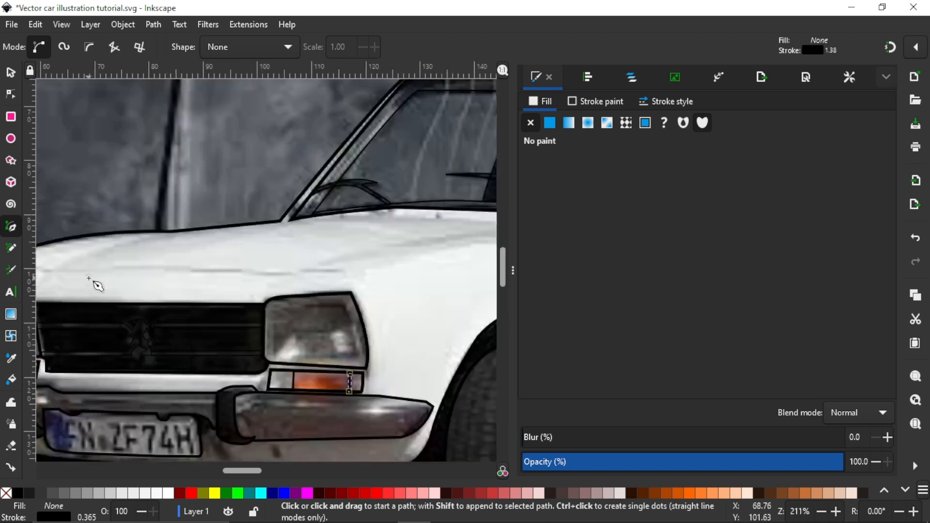
scroll(249, 279, "left", 5)
scroll(297, 284, "up", 2, "ctrl")
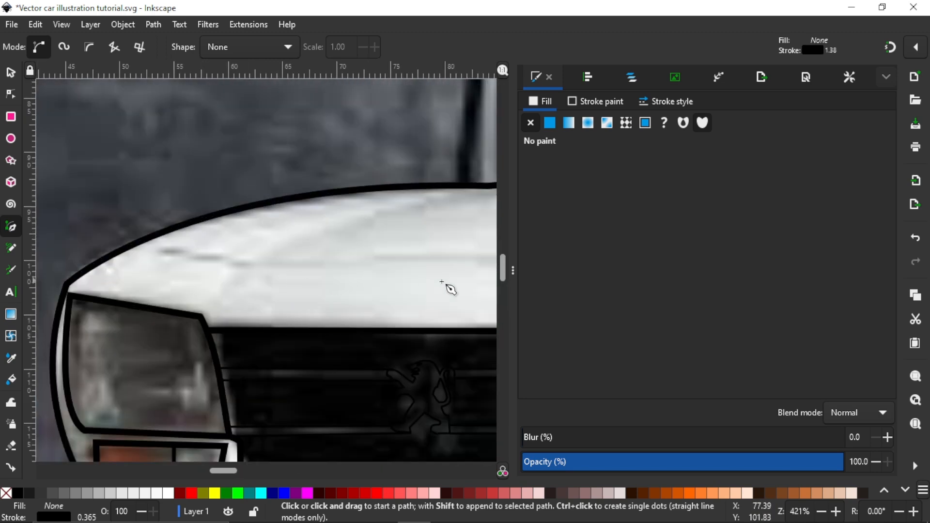
left_click_drag(514, 274, 512, 275)
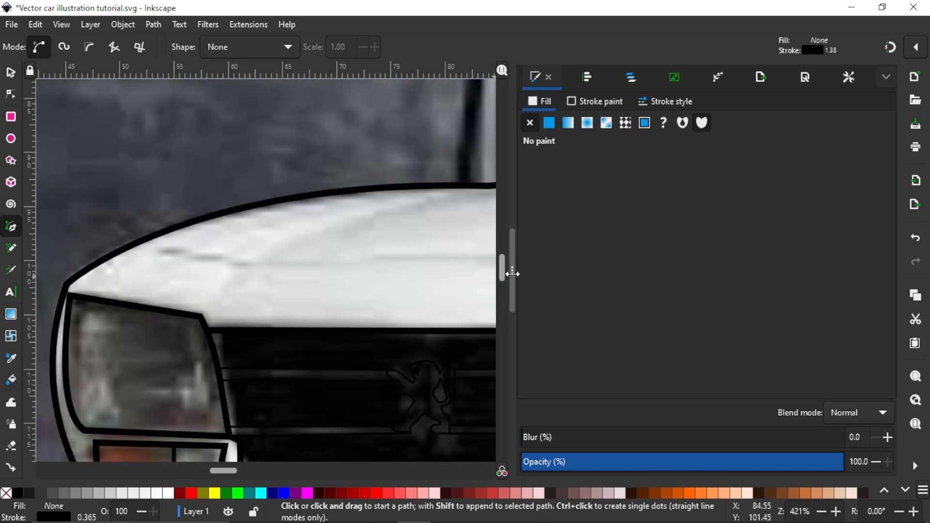
left_click(514, 274)
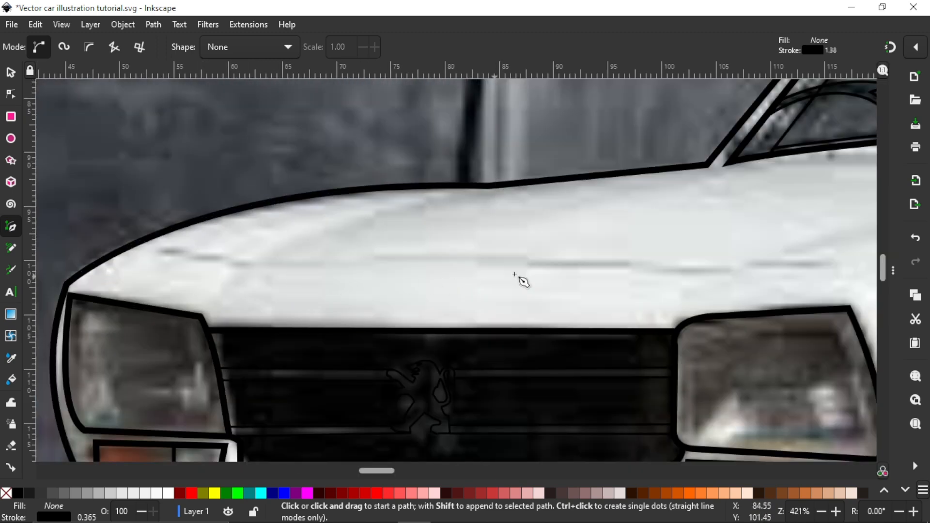
left_click(154, 247)
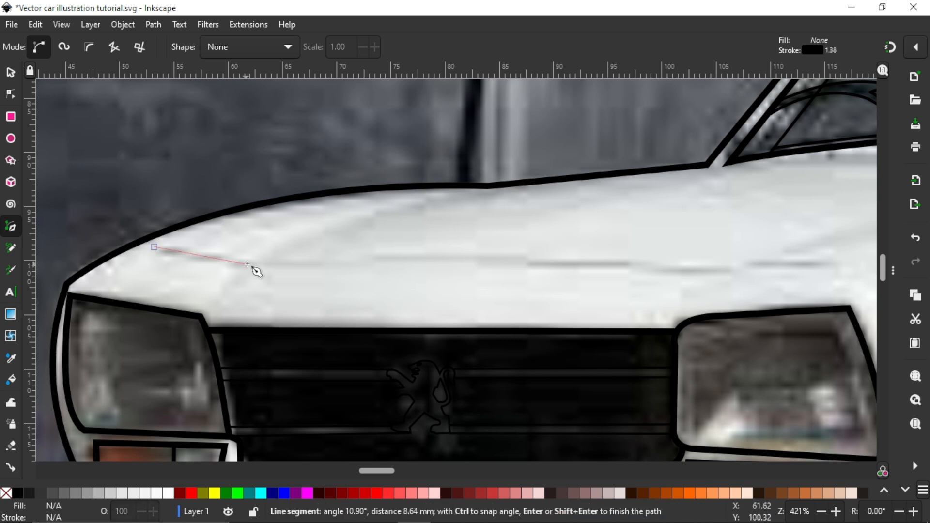
left_click_drag(247, 264, 258, 263)
key("Return")
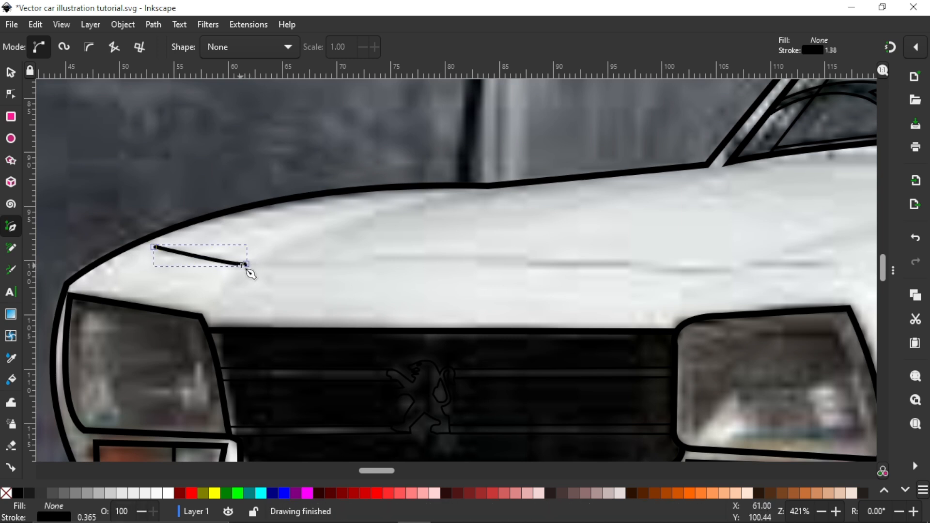
Extend the bonnet crease line above the grille with curved segments to about X 87 mm and then X 105 mm
left_click(246, 264)
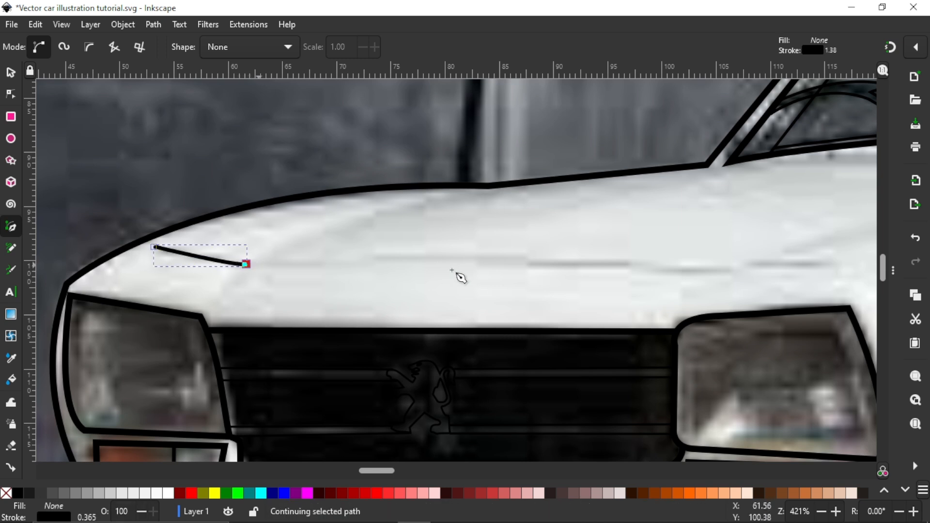
left_click_drag(525, 261, 556, 271)
key("Return")
left_click(524, 260)
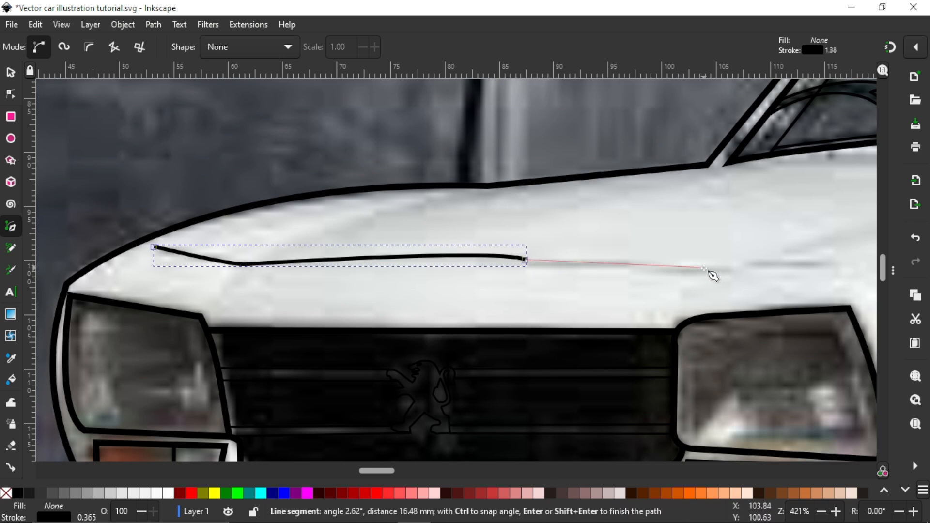
left_click_drag(714, 268, 745, 262)
key("Return")
Extend the bonnet crease line with a curved segment above the right headlight, ending at about X 115 mm
scroll(731, 268, "right", 3)
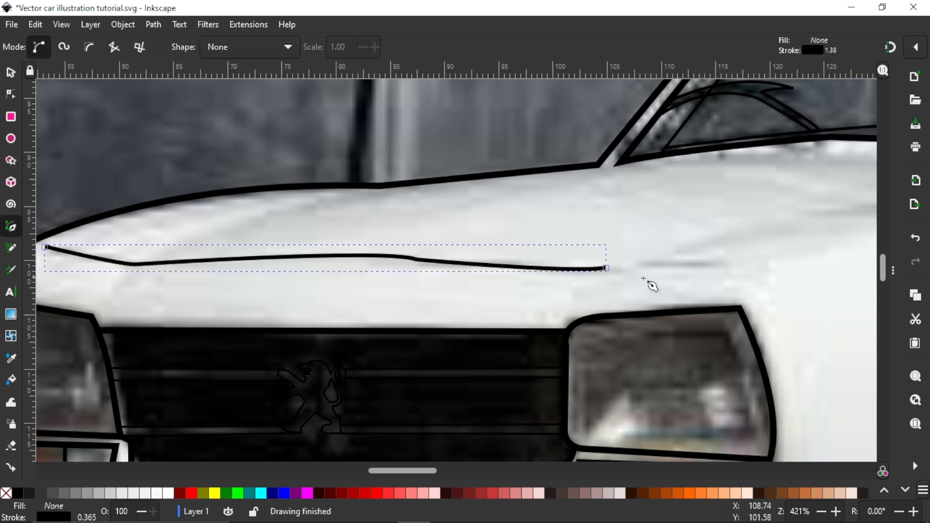
left_click(606, 268)
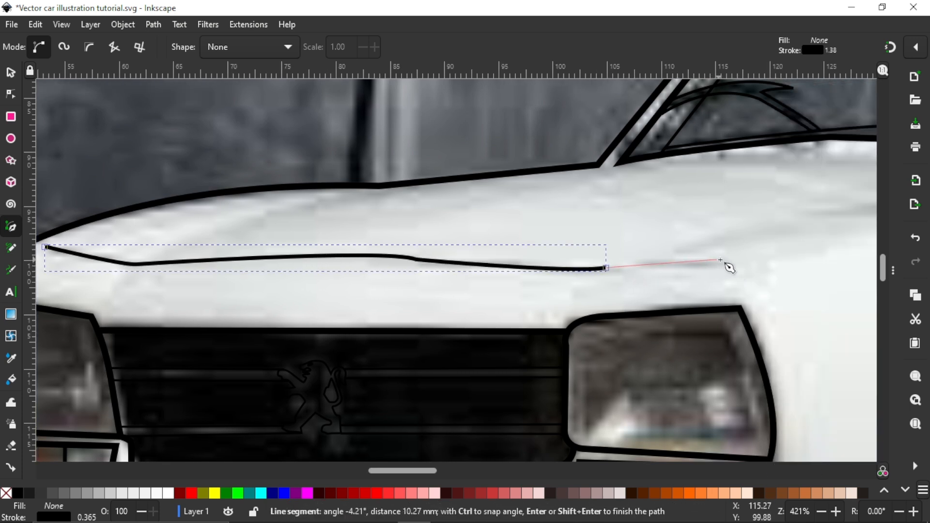
left_click_drag(717, 260, 745, 270)
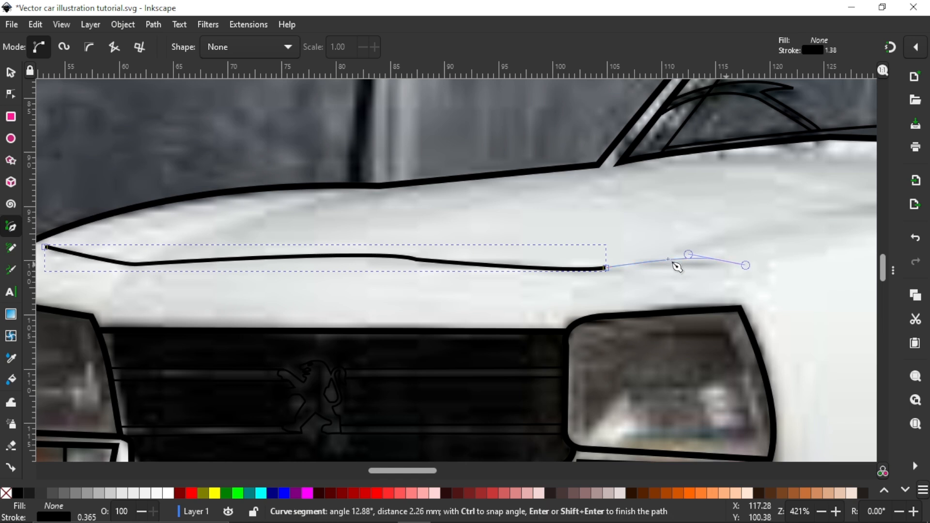
key("Return")
Fade the reference photo by lowering its opacity to about 3.4%
scroll(596, 244, "down", 5)
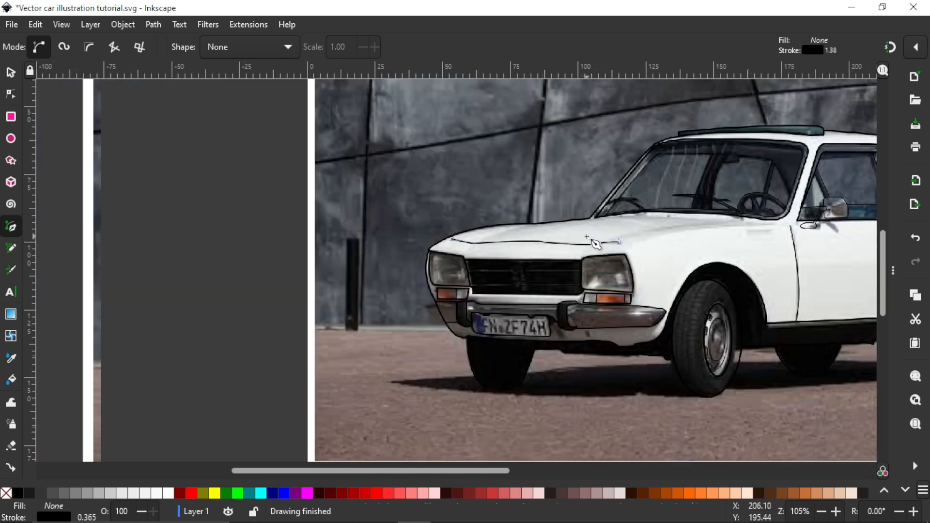
scroll(565, 263, "right", 5)
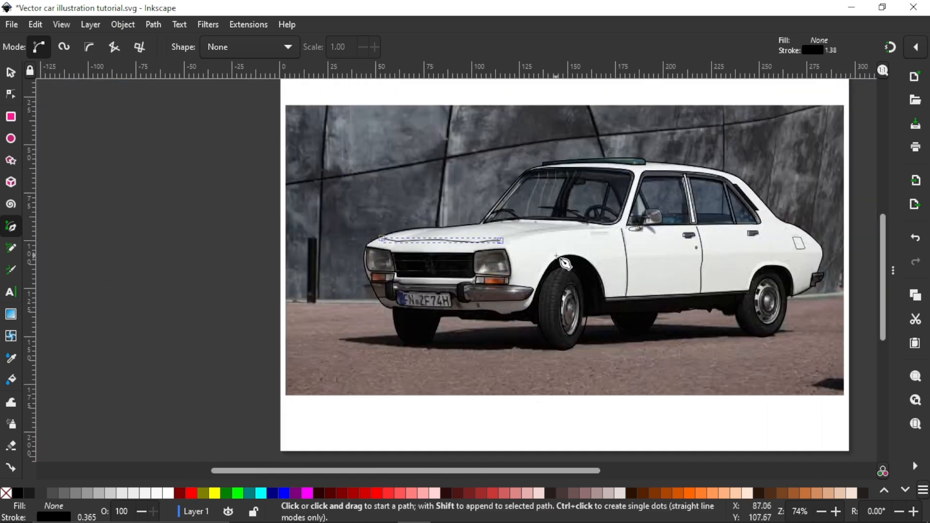
scroll(565, 263, "right", 5)
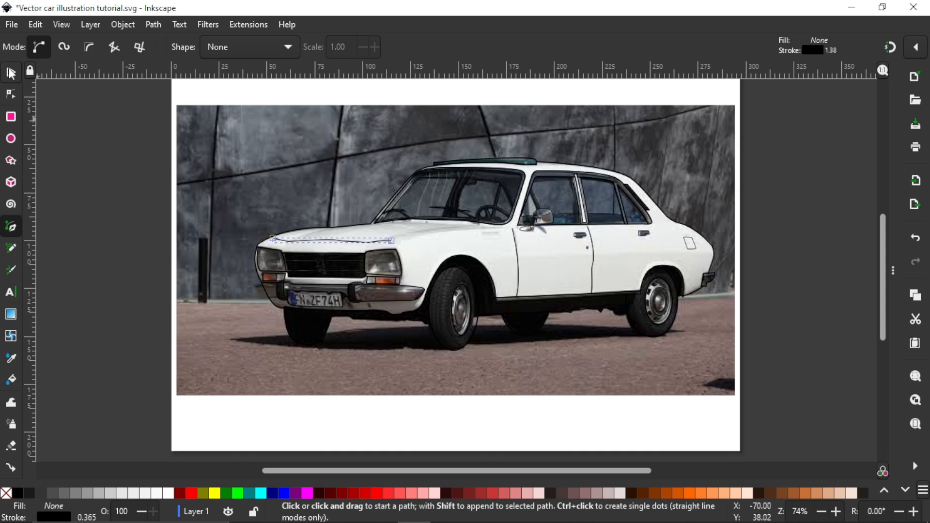
left_click(11, 72)
scroll(423, 229, "down", 3)
scroll(432, 225, "right", 5)
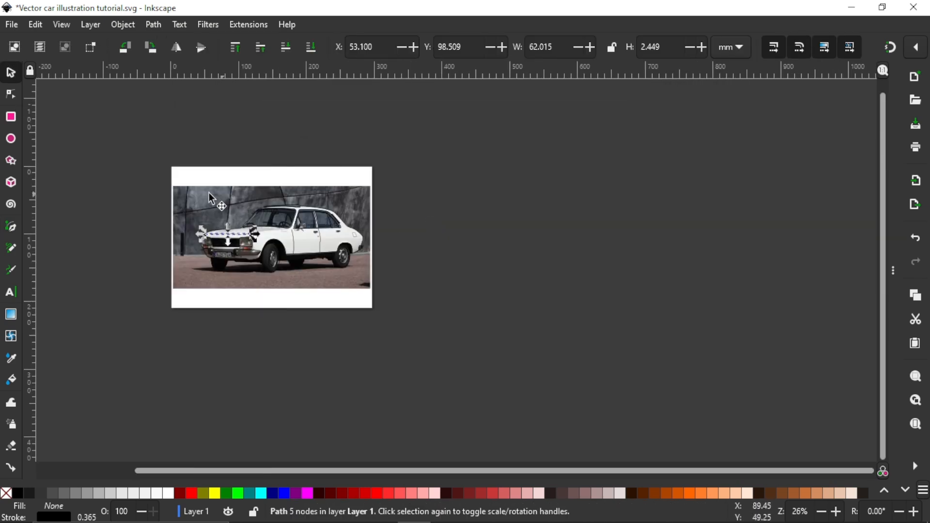
left_click(207, 194)
left_click(62, 506)
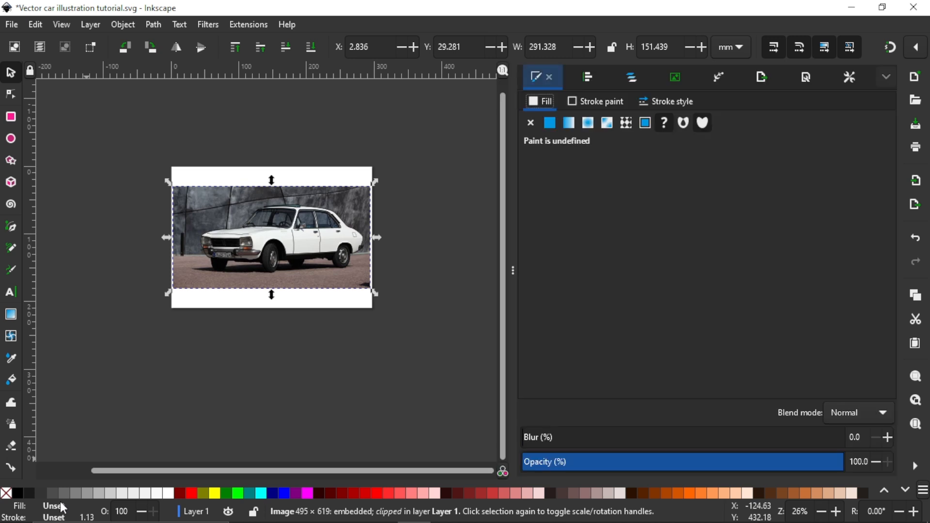
left_click_drag(682, 463, 559, 468)
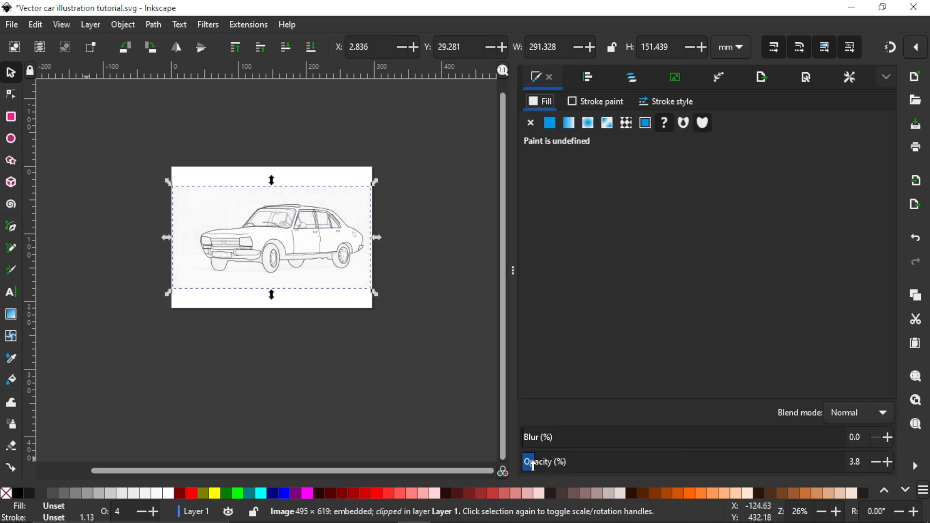
left_click(247, 305)
Examine the car's line art over the faded photo, checking the front, windows, wheels and rear for missing details
scroll(248, 237, "up", 2, "ctrl")
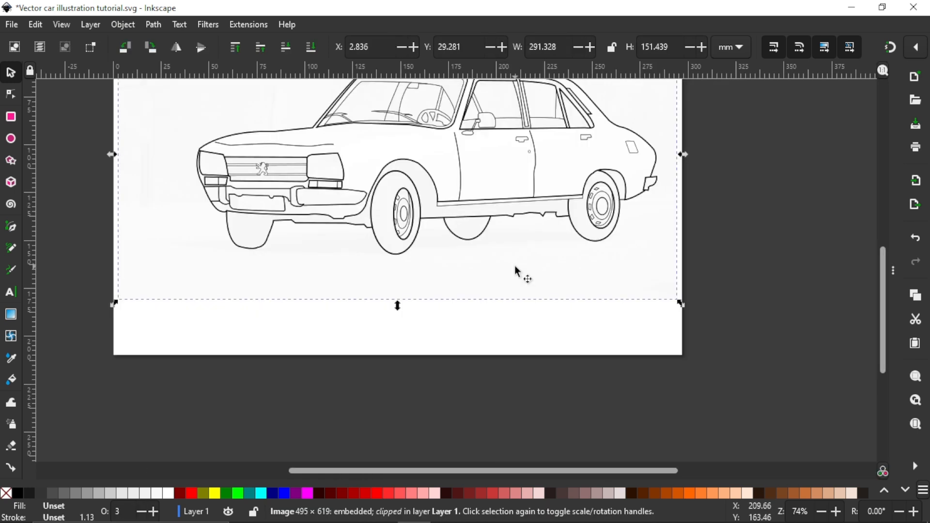
scroll(514, 265, "down", 2)
left_click(653, 282)
scroll(653, 281, "left", 3)
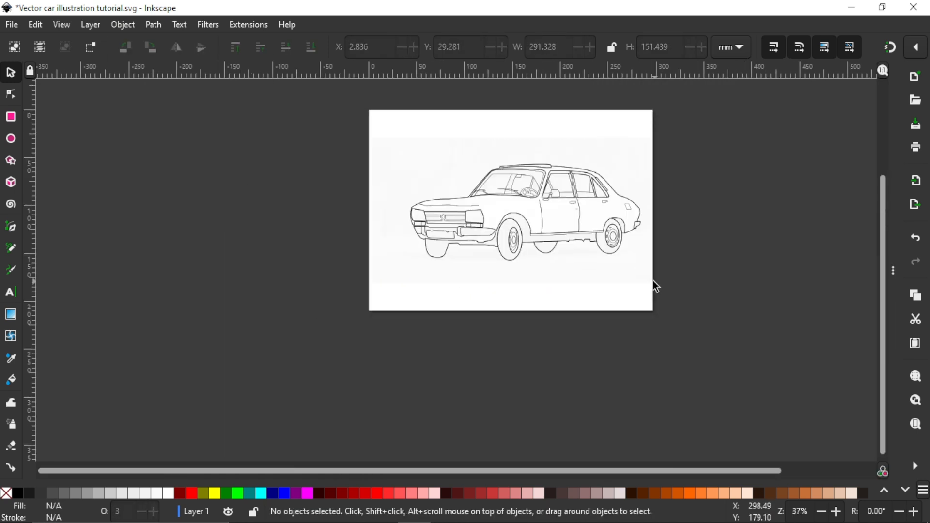
scroll(603, 279, "right", 6)
scroll(553, 278, "up", 3)
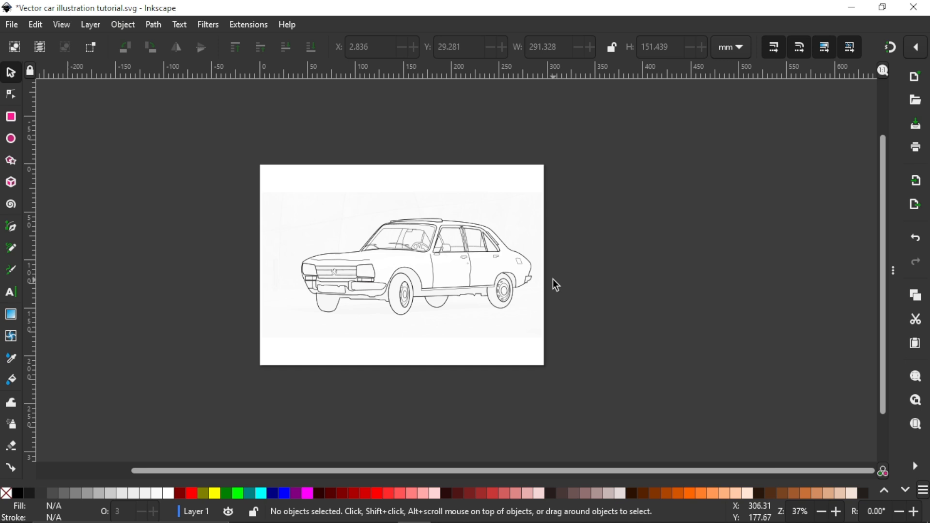
scroll(459, 267, "up", 1, "ctrl")
scroll(462, 269, "up", 1)
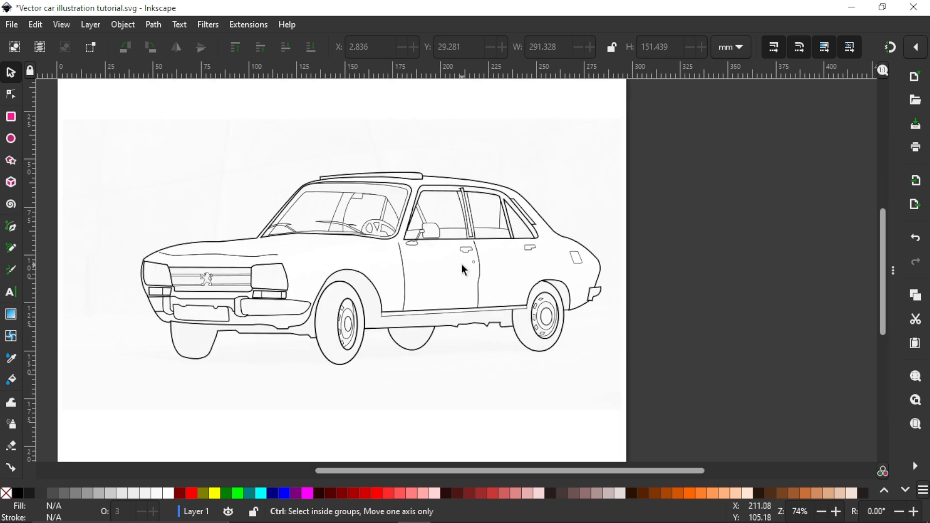
scroll(462, 264, "down", 2)
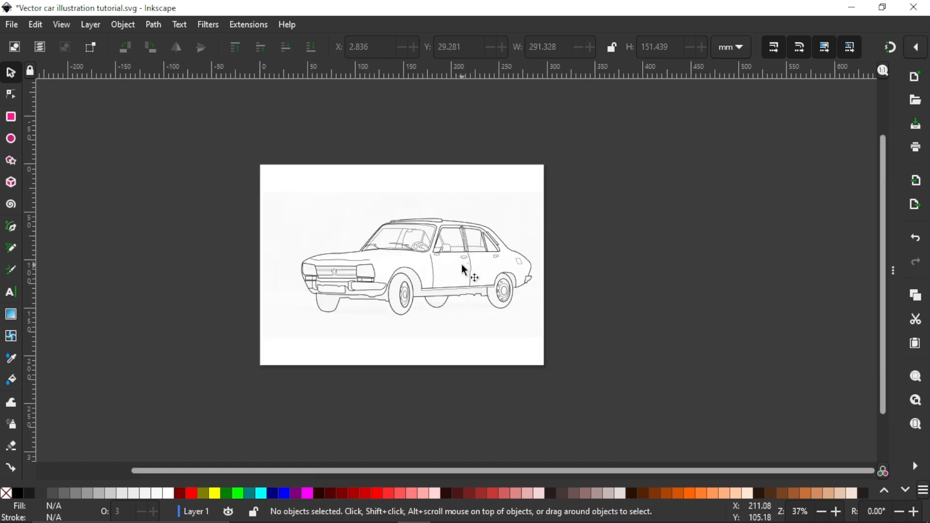
scroll(461, 265, "right", 1)
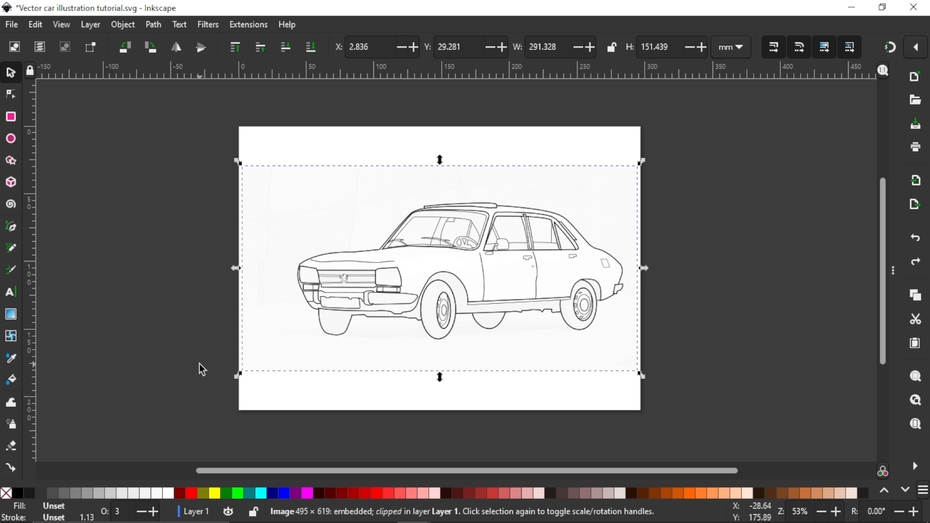
key("ctrl")
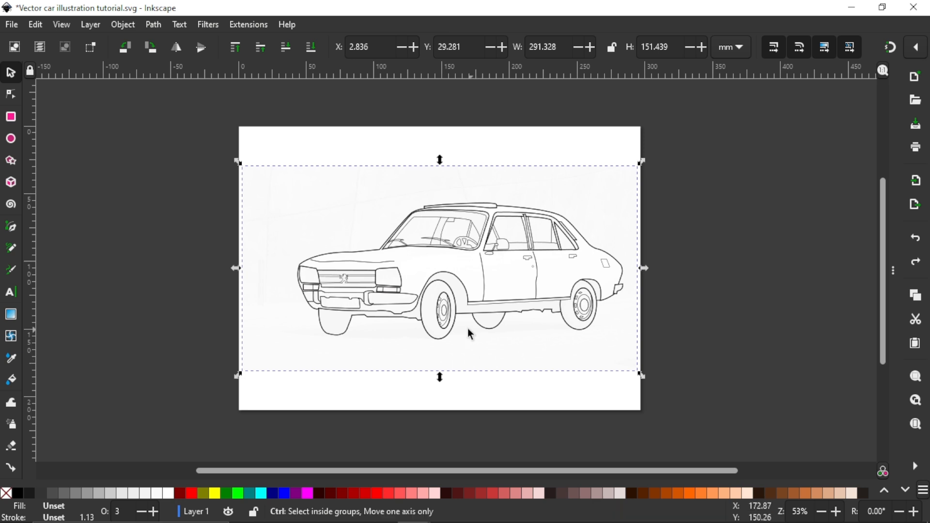
scroll(523, 307, "up", 3)
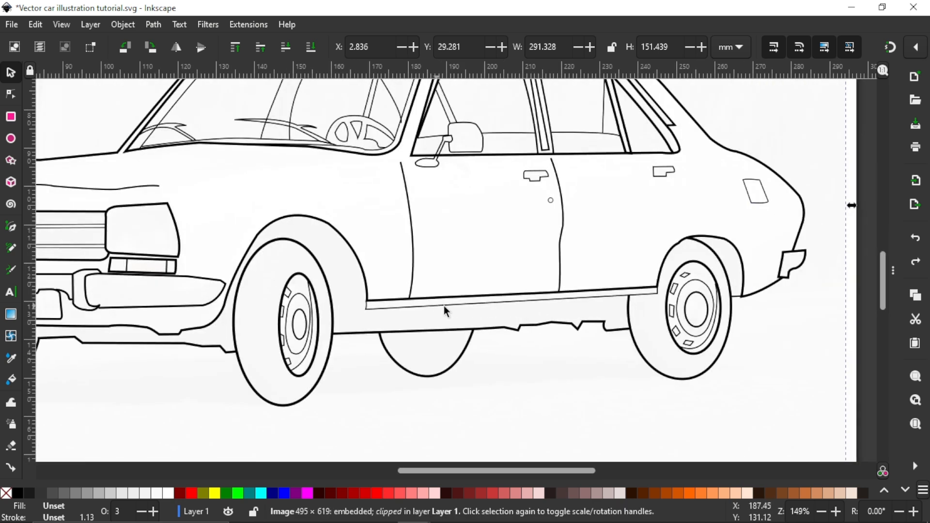
scroll(435, 311, "left", 3)
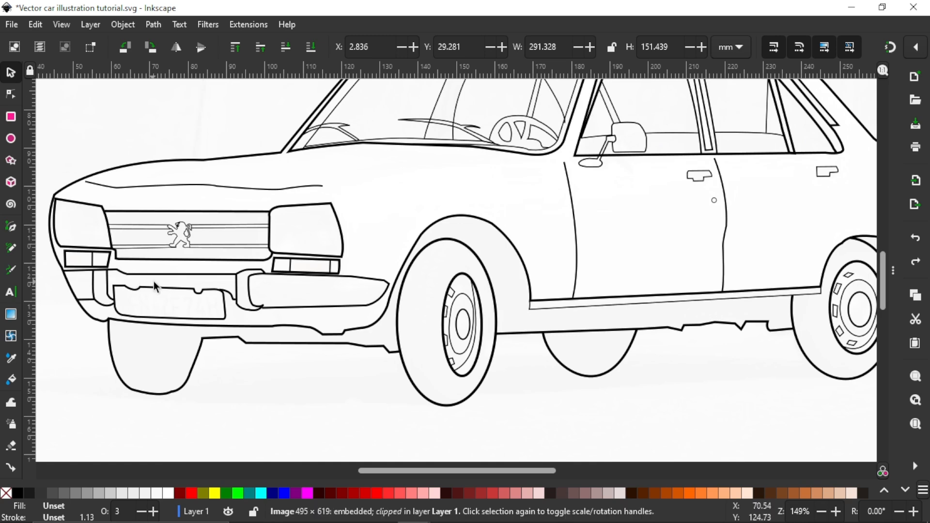
scroll(155, 286, "up", 6)
scroll(472, 234, "down", 4)
scroll(484, 227, "right", 4)
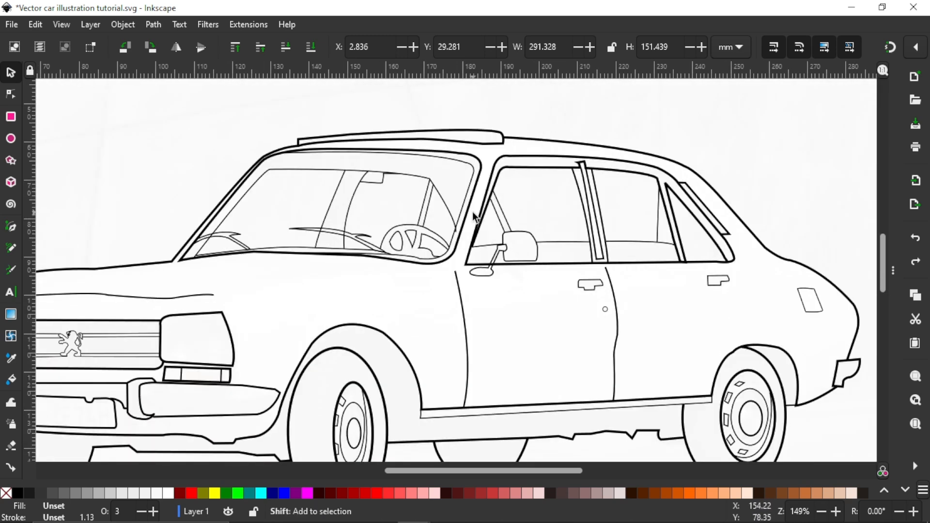
scroll(557, 220, "down", 4)
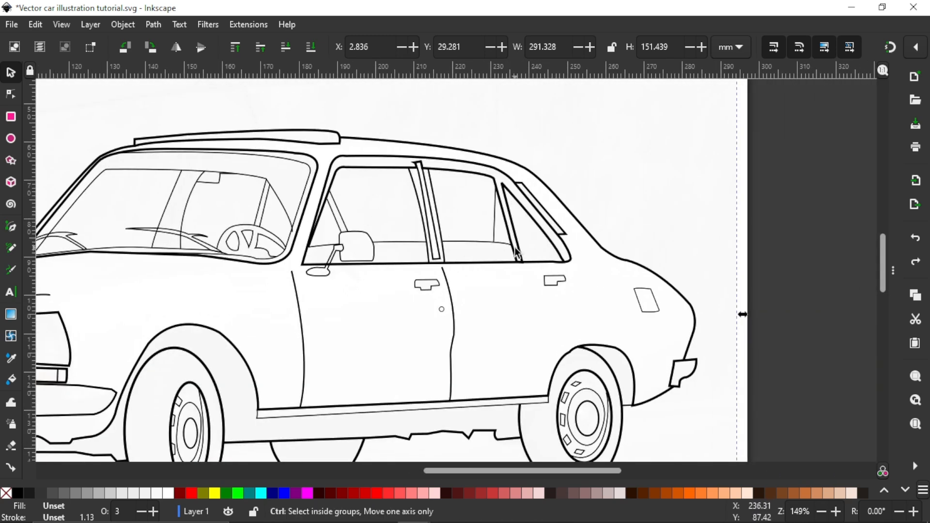
scroll(516, 262, "left", 2)
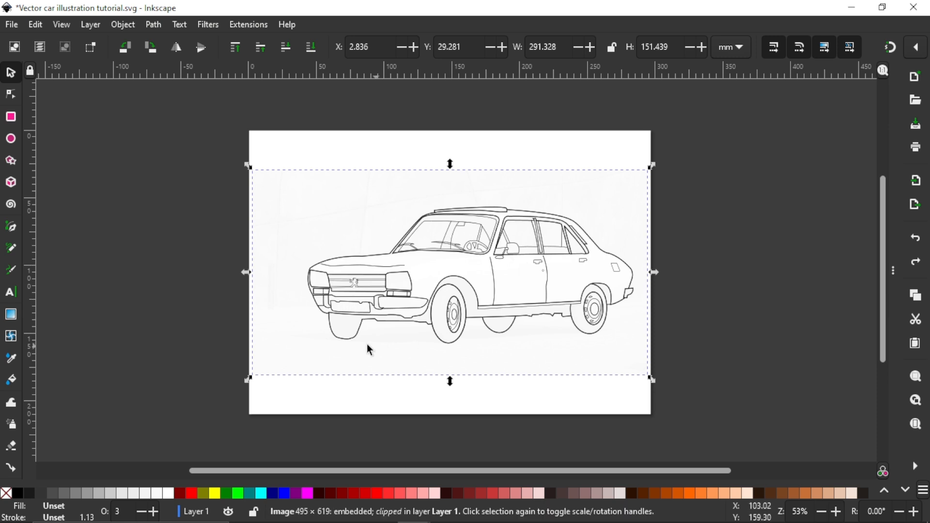
Set the reference photo's opacity to 27.7%
left_click(173, 321)
left_click(307, 349)
scroll(298, 372, "down", 1)
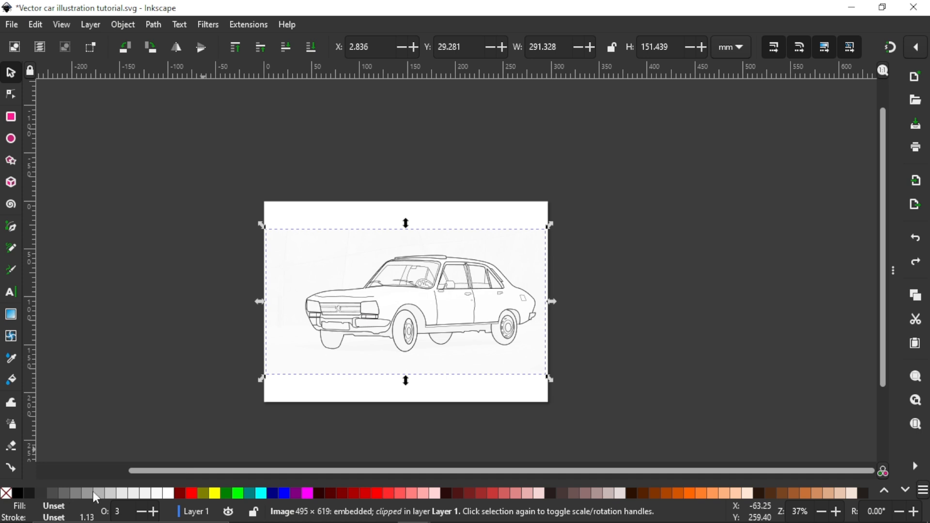
left_click(60, 510)
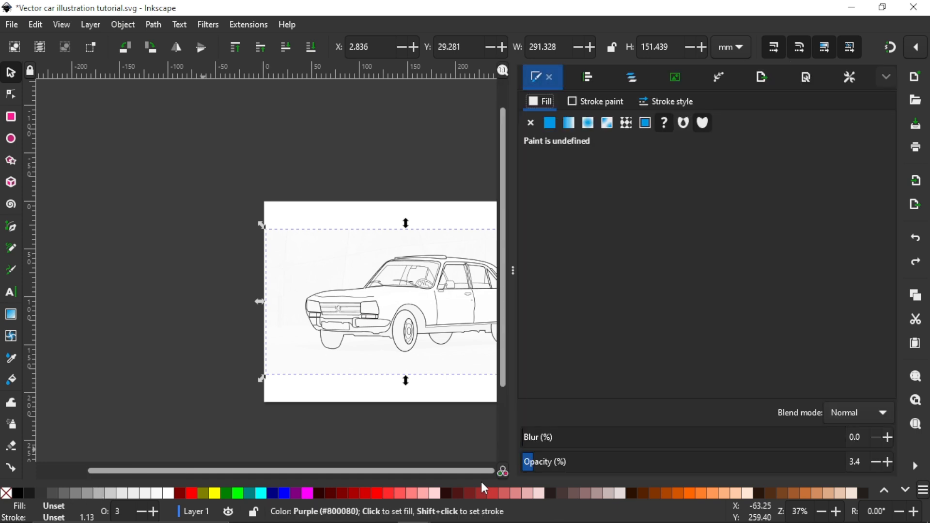
left_click_drag(537, 463, 610, 458)
left_click(512, 274)
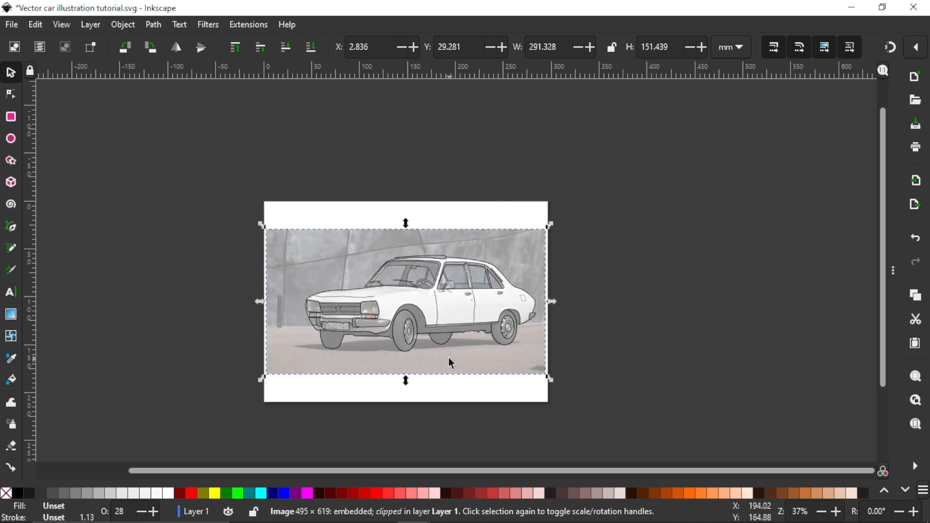
Move the duplicate reference photo beside the page, to about X 305.6 mm and Y 31.4 mm, and restore its opacity to 100%
left_click_drag(495, 354, 754, 363)
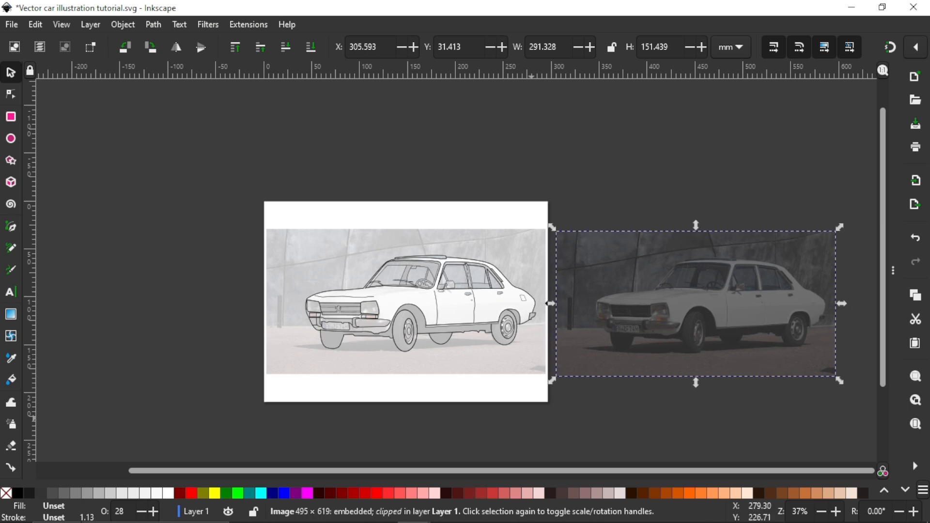
left_click(48, 509)
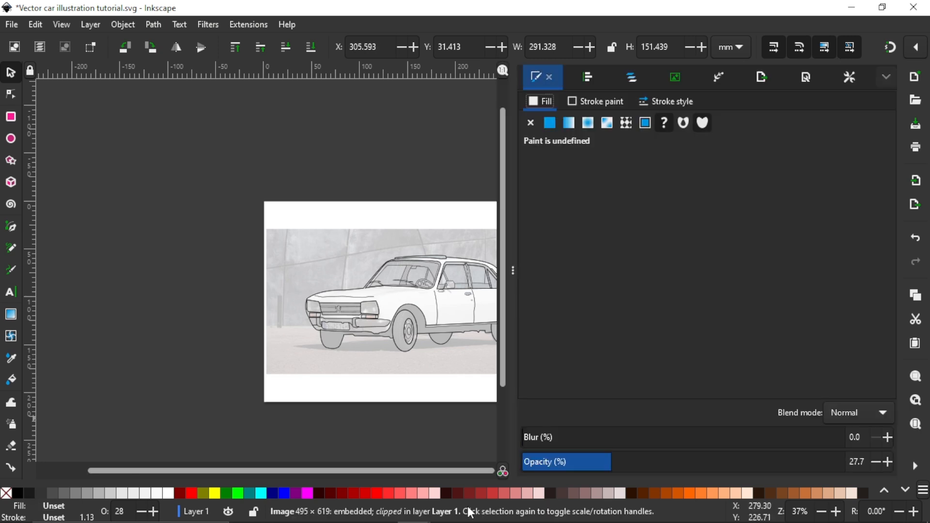
left_click_drag(754, 462, 836, 461)
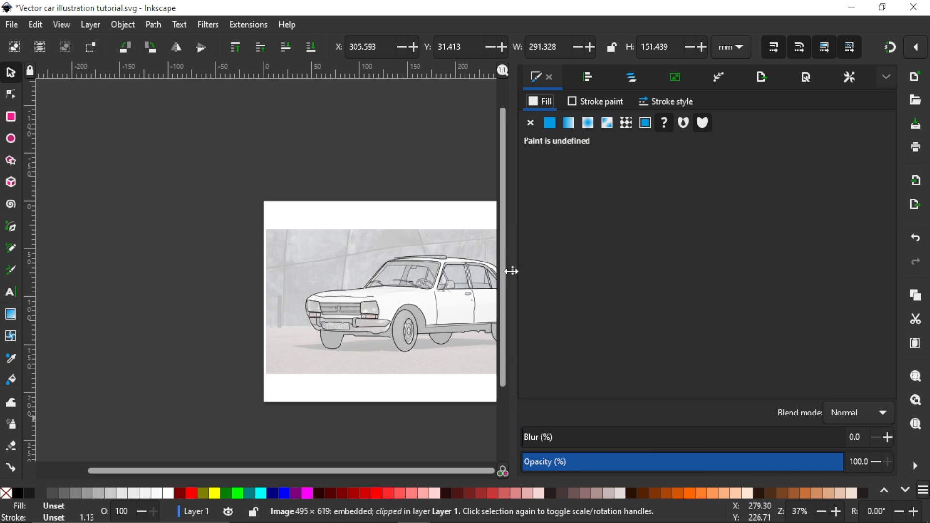
left_click_drag(510, 272, 892, 271)
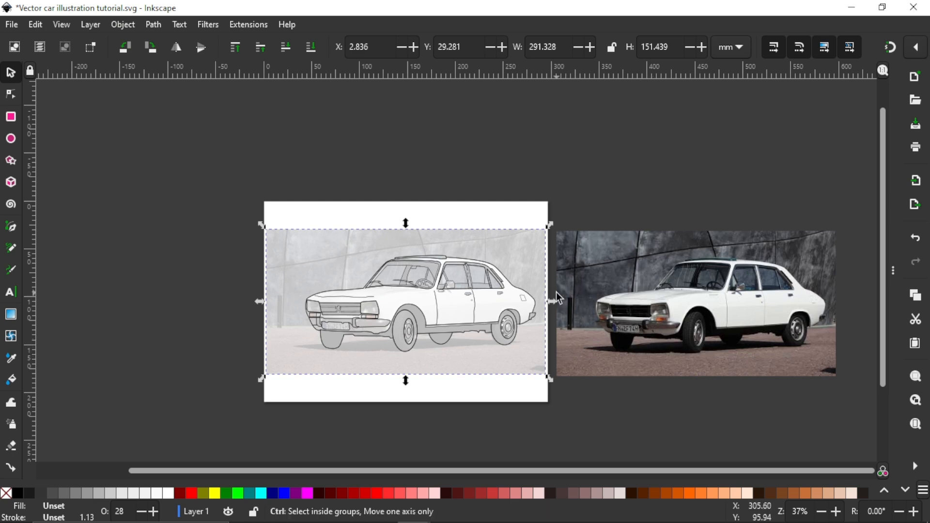
Fade the reference photo under the line art by lowering its opacity to 3.4%
scroll(554, 291, "up", 1, "ctrl")
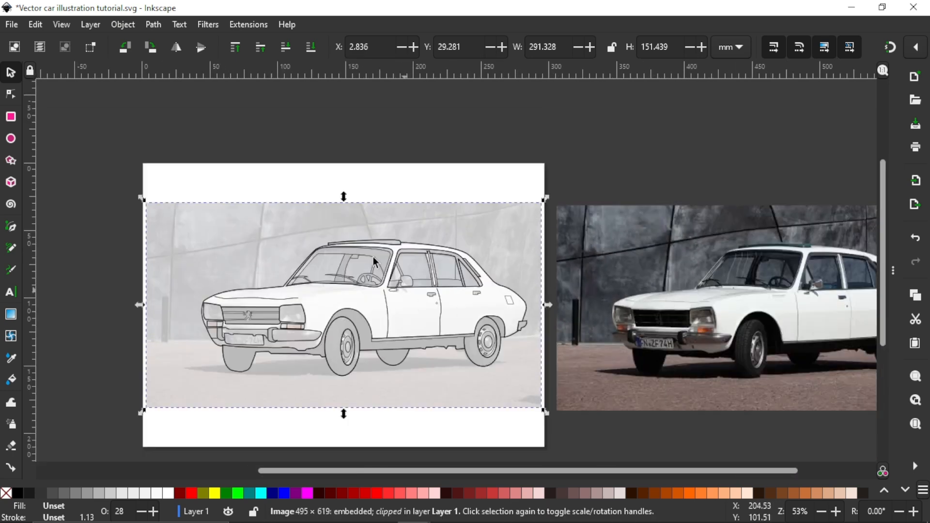
left_click(53, 508)
left_click_drag(602, 463, 535, 462)
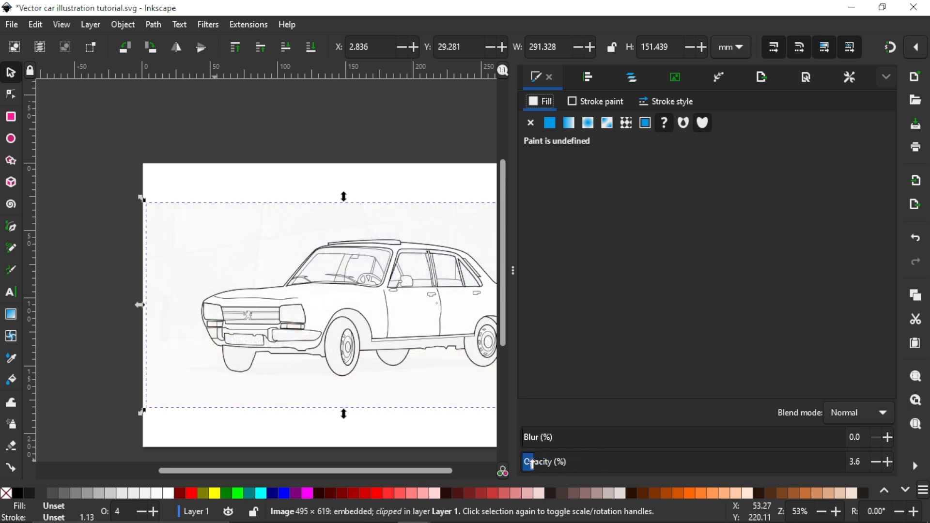
left_click(80, 295)
left_click(199, 255)
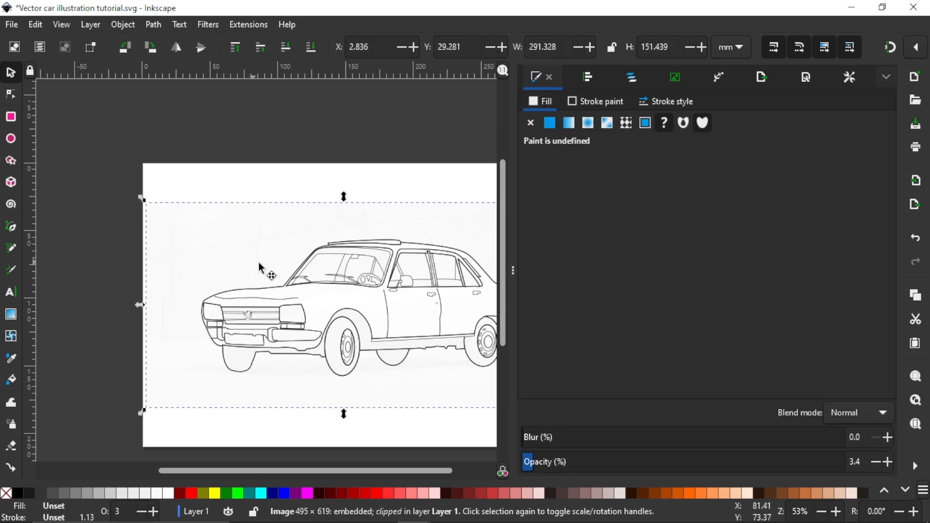
left_click(513, 272)
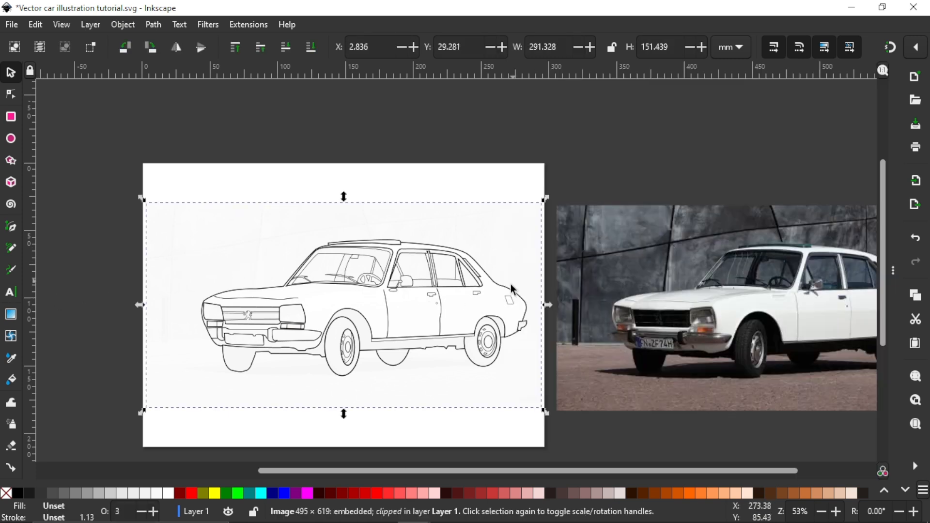
scroll(511, 288, "down", 1)
scroll(525, 302, "up", 1)
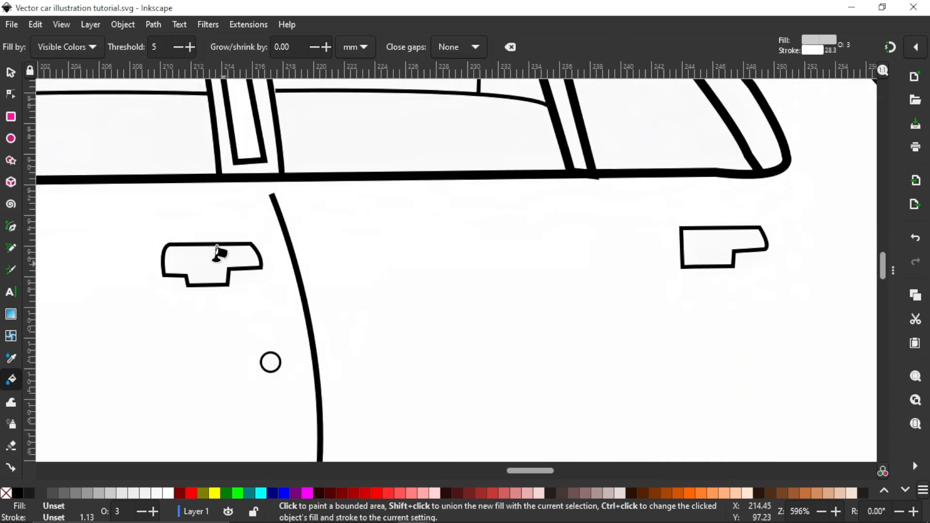
Bucket-fill the front door handle and make the light blue windshield glass semi-transparent at about 59% opacity
left_click(216, 255)
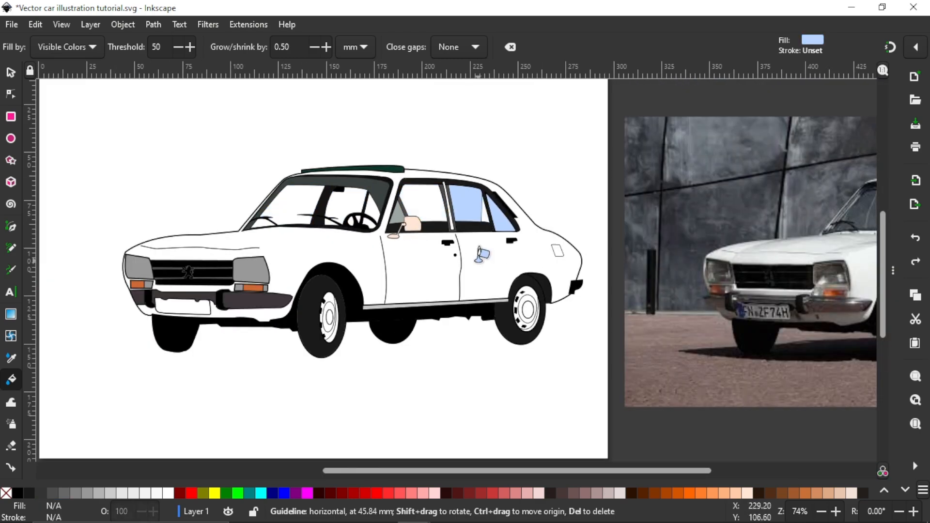
key("s")
left_click(504, 226)
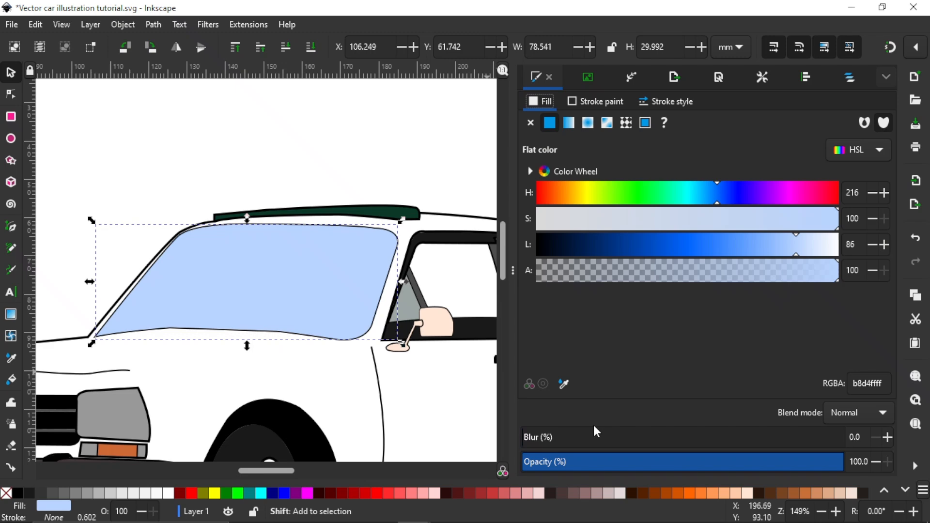
left_click(712, 462)
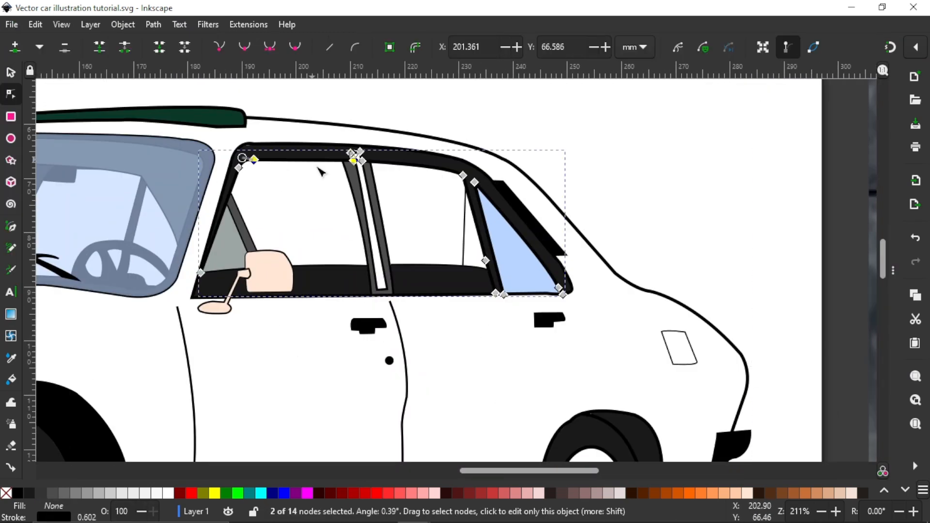
Reshape the car body's outline around the door mirror's base by moving its node beside the mirror stalk
left_click(11, 73)
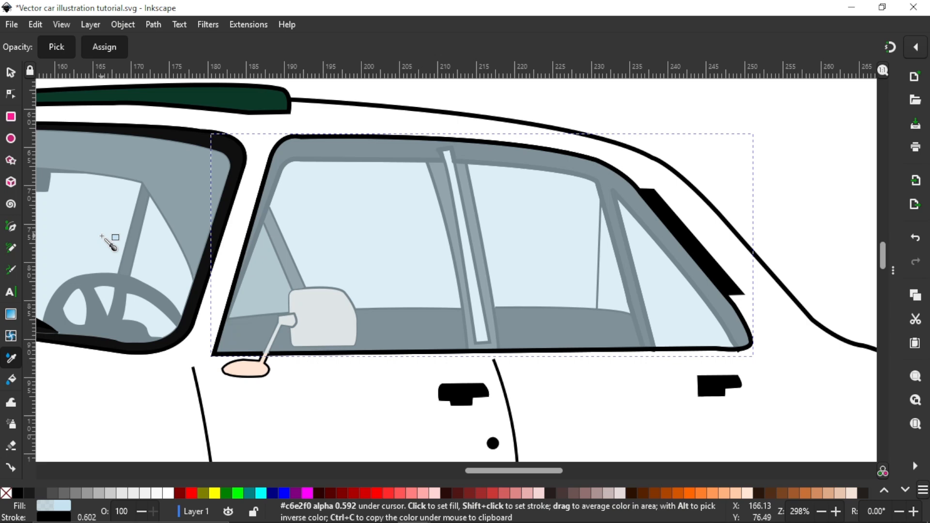
key("s")
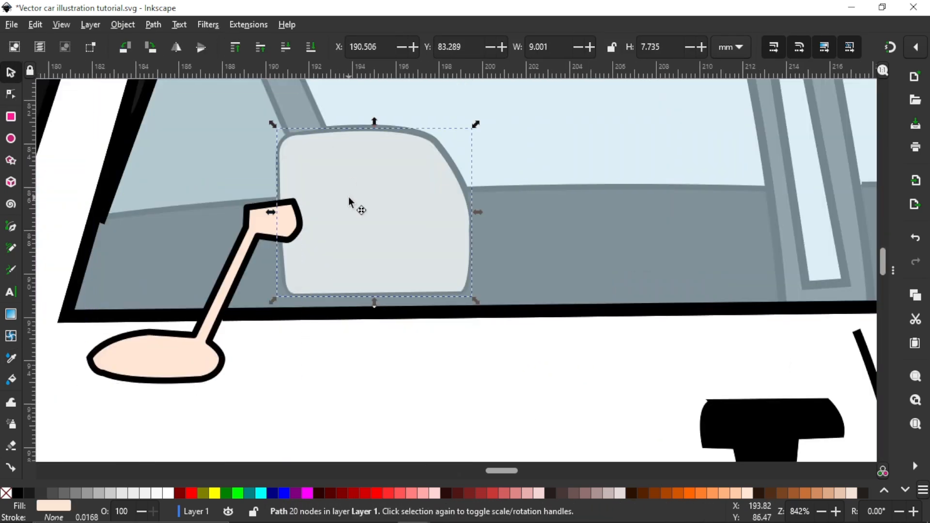
key("n")
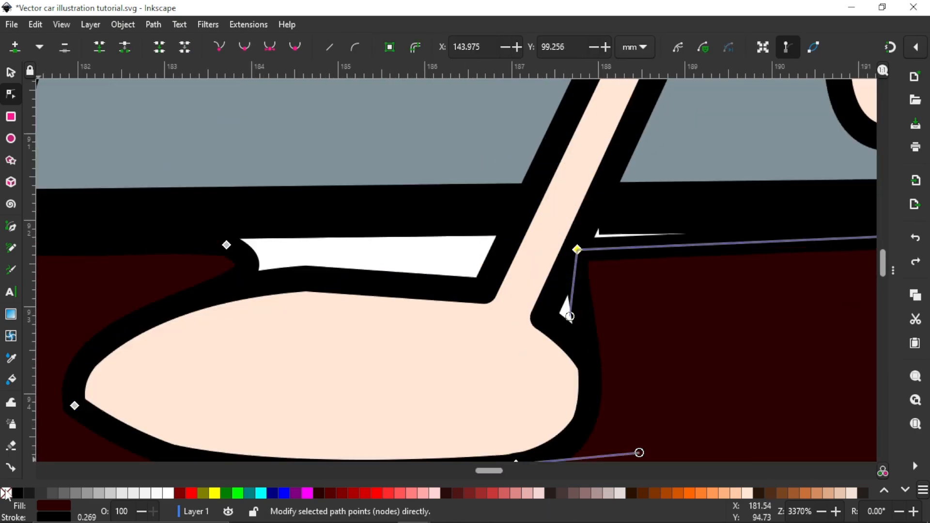
left_click_drag(577, 249, 602, 228)
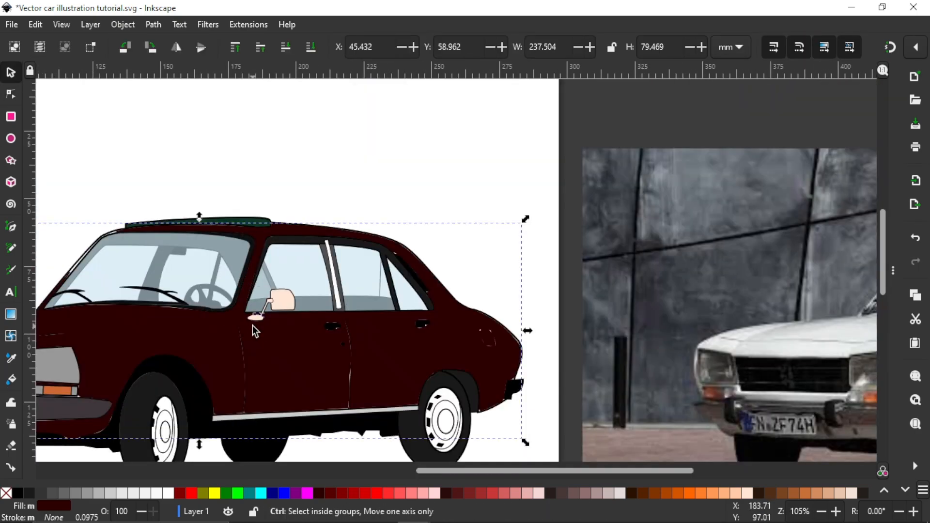
left_click_drag(523, 207, 521, 206)
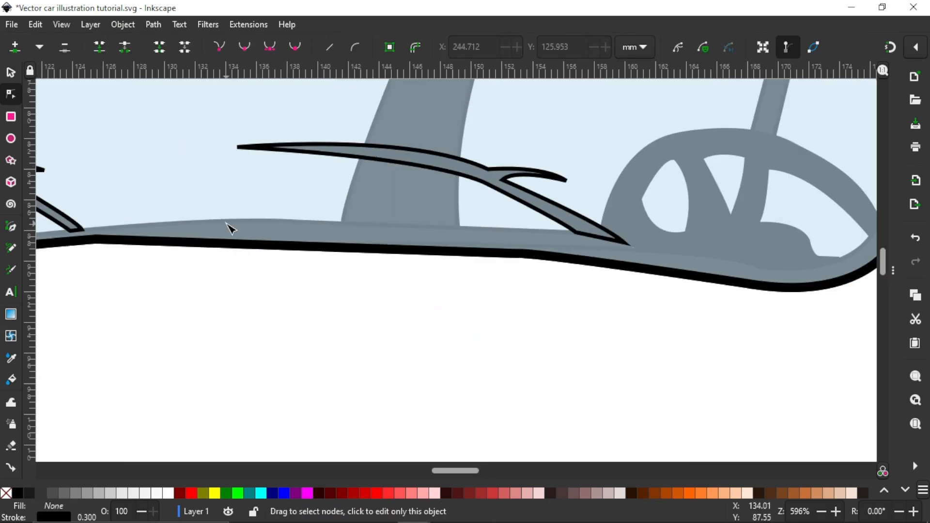
right_click(269, 207)
left_click(332, 412)
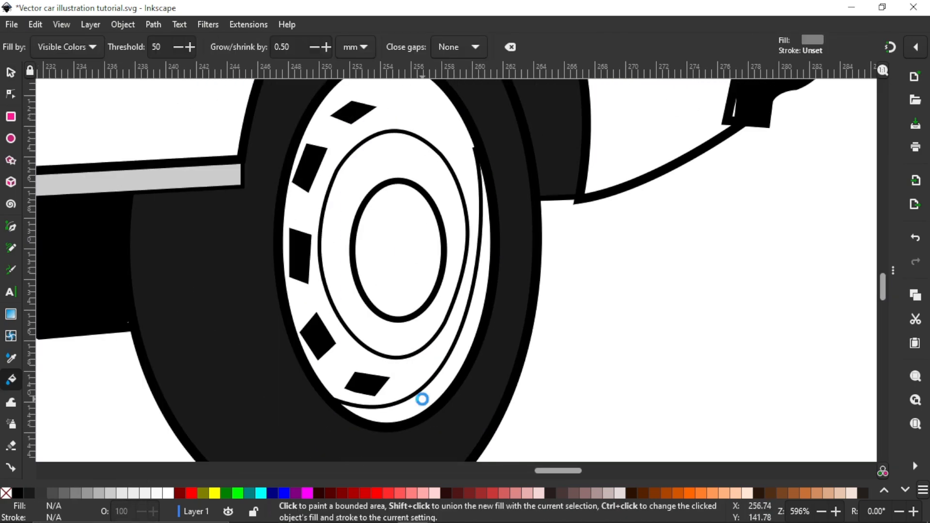
Fill the crescent at the rear wheel rim's edge with light grey and colour the hubs of both visible wheels grey
left_click(422, 395)
key("n")
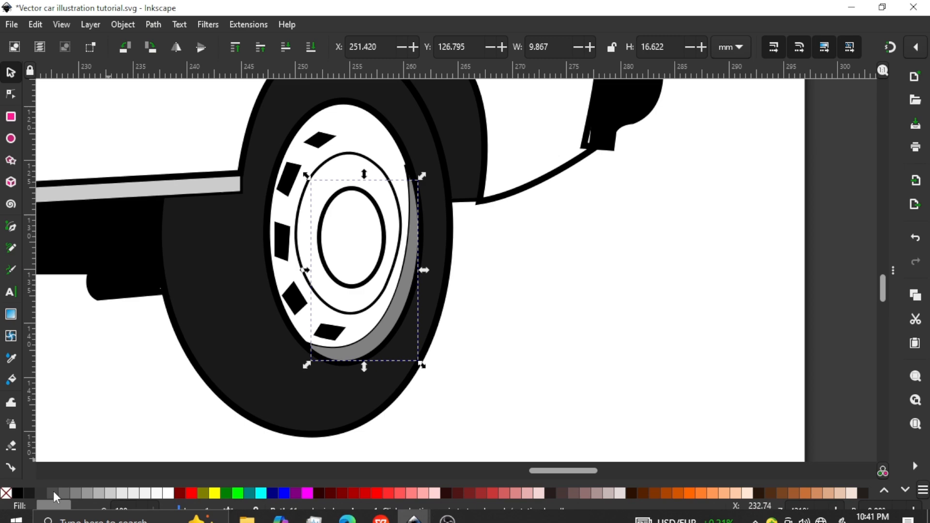
key("ctrl+shift+f")
left_click_drag(755, 245, 777, 245)
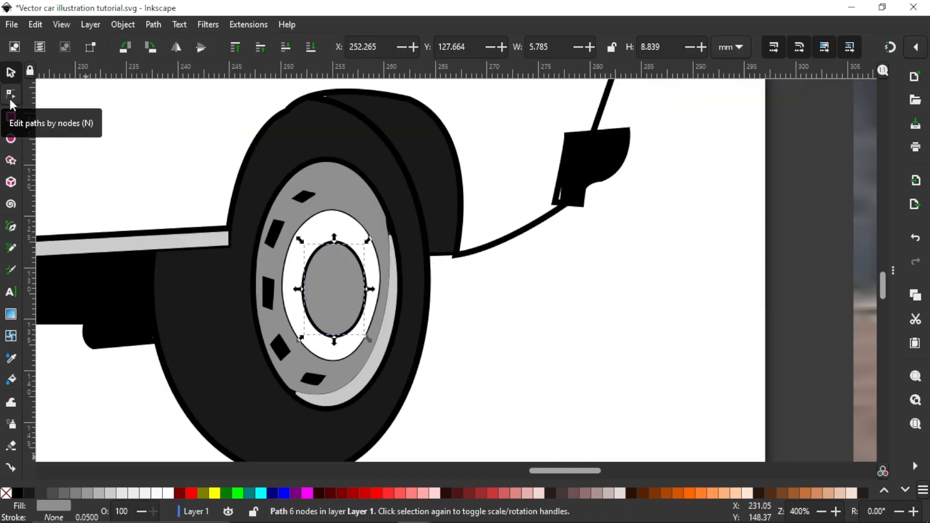
key("ctrl+shift+f")
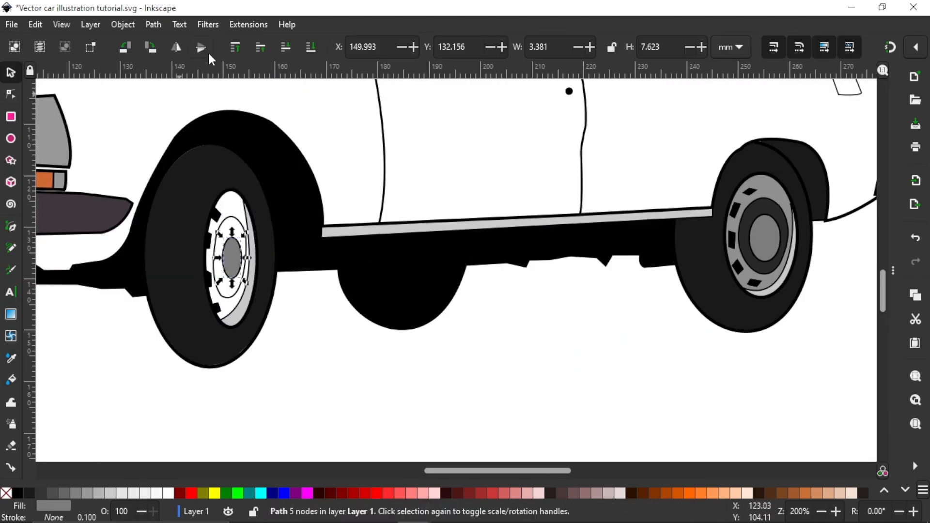
key("d")
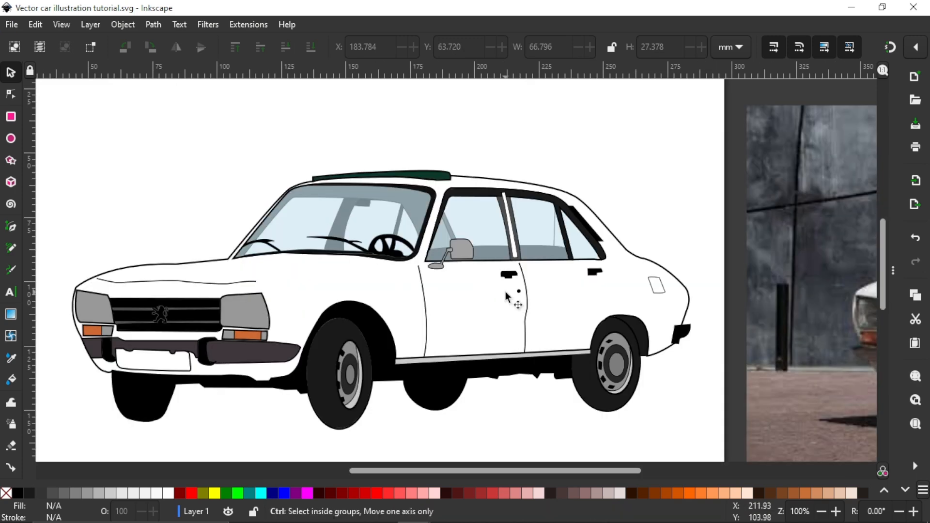
Compare the coloured car illustration with the reference photo beside the page
scroll(506, 297, "down", 3)
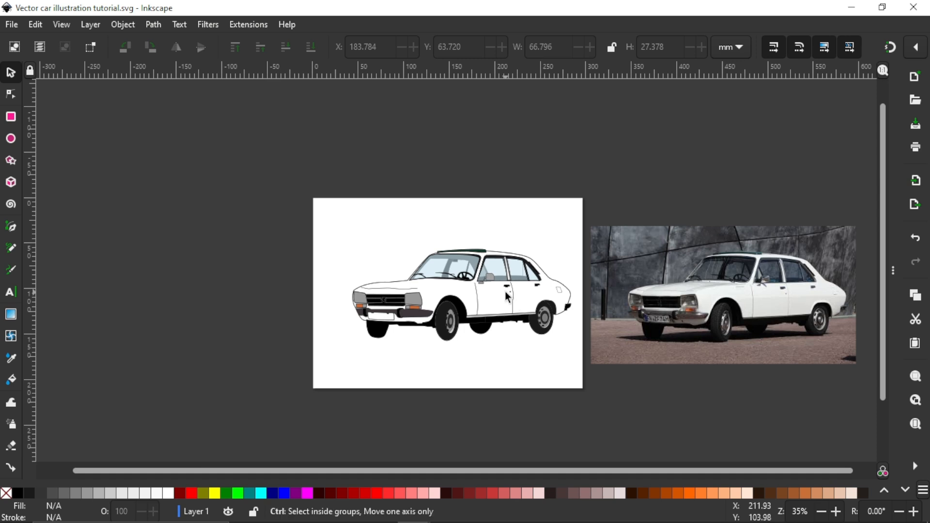
scroll(505, 293, "up", 1)
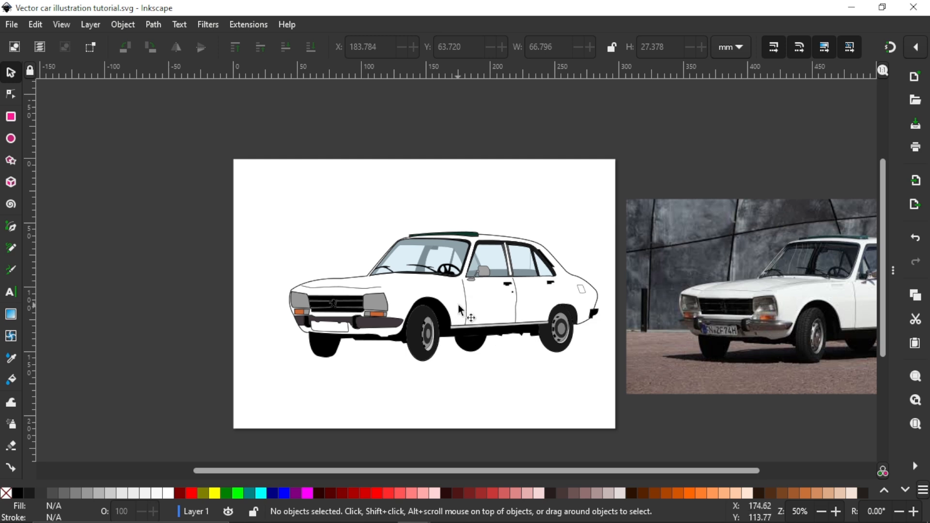
key("ctrl")
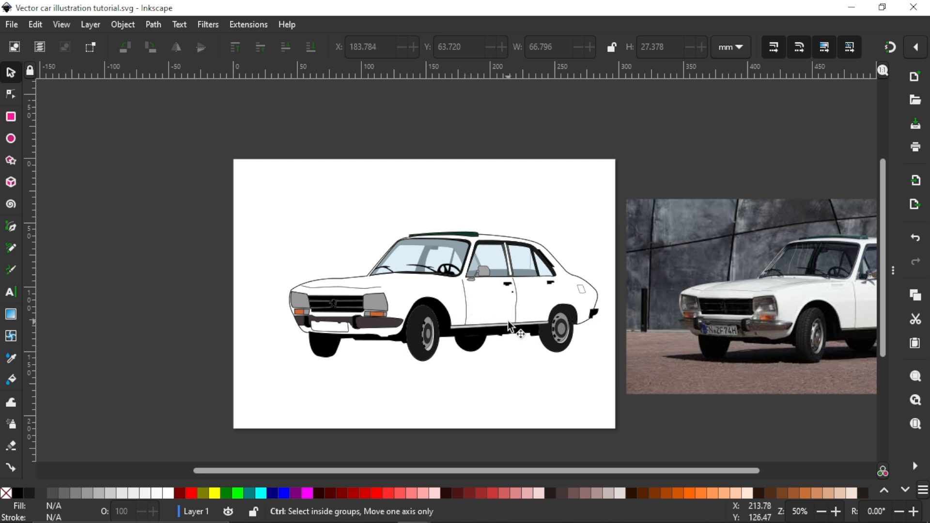
scroll(509, 327, "down", 2)
scroll(484, 322, "right", 4)
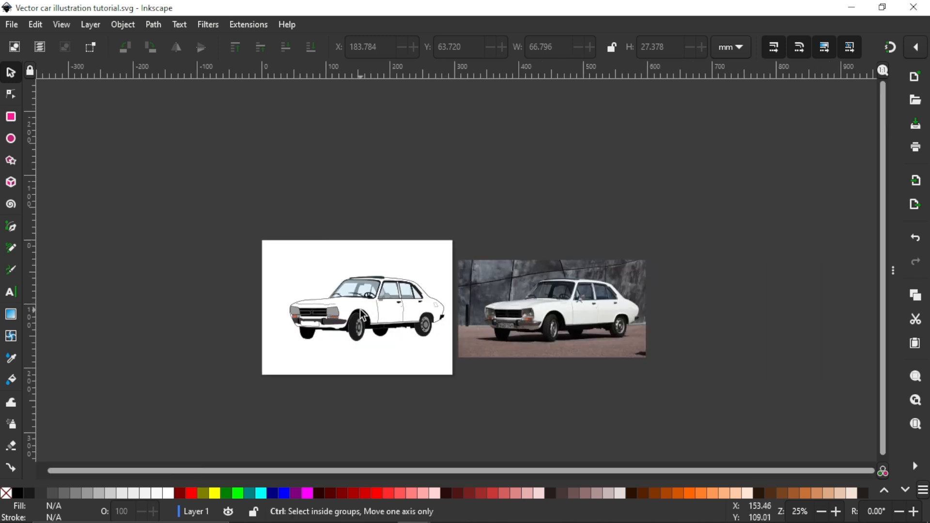
scroll(362, 315, "up", 2)
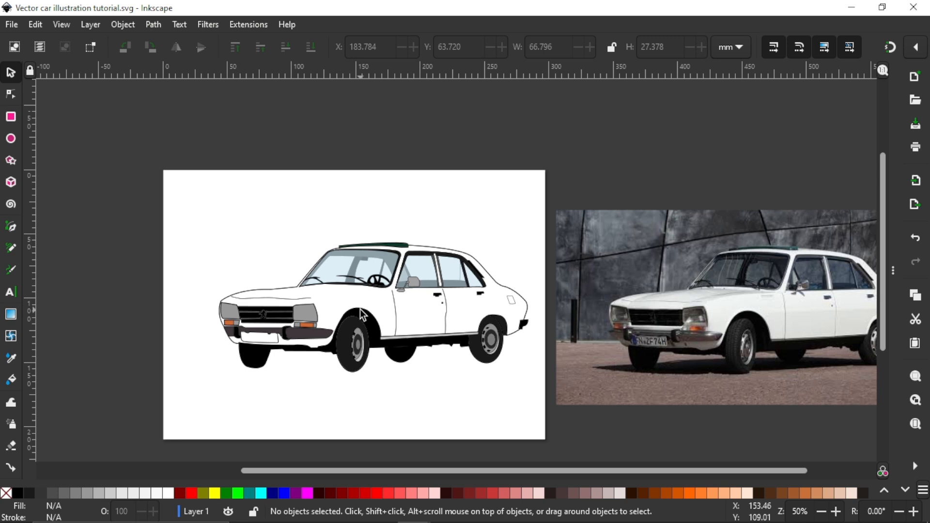
Try grouping all the car's objects and moving the group up on the page
left_click_drag(138, 207, 562, 408)
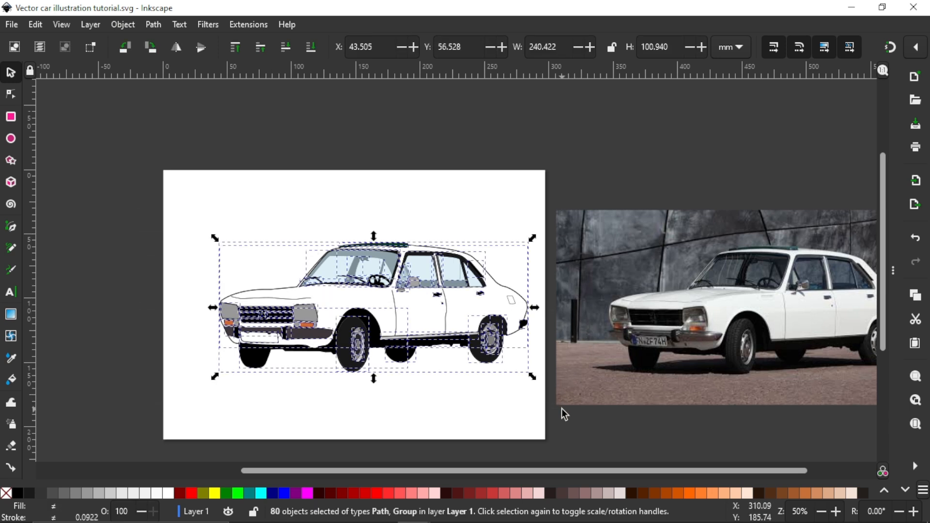
key("ctrl+g")
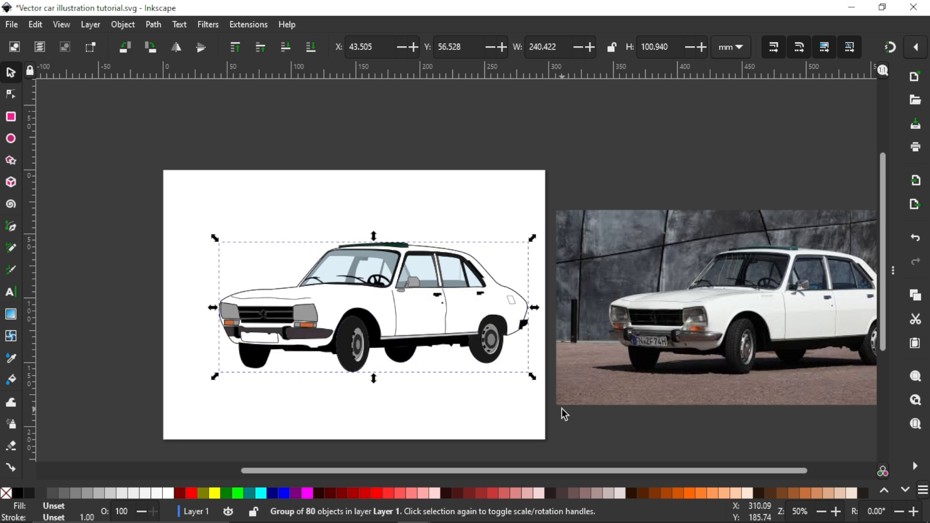
left_click_drag(460, 311, 462, 290)
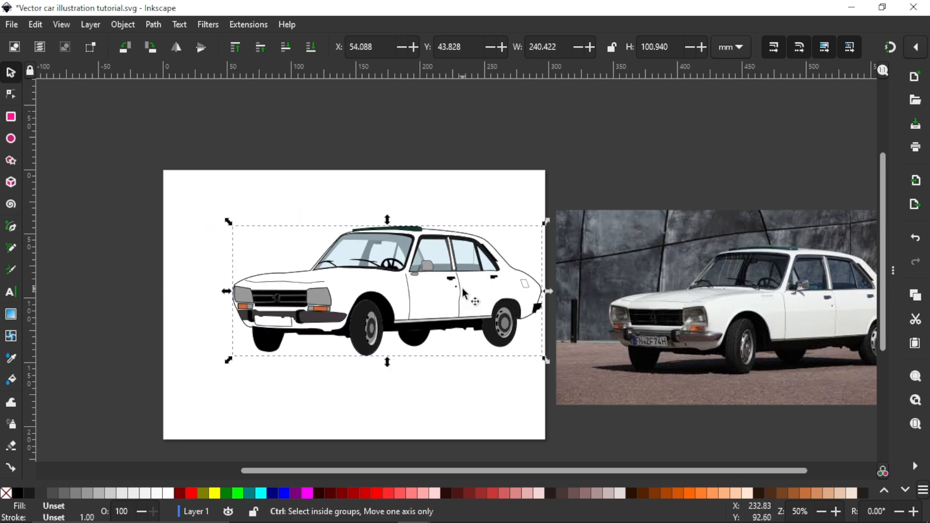
key("ctrl+z")
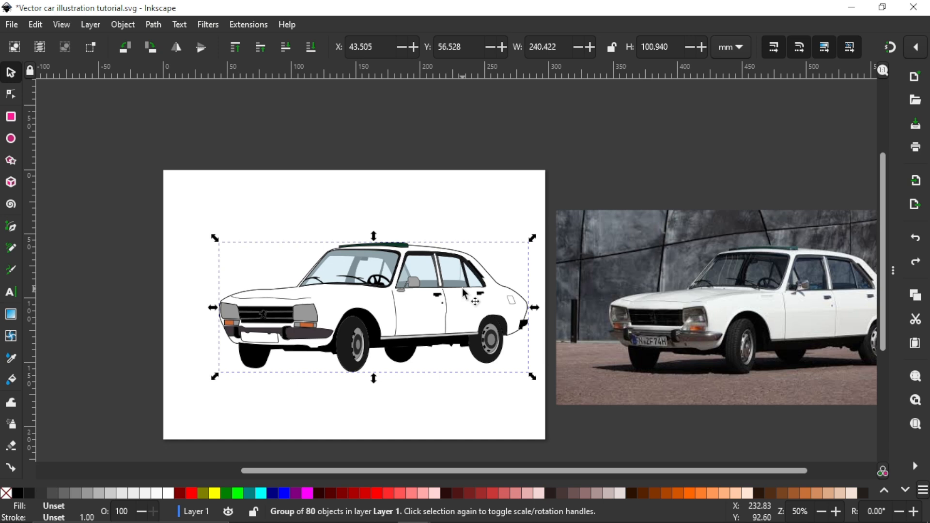
key("Escape")
key("ctrl+s")
Try moving the car's line-art group separately from the colour fills
left_click(392, 318)
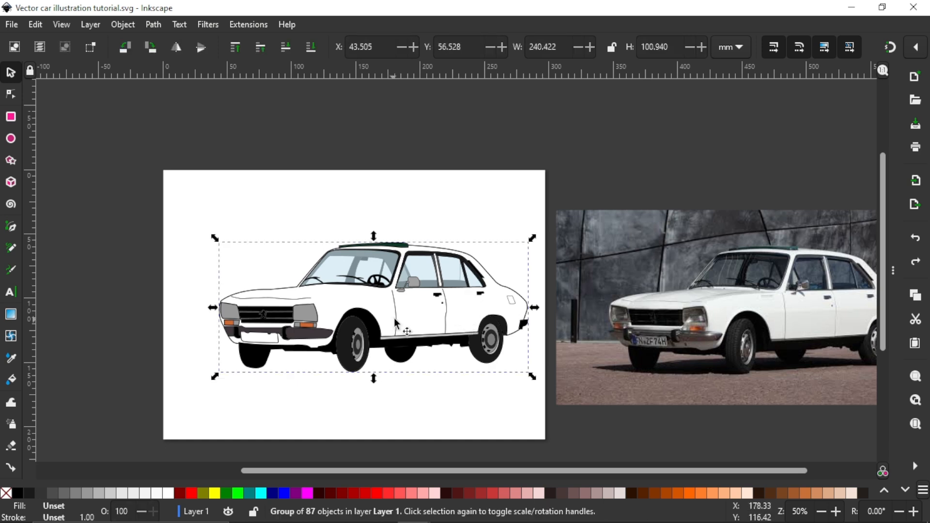
left_click_drag(395, 281, 387, 264)
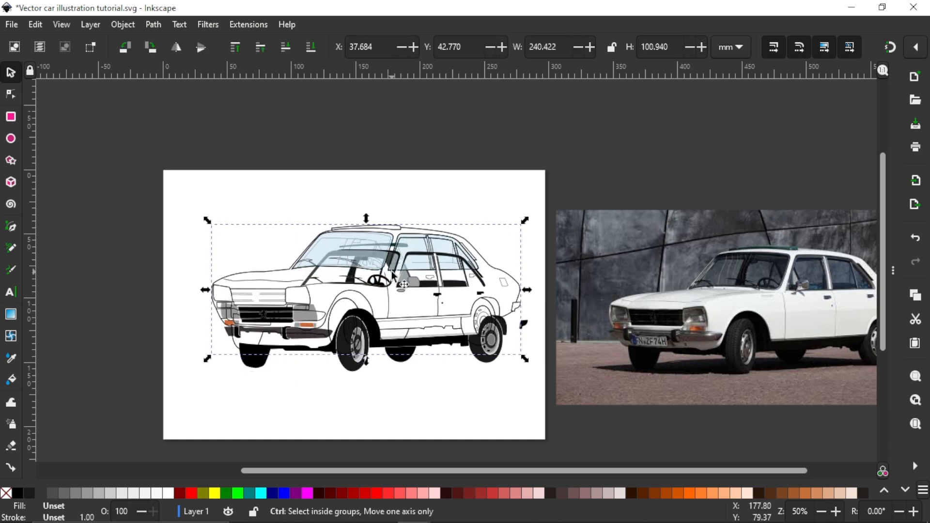
key("ctrl+z")
Group all the car's line art and colour fills into one object and select the reference photo beside the page
left_click_drag(104, 188, 598, 407)
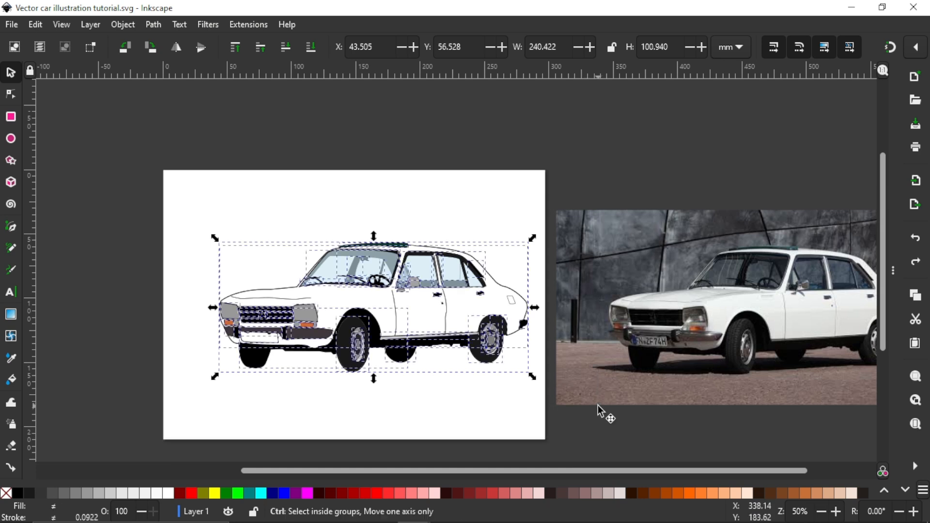
key("ctrl+g")
left_click(639, 339)
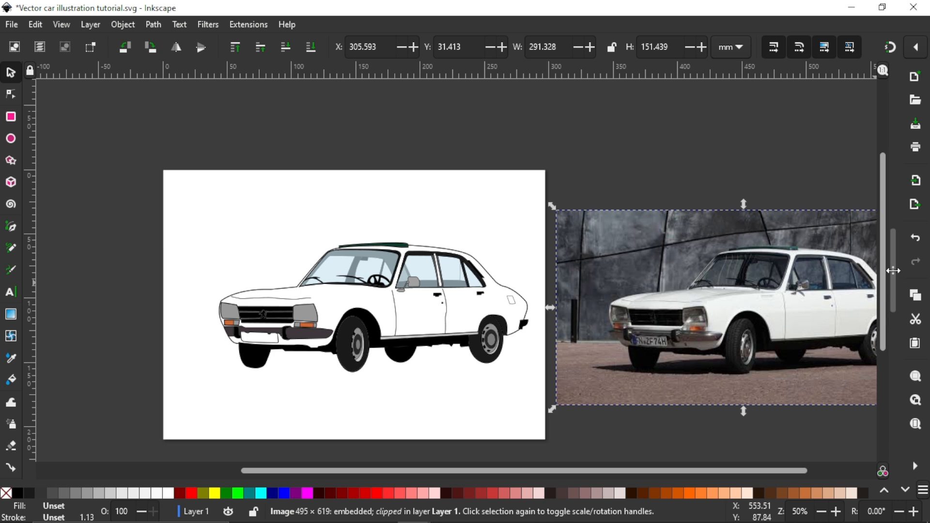
Centre the reference photo horizontally and vertically on the page and raise it above the car illustration
key("ctrl+shift+f")
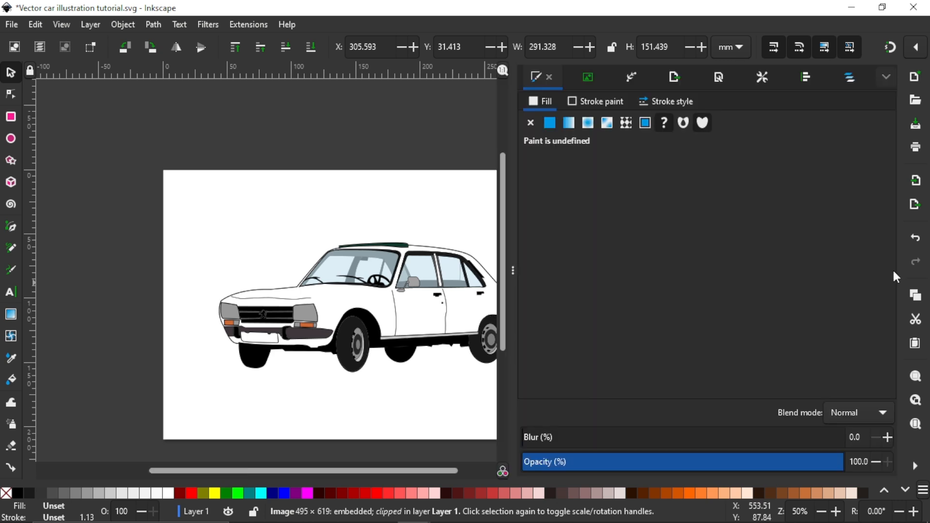
left_click(592, 101)
left_click(534, 103)
left_click(123, 24)
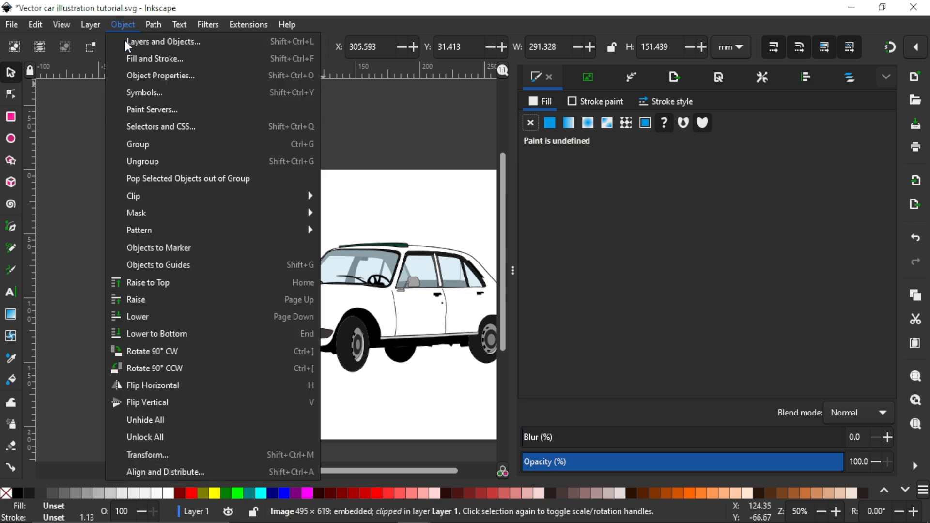
left_click(156, 471)
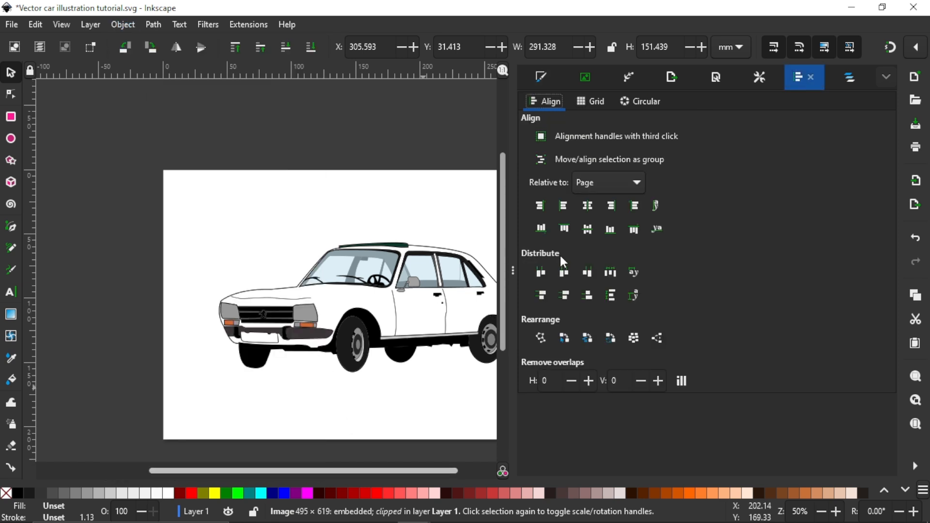
left_click(587, 206)
left_click(586, 226)
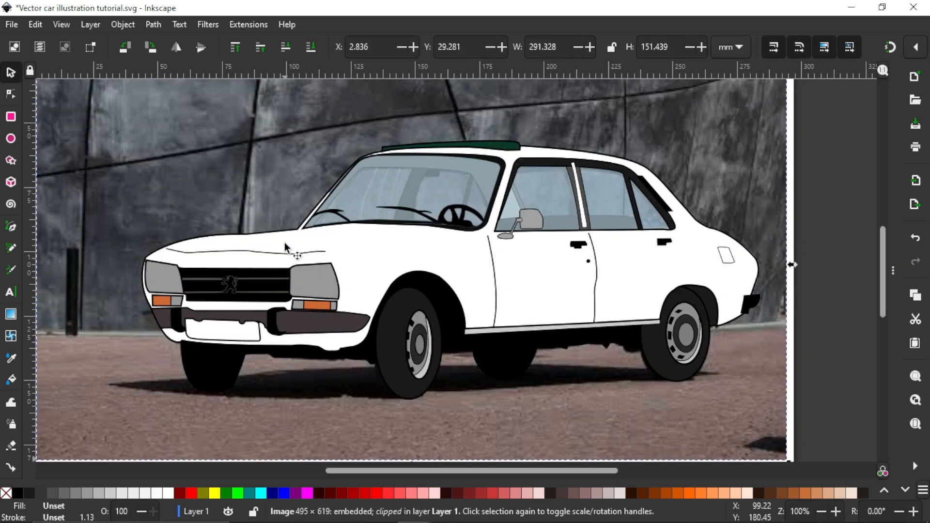
scroll(284, 242, "down", 2)
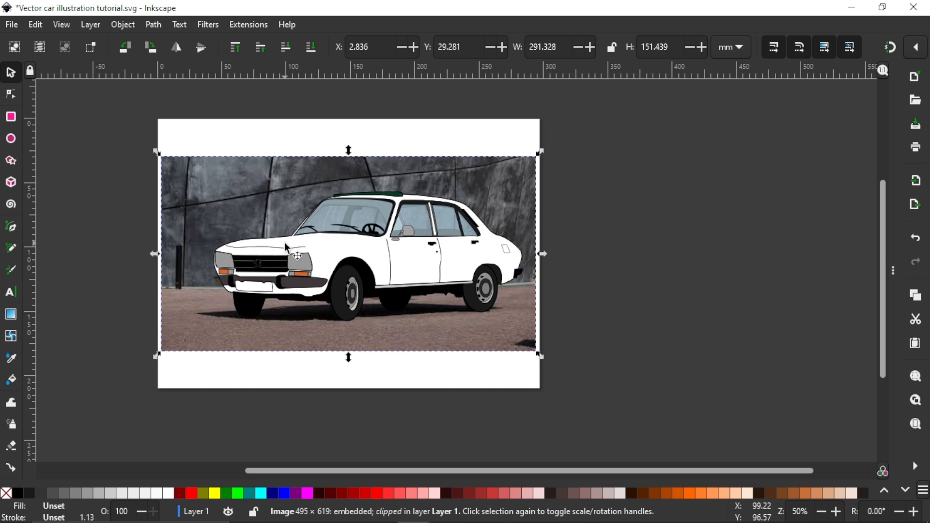
left_click(238, 47)
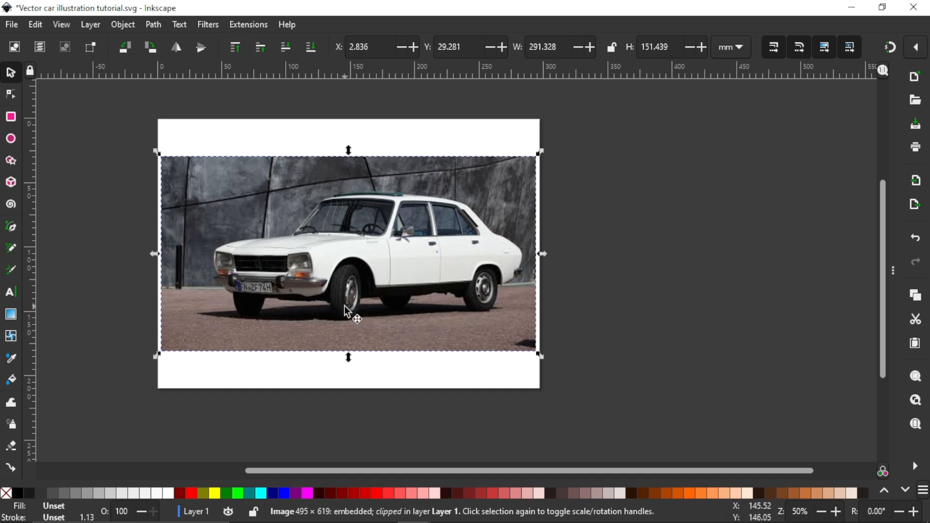
Trace the bonnet's shaded area over the photo as a closed shape with the Pen tool, from the headlights to the windscreen base
scroll(352, 249, "up", 2, "ctrl")
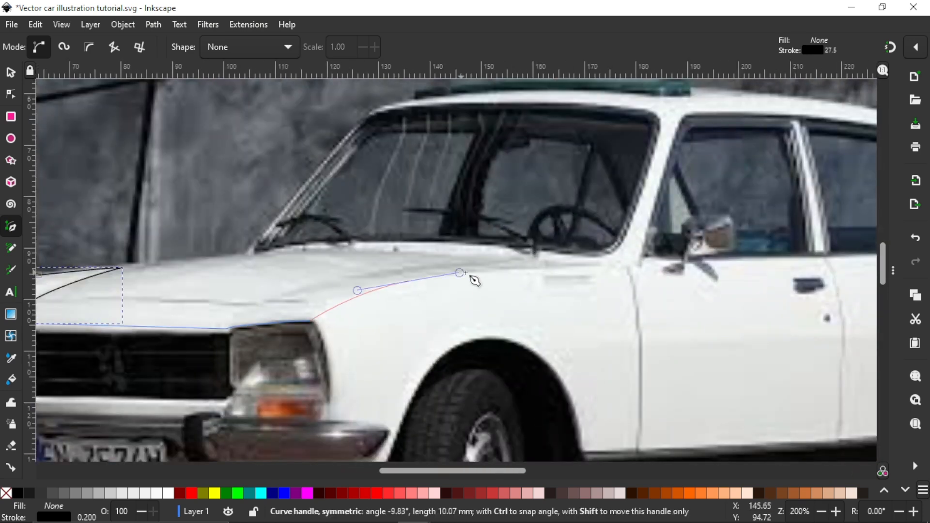
left_click_drag(473, 276, 474, 276)
left_click_drag(599, 263, 622, 262)
key("Return")
left_click(599, 263)
scroll(504, 264, "up", 2)
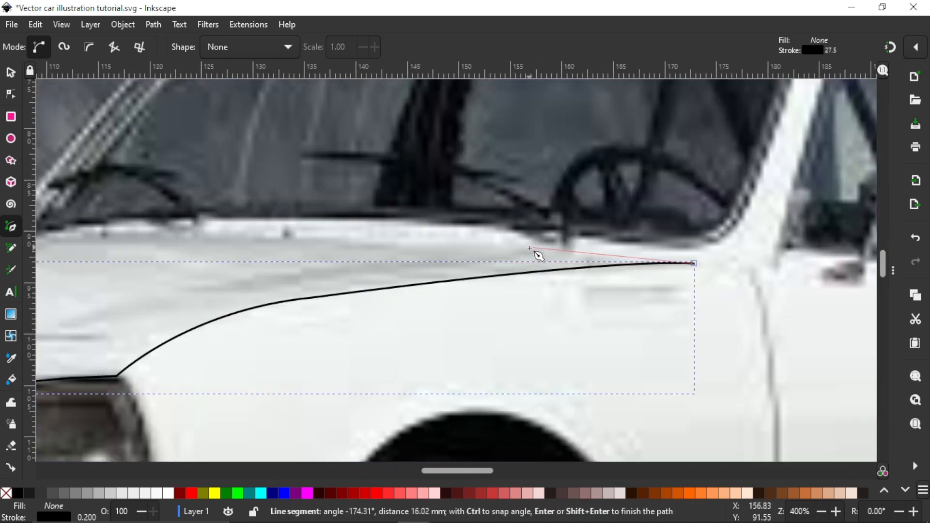
left_click(530, 251)
scroll(211, 235, "left", 4)
left_click(178, 239)
scroll(218, 241, "left", 8)
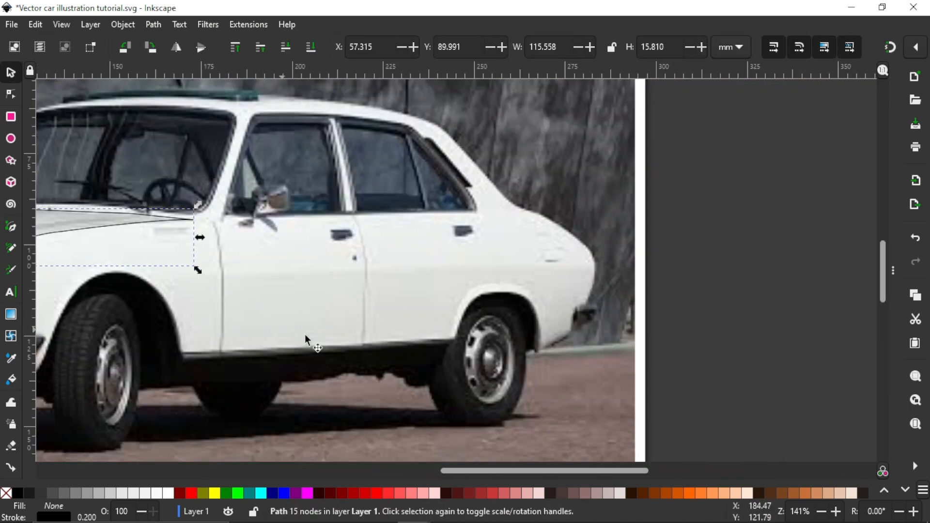
Trace the shaded lower body side as a closed shape, following the front wheel arch, sill, rear wheel arch and tail
key("b")
left_click(594, 266)
left_click(151, 277)
scroll(190, 347, "up", 2)
left_click_drag(179, 359, 186, 420)
key("Return")
left_click_drag(620, 334, 650, 332)
scroll(650, 332, "right", 11)
left_click(382, 329)
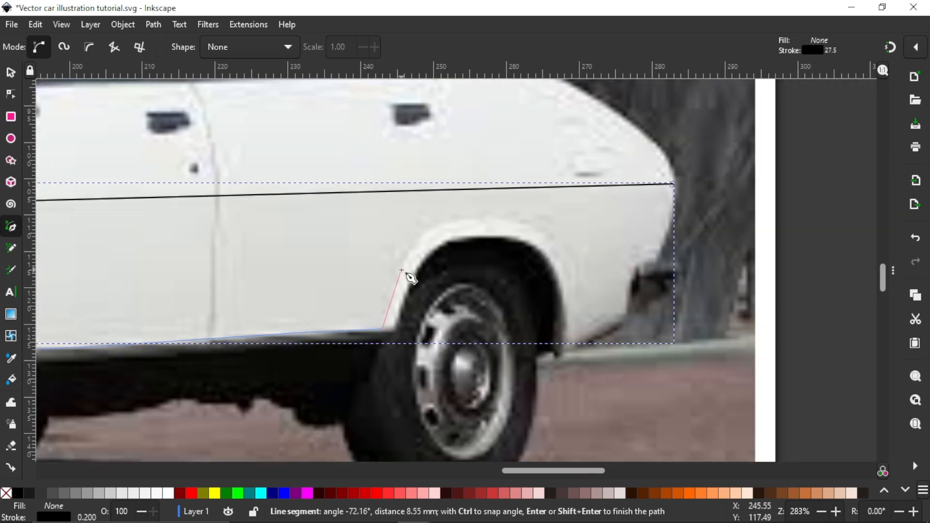
left_click_drag(455, 220, 515, 215)
left_click_drag(552, 248, 562, 287)
left_click(572, 345)
left_click(623, 314)
left_click_drag(652, 257, 668, 259)
key("Return")
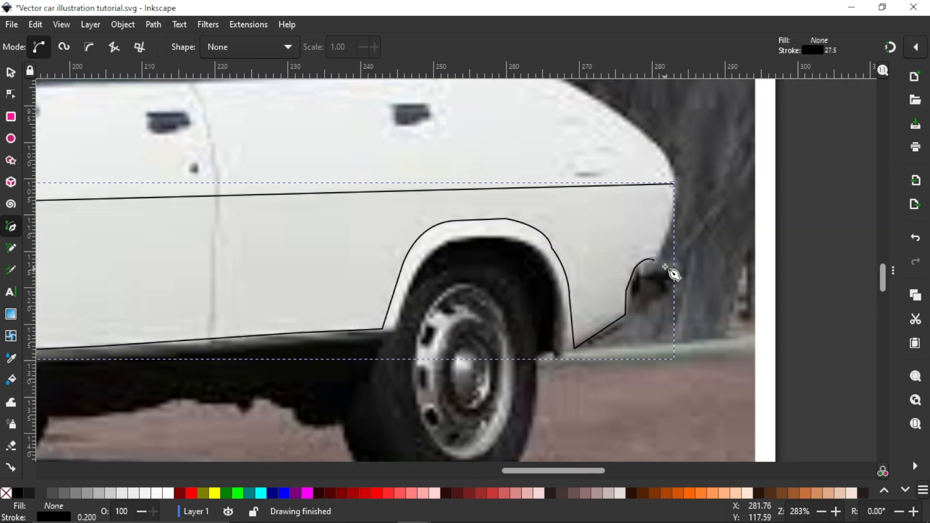
left_click(652, 257)
scroll(663, 271, "up", 1)
left_click_drag(675, 122, 665, 101)
Start the shading outline under the front bumper, running along the bumper's lower edge from the front wheel arch toward the number plate
scroll(644, 233, "down", 4)
scroll(220, 347, "up", 4)
left_click(441, 333)
scroll(419, 289, "up", 2)
left_click(492, 207)
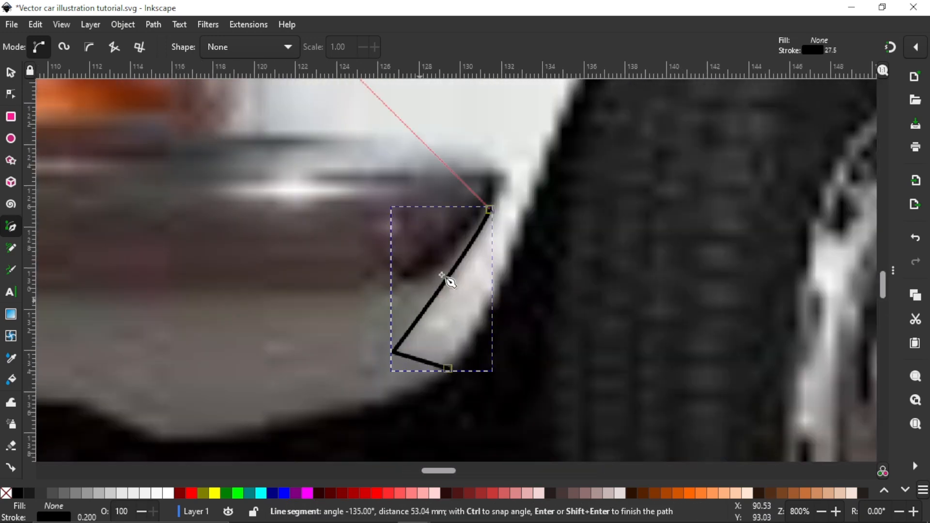
left_click(421, 275)
scroll(176, 286, "left", 8)
left_click(212, 291)
left_click(395, 293)
left_click(373, 292)
left_click(347, 308)
key("Return")
scroll(281, 298, "left", 8)
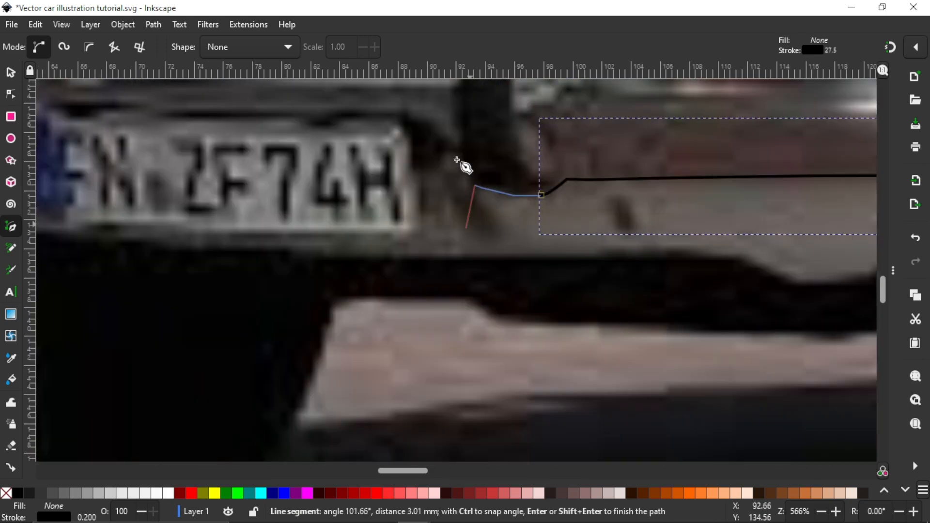
Continue the under-bumper outline around the number plate and up to the bumper's far corner
left_click(455, 153)
left_click(417, 225)
left_click(198, 210)
scroll(198, 209, "left", 8)
scroll(198, 209, "up", 5)
left_click(280, 285)
left_click(260, 287)
left_click(193, 255)
left_click(91, 177)
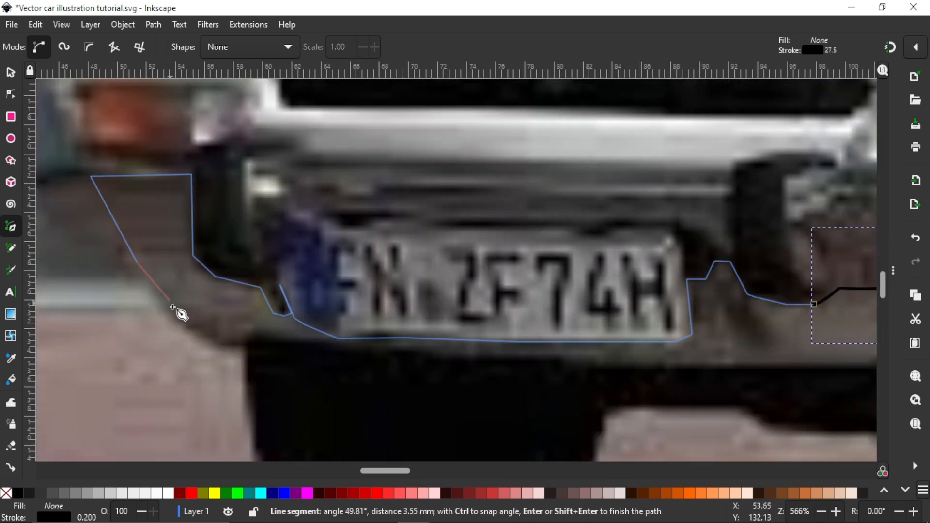
key("Return")
Trace the front apron's lower edge back to the front wheel arch to complete the under-bumper shading shape
left_click(242, 341)
left_click(599, 365)
left_click(722, 365)
scroll(722, 365, "right", 8)
scroll(726, 364, "right", 8)
left_click(692, 363)
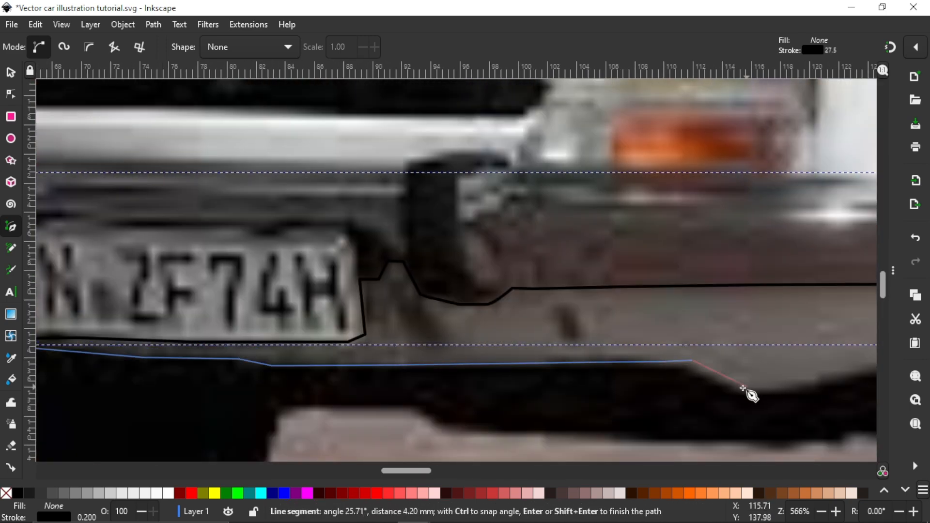
left_click(743, 388)
scroll(744, 389, "right", 11)
left_click_drag(728, 343, 771, 297)
Trace a thin pointed highlight on the front bumper near the front wheel as a closed shape
scroll(575, 297, "up", 4)
left_click(570, 297)
left_click(705, 294)
key("Escape")
left_click(568, 296)
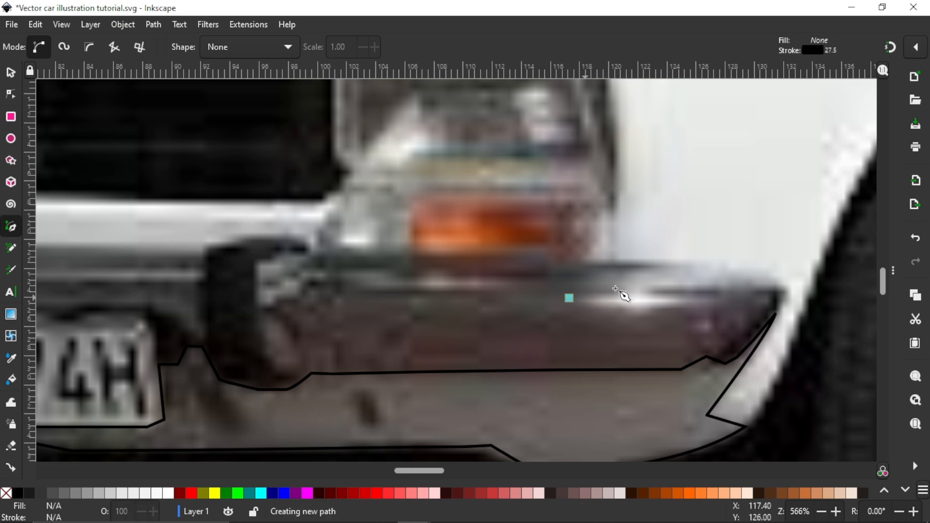
left_click(705, 295)
left_click(637, 306)
left_click(569, 296)
Trace the two jagged light reflections in the lower half of the headlight nearest the front wheel
scroll(506, 326, "down", 2)
scroll(447, 246, "up", 1)
left_click(403, 159)
left_click(403, 159)
left_click(524, 195)
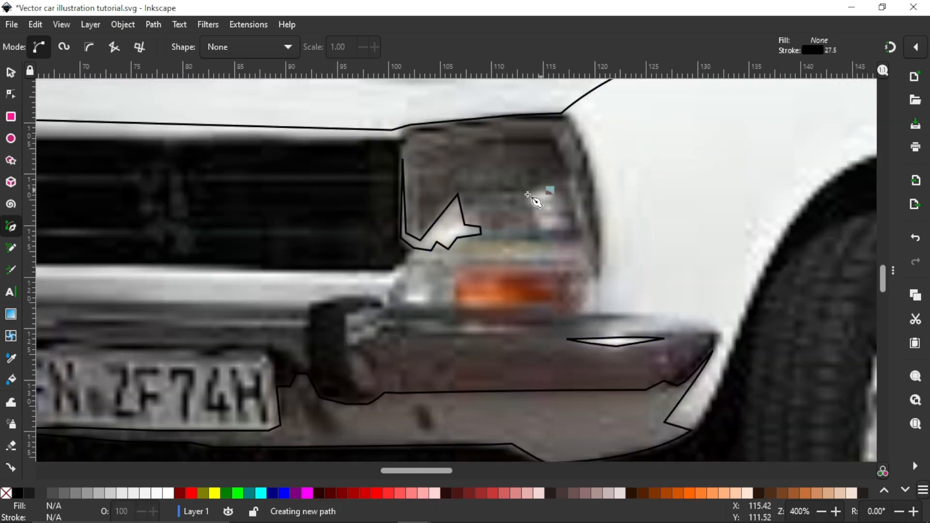
scroll(541, 215, "up", 1)
left_click(590, 238)
left_click(524, 189)
Trace the narrow angled shadow along the upper outer corner of the same headlight as a closed shape
scroll(605, 216, "down", 2)
scroll(575, 178, "up", 2)
left_click(533, 165)
left_click(588, 162)
left_click(600, 193)
left_click(585, 168)
left_click(534, 165)
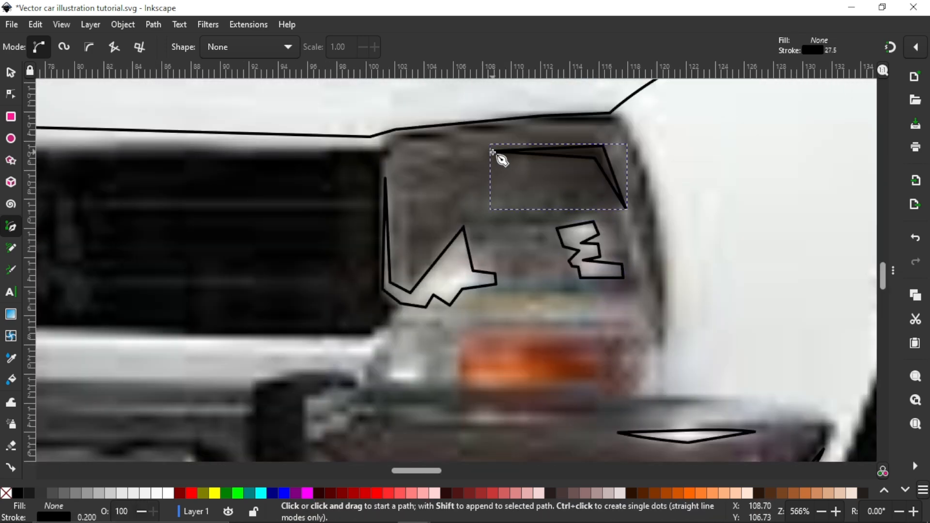
Trace the reflections in the far headlight as two closed jagged shapes
scroll(503, 199, "down", 4)
scroll(286, 170, "up", 4)
left_click(260, 216)
left_click(229, 216)
left_click(239, 372)
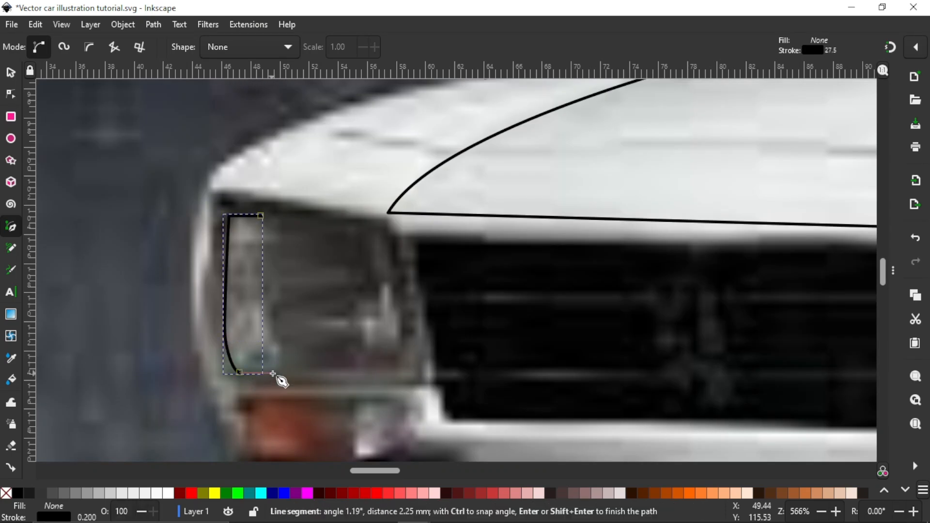
left_click(260, 215)
left_click(366, 332)
left_click(366, 331)
scroll(411, 322, "down", 3)
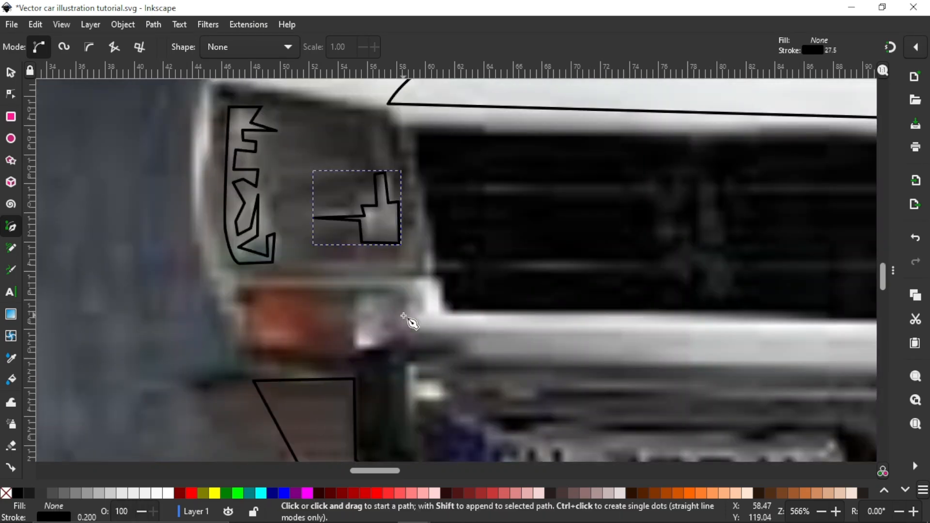
Trace the small highlight beside the far bumper guard and a long thin highlight on the front bumper as closed shapes
scroll(411, 321, "down", 4)
scroll(130, 373, "up", 4)
left_click(130, 372)
left_click(130, 372)
scroll(508, 347, "down", 1)
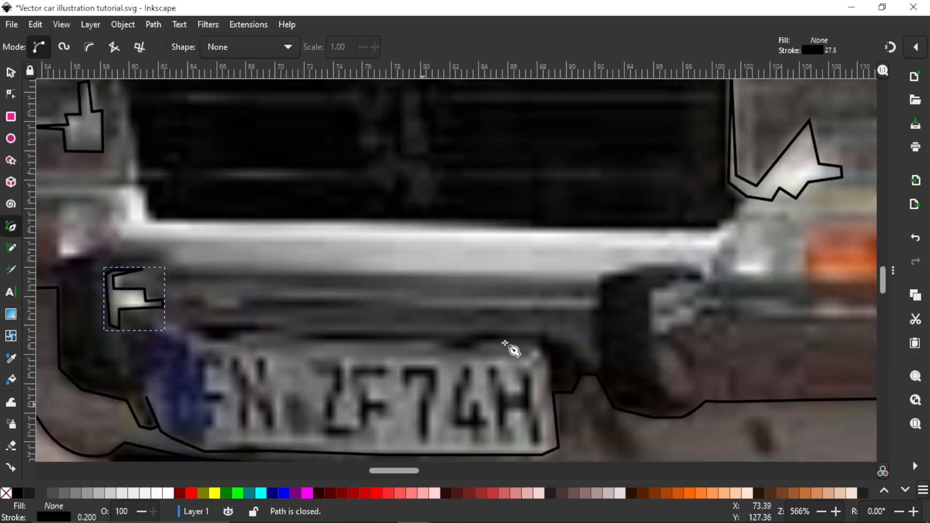
scroll(406, 243, "down", 1)
left_click(253, 245)
left_click(407, 243)
left_click(254, 245)
scroll(512, 285, "down", 1)
scroll(512, 286, "up", 1)
Trace two tread block shapes near the top of the front tyre
scroll(425, 301, "down", 3)
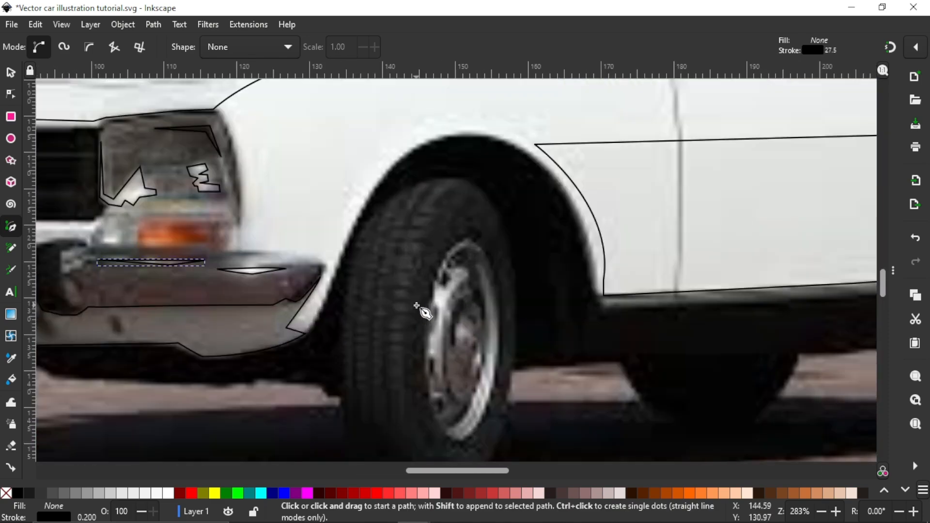
scroll(425, 307, "up", 3)
left_click(419, 150)
left_click(453, 151)
left_click(415, 188)
left_click(385, 201)
left_click(379, 212)
left_click(395, 231)
left_click(404, 212)
left_click(378, 212)
scroll(386, 232, "down", 4)
scroll(387, 242, "up", 4)
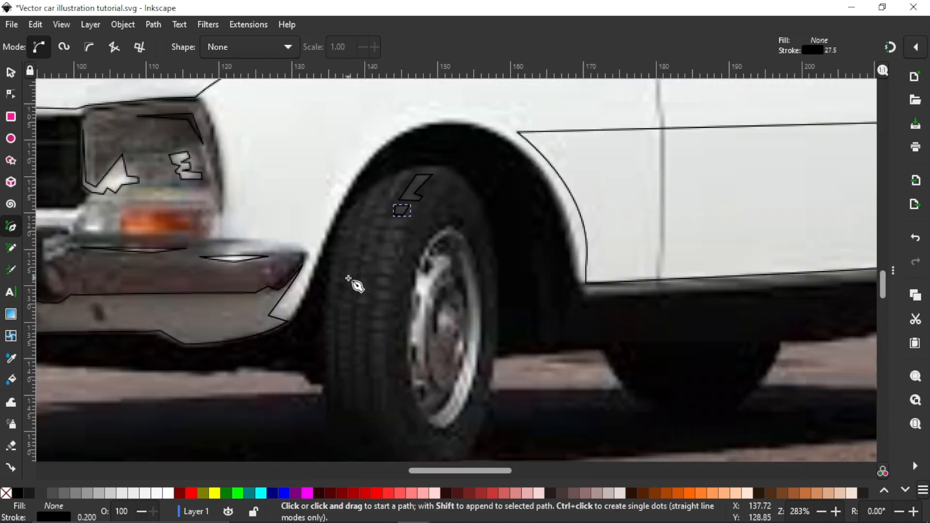
Trace a notched tread block below the first two on the front tyre
left_click(435, 206)
scroll(421, 218, "down", 1)
left_click(428, 221)
left_click(401, 220)
left_click(429, 206)
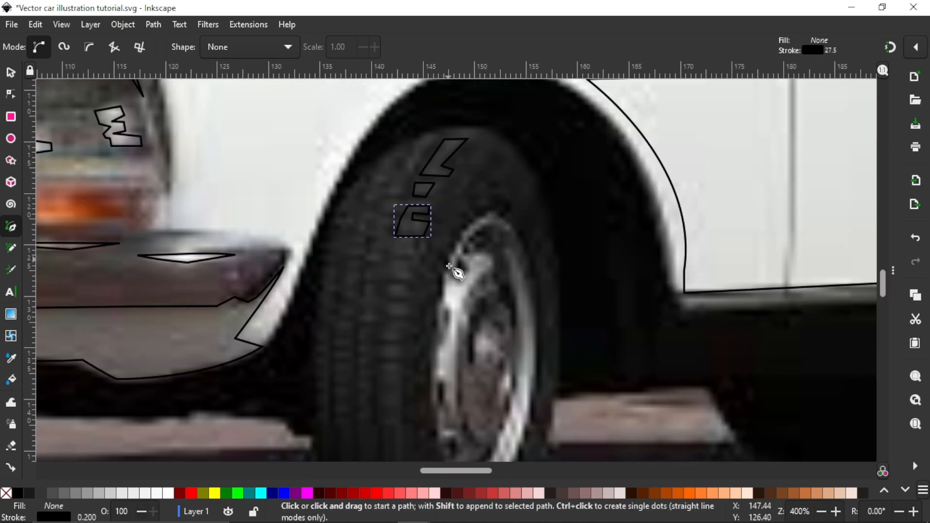
Trace the reflection in the lower part of the side mirror as a closed shape
key("space")
scroll(579, 297, "down", 2)
scroll(487, 237, "up", 4)
key("space")
left_click(306, 116)
left_click(302, 146)
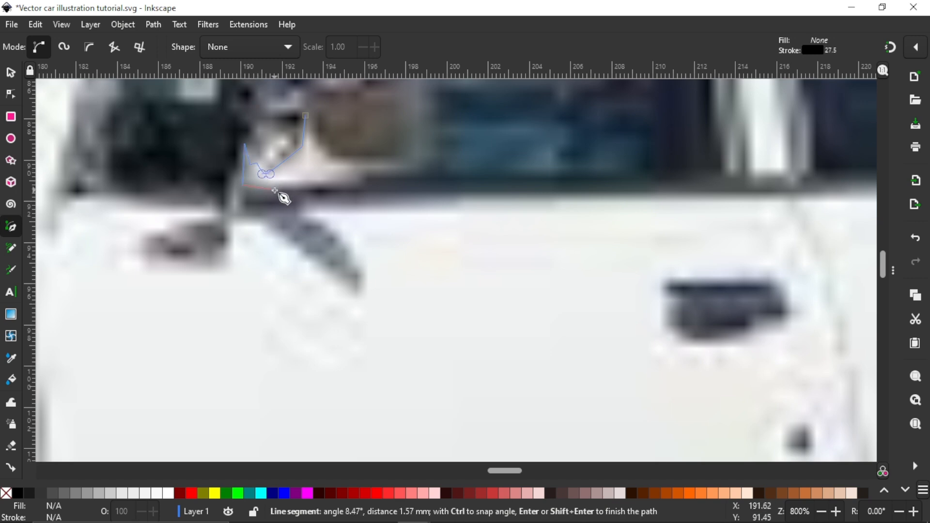
left_click(394, 183)
left_click(305, 115)
key("space")
Fill the traced bonnet shading shape with light grey and remove its stroke
scroll(500, 222, "down", 5)
scroll(486, 278, "up", 3)
key("d")
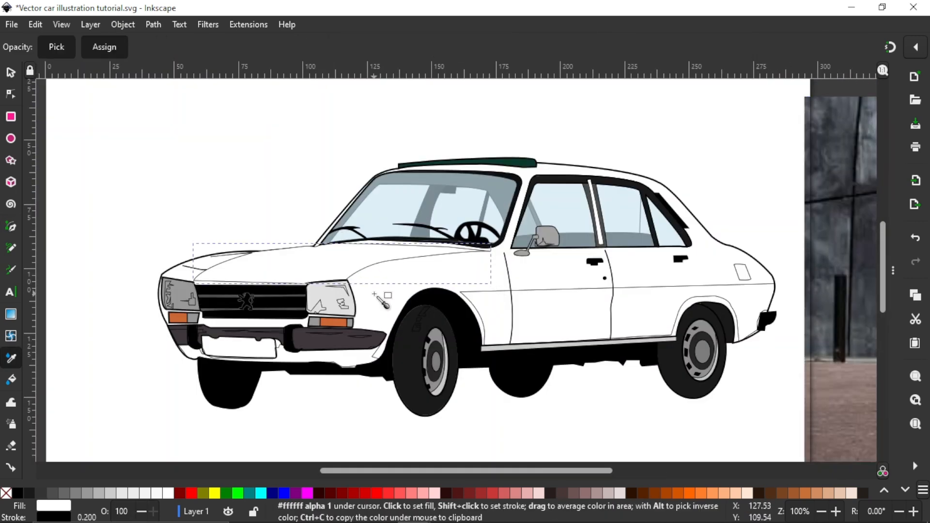
key("ctrl+shift+f")
key("space")
key("minus")
key("Tab")
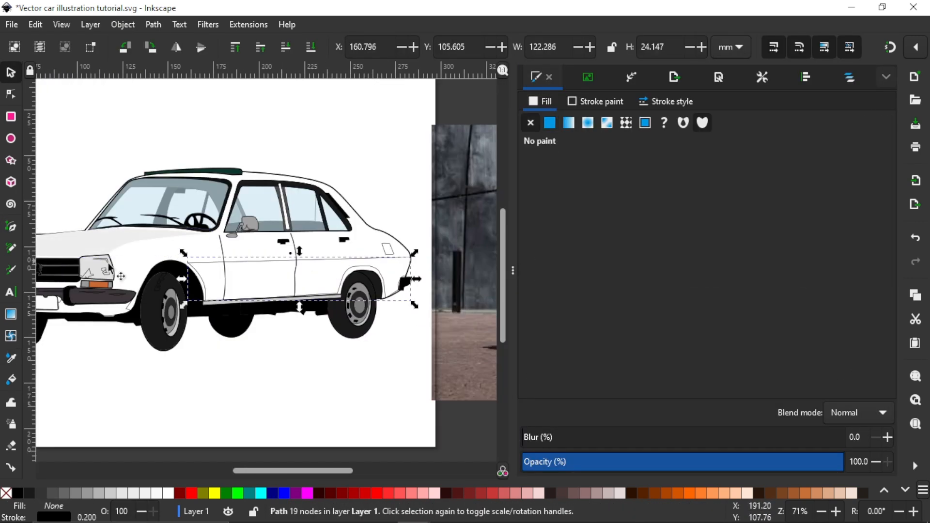
Fill the traced lower body-side shape with light grey and remove its stroke
key("Escape")
key("5")
key("Tab")
scroll(97, 197, "up", 3)
key("ctrl+shift+f")
Edit the nodes of the light grey shape under the front bumper to follow the bumper's edge
key("n")
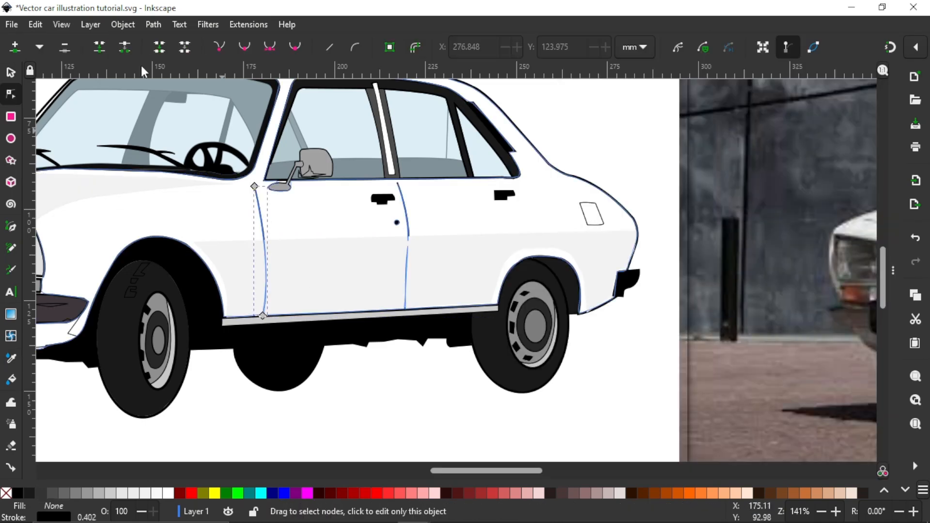
key("s")
key("Escape")
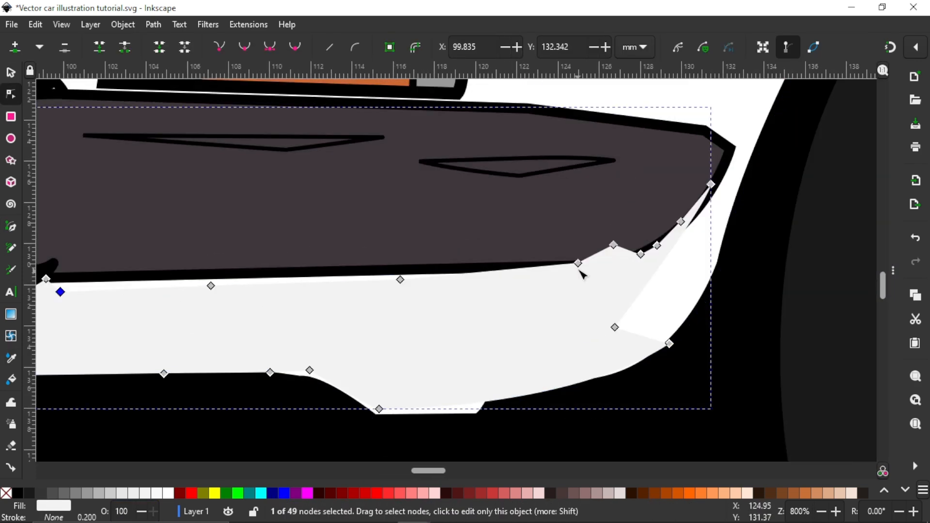
left_click(664, 253)
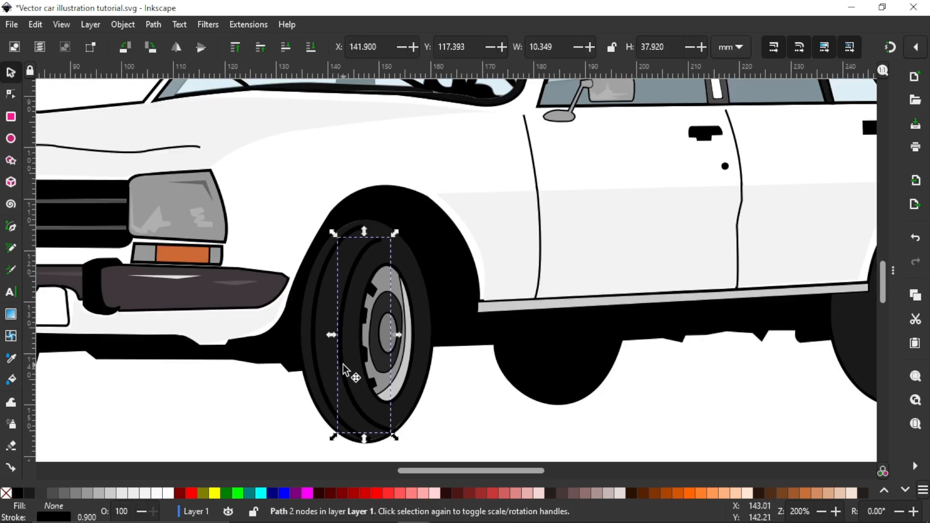
Give the curved tread line on the front tyre a dashed stroke
key("ctrl+shift+f")
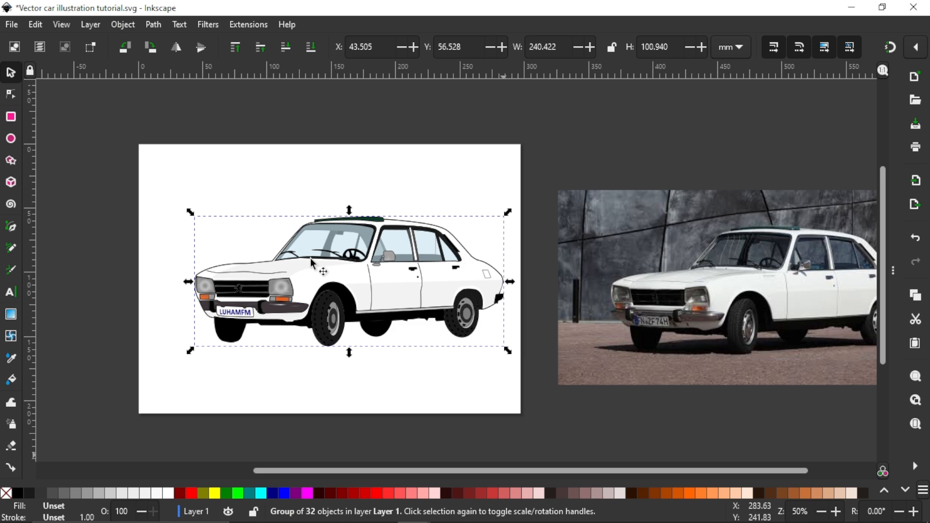
Inspect the finished car illustration's headlights, grille, number plate, tyres and body shading up close
scroll(309, 258, "up", 6, "ctrl")
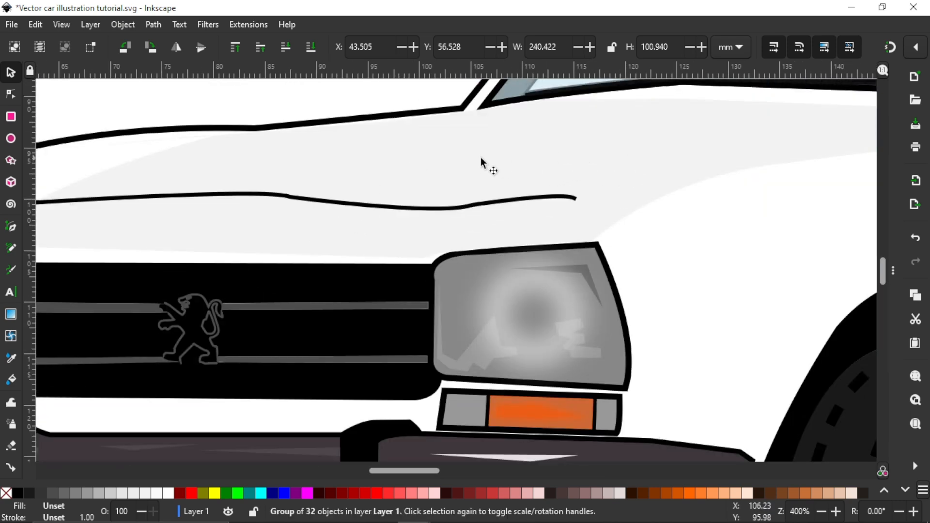
scroll(483, 157, "down", 3, "ctrl")
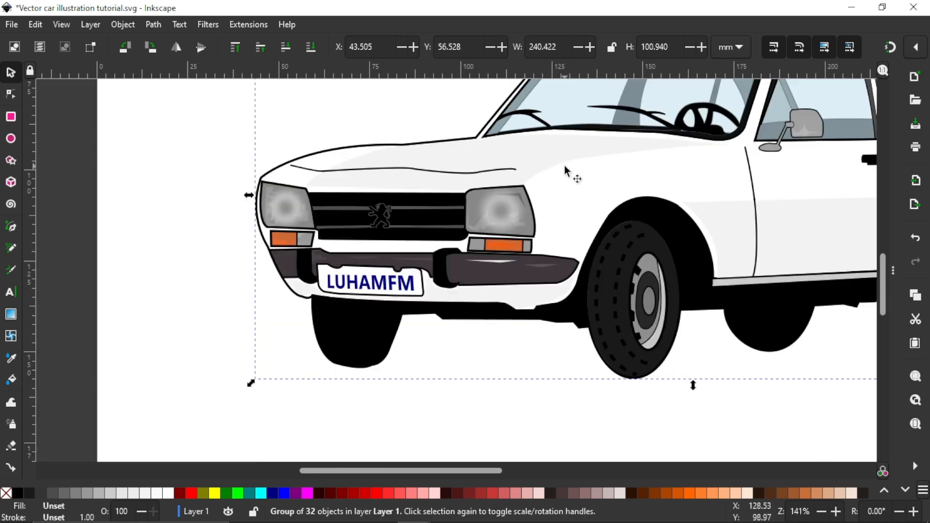
scroll(565, 165, "down", 2, "ctrl")
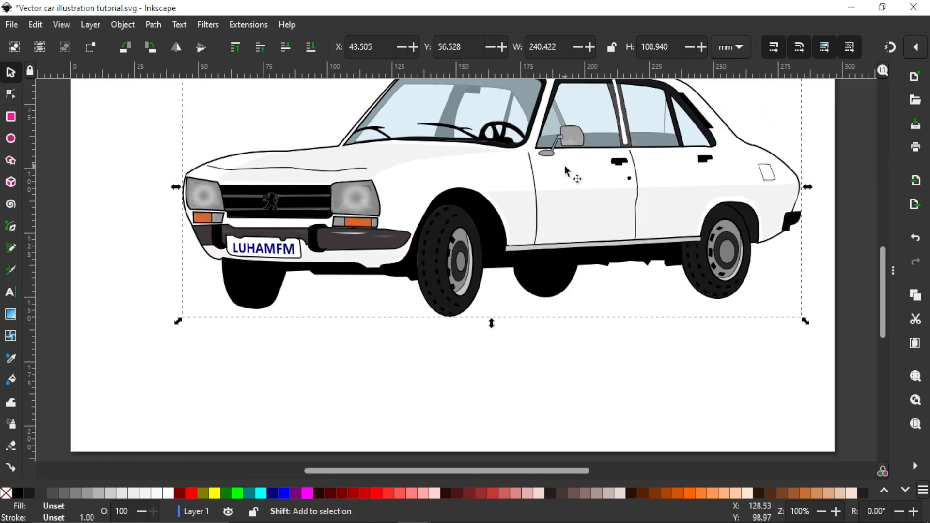
scroll(443, 247, "up", 1, "ctrl")
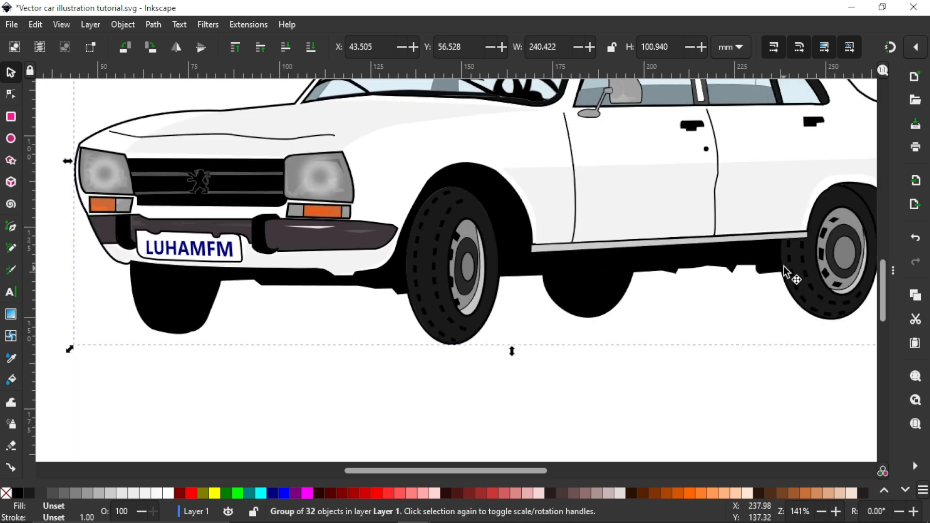
scroll(635, 163, "down", 2, "ctrl")
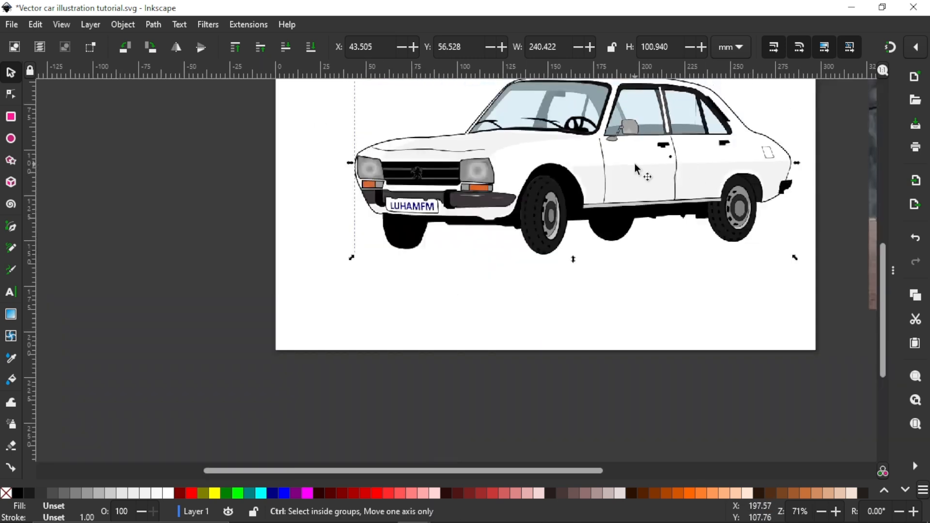
scroll(587, 206, "right", 4, "shift")
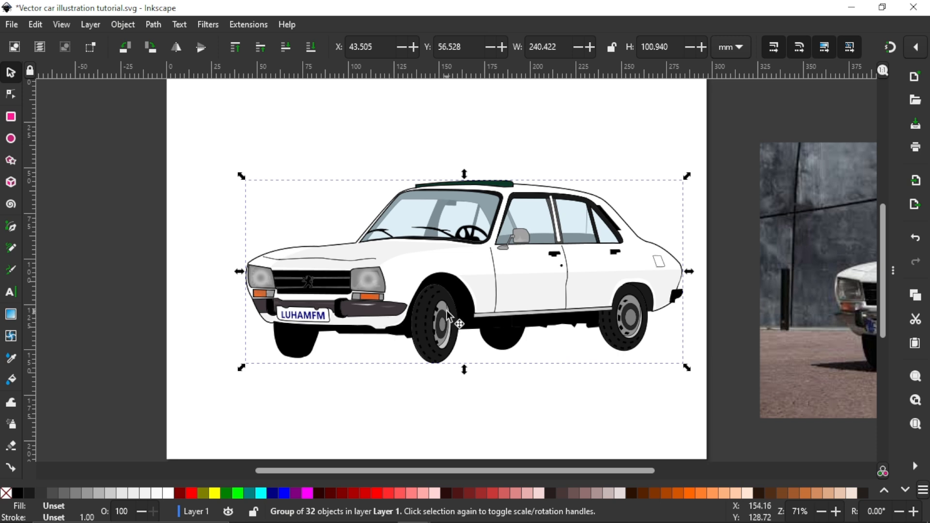
scroll(447, 312, "down", 1, "ctrl")
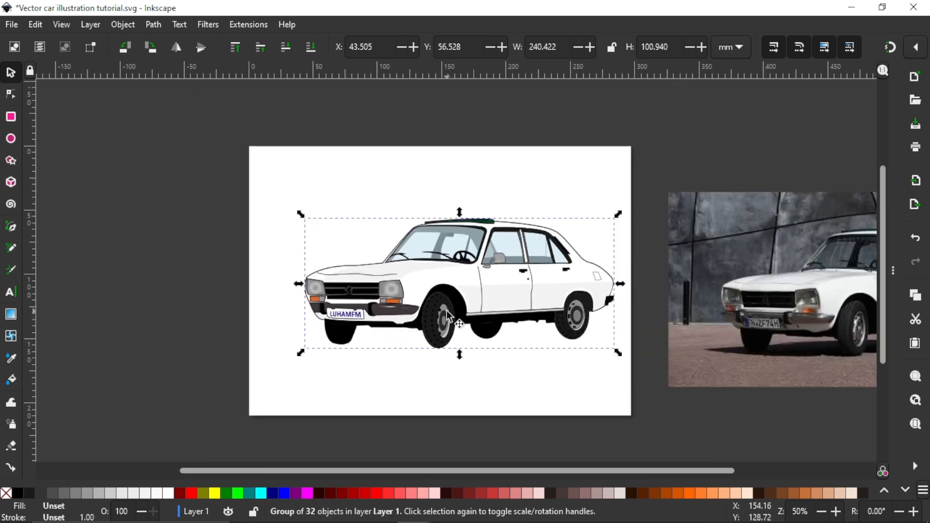